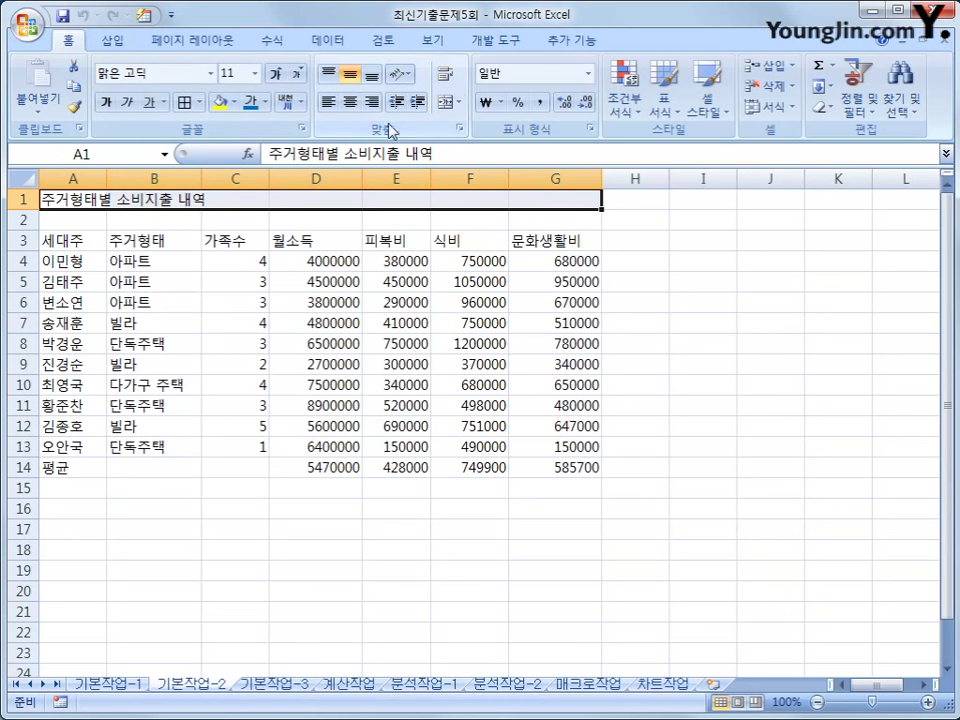
Merge and centre the title across A1:G1 and set it in 궁서체
left_click(444, 102)
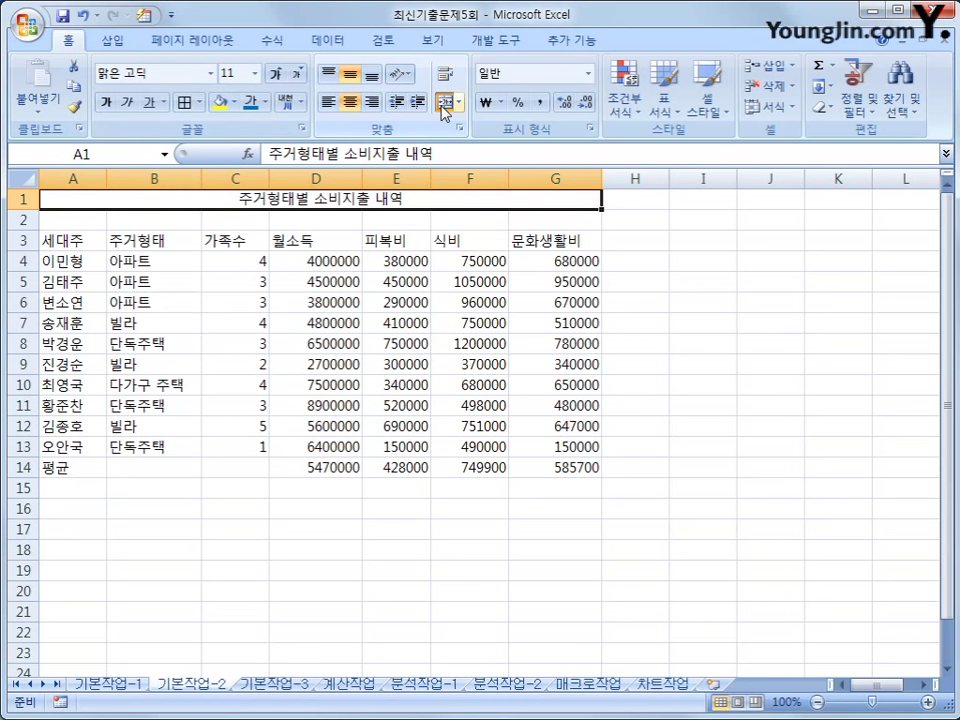
left_click(211, 73)
left_click_drag(352, 115, 340, 178)
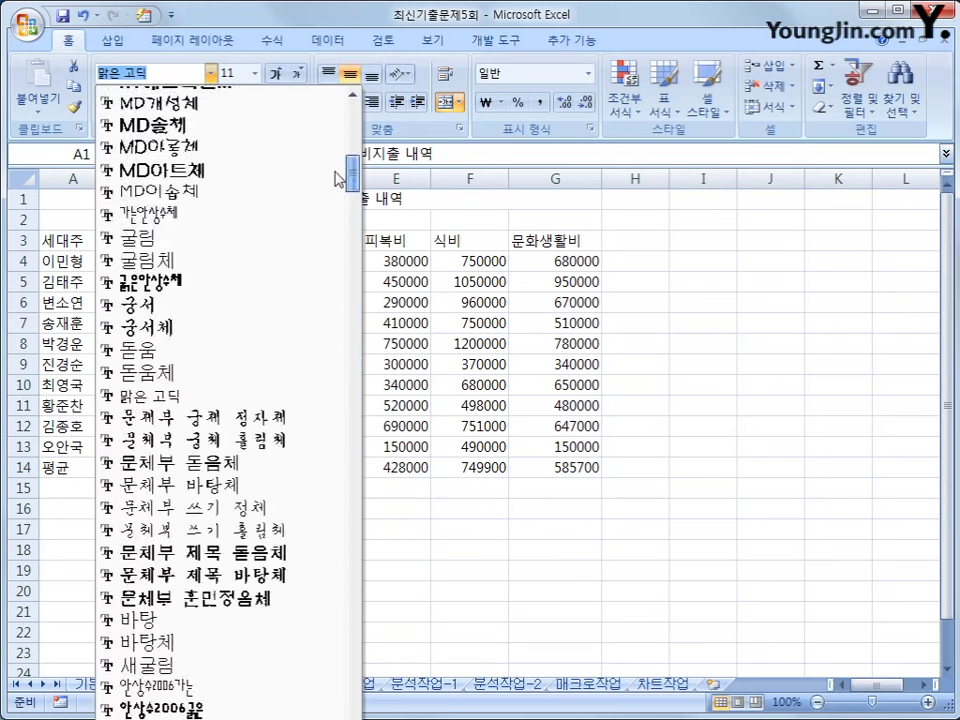
left_click(241, 319)
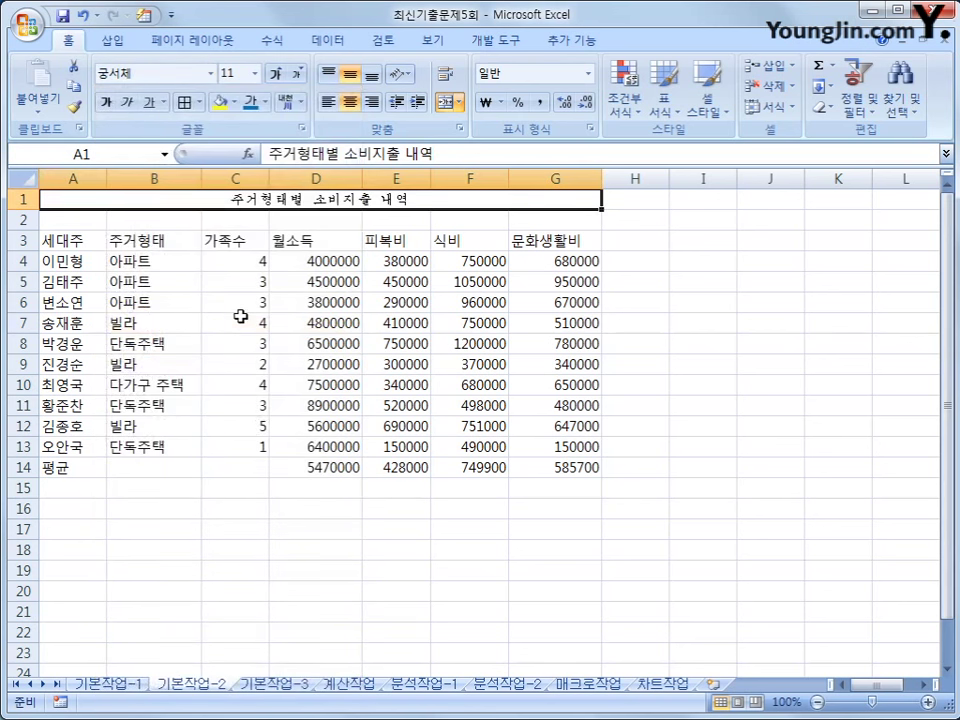
Make the title 17 pt and bold, with a double underline
left_click(255, 73)
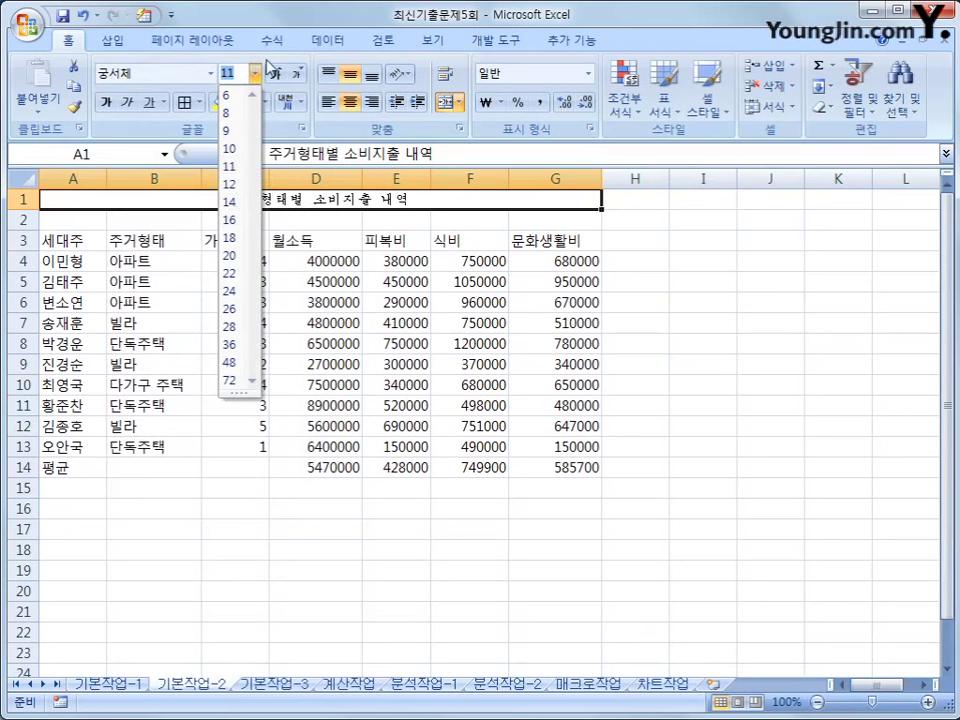
type("17")
key("Return")
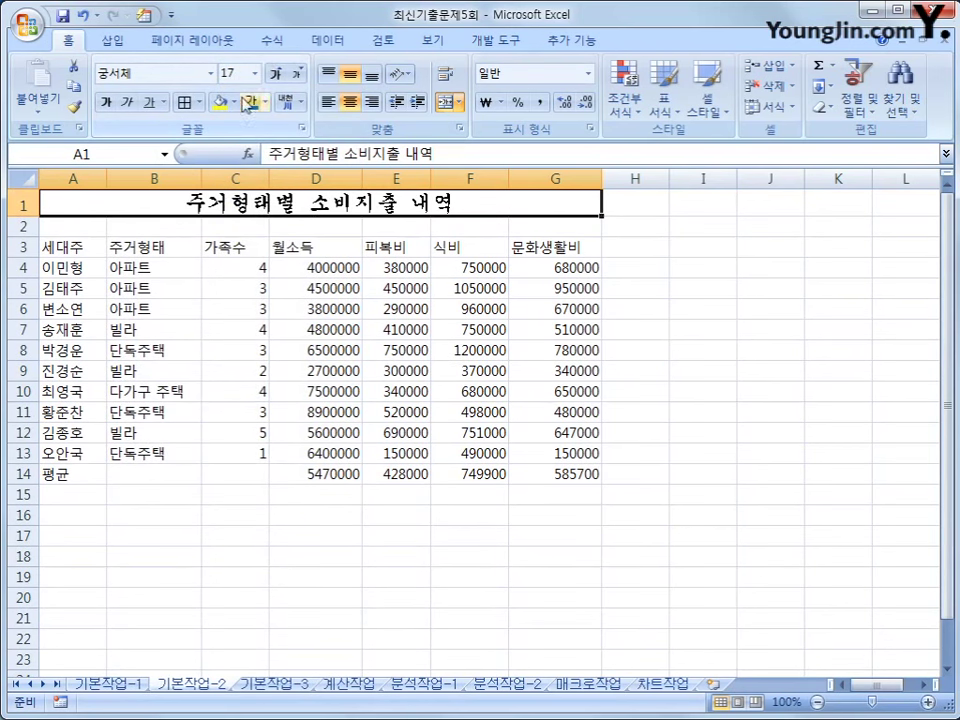
left_click(105, 103)
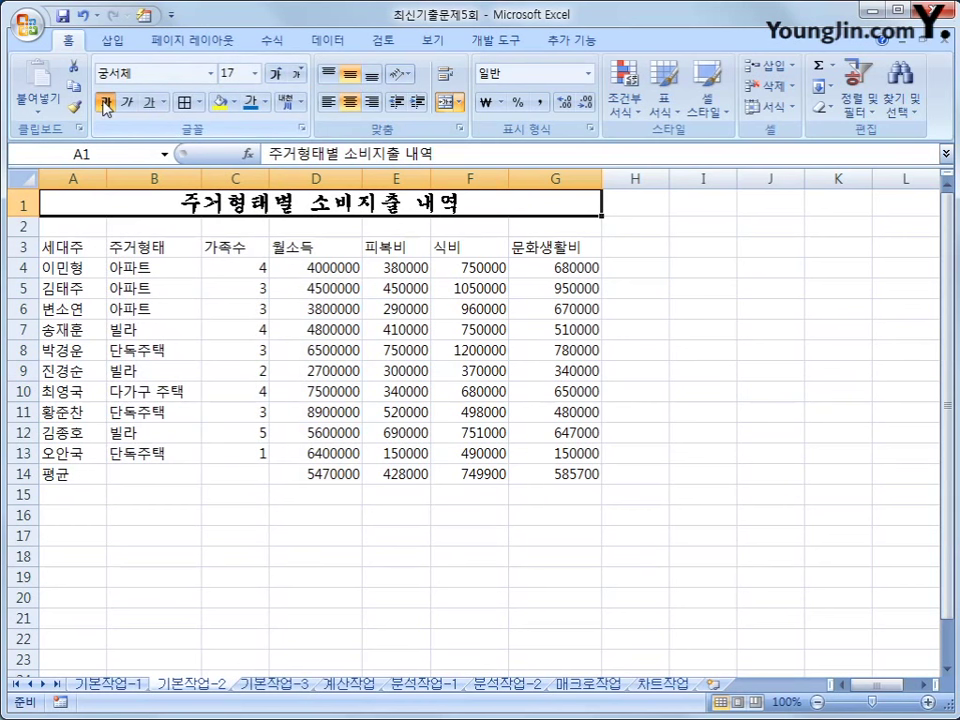
left_click(165, 102)
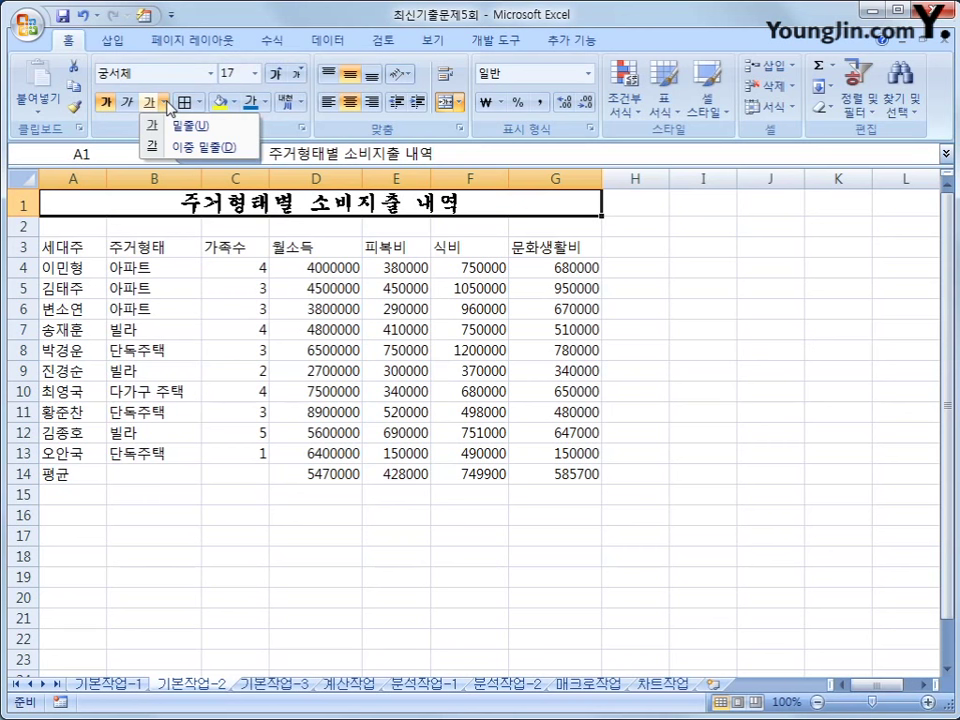
left_click(231, 150)
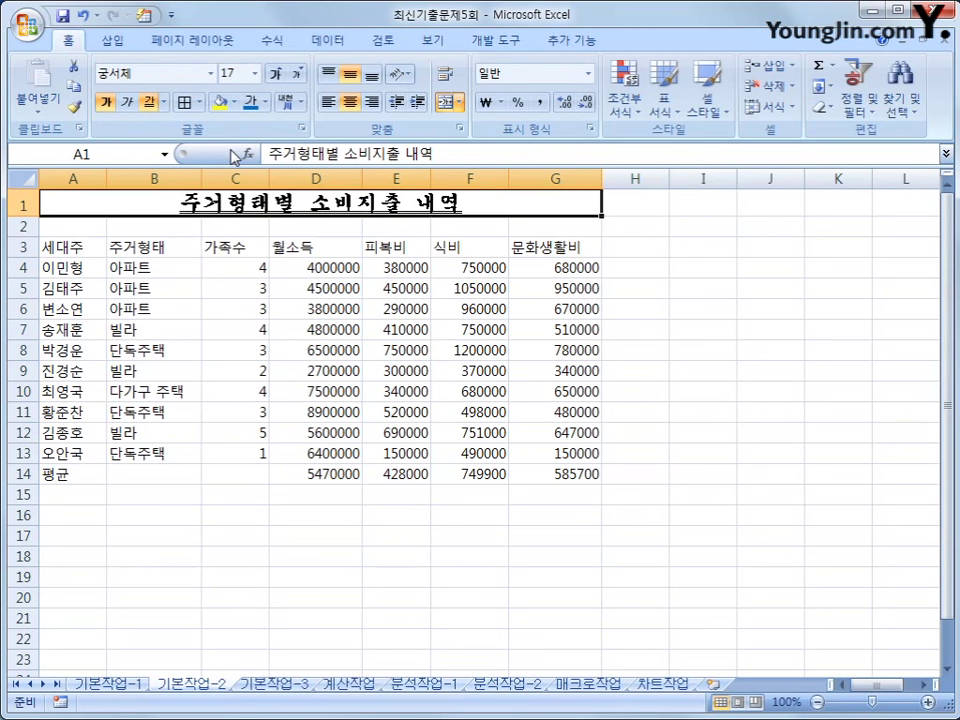
Merge and centre 평균 across A14:C14
left_click(67, 472)
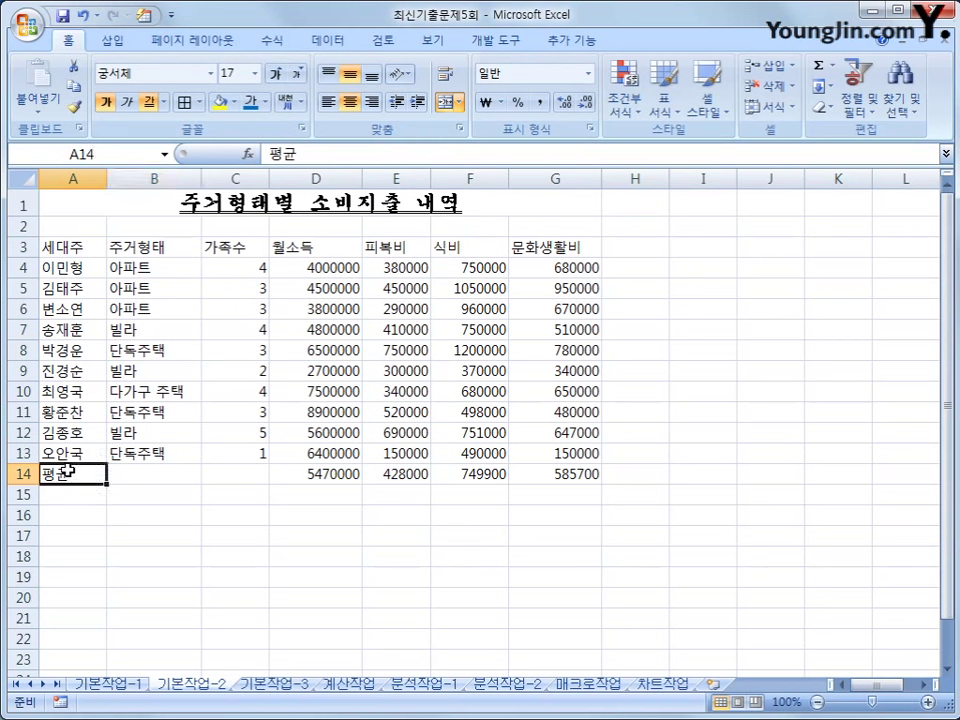
left_click_drag(67, 472, 205, 471)
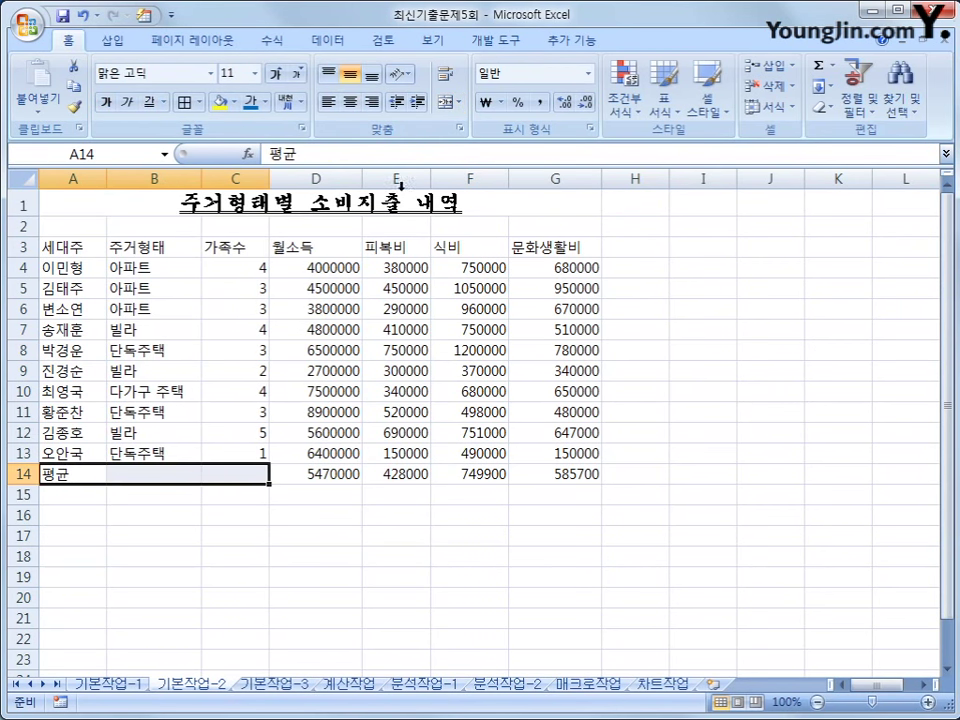
left_click(446, 102)
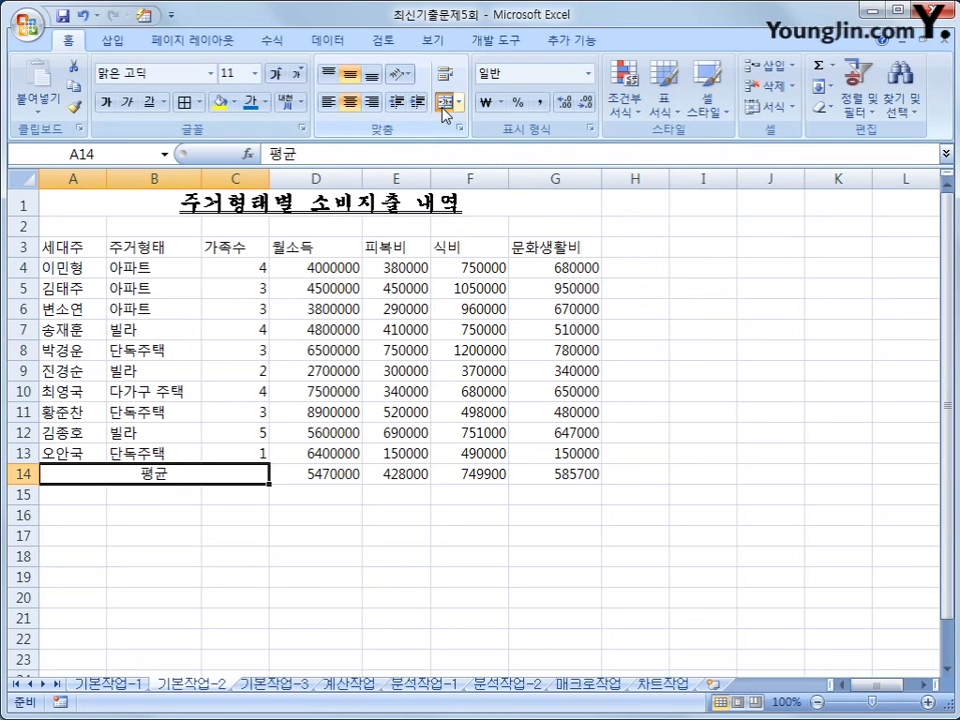
Set the header row A3:G3 to 궁서 font at 12 pt
left_click_drag(79, 246, 537, 253)
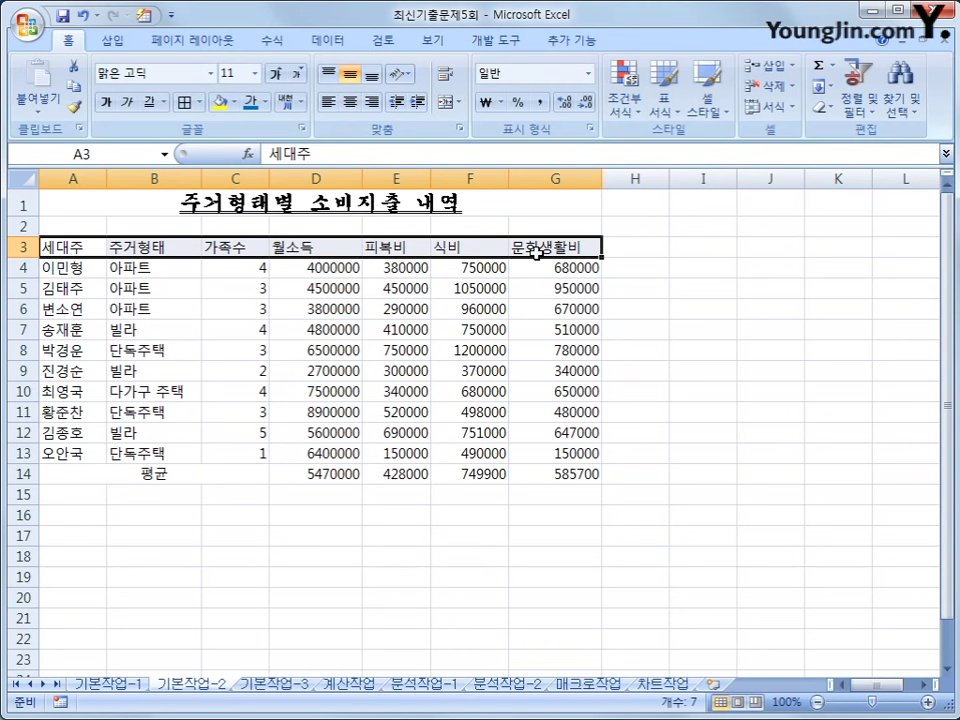
left_click(210, 73)
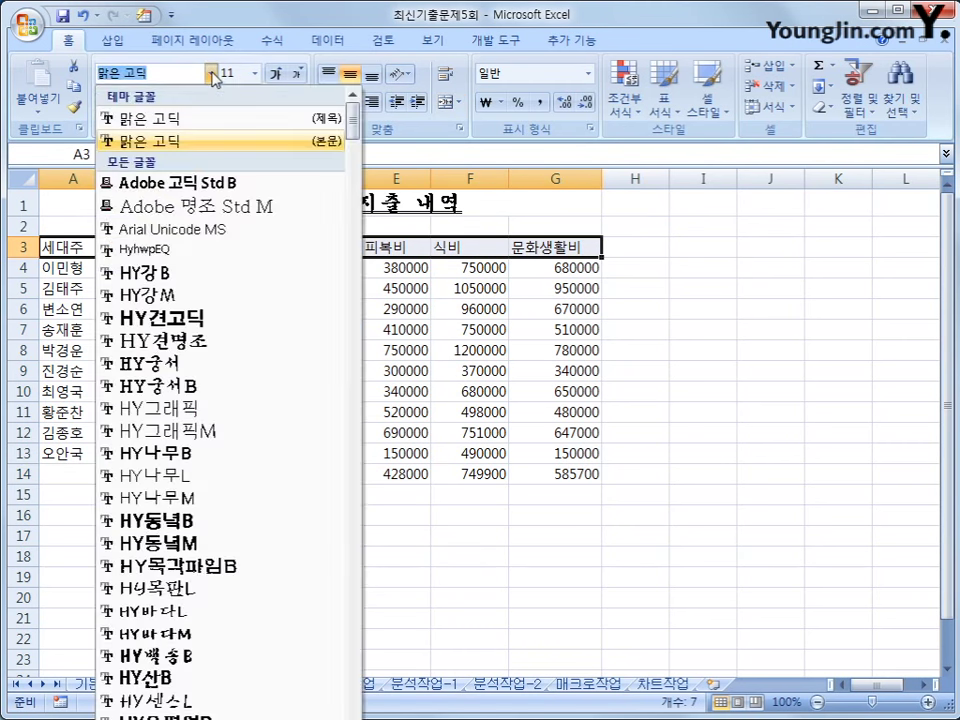
scroll(242, 407, "down", 10)
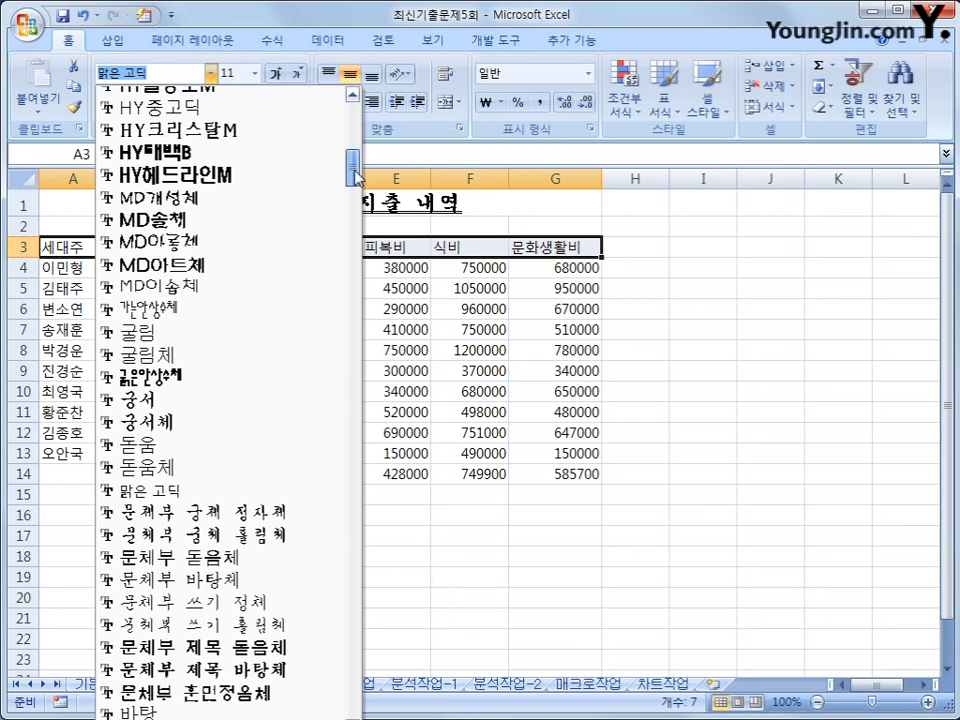
left_click(241, 402)
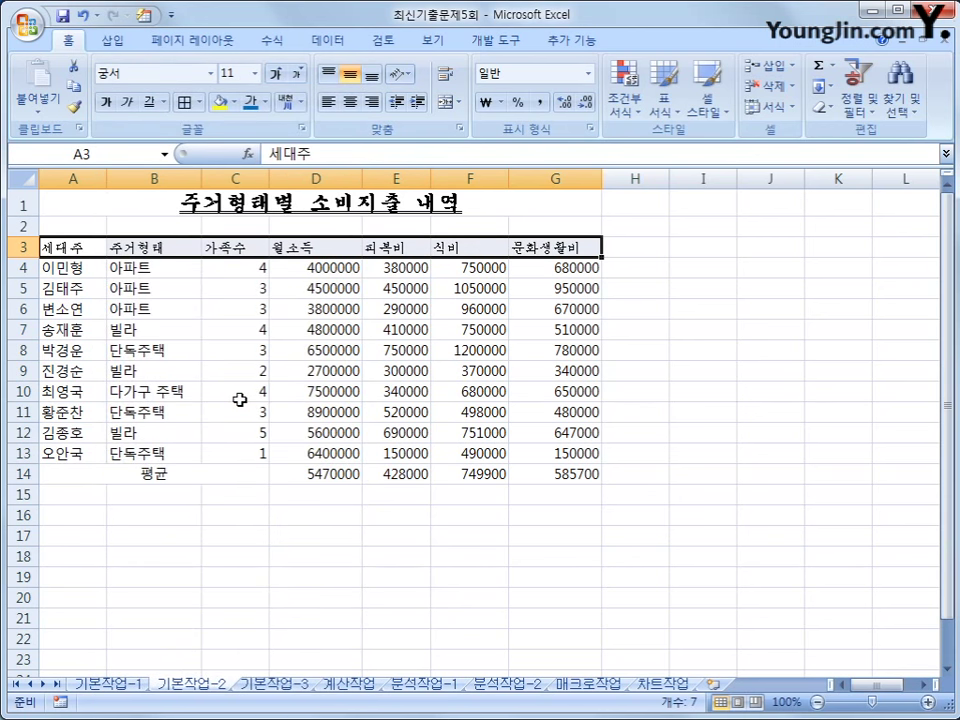
left_click(255, 73)
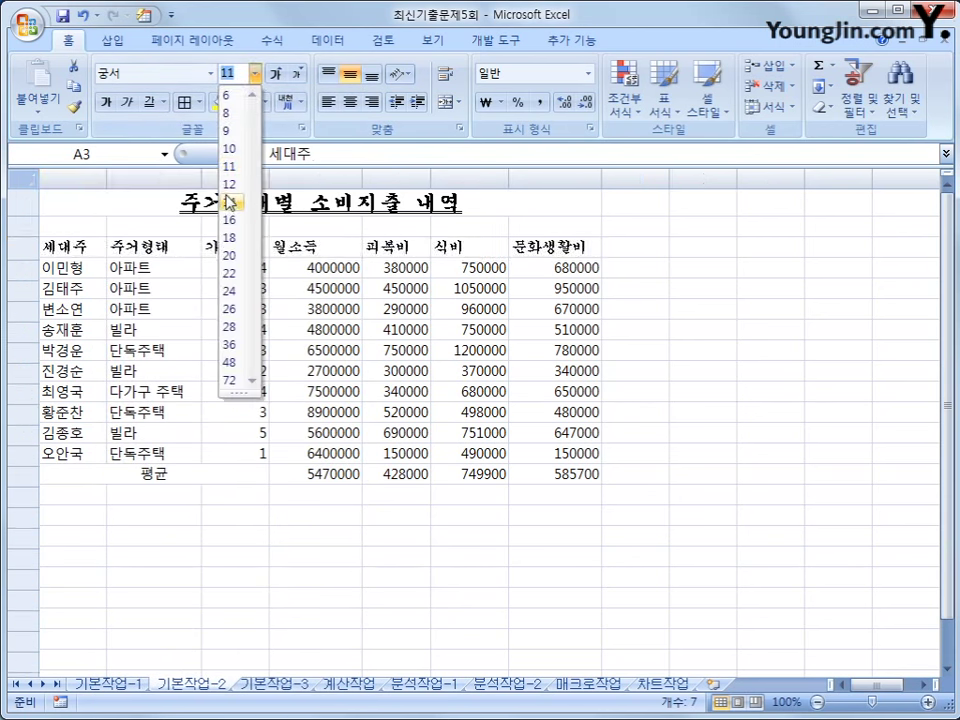
left_click(232, 187)
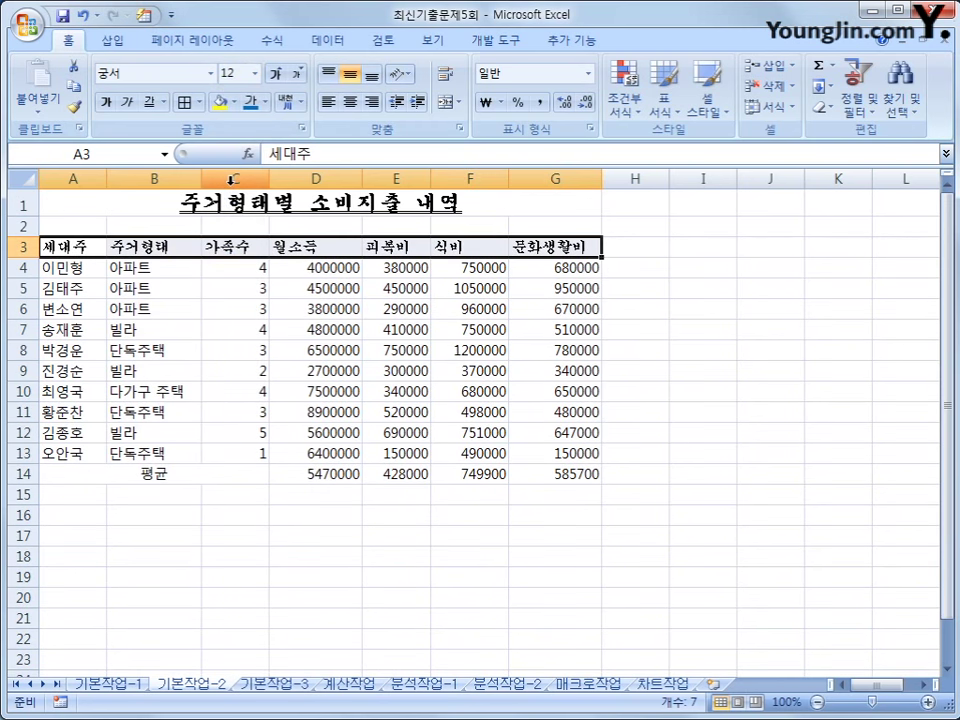
Give the header row white text on a blue fill, centre-aligned
left_click(265, 102)
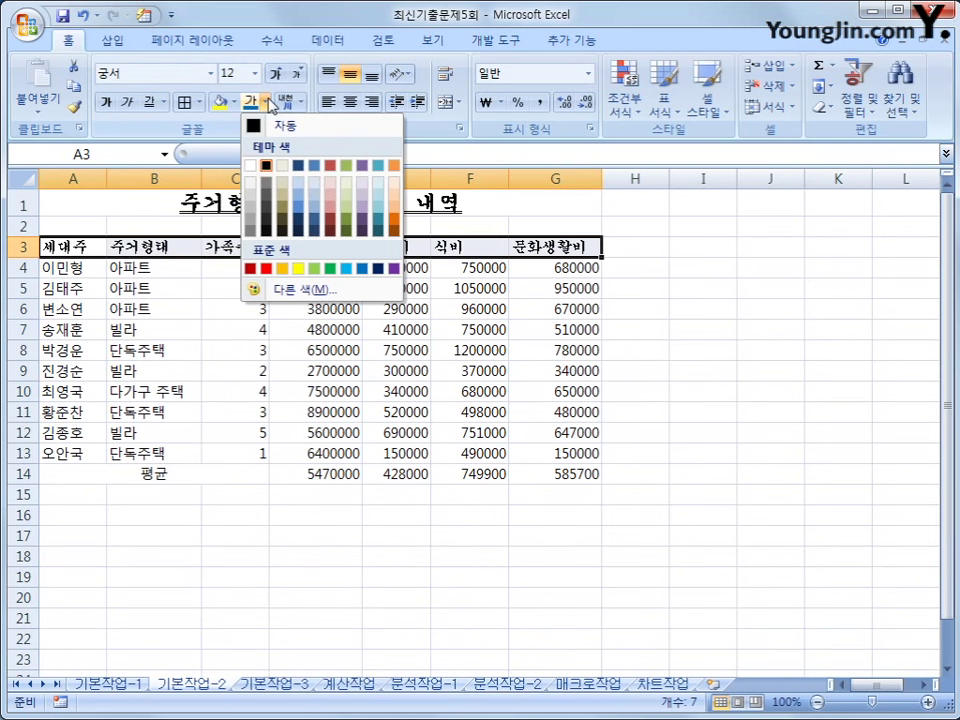
left_click(253, 166)
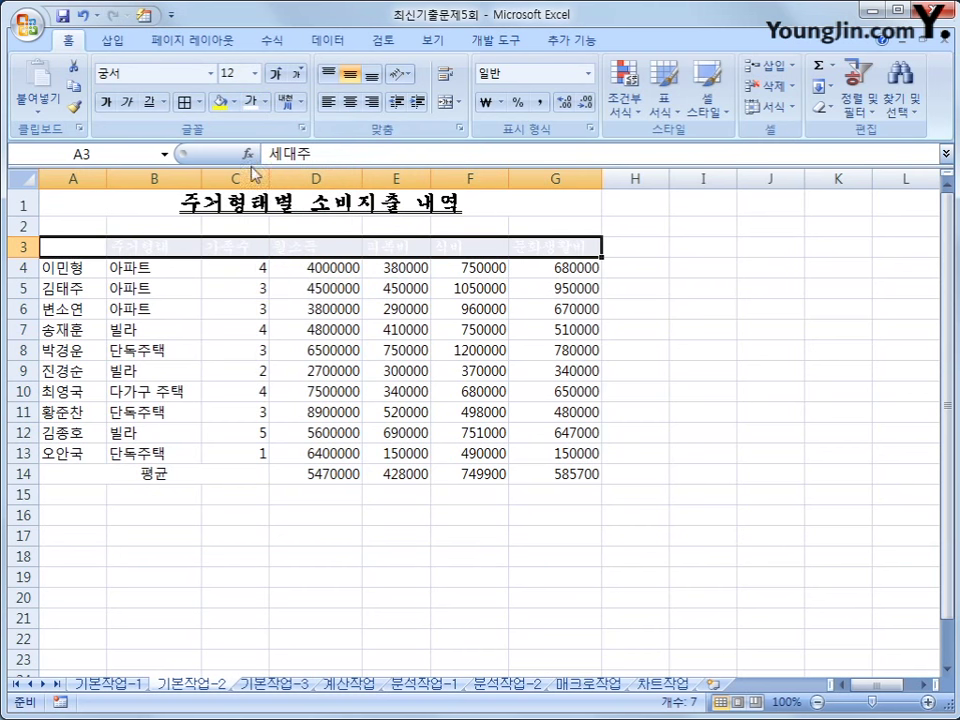
left_click(234, 103)
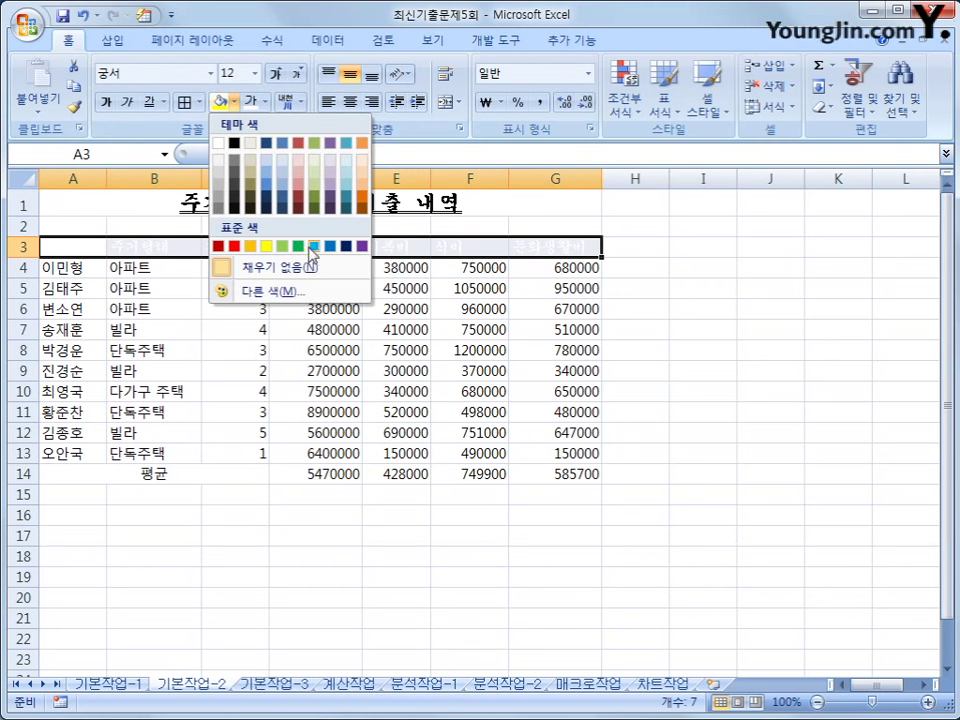
left_click(330, 247)
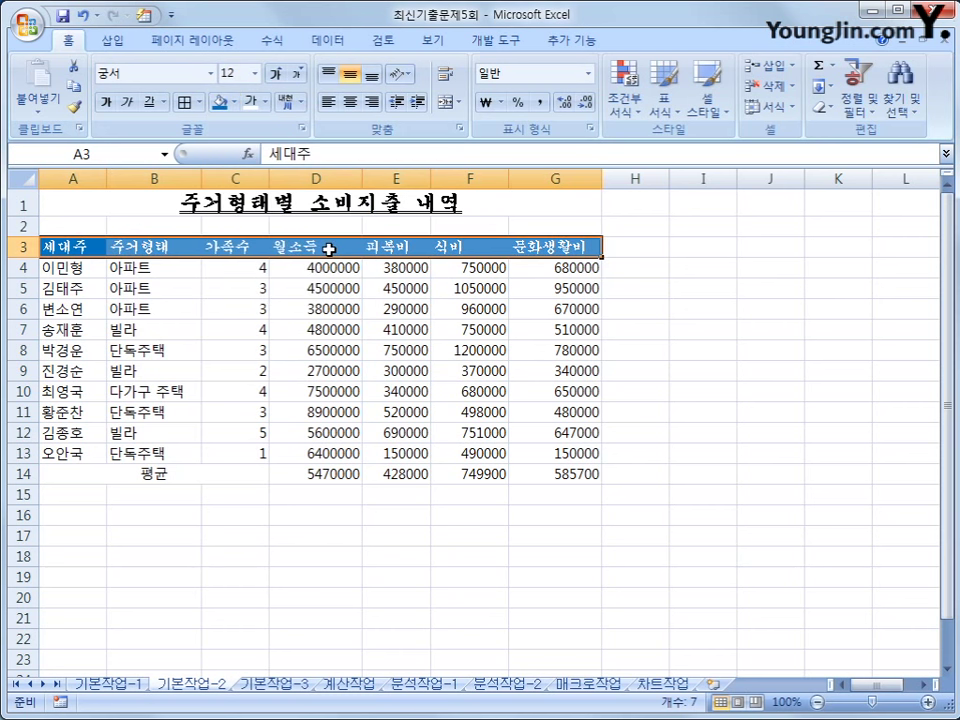
left_click(349, 101)
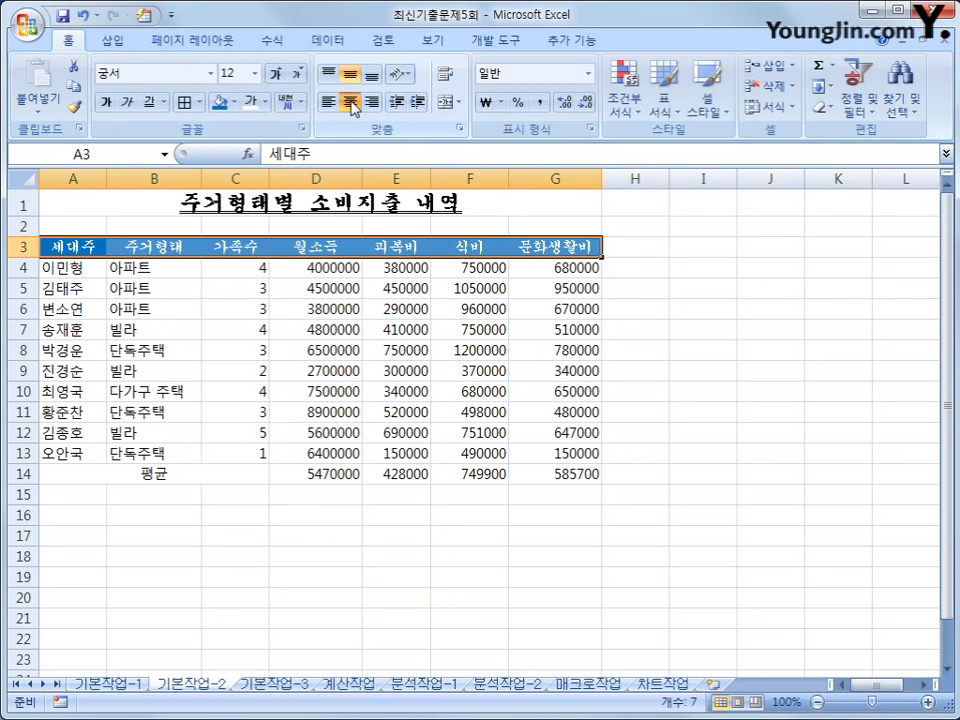
left_click(529, 246)
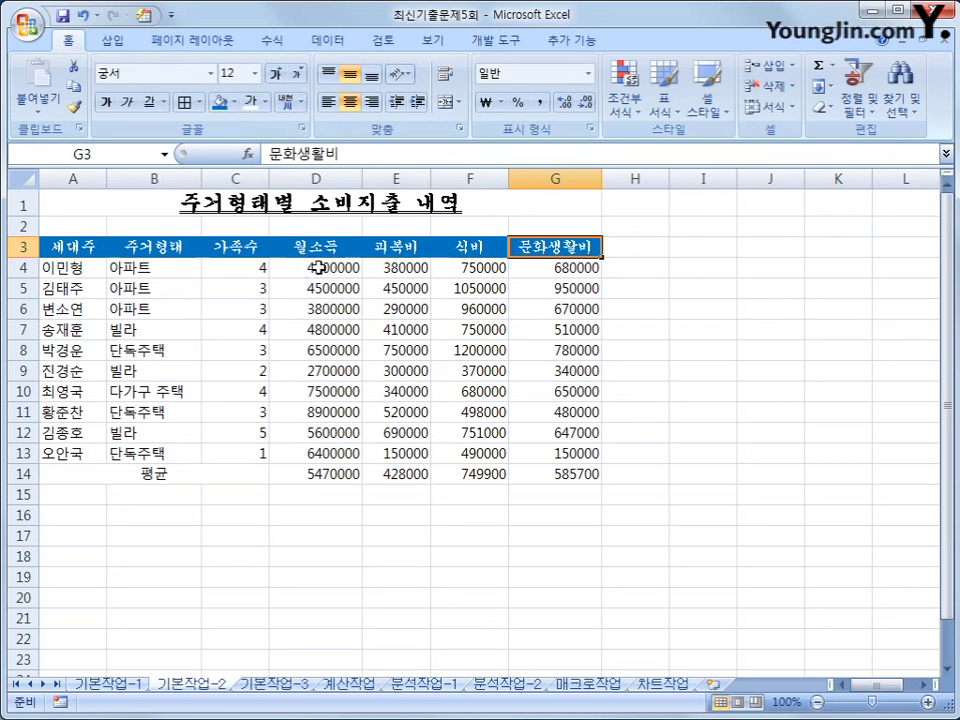
Apply the custom format #,##0"원" to D4:G14 so amounts read like 4,000,000원
left_click_drag(317, 268, 545, 478)
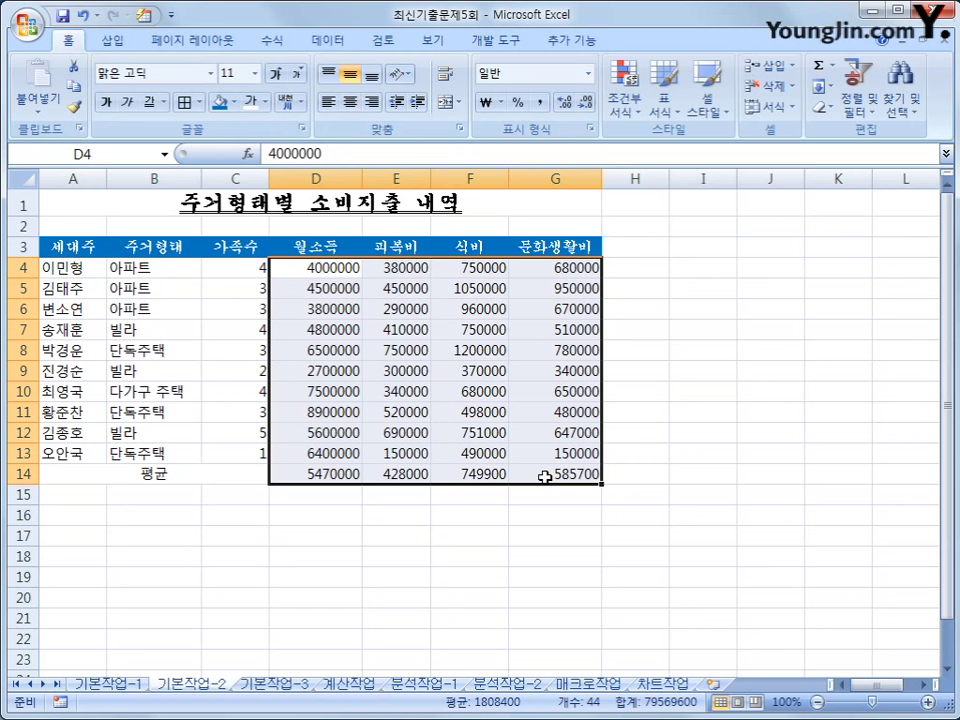
right_click(347, 289)
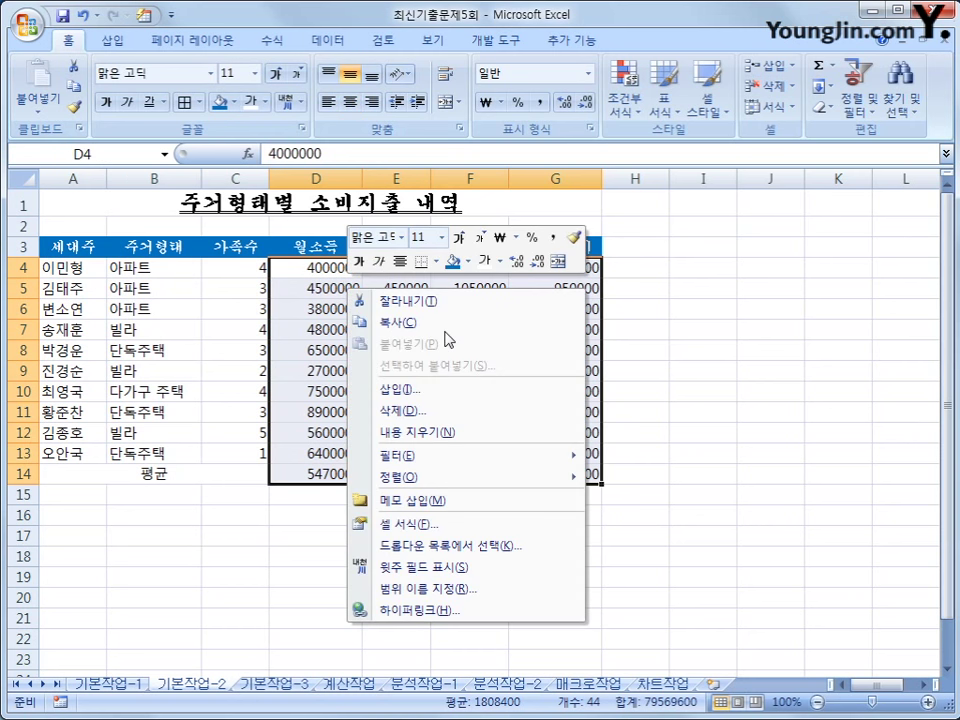
left_click(457, 527)
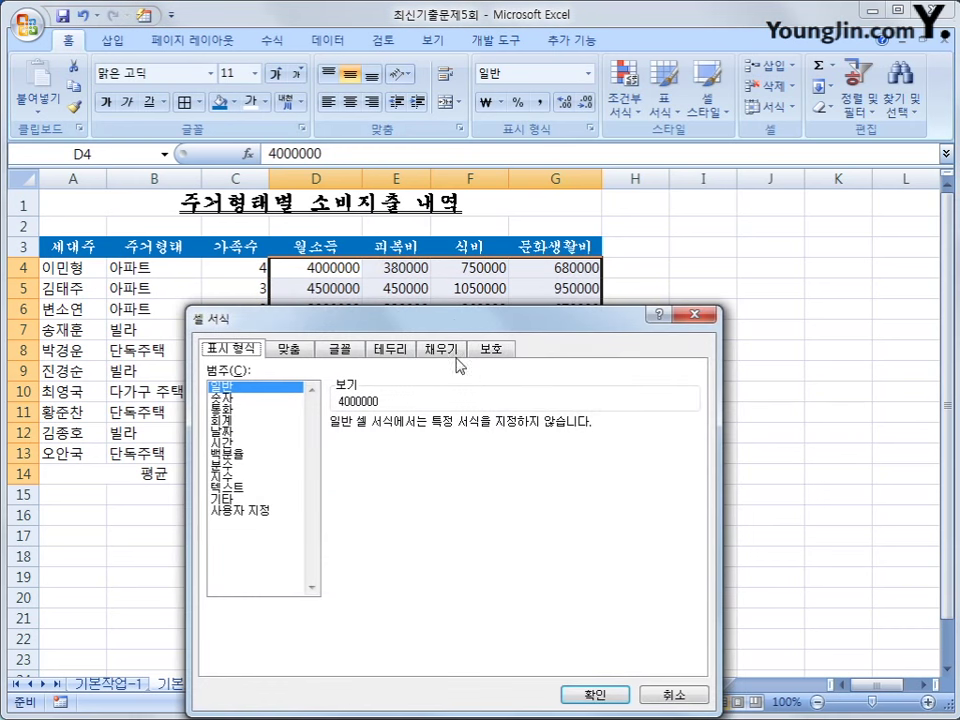
left_click_drag(459, 324, 548, 152)
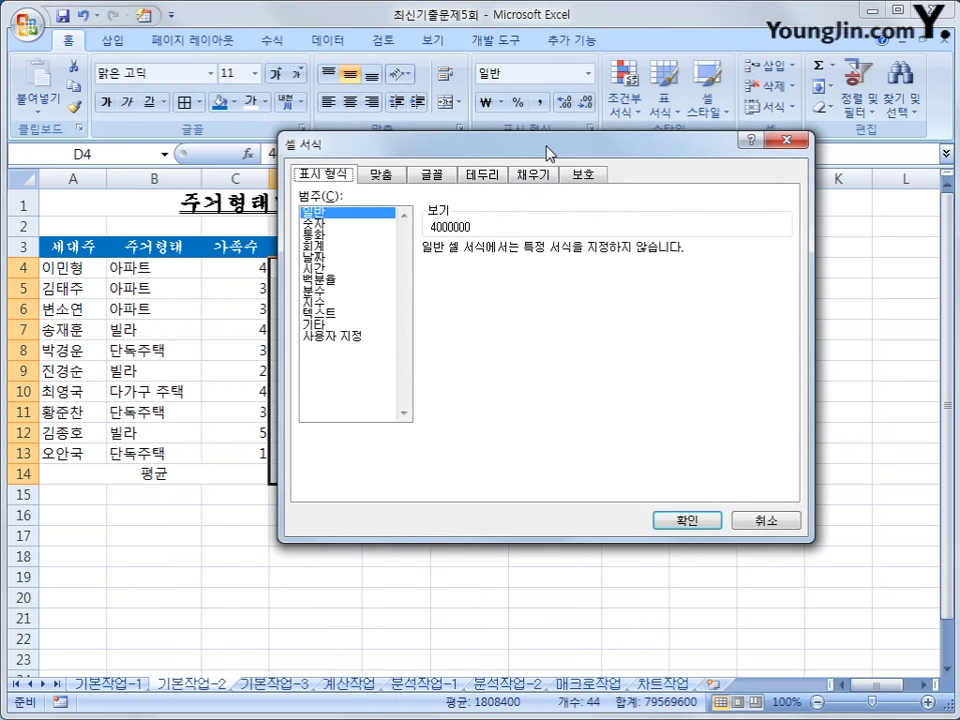
left_click(352, 339)
left_click_drag(484, 262, 388, 242)
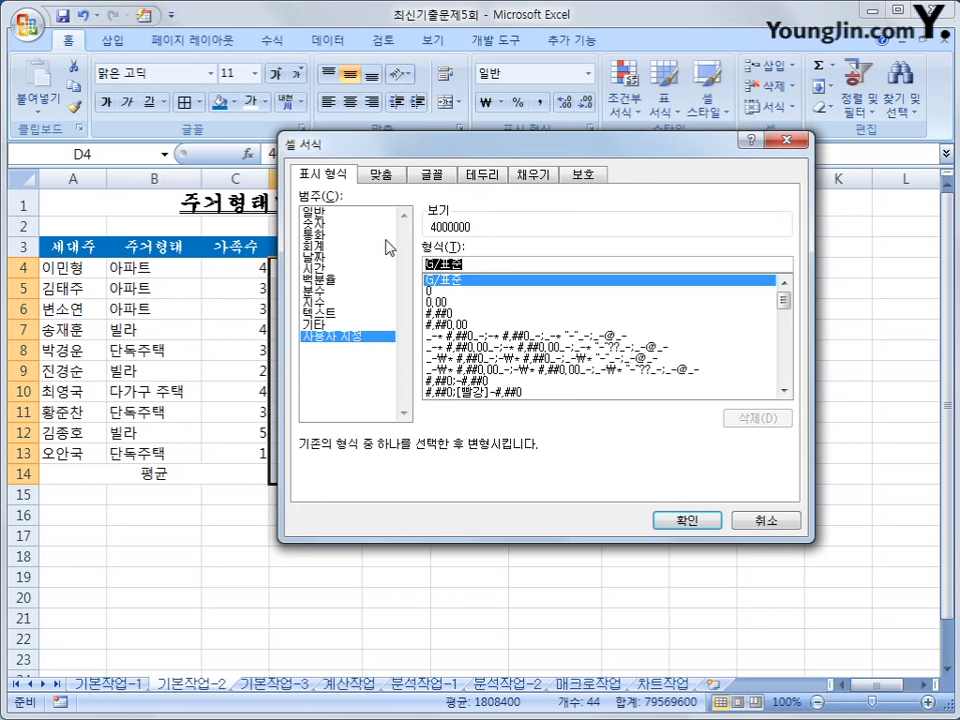
type("#,##")
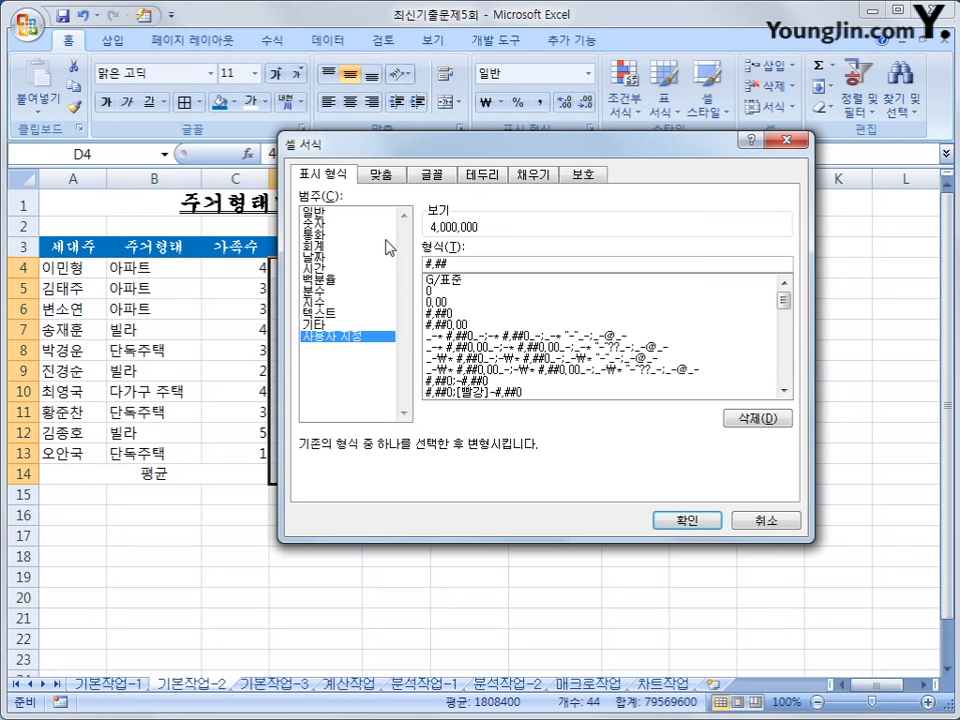
type("0")
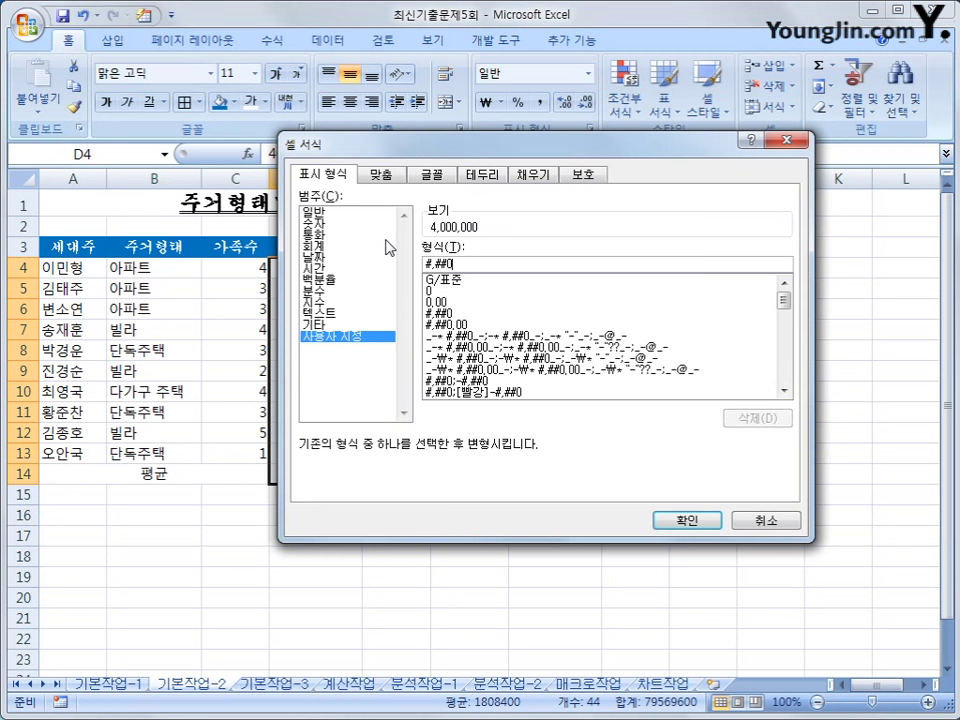
type("\"명")
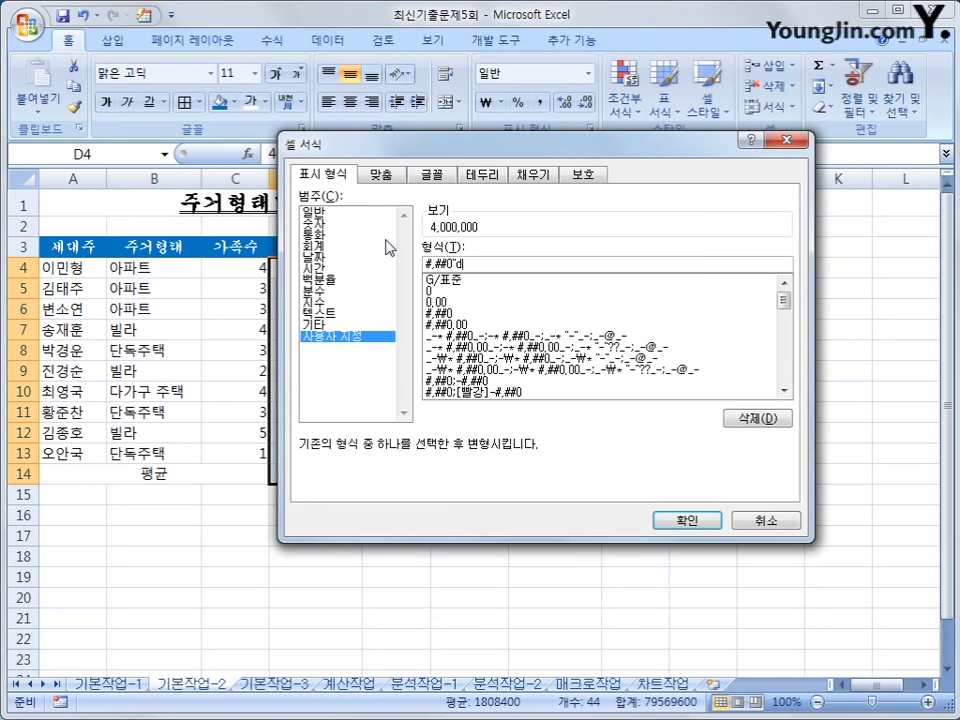
type("\"")
left_click(690, 520)
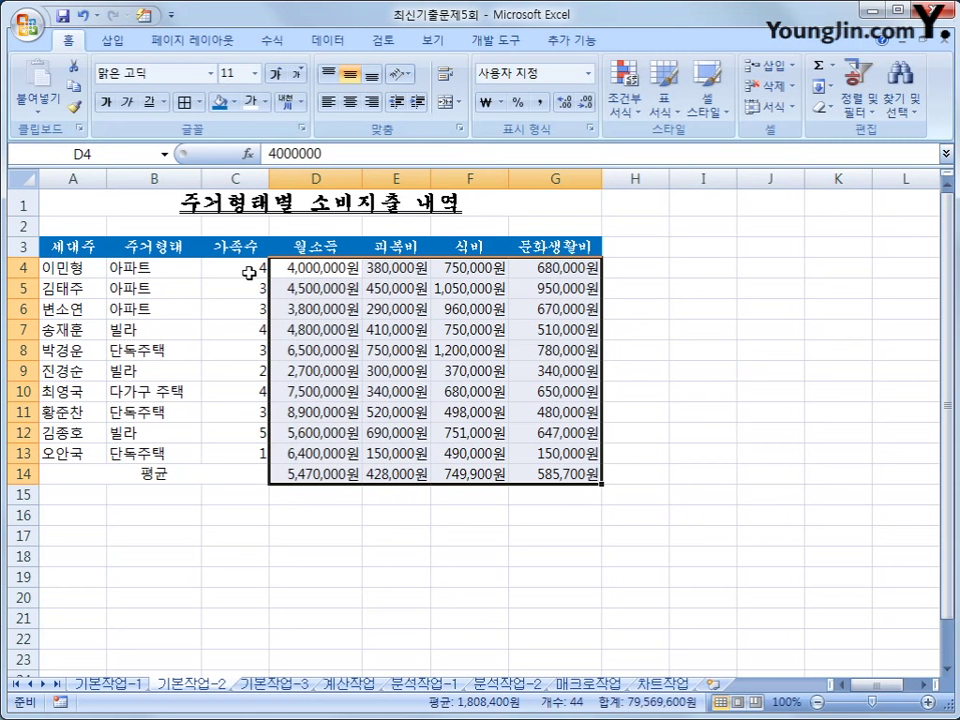
left_click_drag(245, 268, 245, 448)
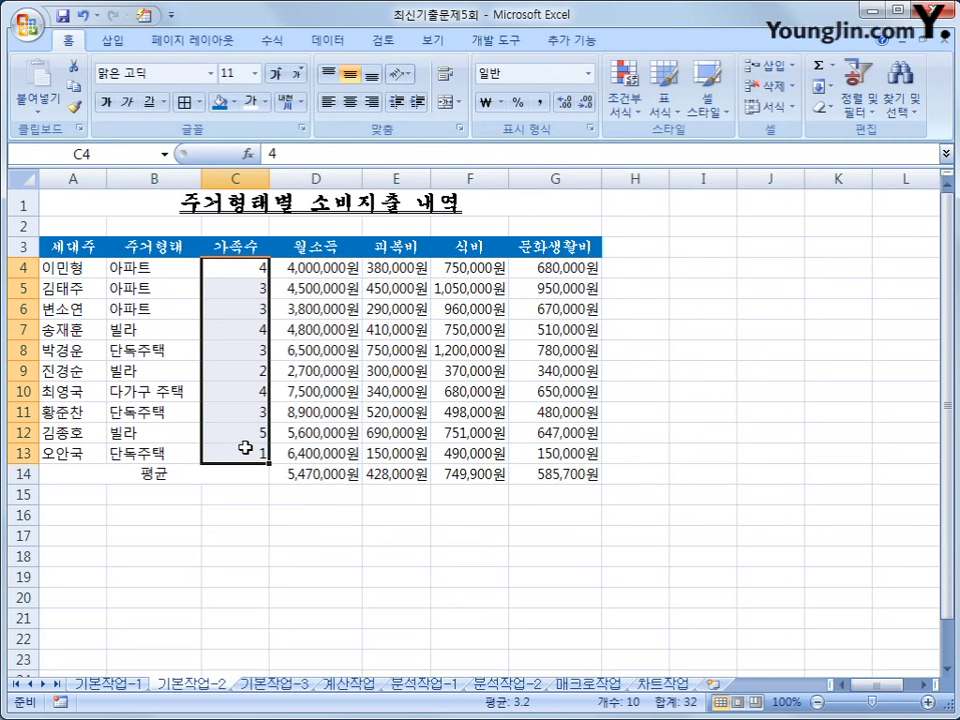
Give C4:C13 the custom format G/표준"명" so counts read like 4명
right_click(230, 358)
left_click(336, 598)
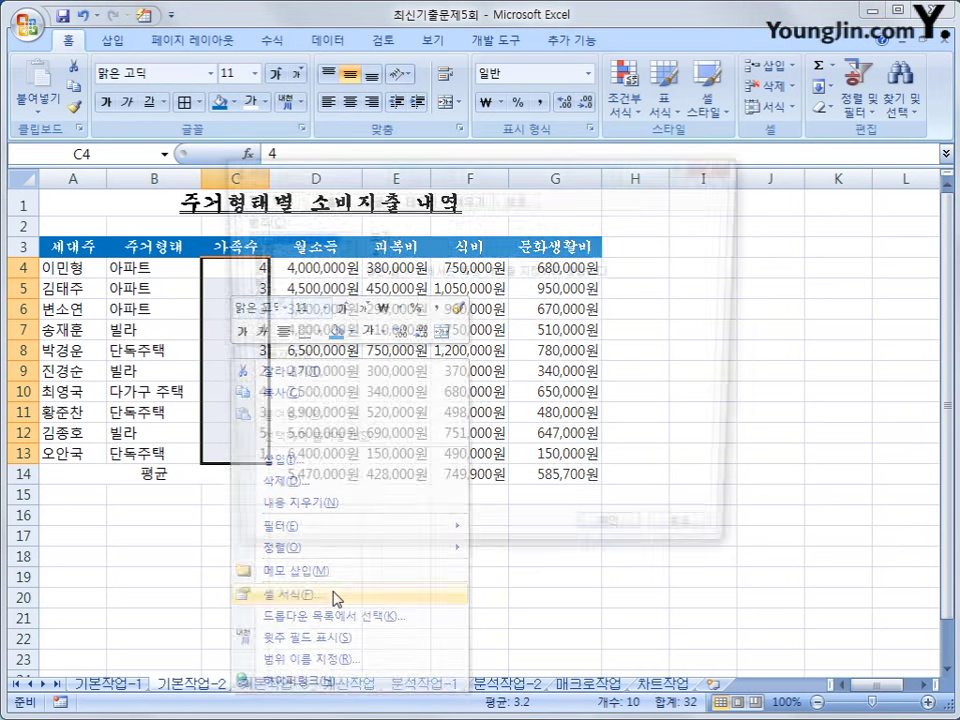
left_click(268, 362)
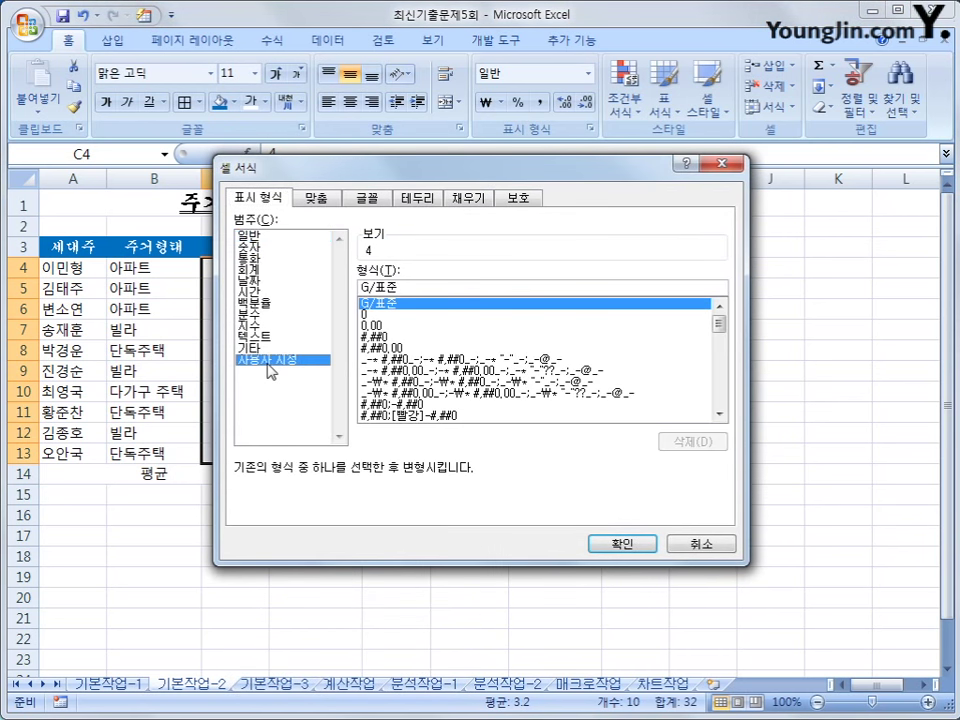
left_click(430, 288)
type("\"")
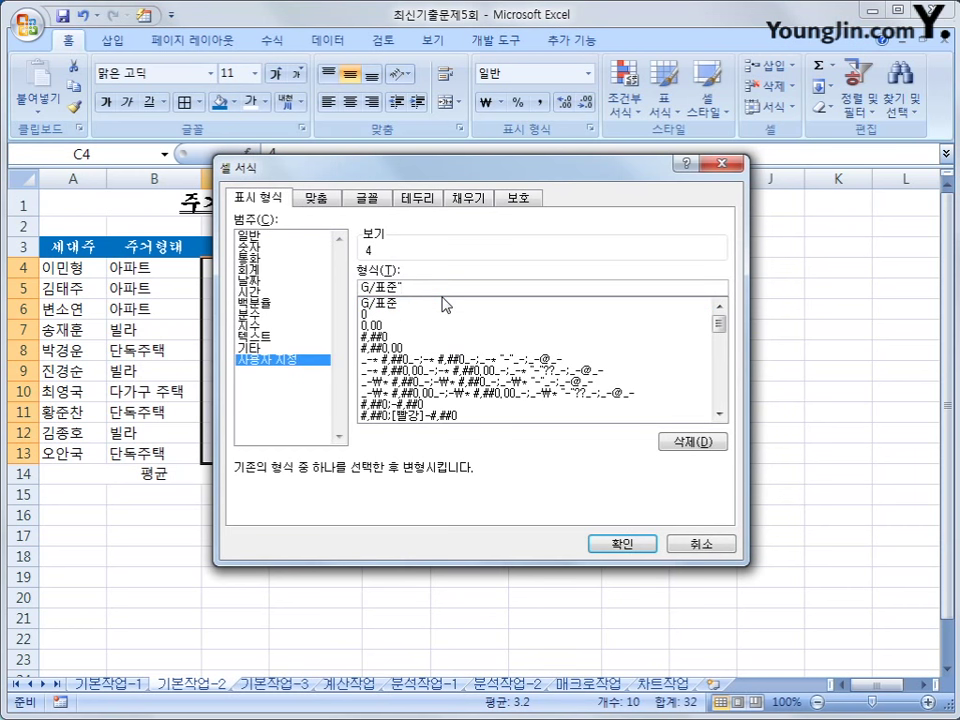
type("명\"")
key("Return")
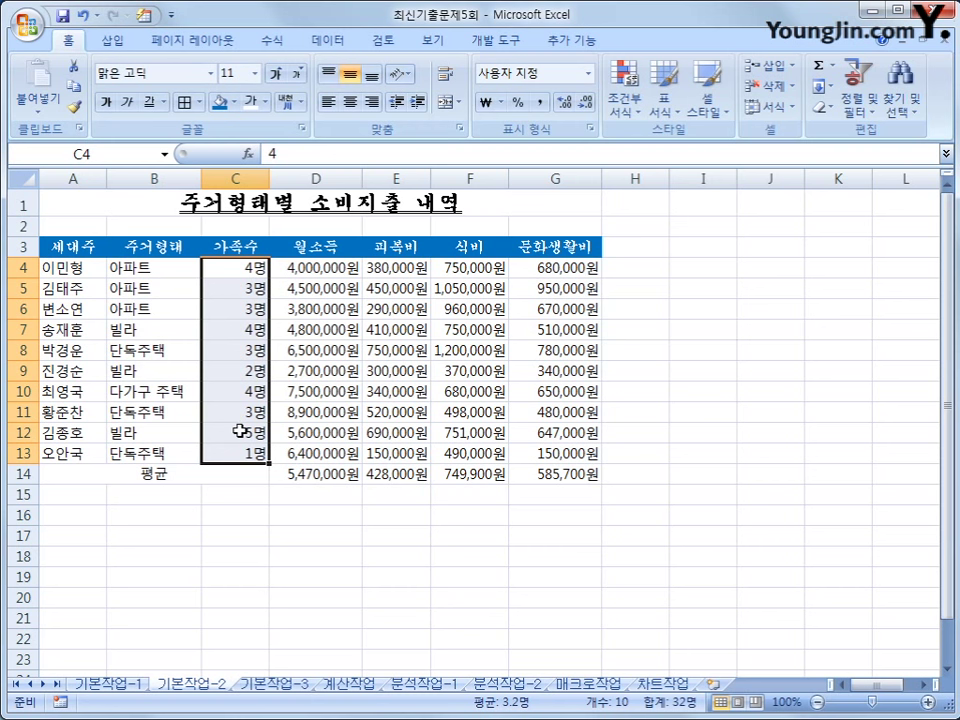
Name the apartment range B4:B6 '아파트' using the Name Box
left_click_drag(135, 266, 136, 309)
left_click(117, 152)
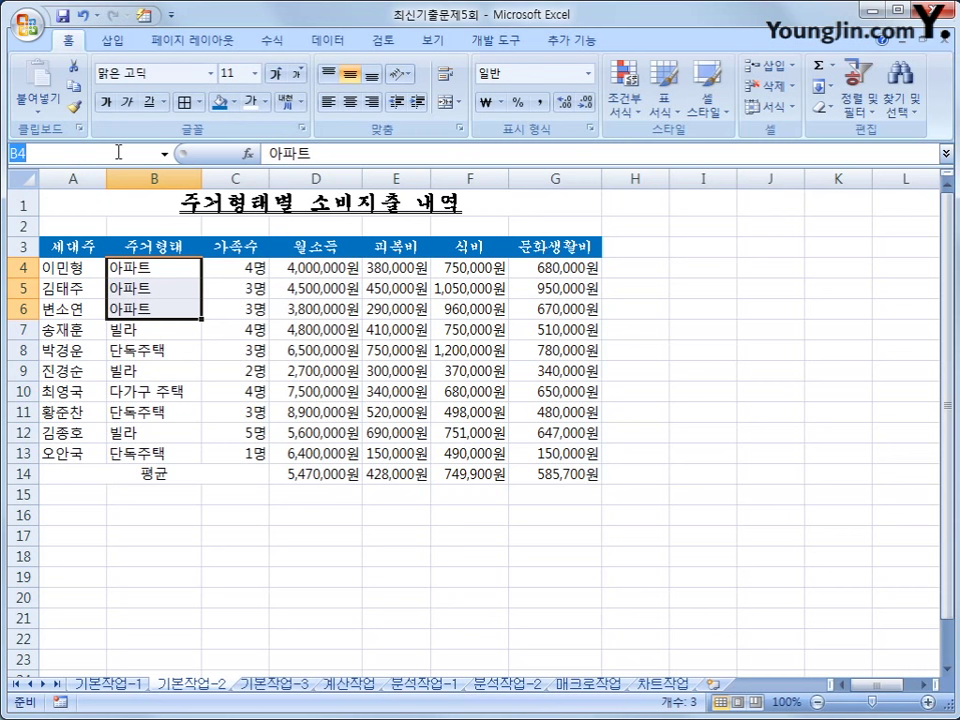
type("아파트")
key("Return")
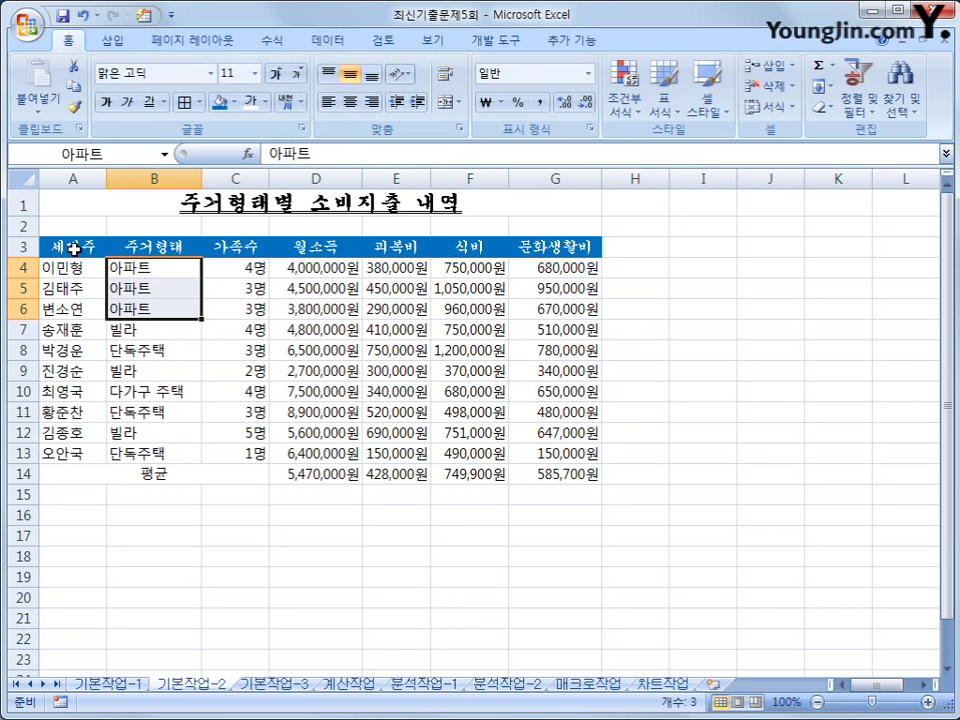
left_click_drag(60, 246, 568, 472)
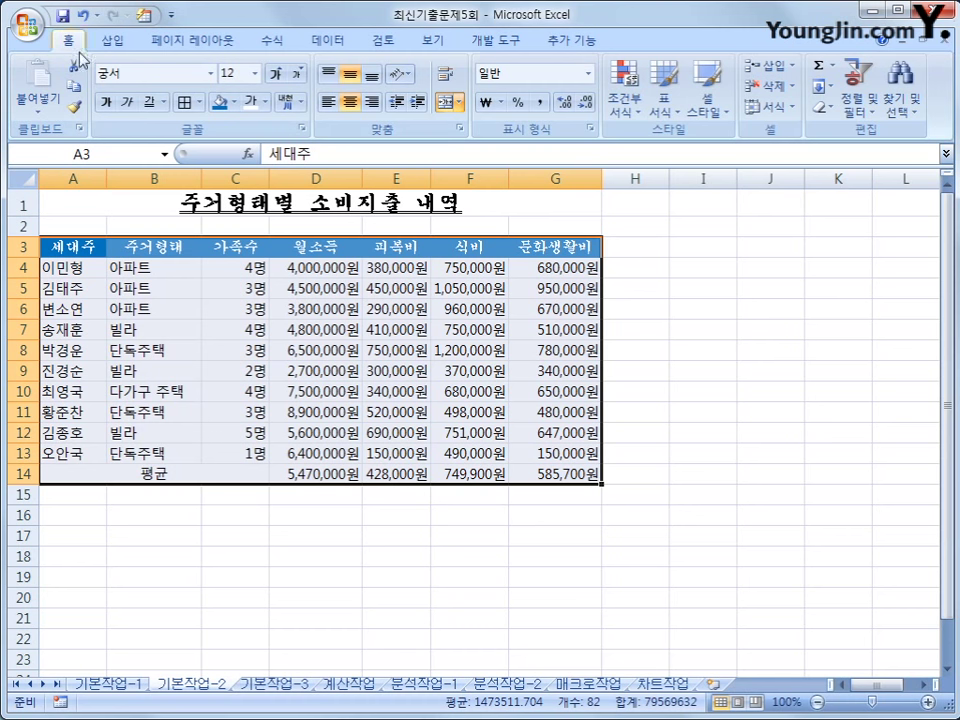
Apply All Borders (모든 테두리) to A3:G14, then go to the 기본작업-3 sheet
left_click(198, 104)
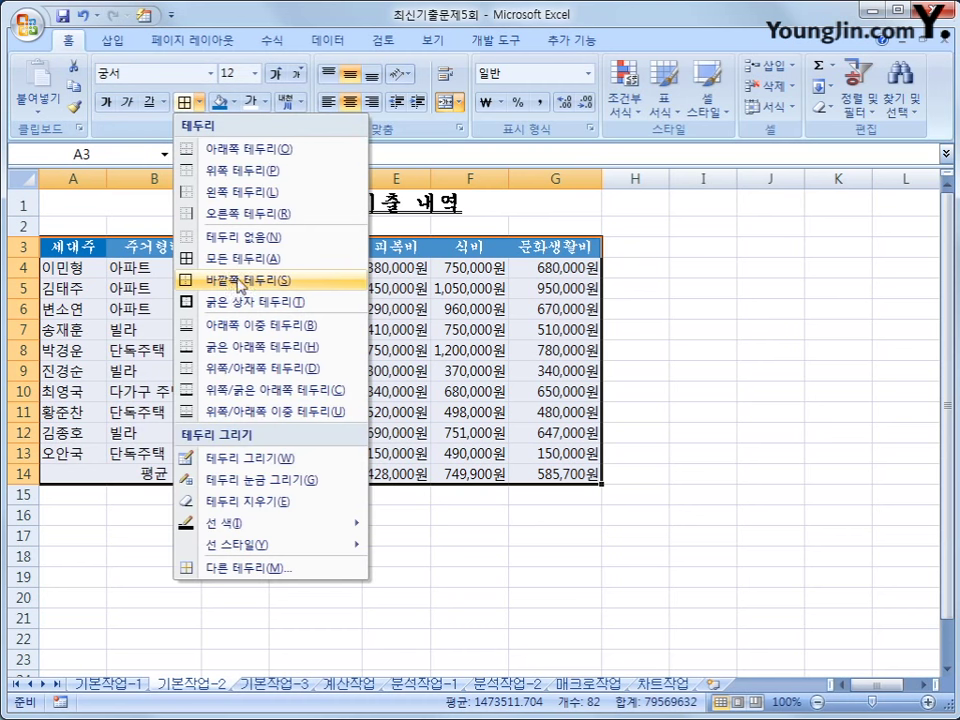
left_click(190, 259)
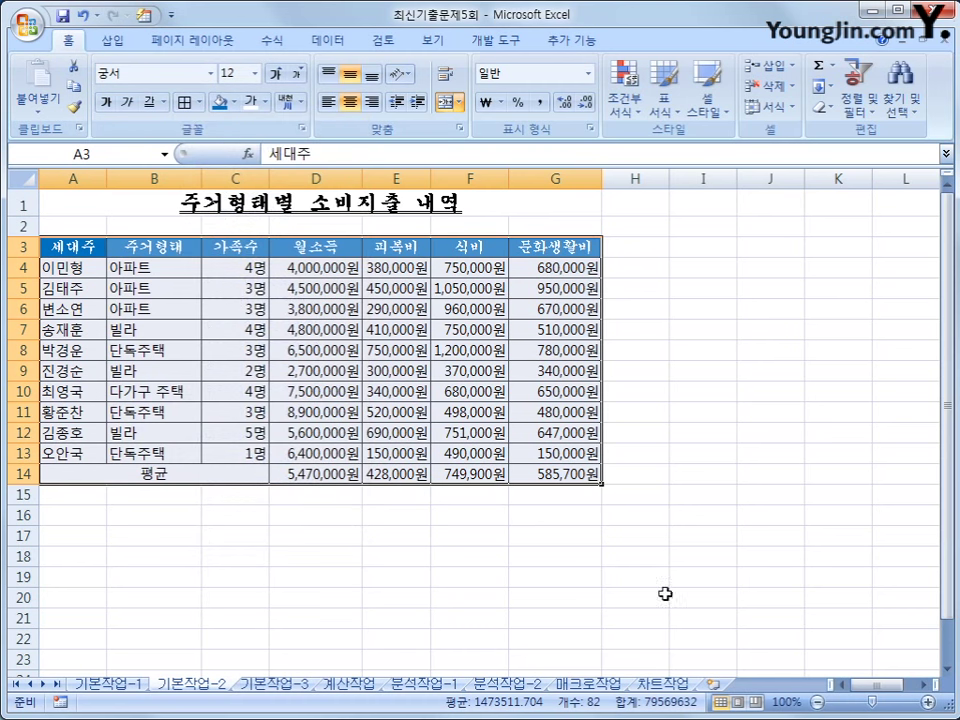
left_click(730, 591)
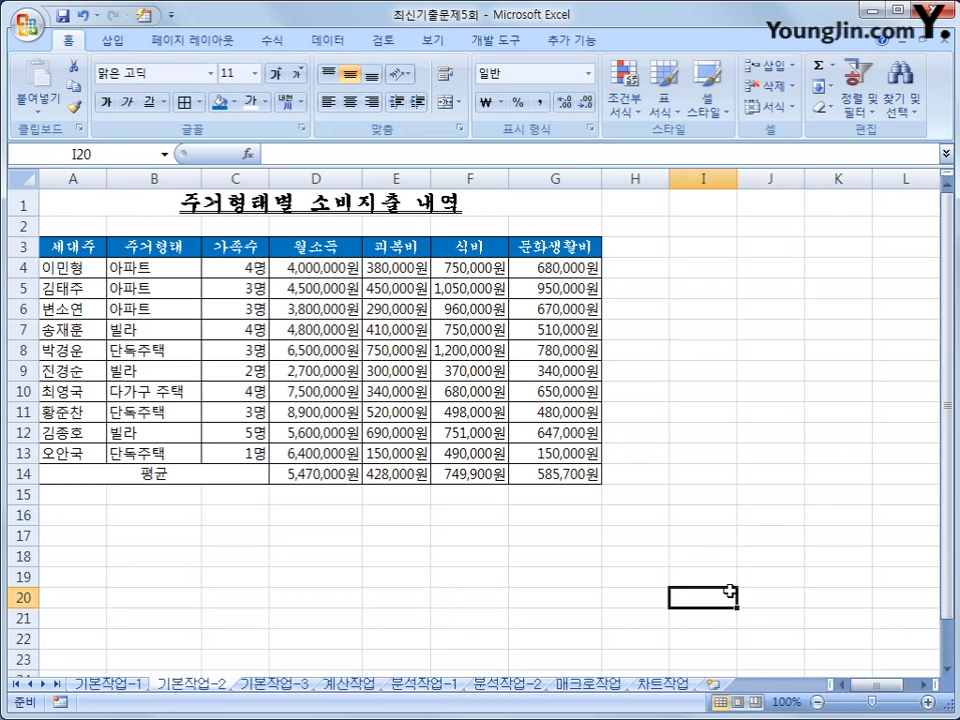
left_click(303, 686)
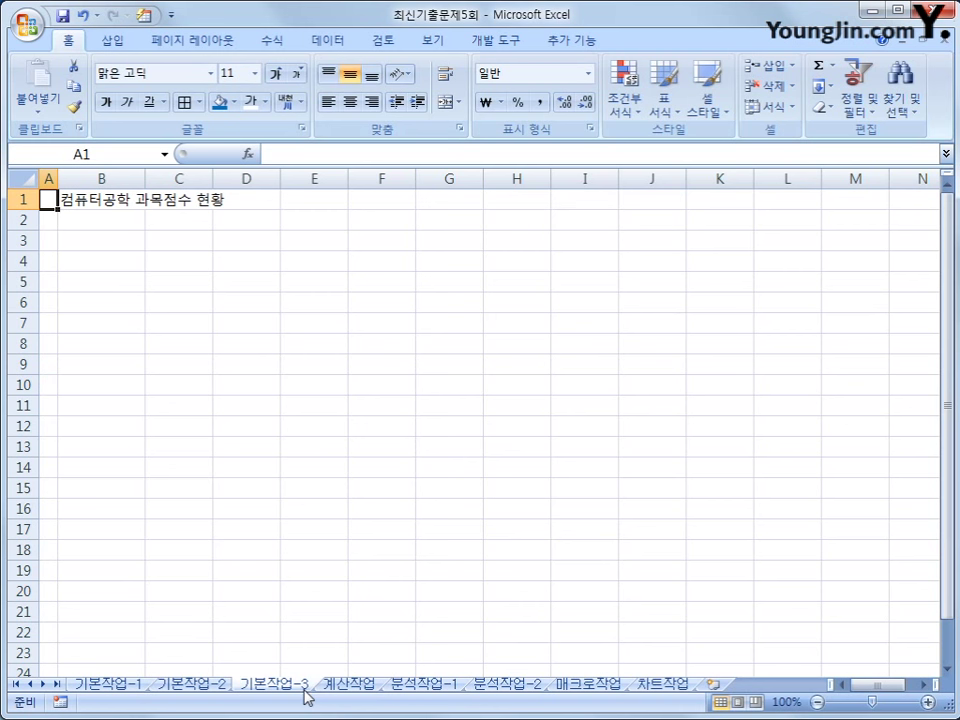
Import 과목점수.txt from C:\2016컴활2급\최신기출문제 as text, starting at cell B3
left_click(102, 237)
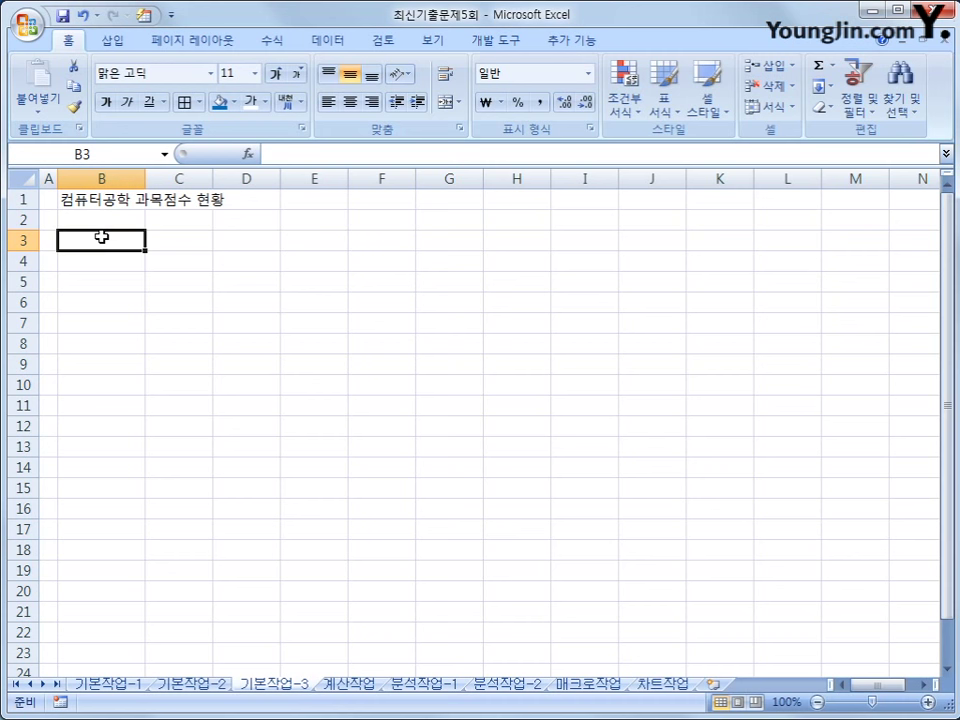
left_click(328, 41)
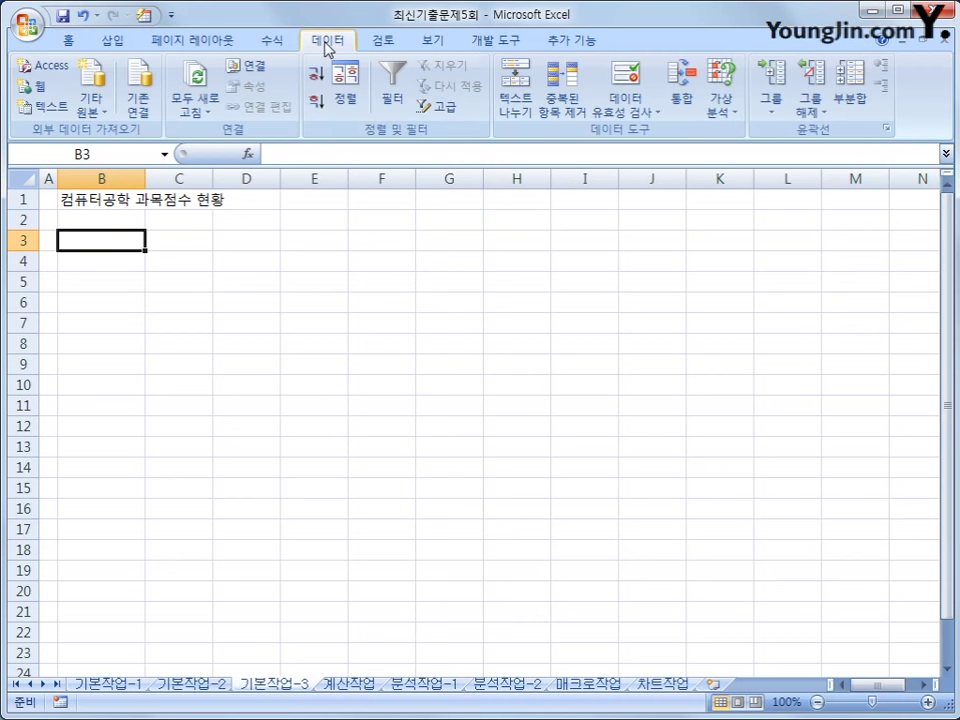
left_click(46, 114)
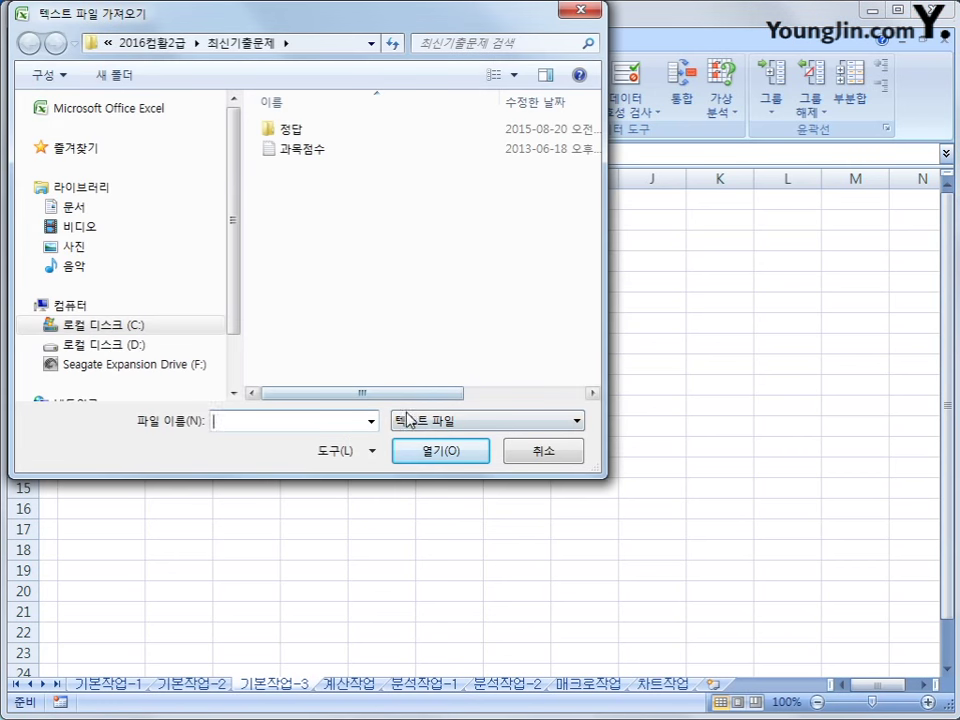
left_click_drag(361, 6, 369, 38)
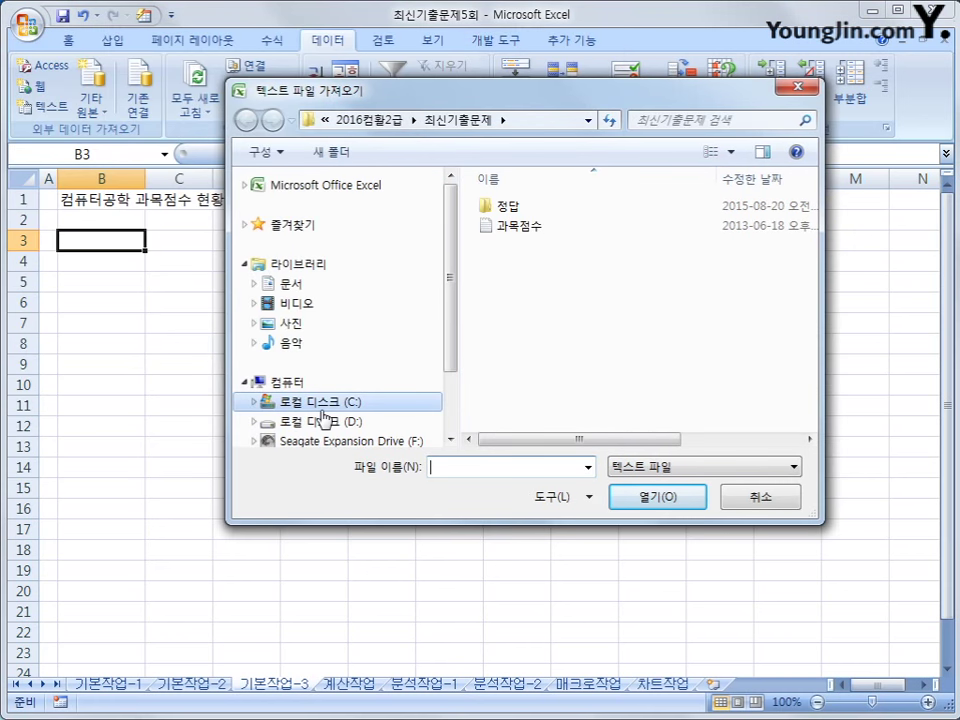
left_click(329, 403)
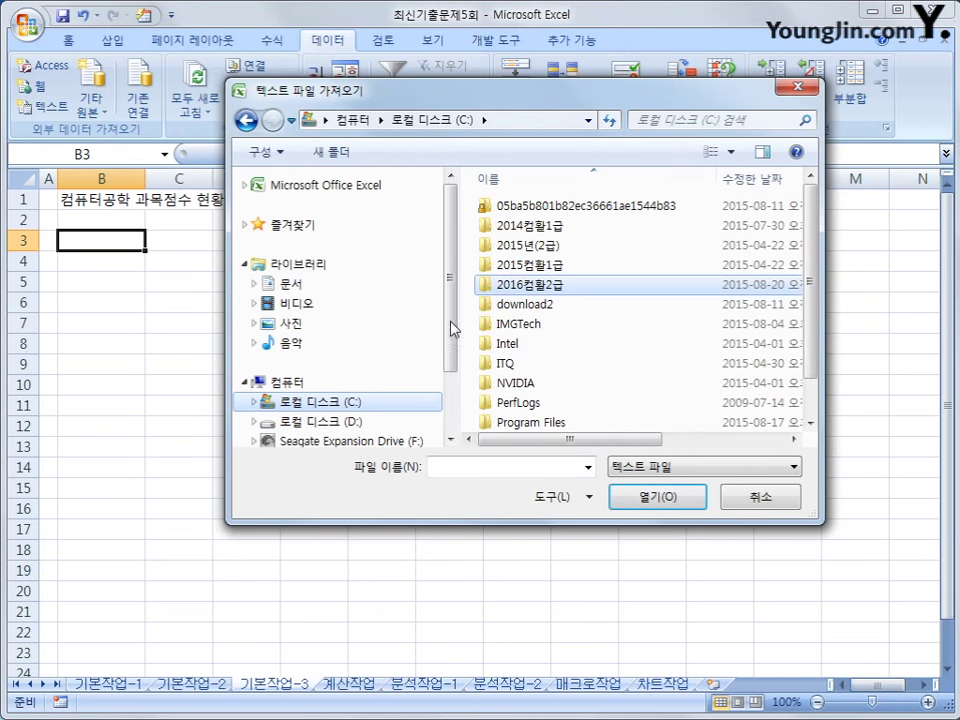
double_click(472, 287)
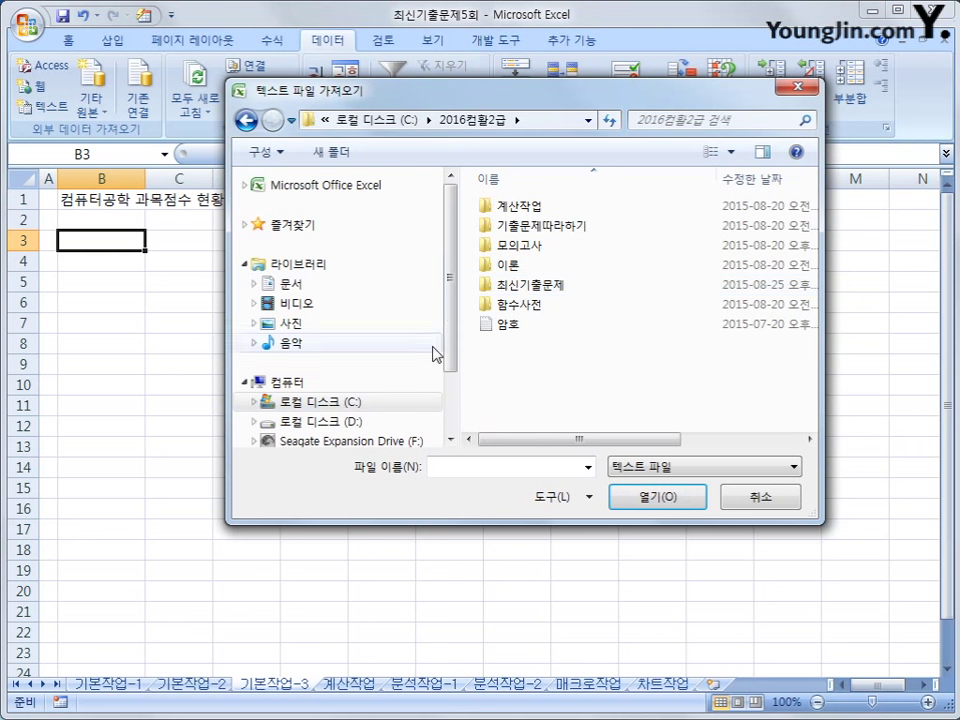
left_click_drag(452, 274, 452, 347)
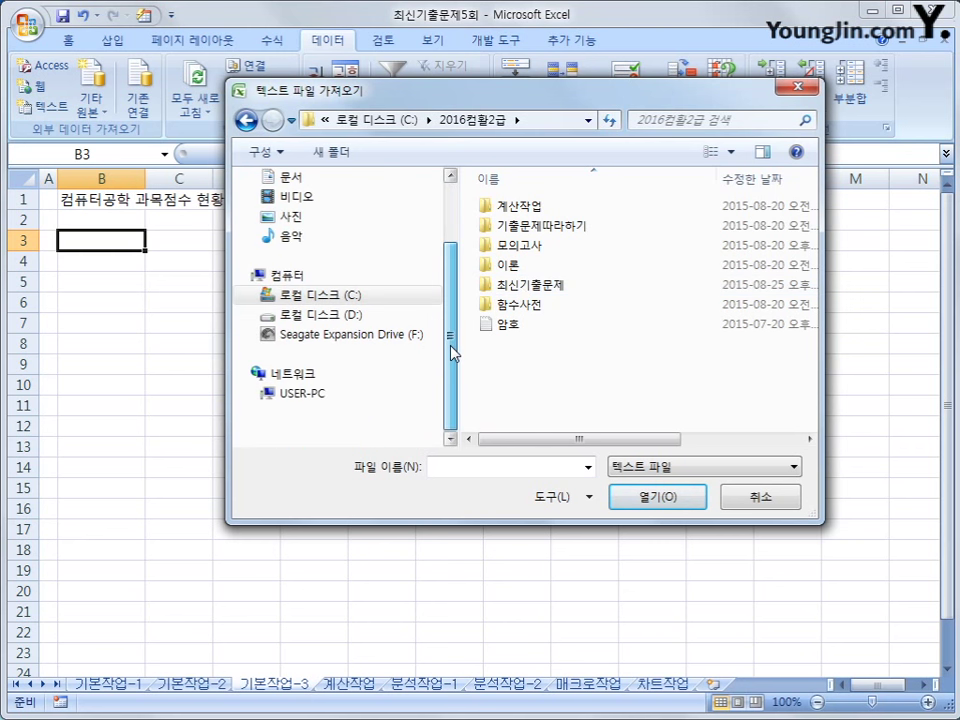
scroll(452, 350, "up", 2)
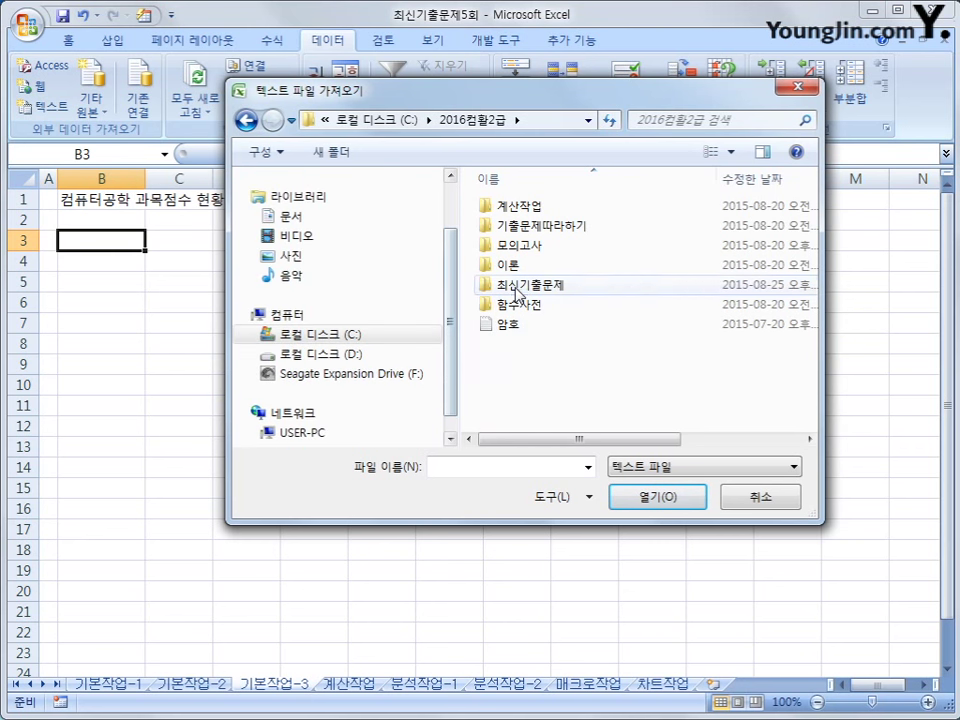
double_click(516, 284)
left_click(520, 226)
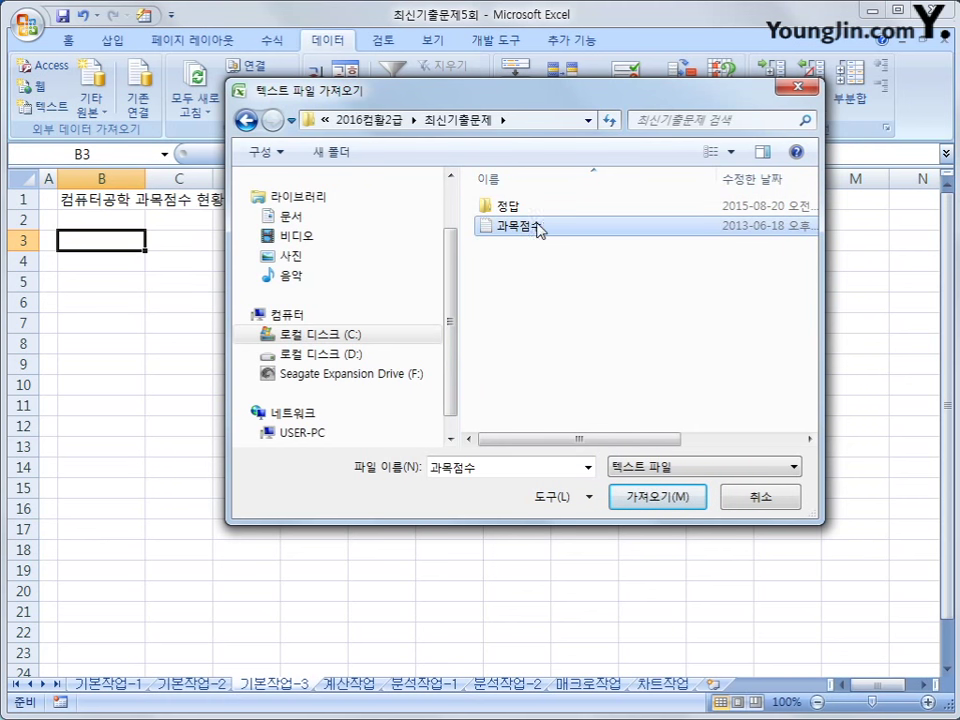
left_click(643, 496)
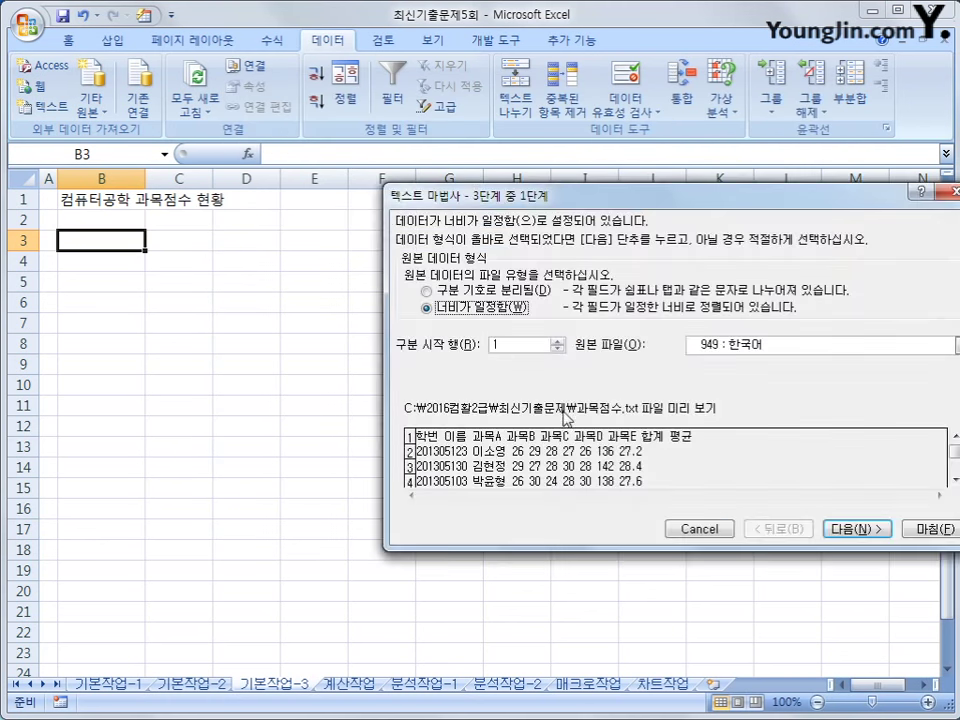
Mark the file as delimited, split on both Tab and Space, and advance to step 3
left_click_drag(543, 193, 274, 246)
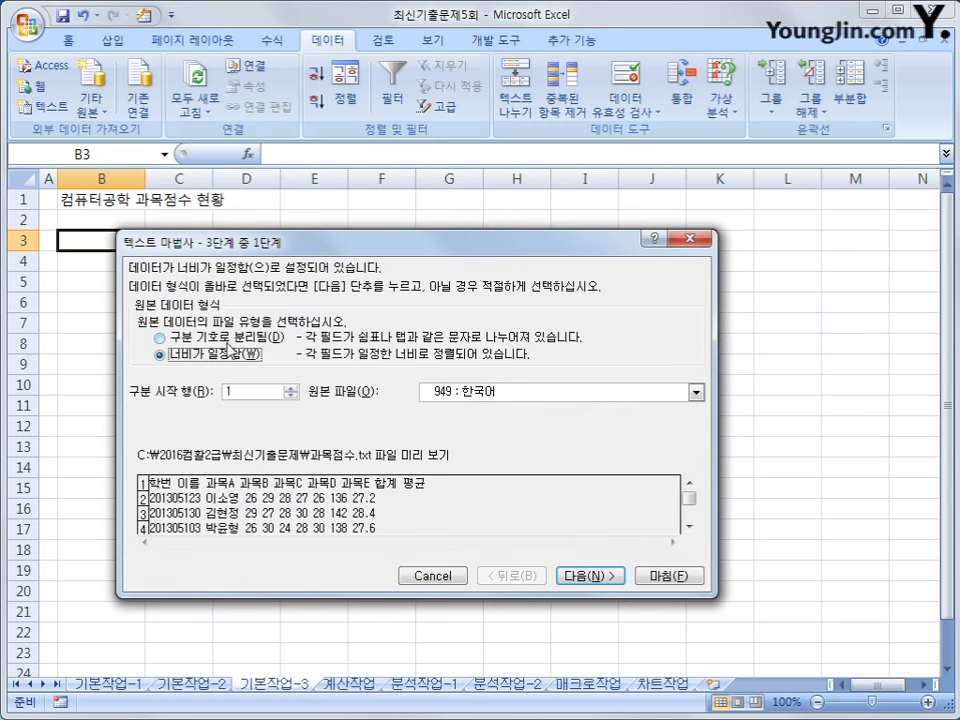
left_click(228, 341)
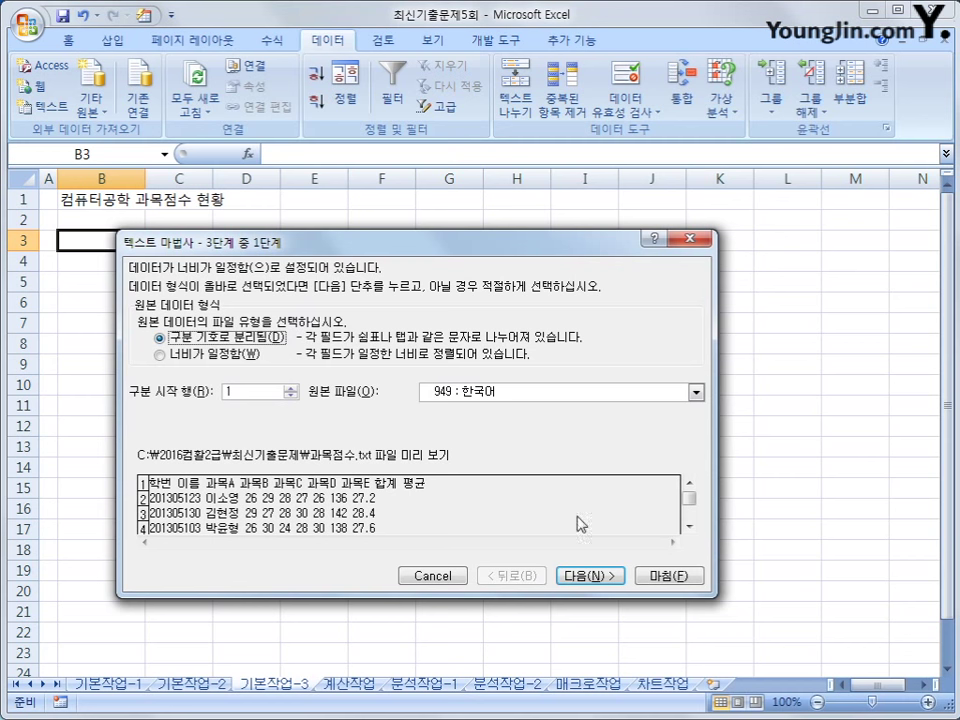
left_click(586, 578)
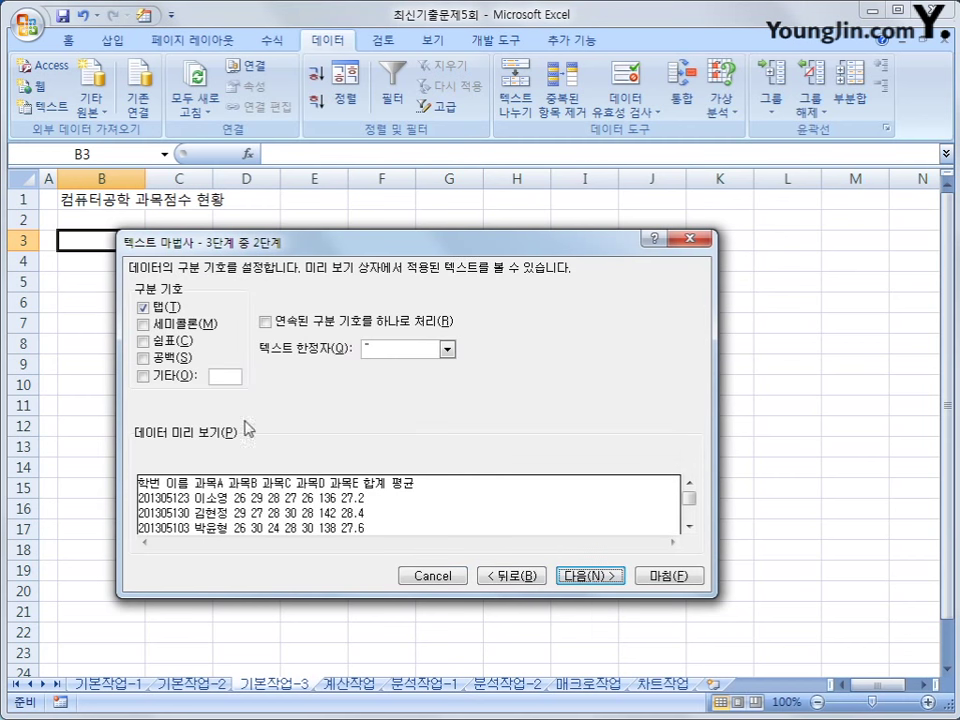
left_click(157, 362)
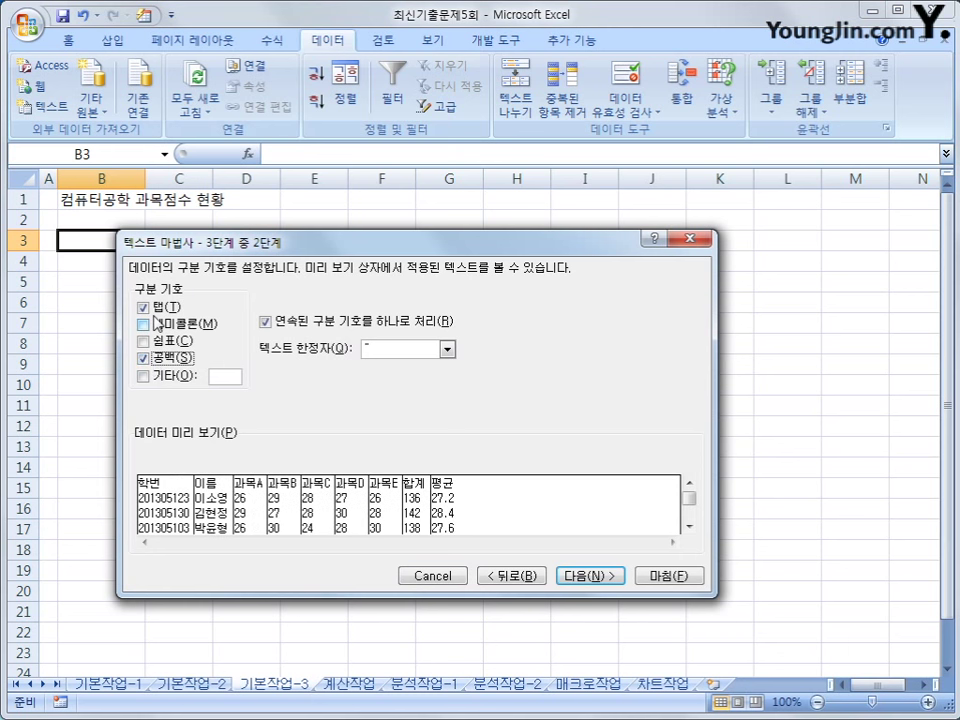
left_click(149, 309)
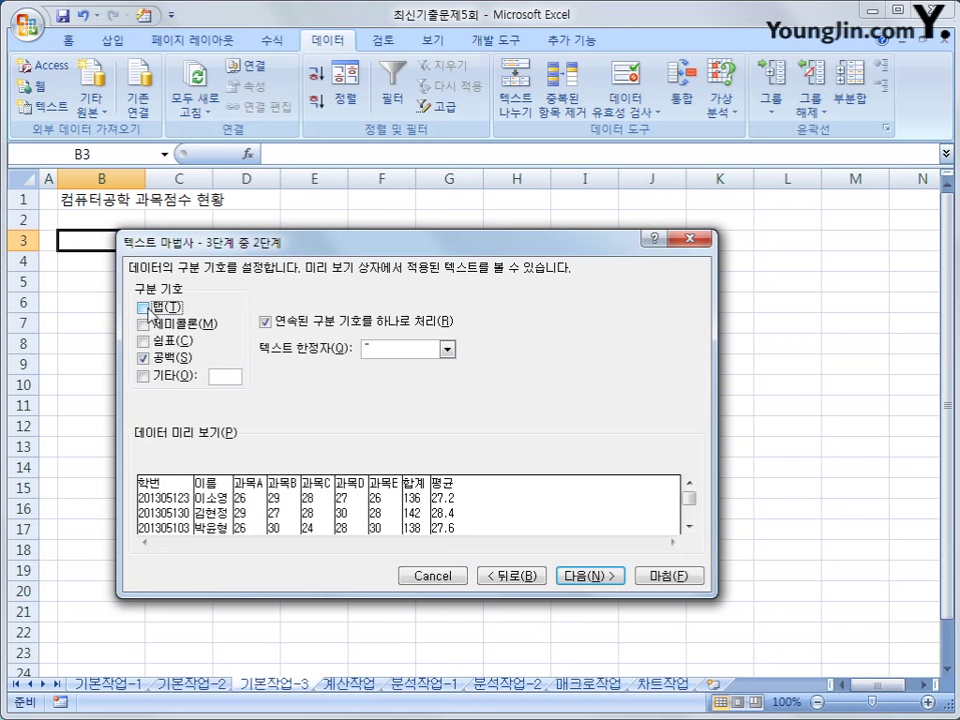
left_click(149, 309)
left_click(589, 577)
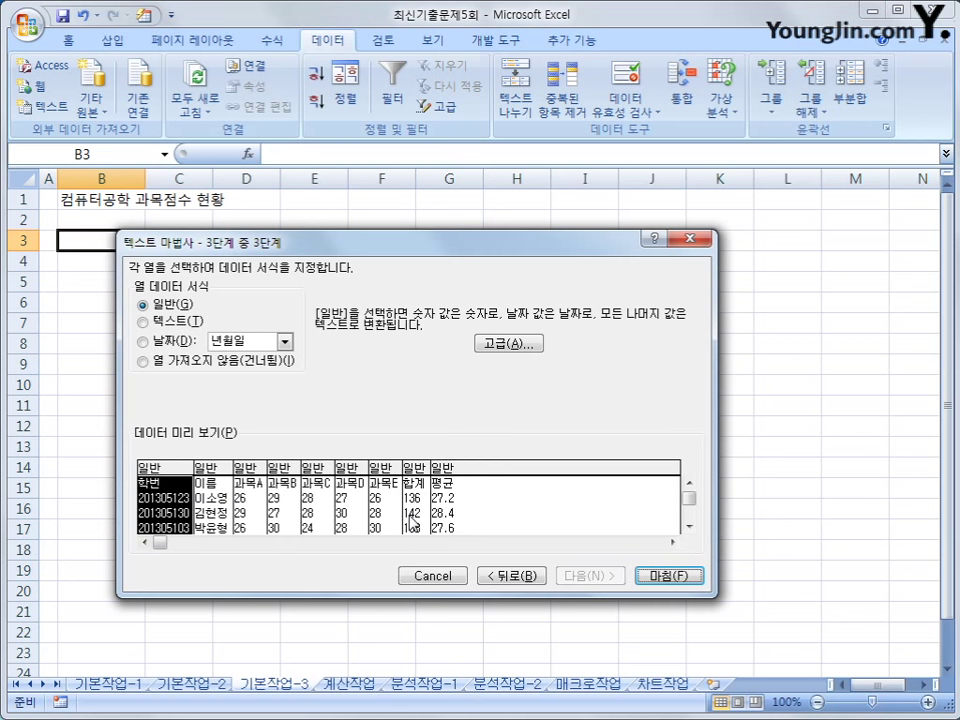
Finish importing at =$B$3 with column-width adjustment turned off, then open the 계산작업 sheet
left_click(650, 574)
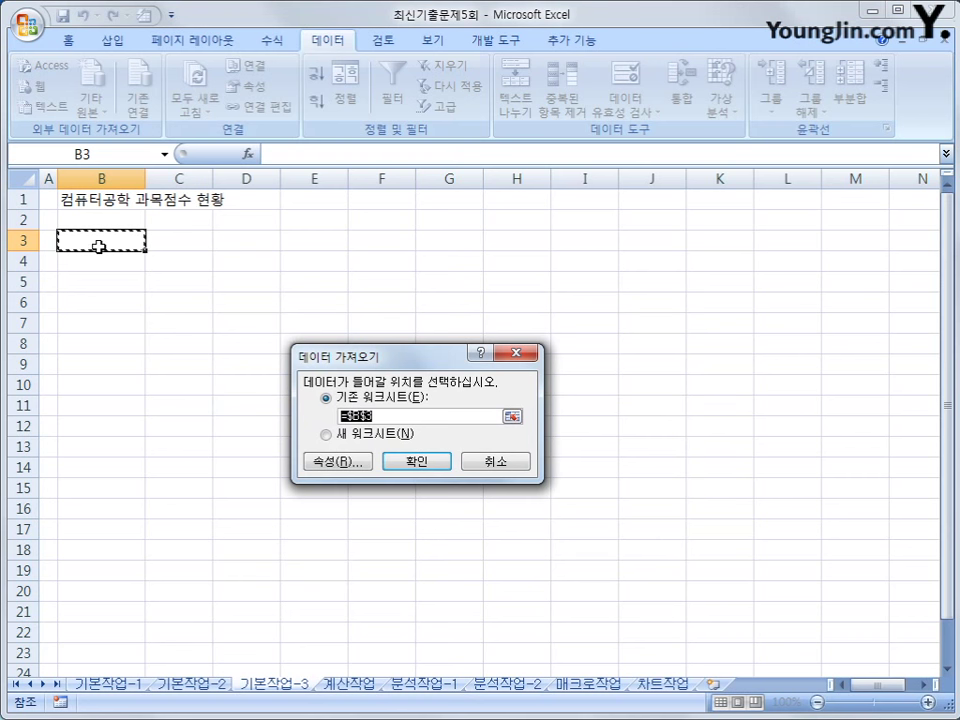
left_click(320, 461)
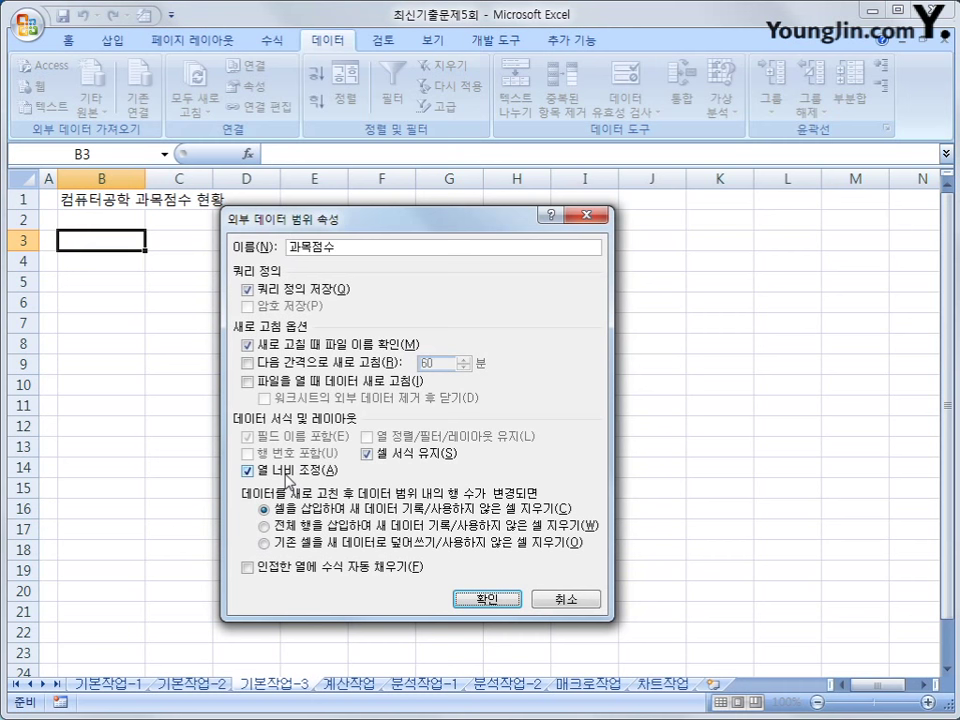
left_click(289, 478)
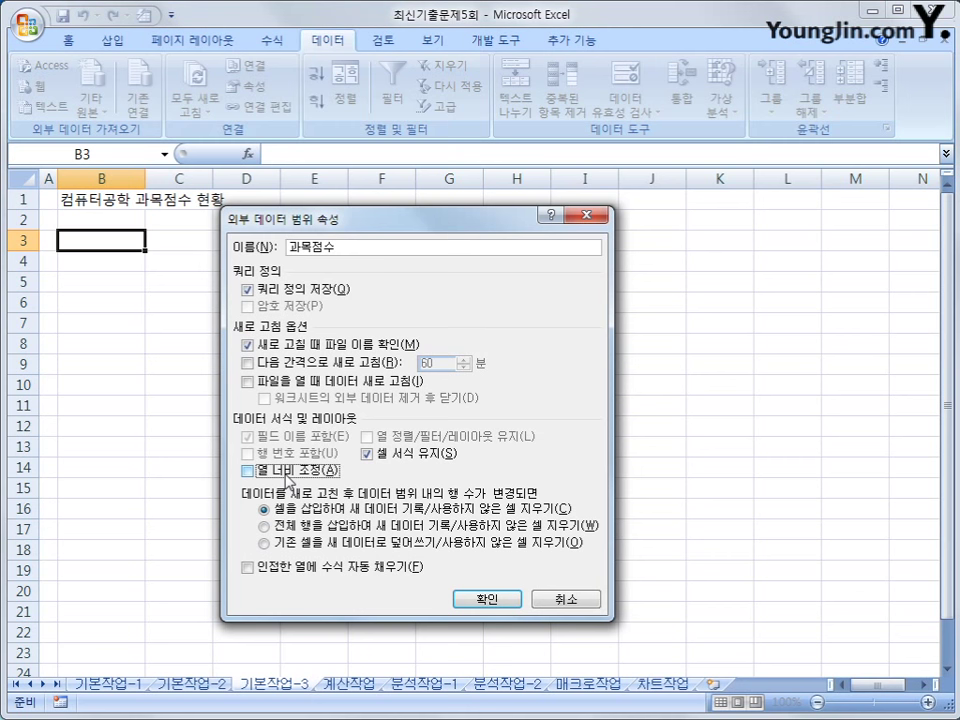
left_click(489, 599)
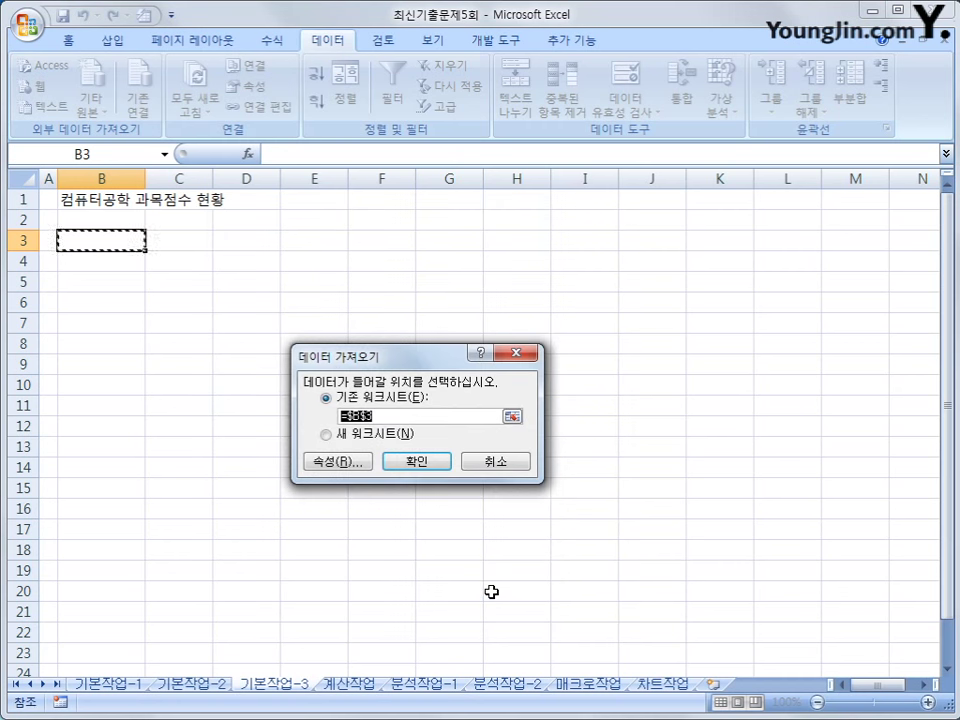
left_click(419, 464)
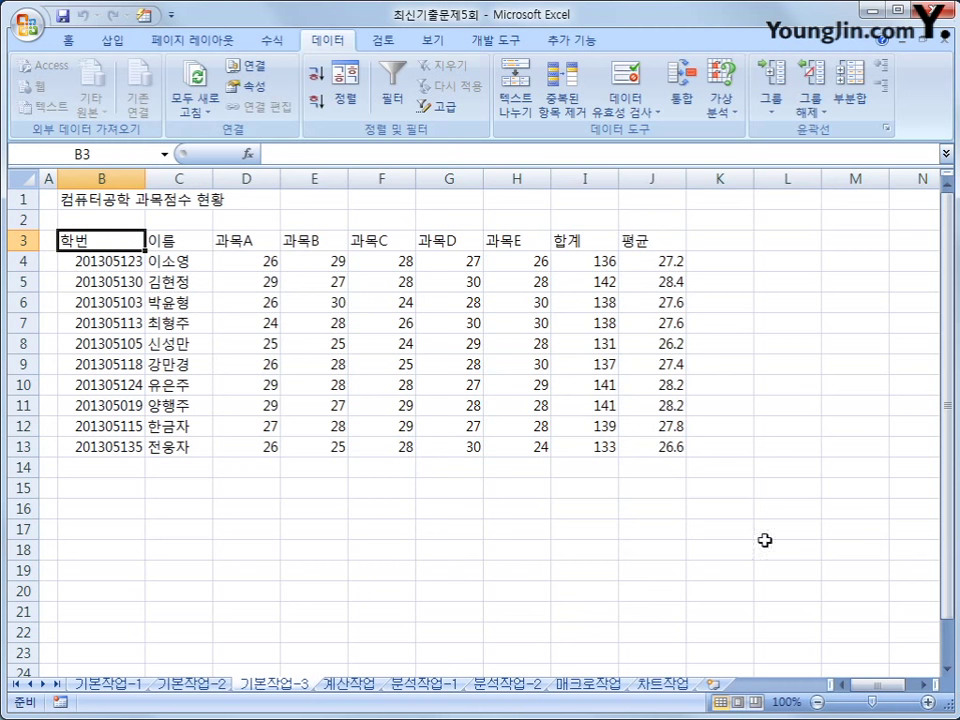
left_click(805, 532)
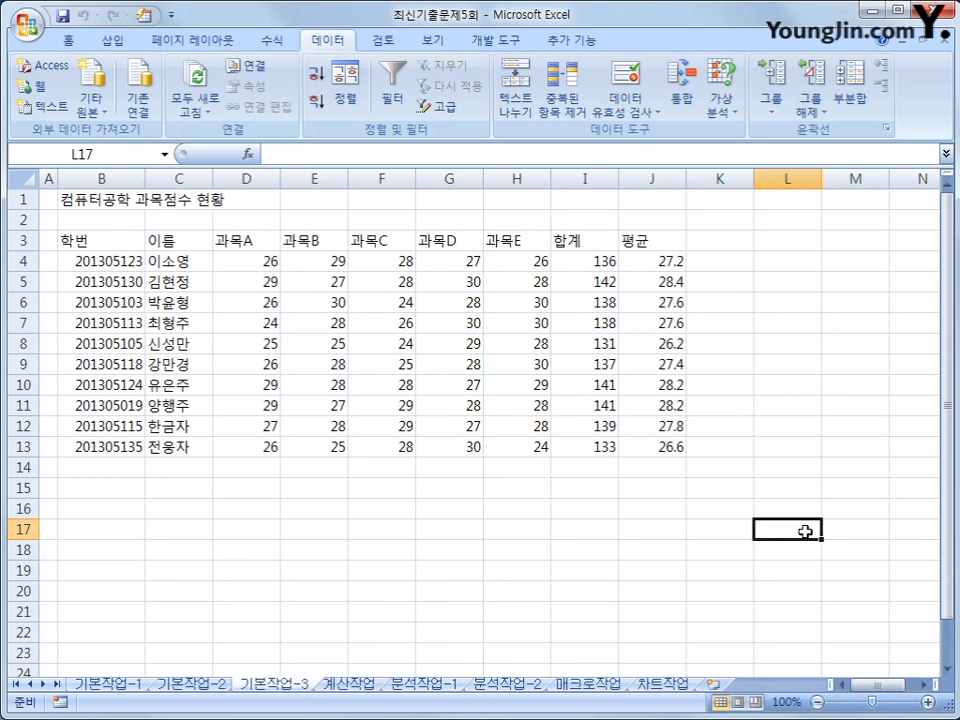
left_click(348, 684)
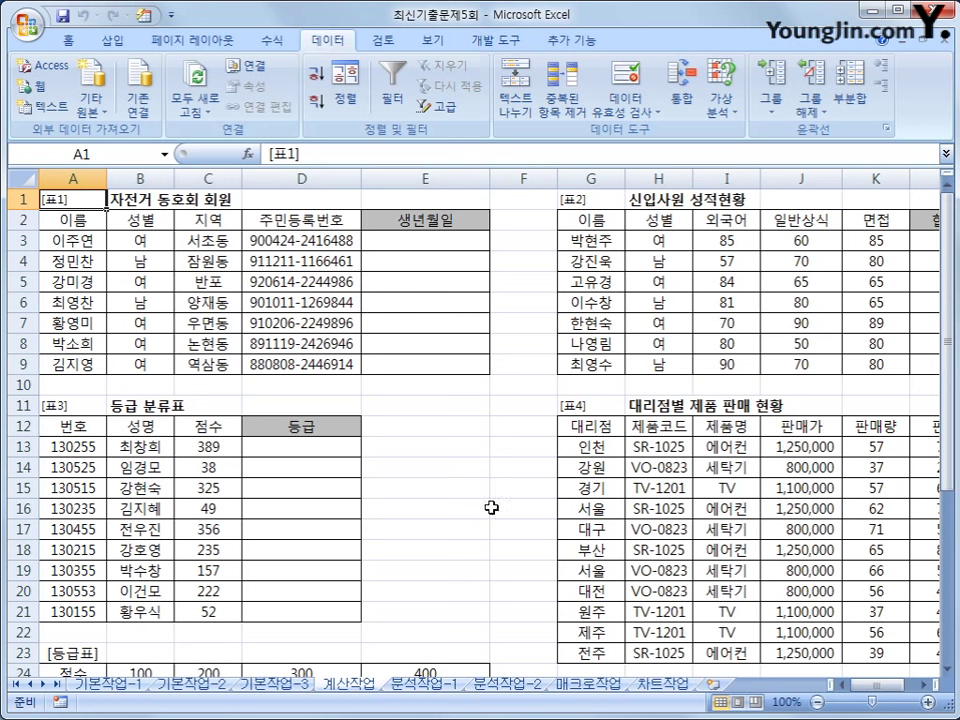
Enter =DATE(1900+MID(D3,1,2),MID(D3,3,2),MID(D3,5,2)) in E3 and fill it down to E9
left_click(461, 238)
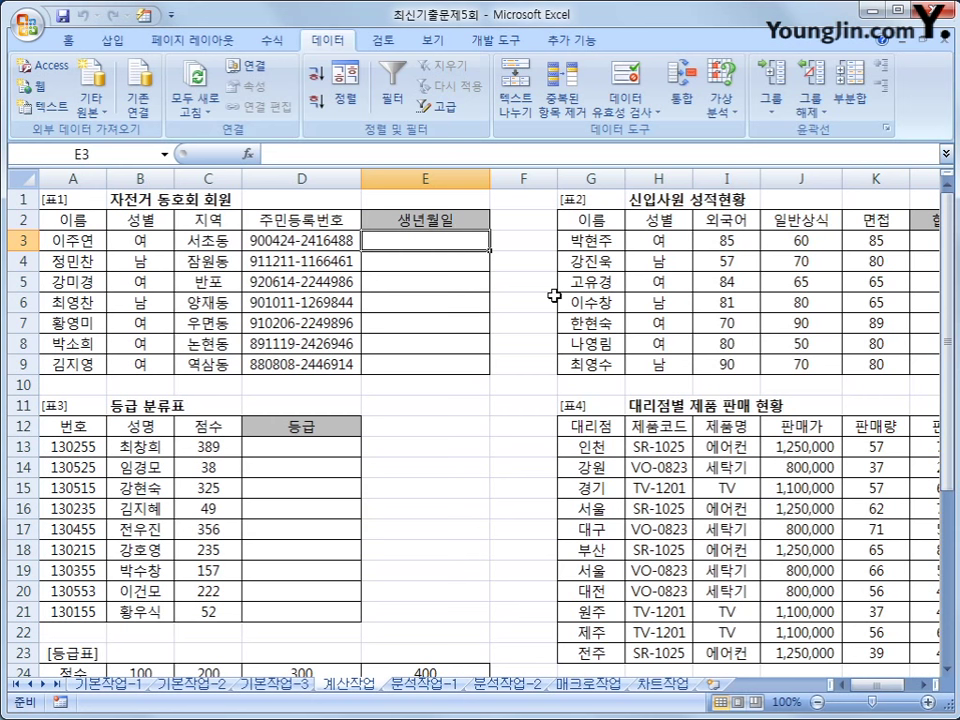
type("=ㅇ")
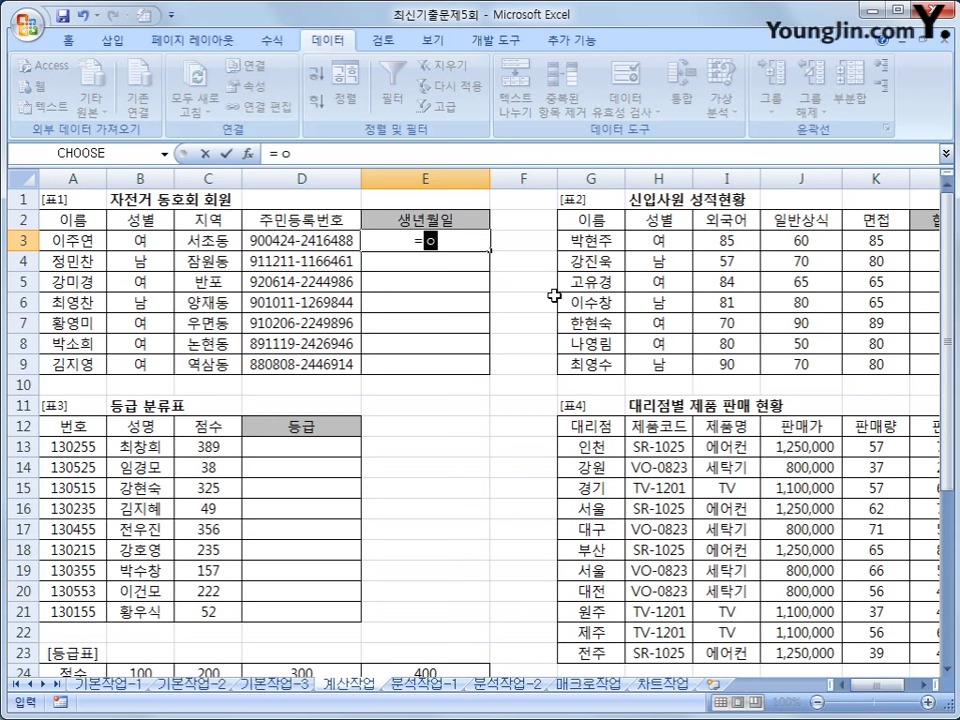
key("BackSpace")
type("date")
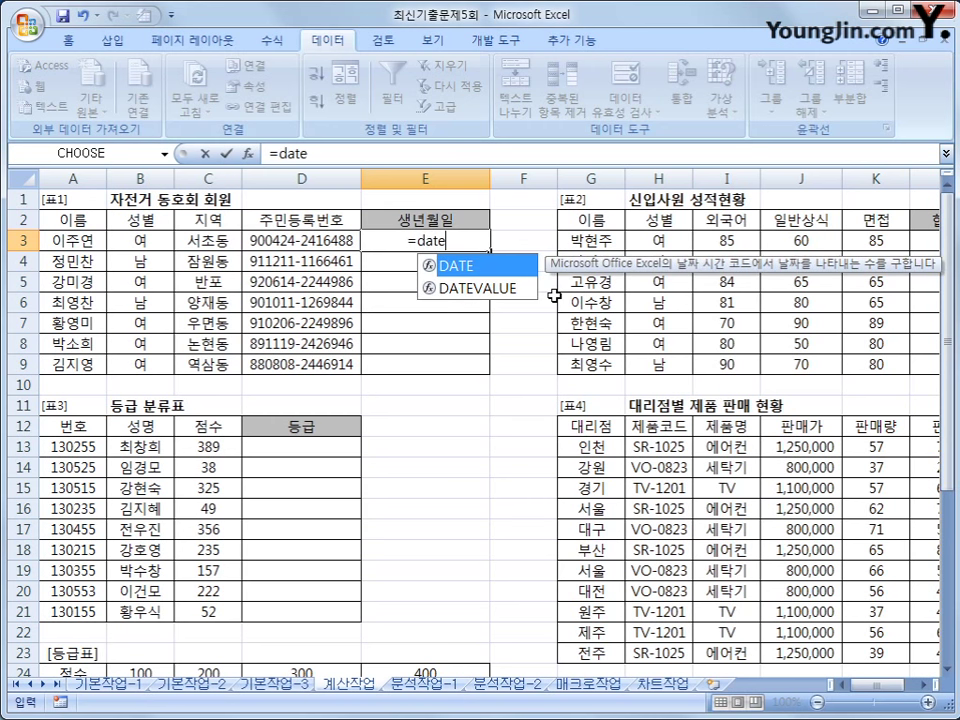
type("(")
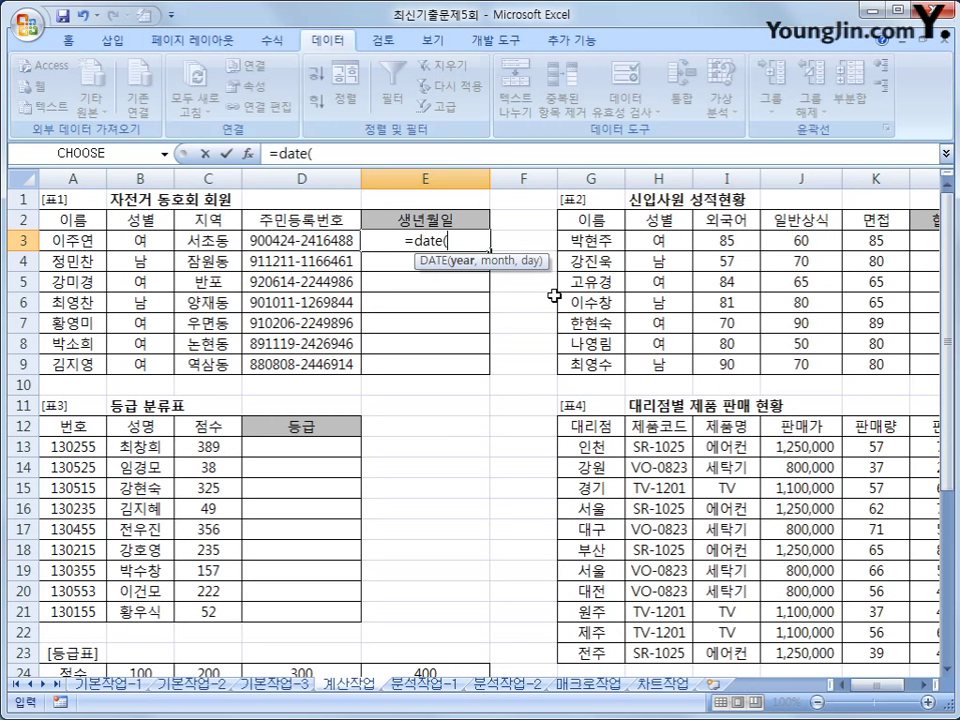
type("1900")
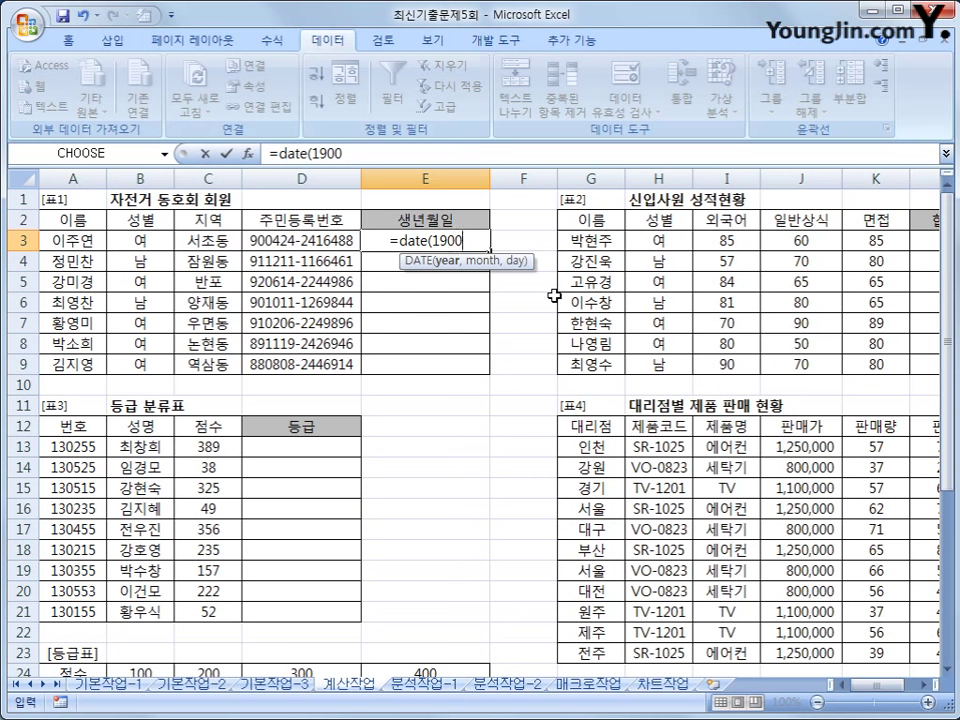
type("+")
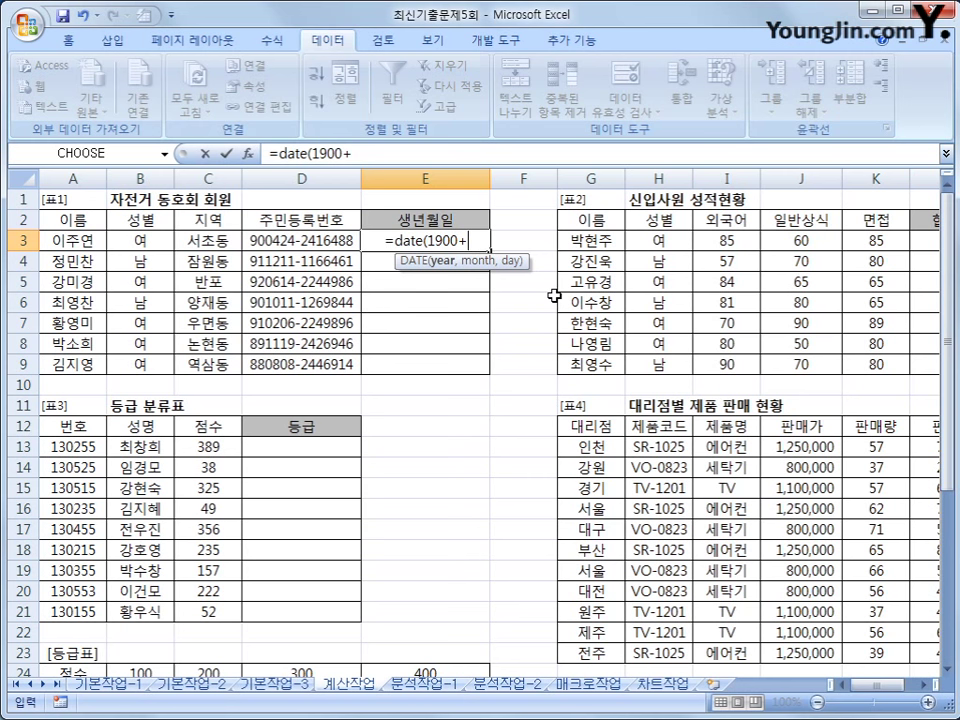
type("m")
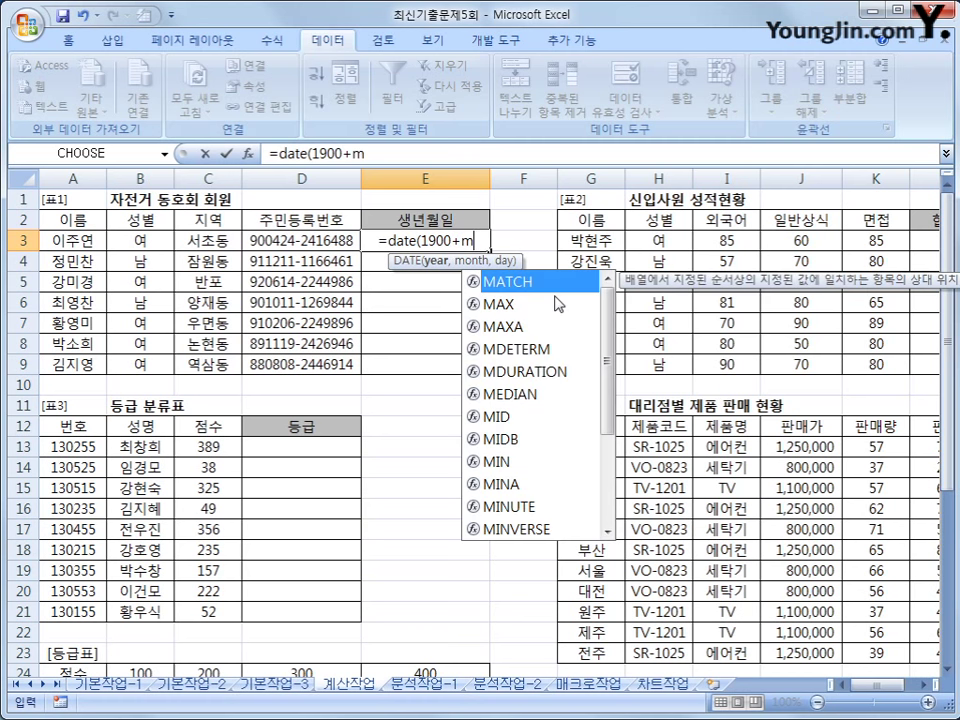
type("id(")
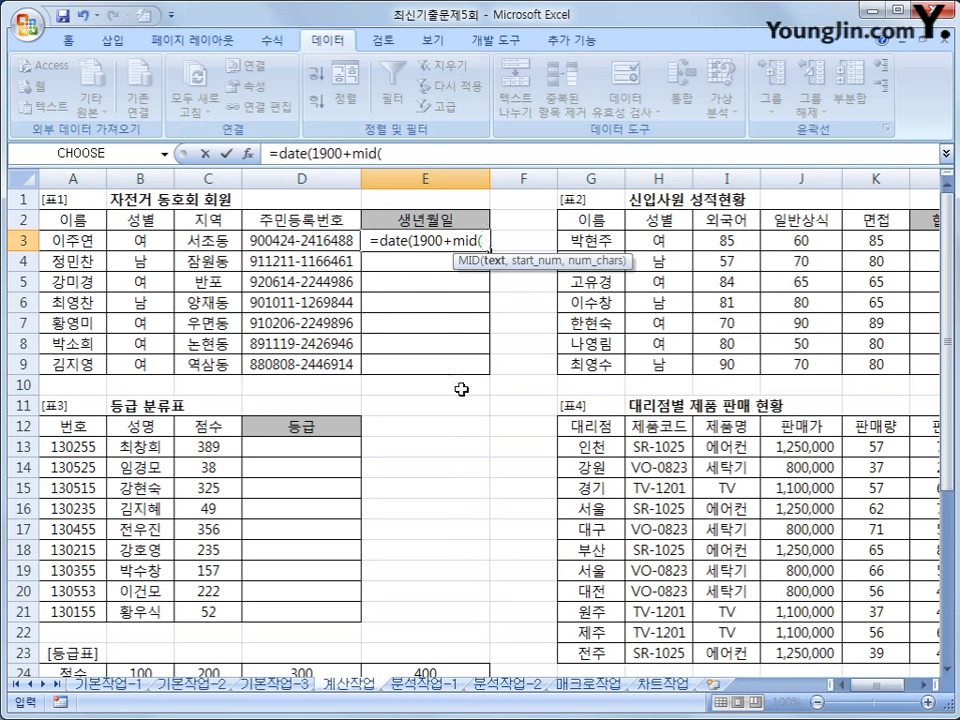
left_click(277, 241)
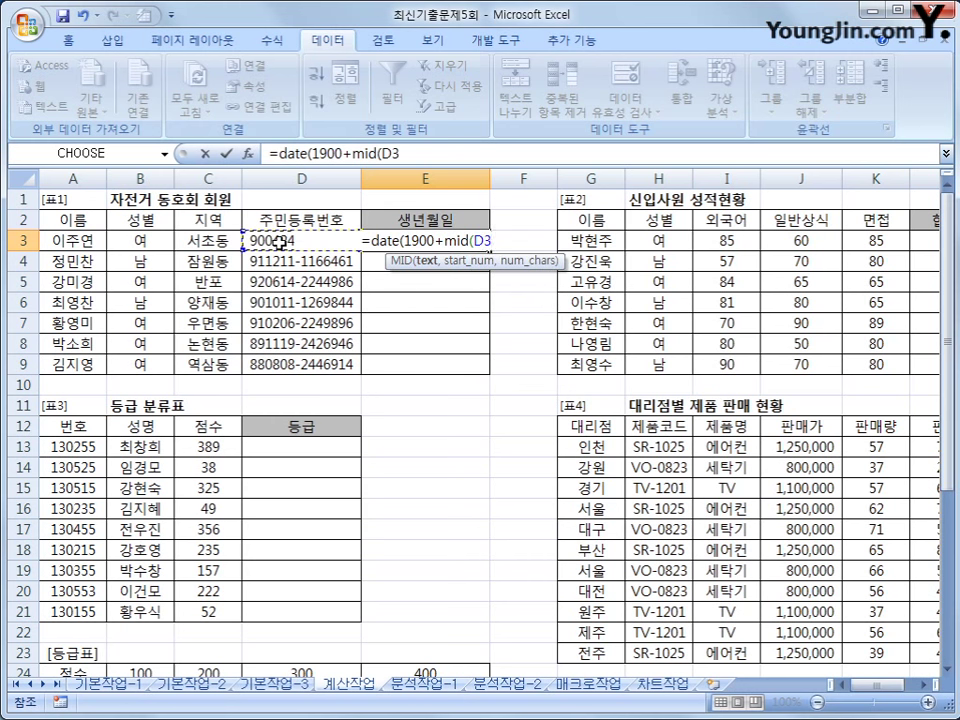
type(",")
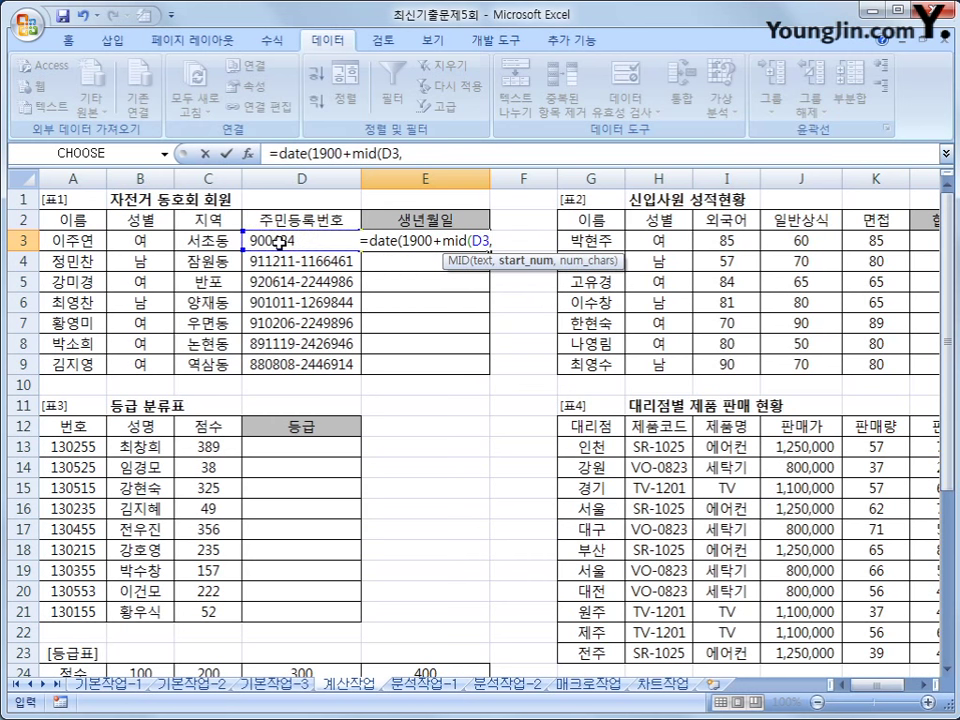
type("1,")
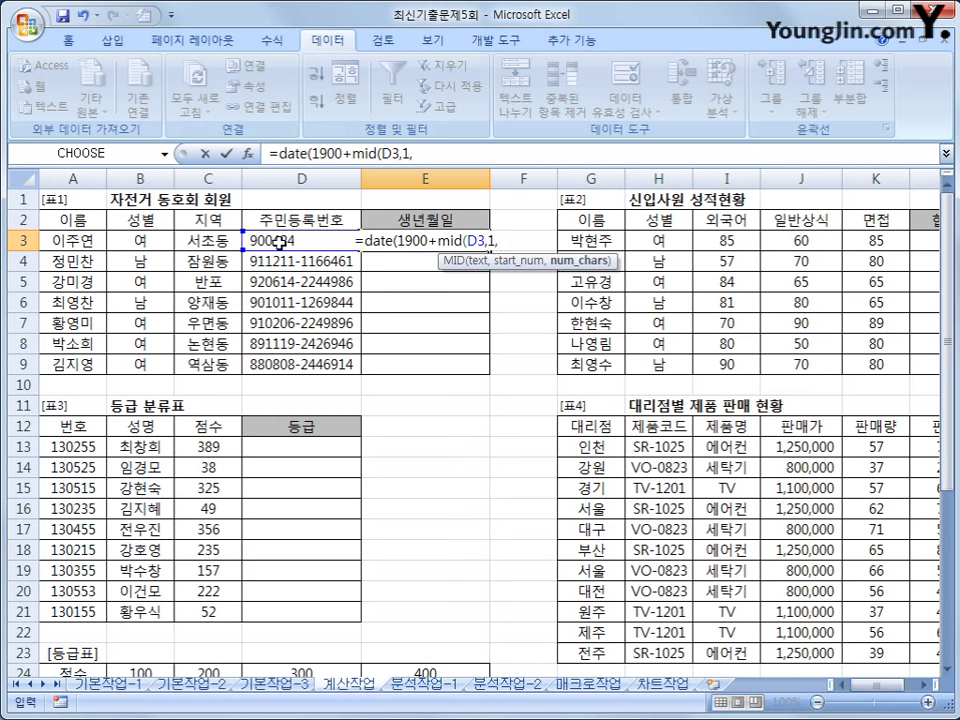
type("2)")
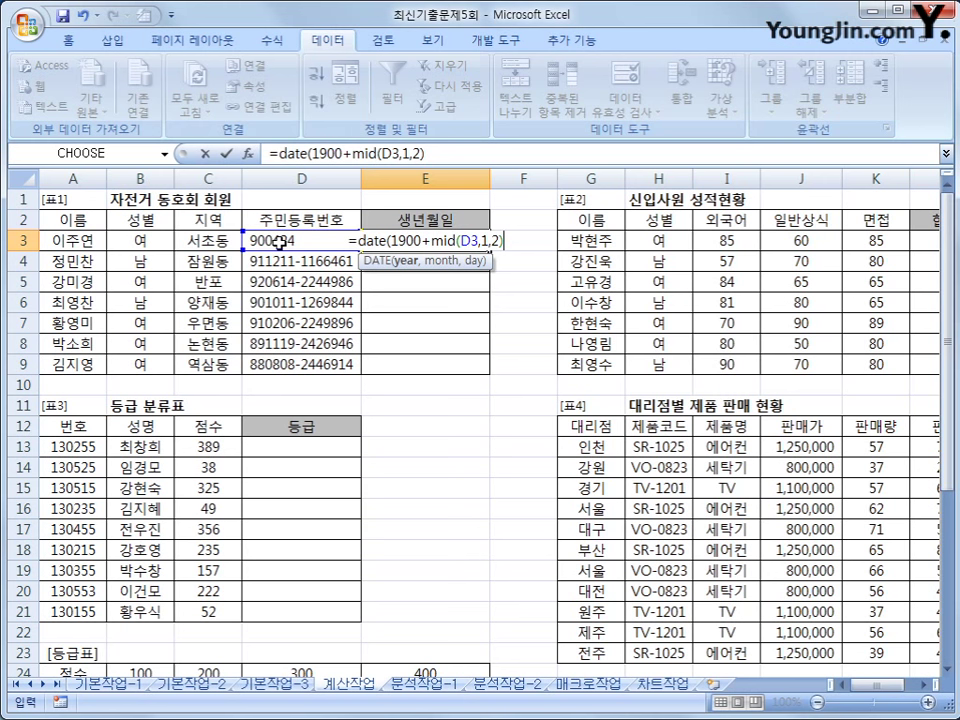
type(",")
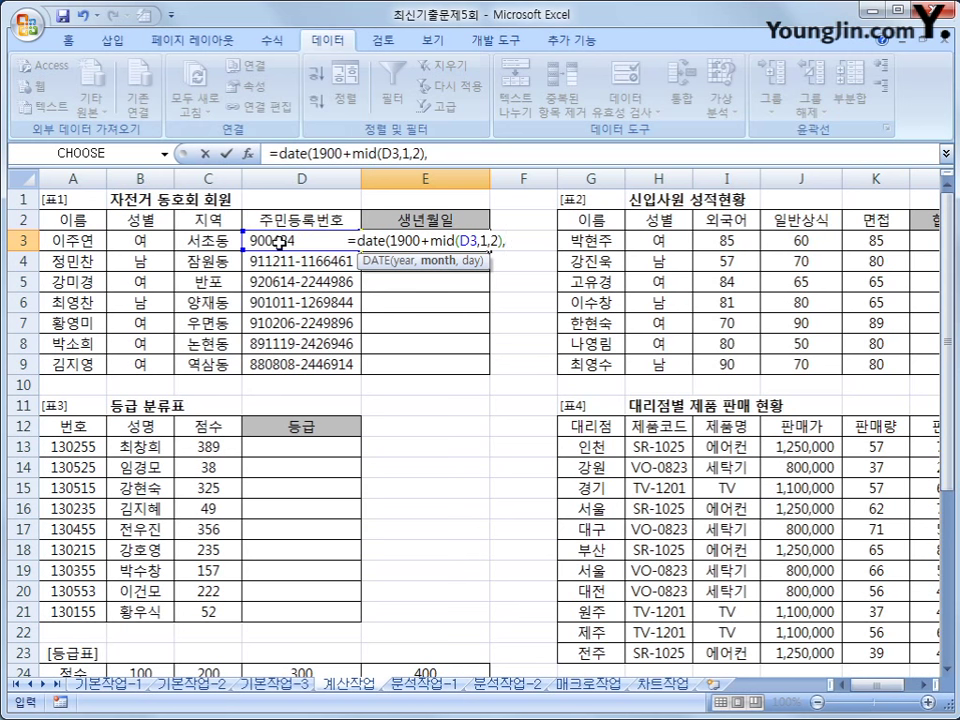
type("mid")
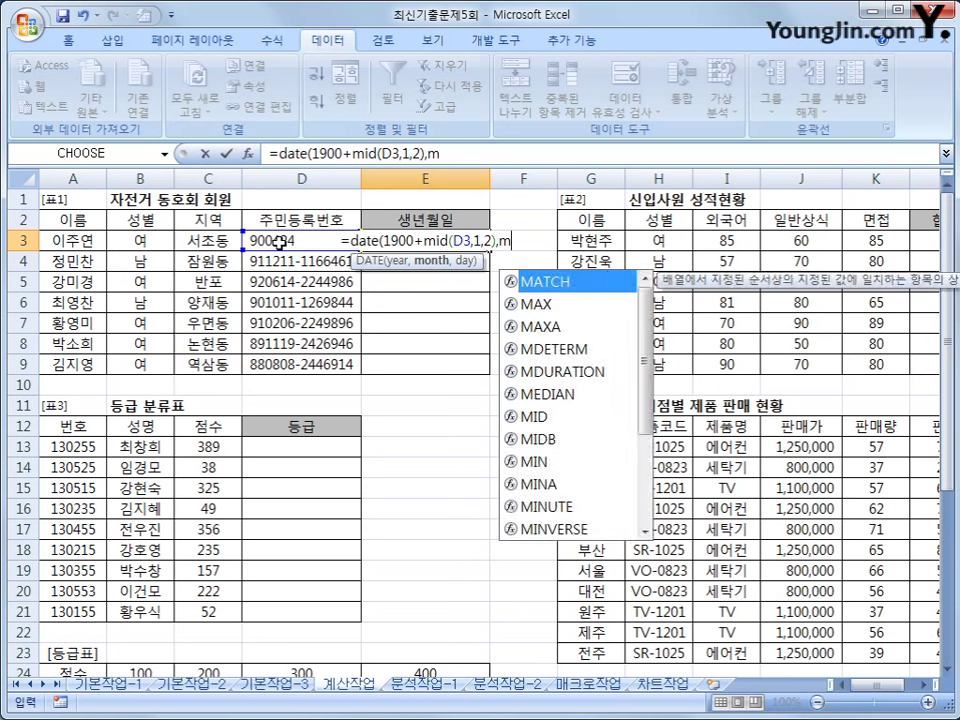
type("(")
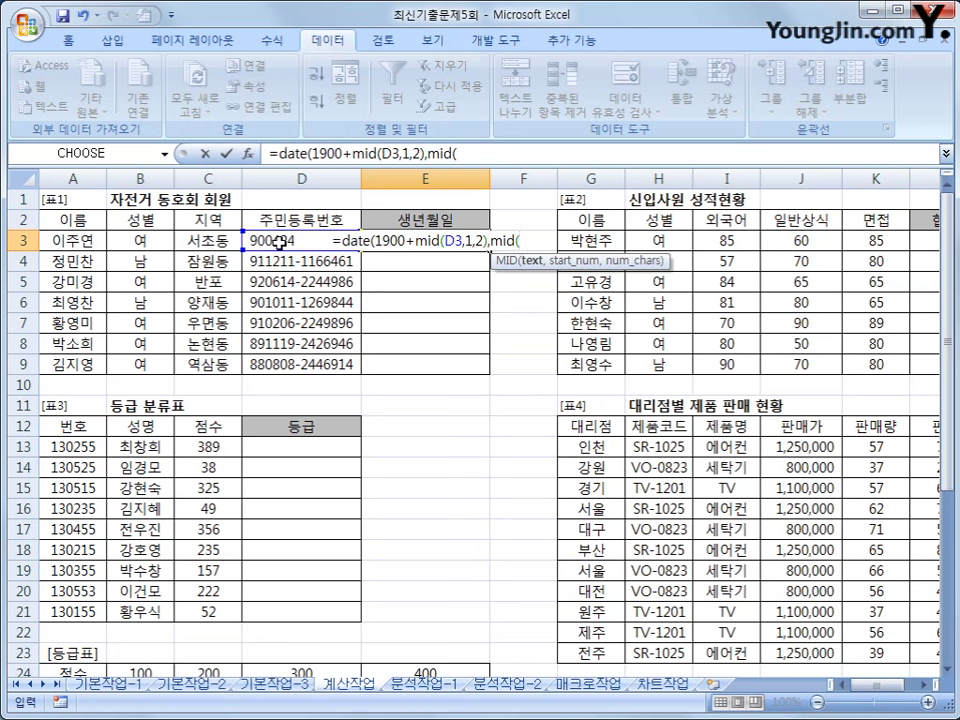
left_click(277, 243)
type(",")
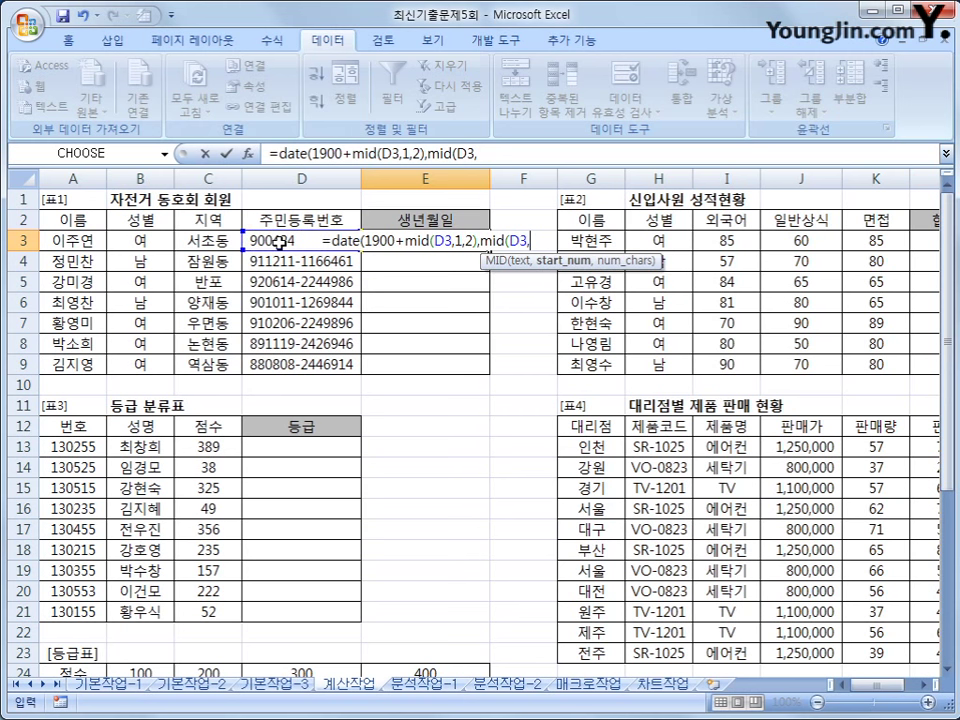
type("3,2)")
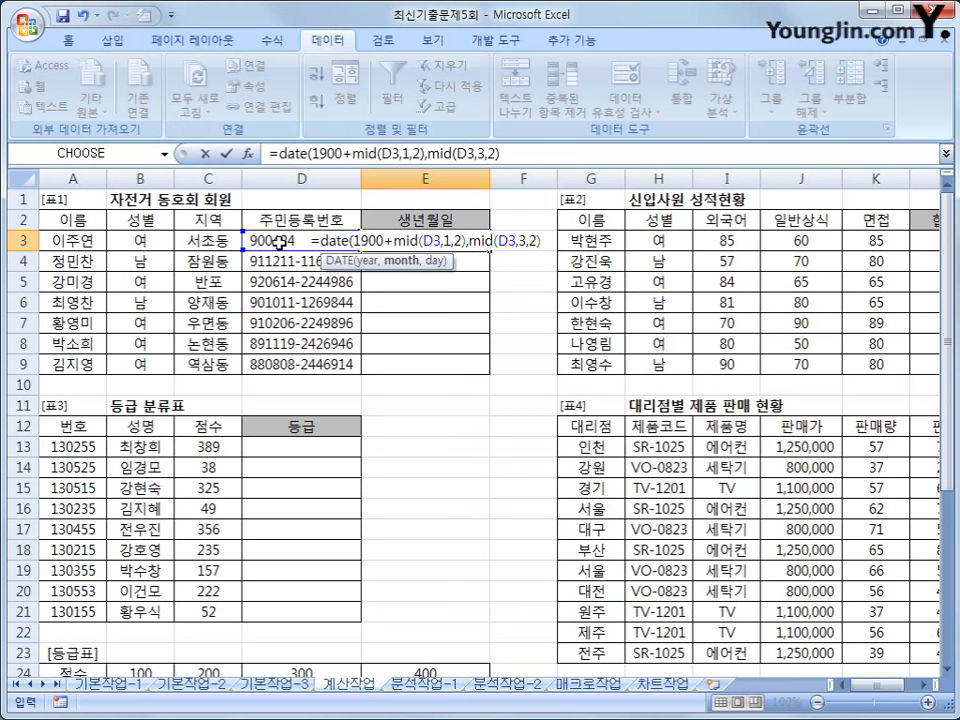
type(",")
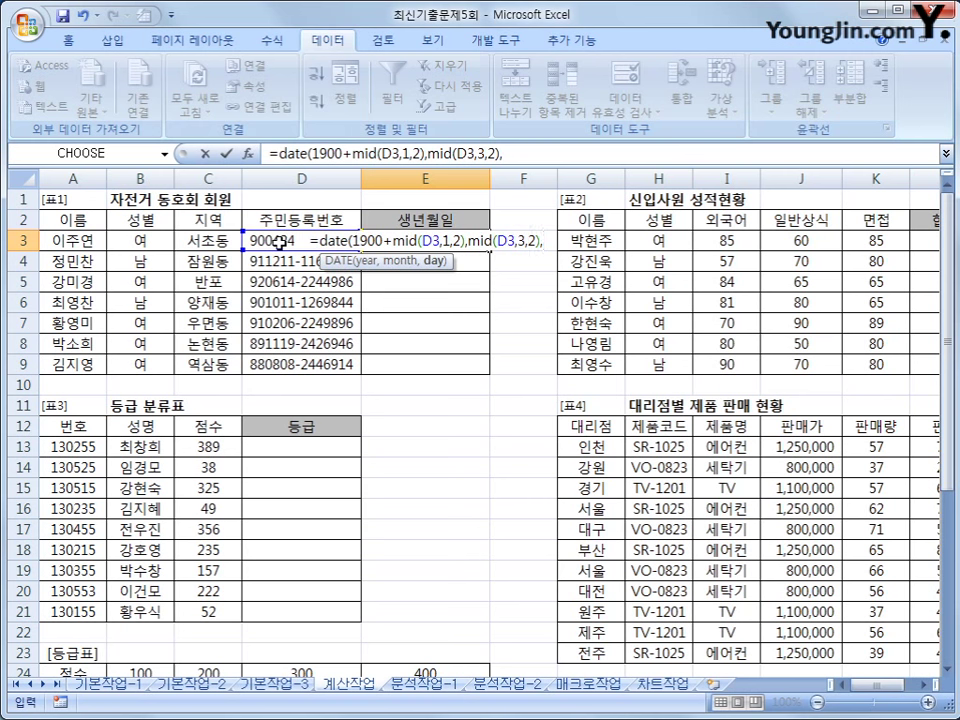
type("mid(")
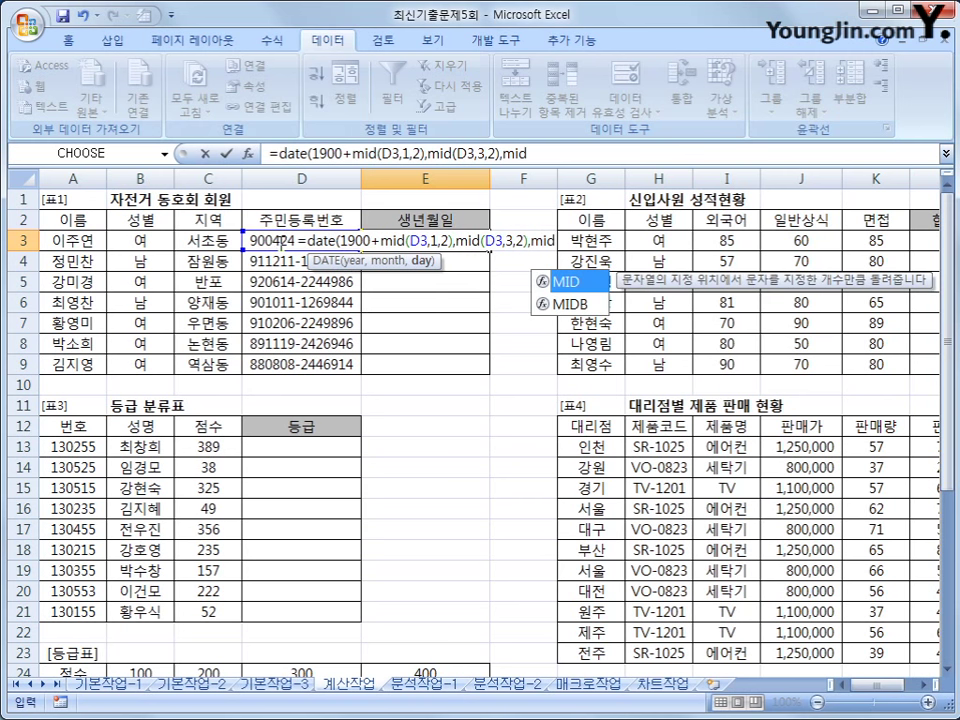
left_click(281, 241)
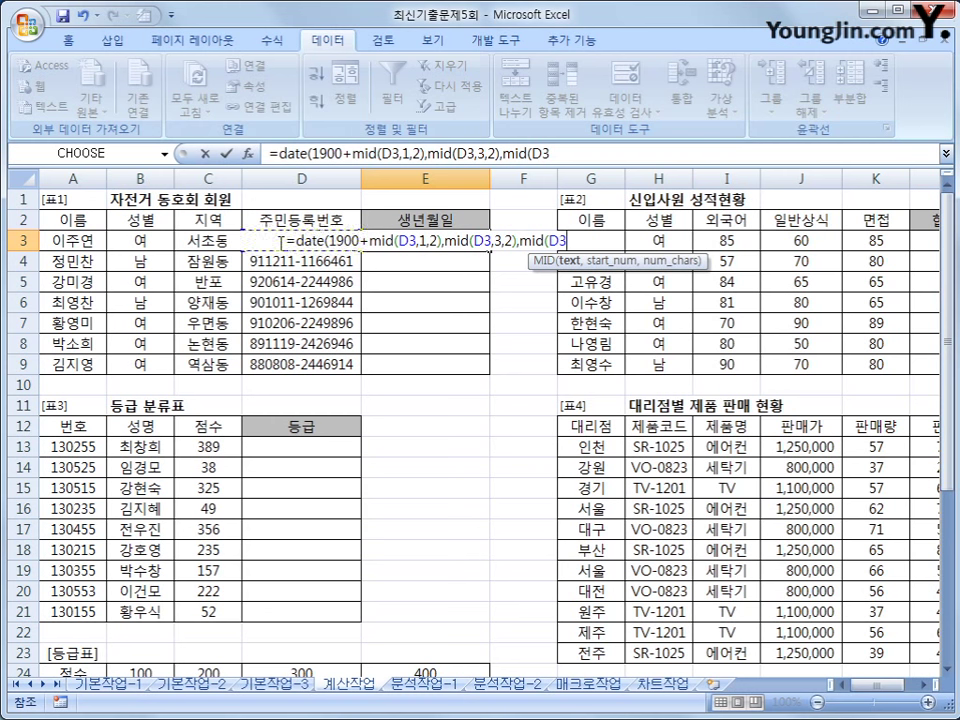
type(",")
type("5,")
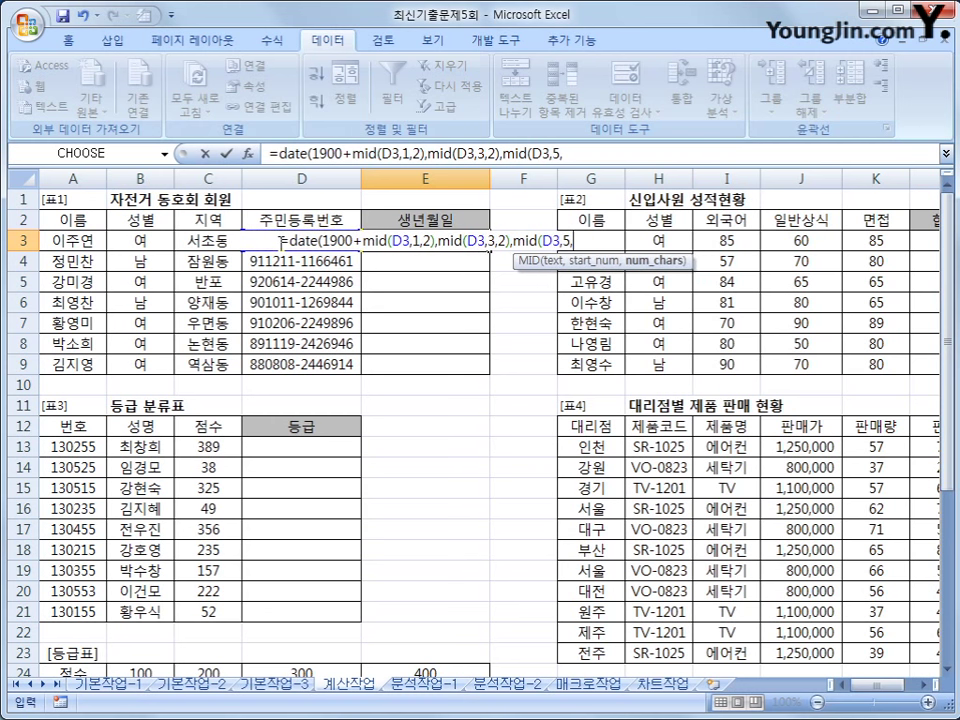
type("2)")
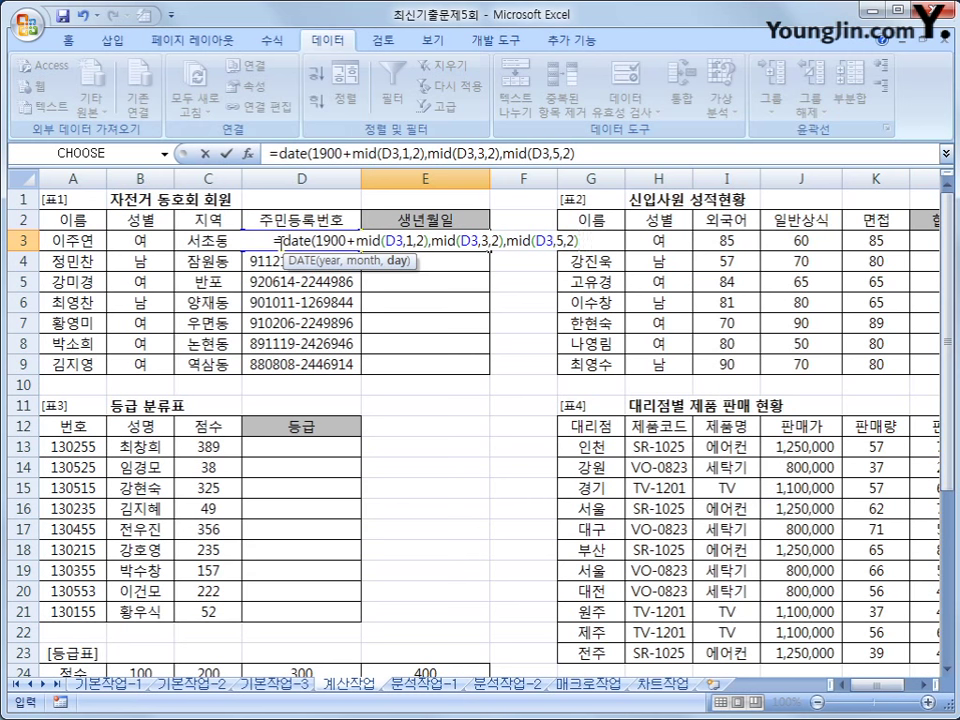
type(")")
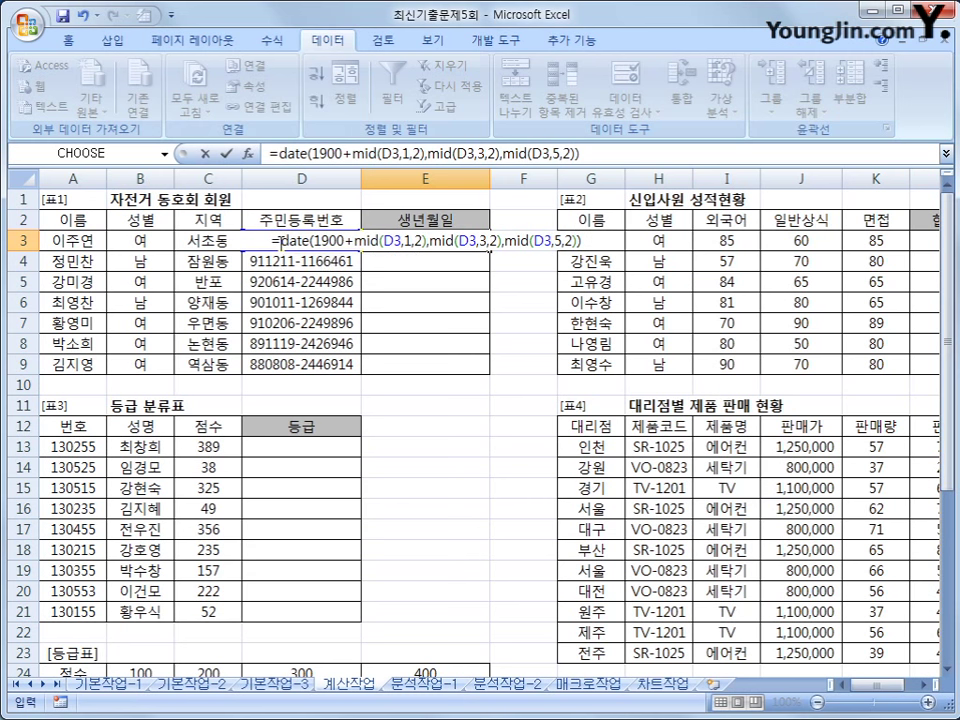
key("Return")
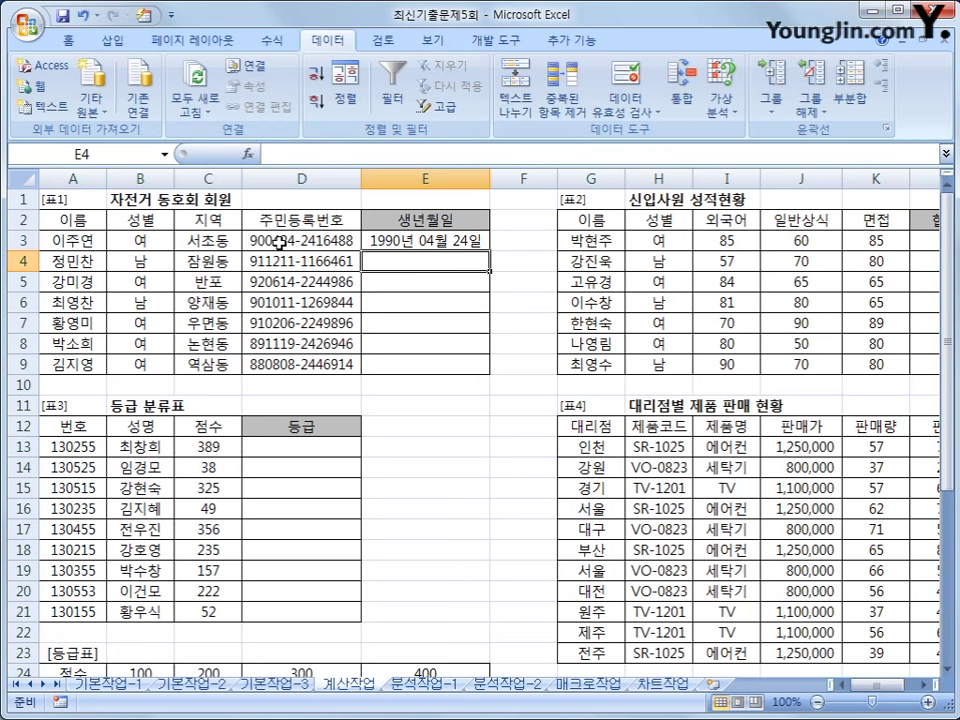
key("Up")
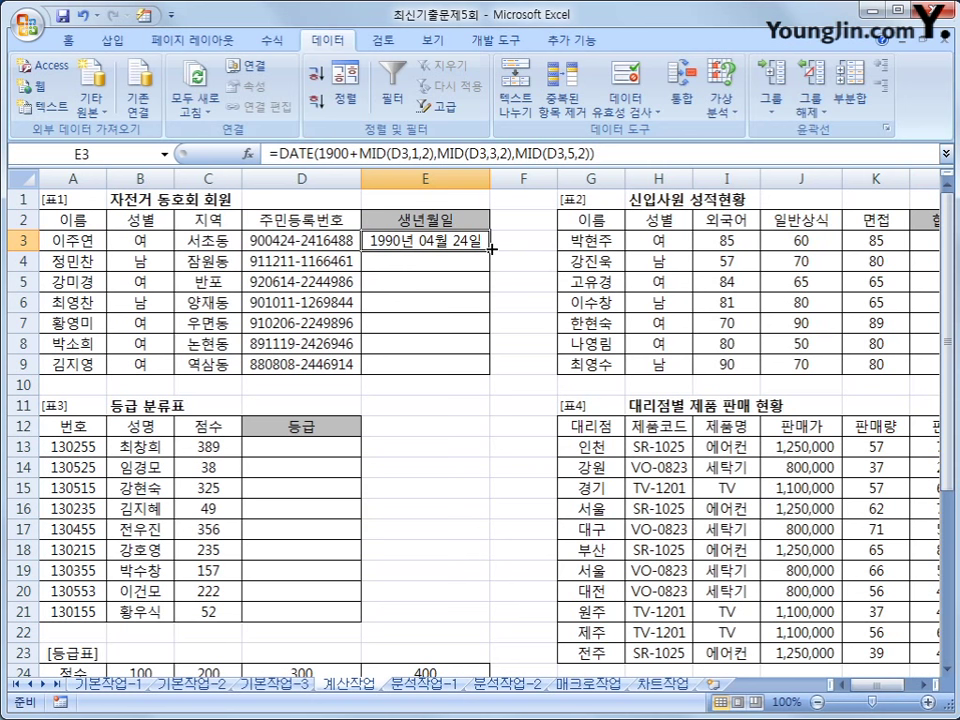
left_click_drag(493, 251, 482, 377)
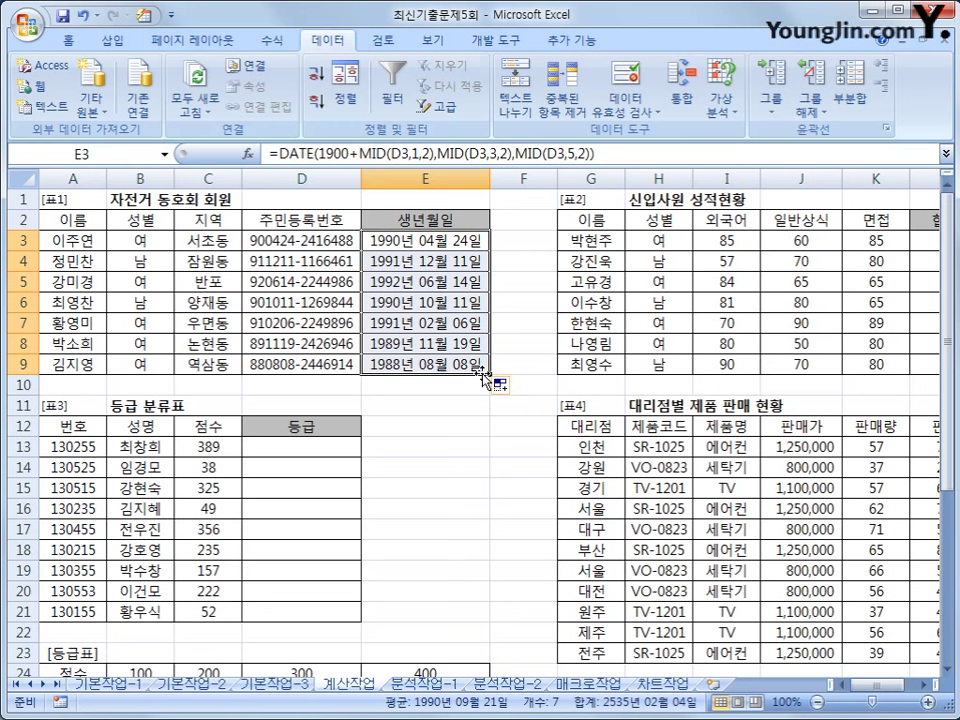
In L3, build the test IF(AND(I3>=80,OR(J3>=70,K3>=70)) from the 외국어, 일반상식 and 면접 scores
left_click_drag(873, 693, 885, 693)
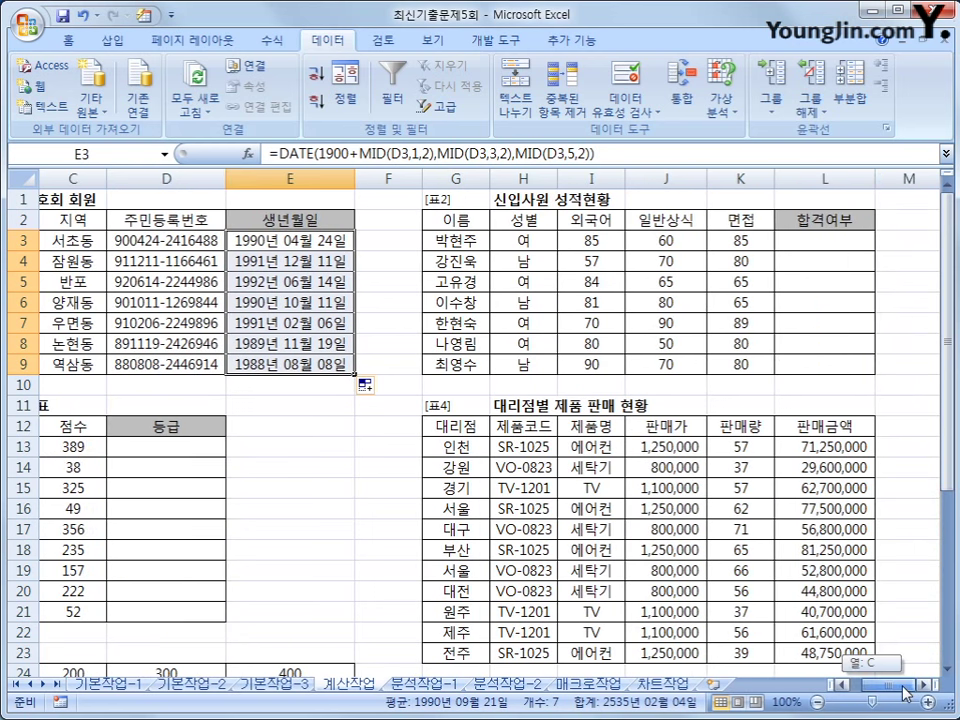
left_click(806, 244)
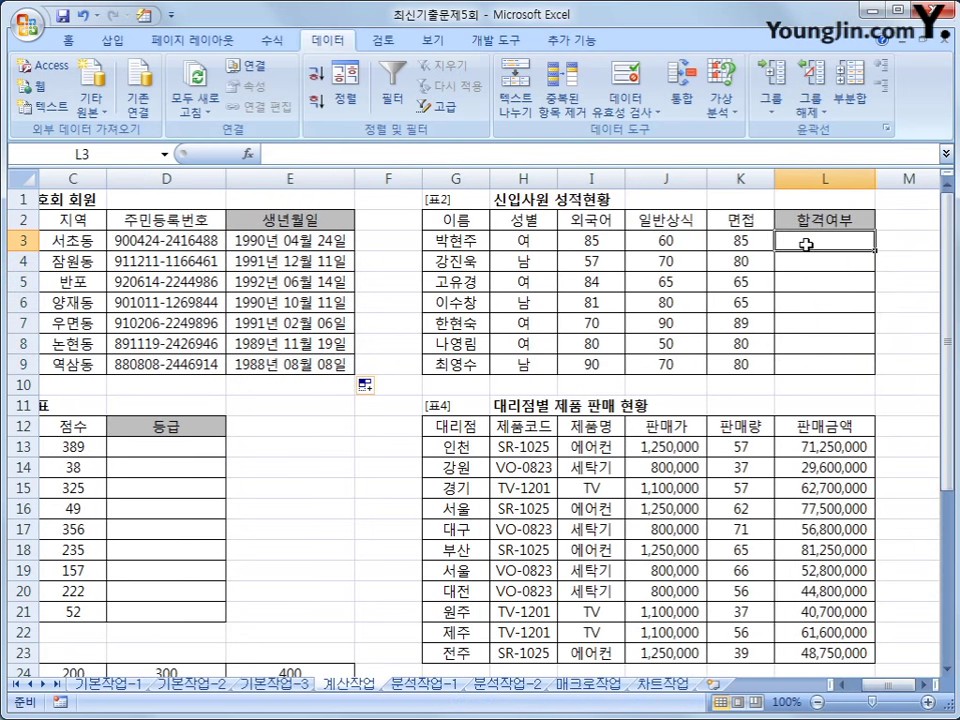
left_click(605, 238)
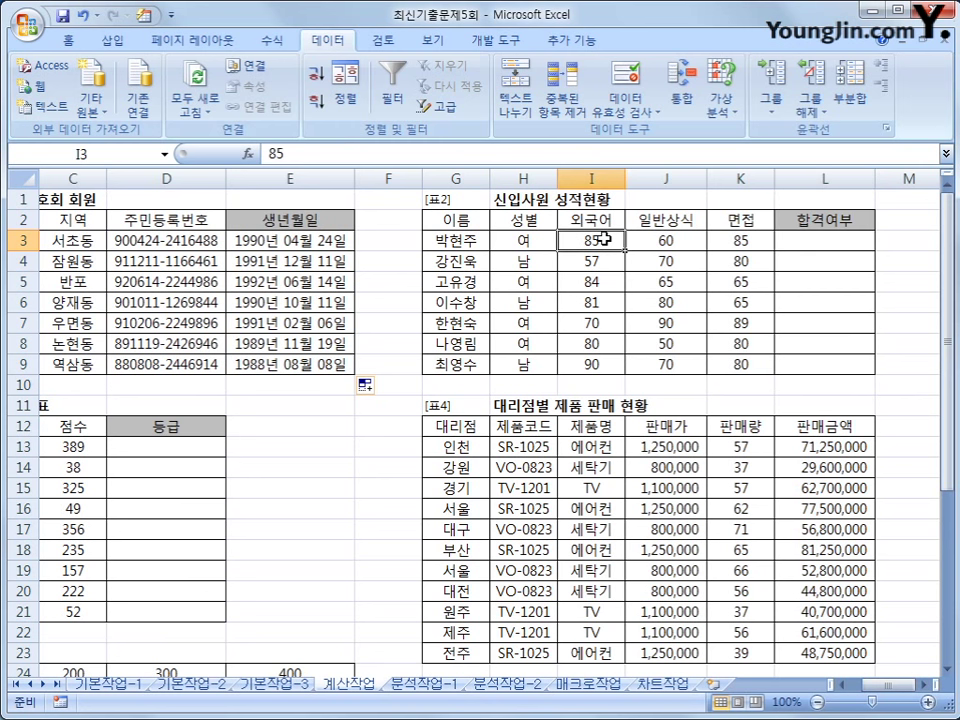
left_click(669, 241)
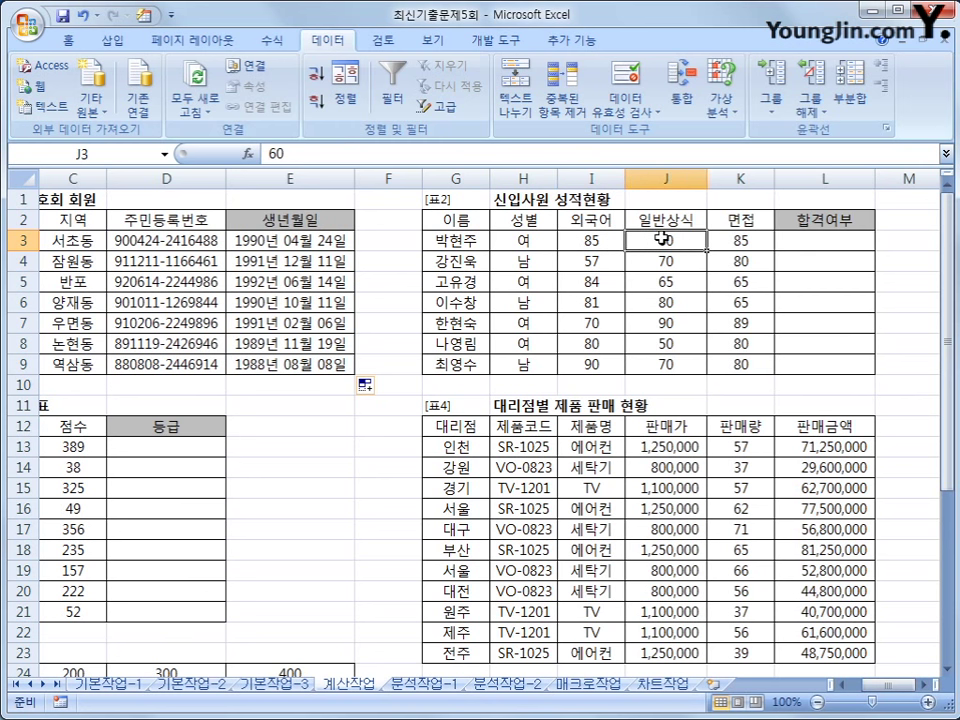
left_click(734, 242)
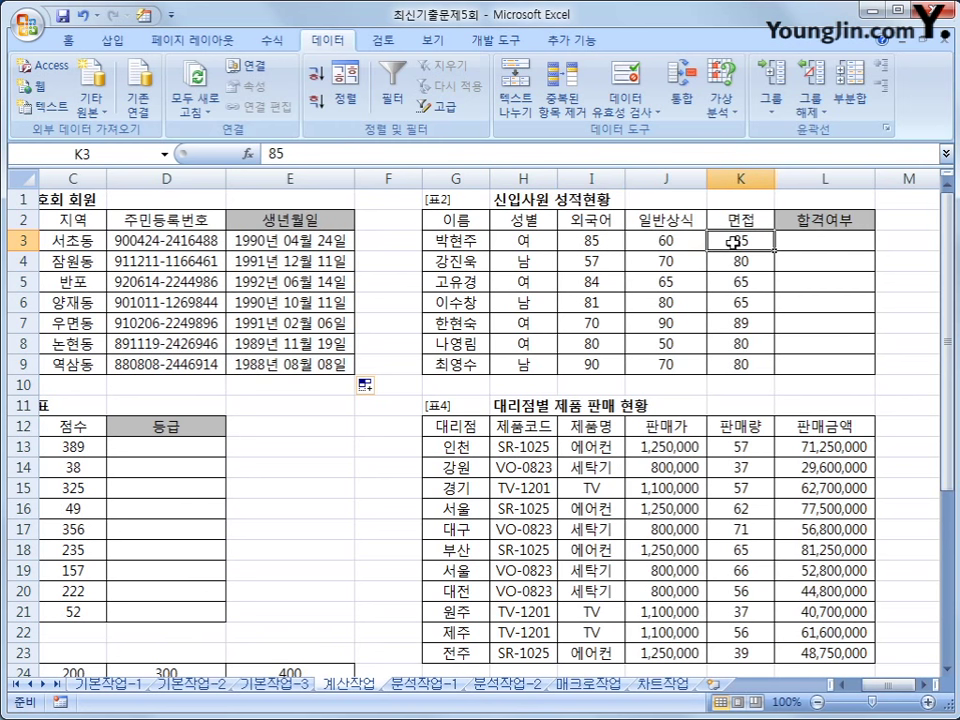
left_click(832, 238)
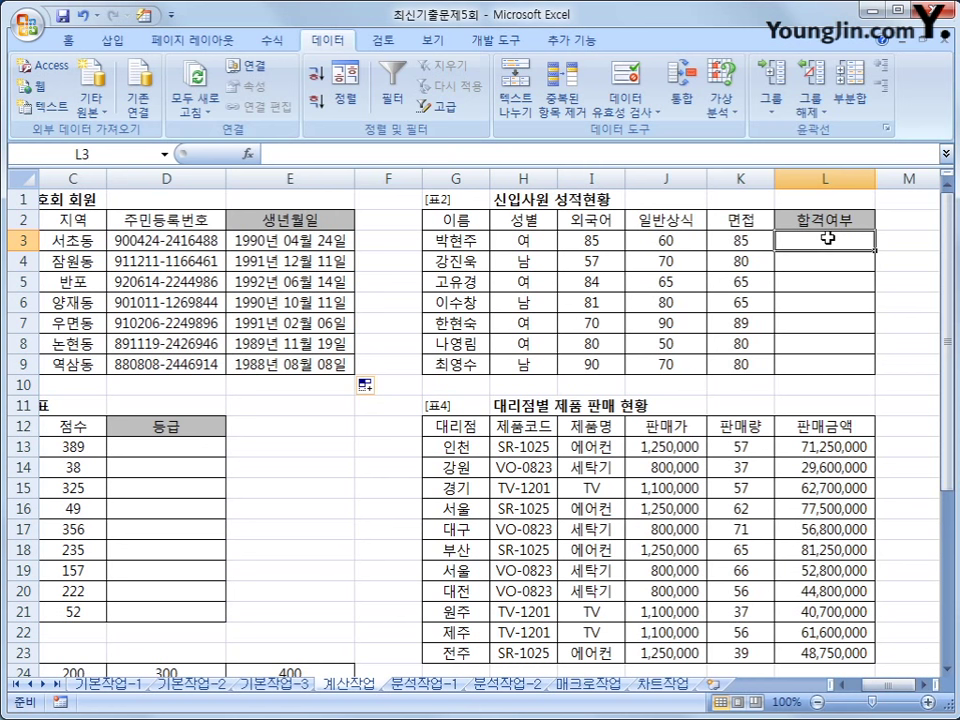
type("=if(")
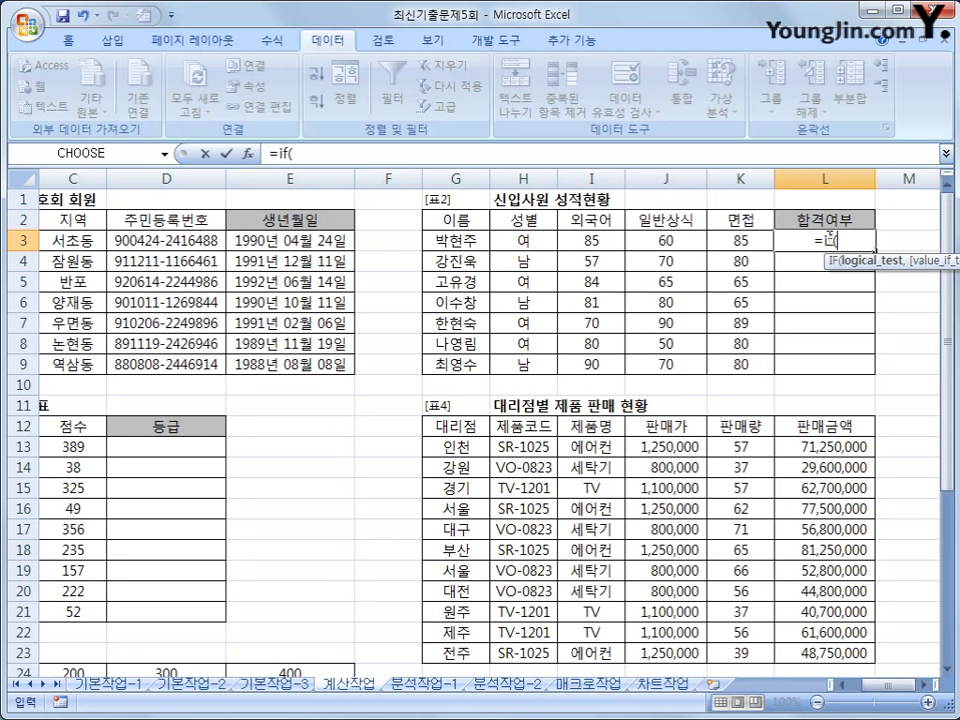
type("and(")
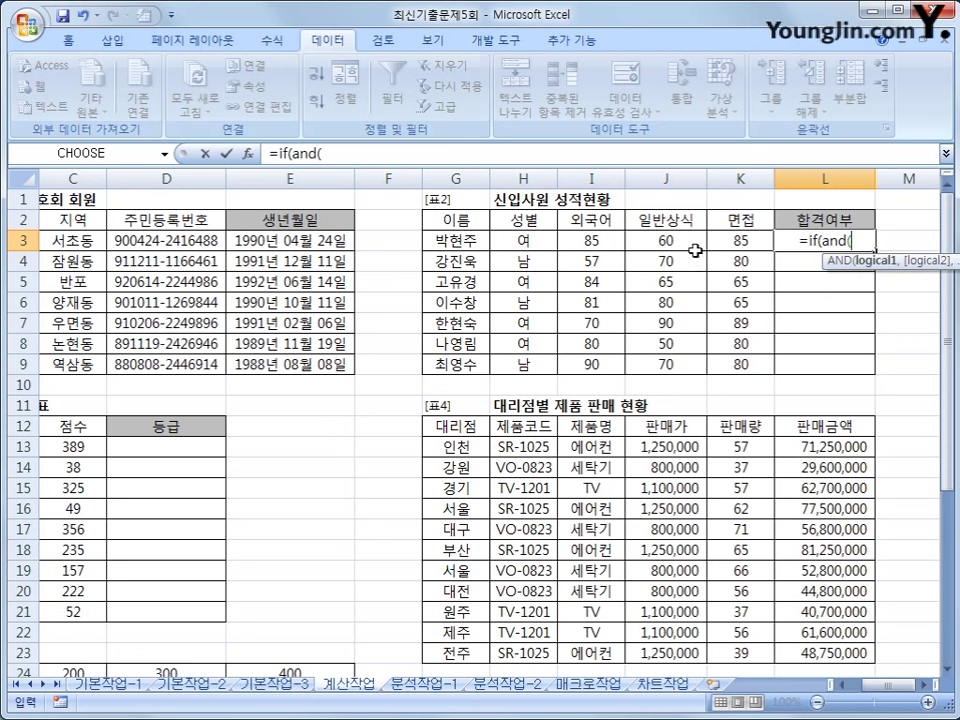
left_click(590, 242)
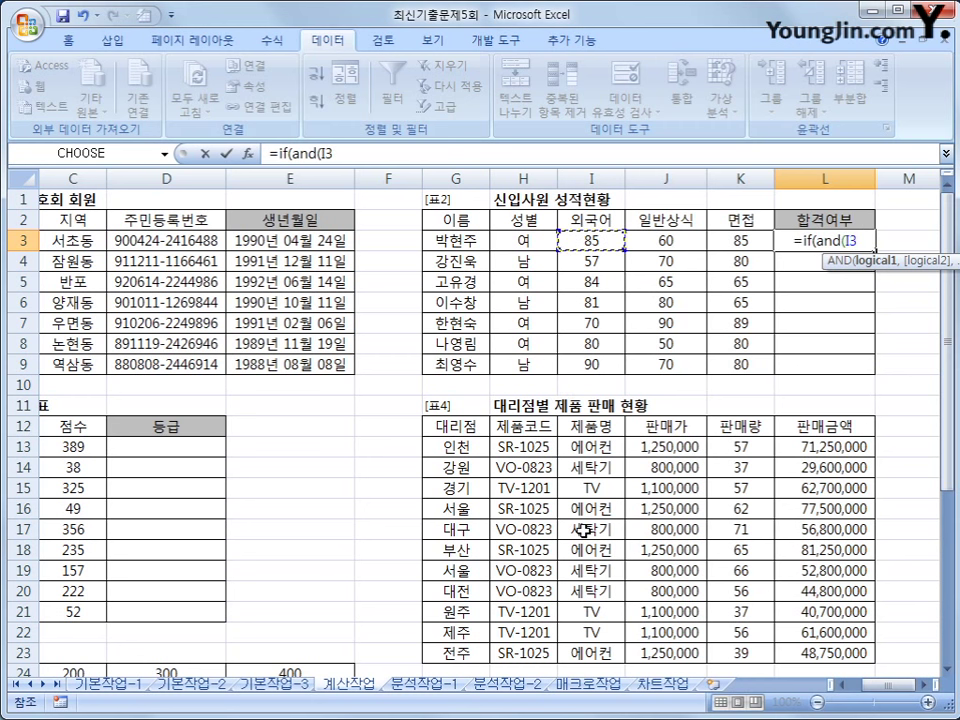
type(">=")
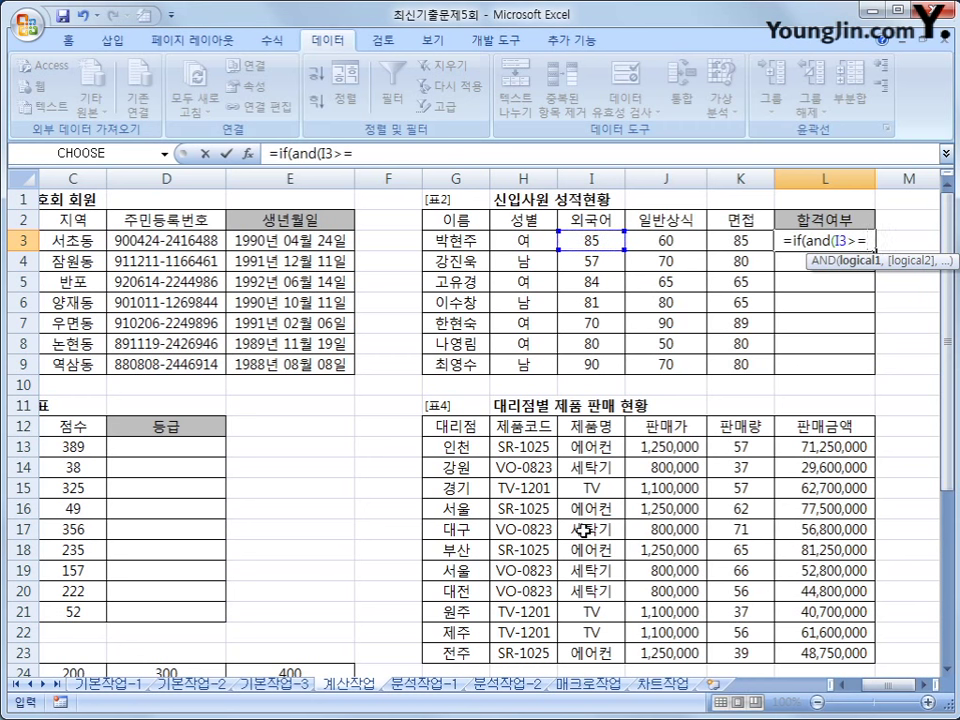
type("80,")
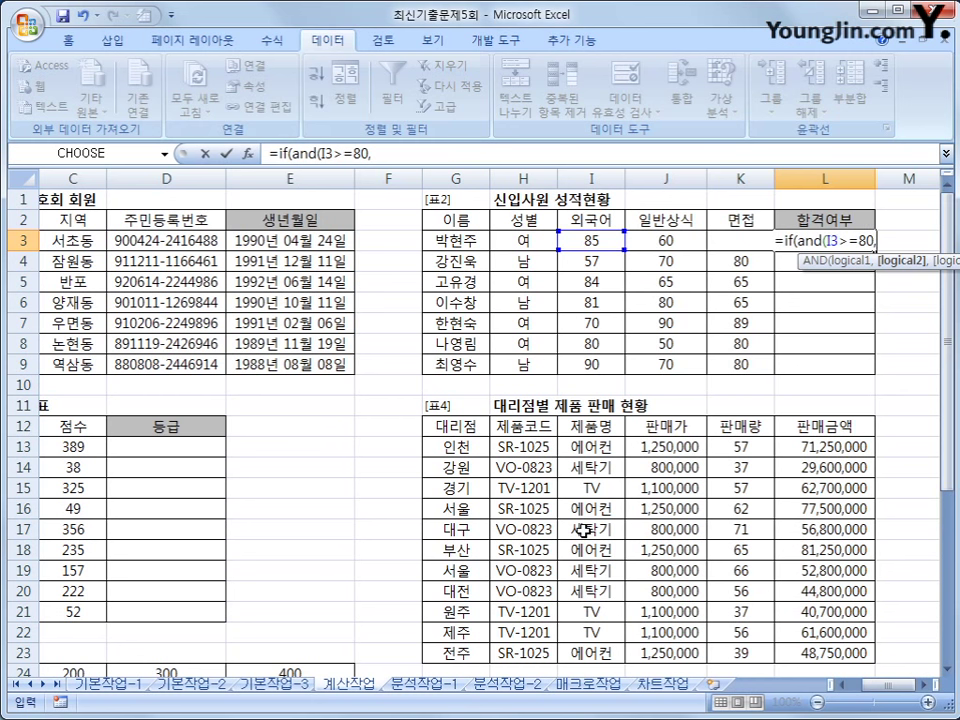
type("or")
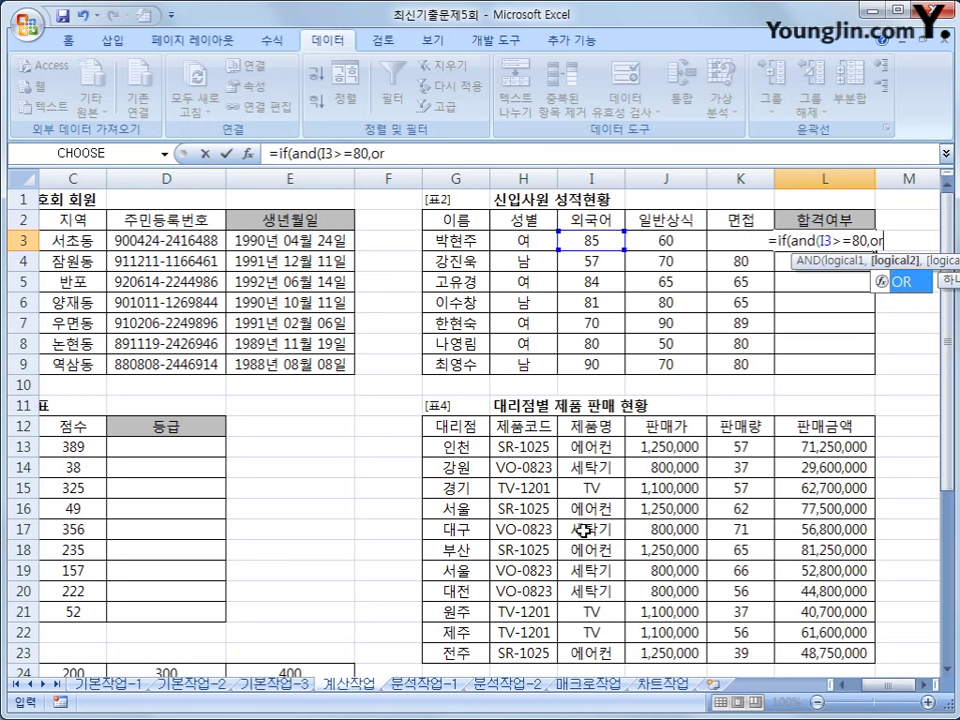
type("(")
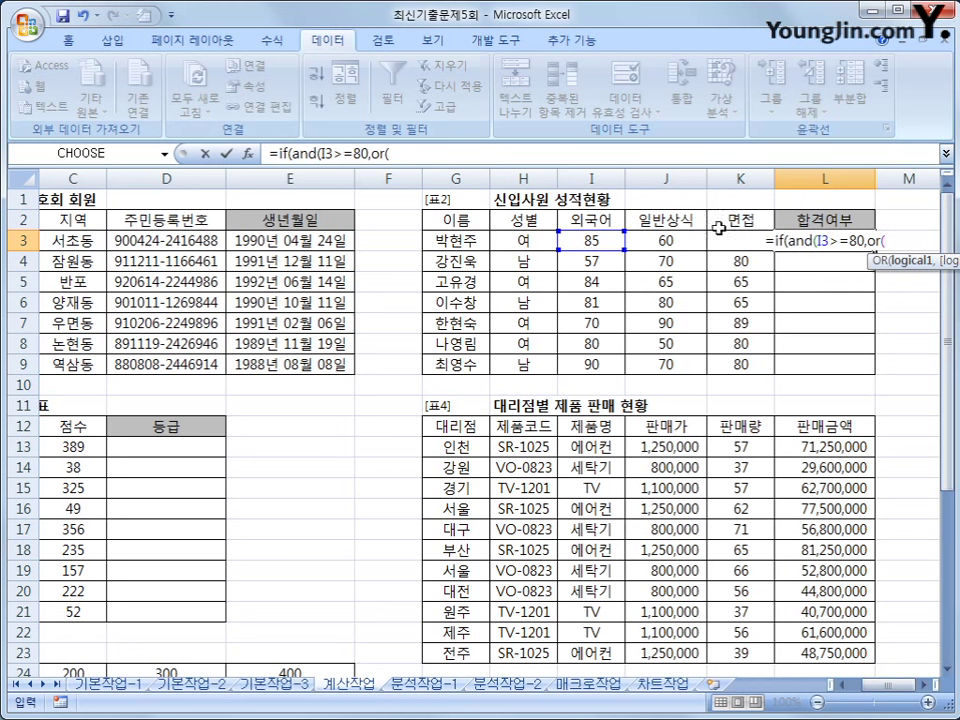
left_click(660, 241)
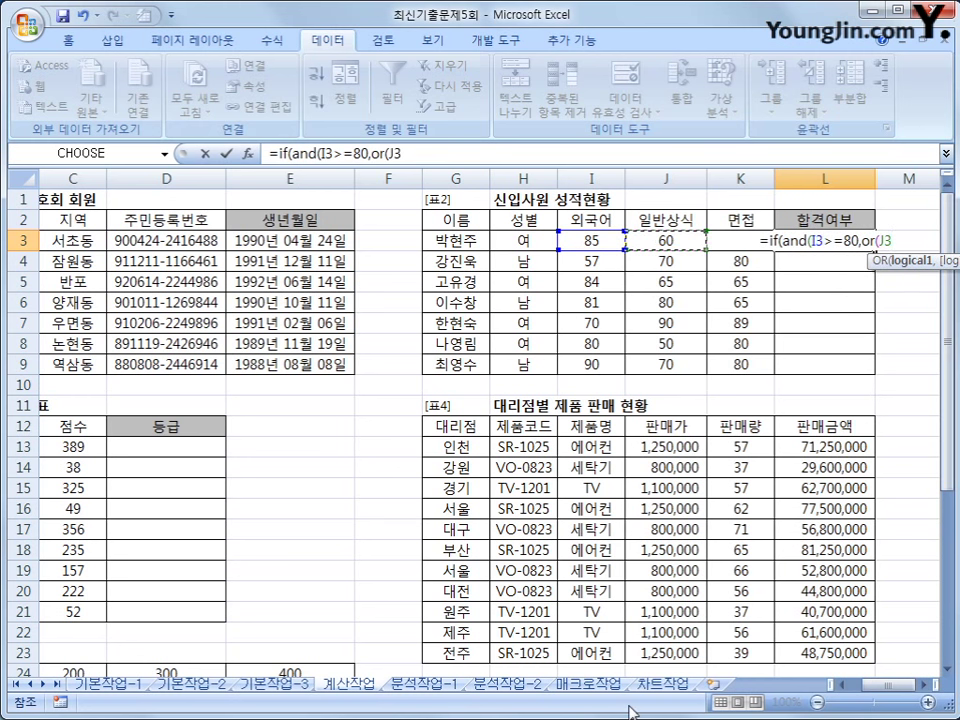
type(">=70,")
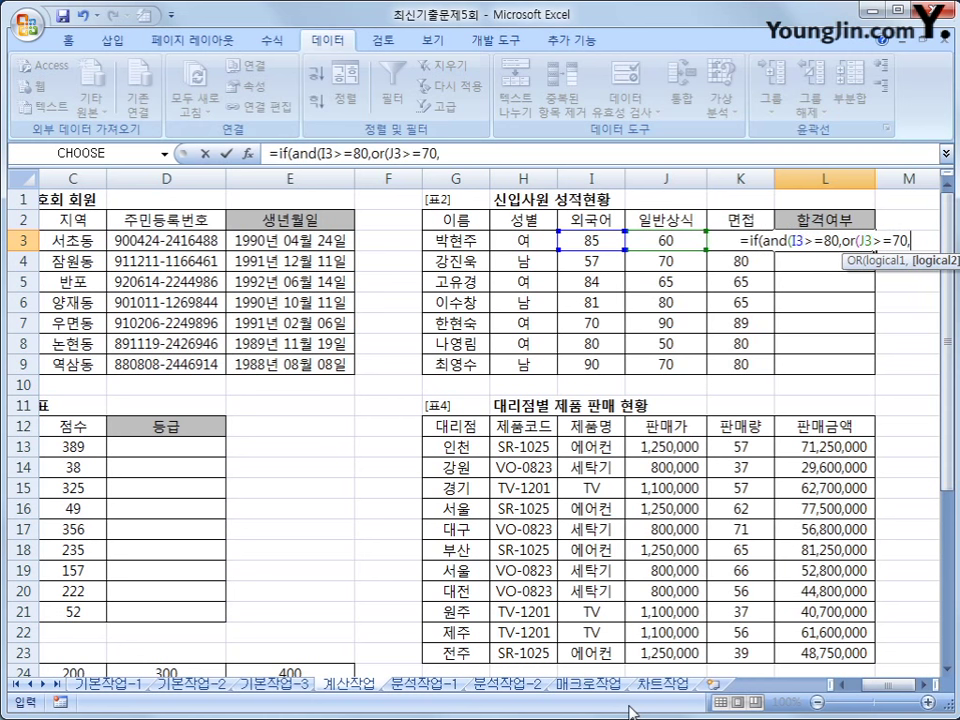
key("Left")
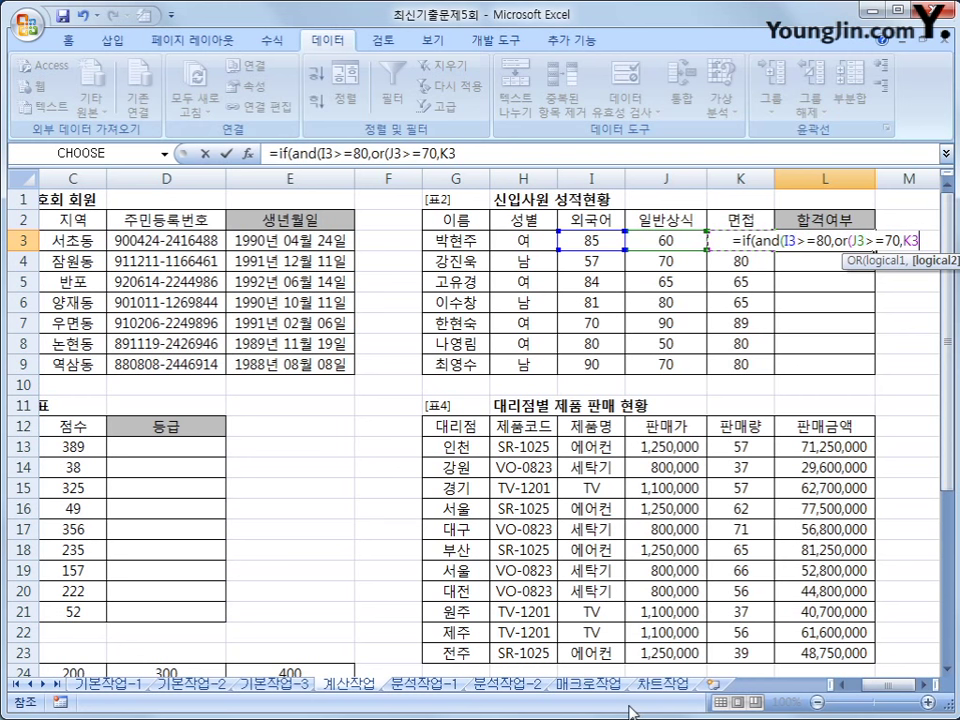
type(">=70)")
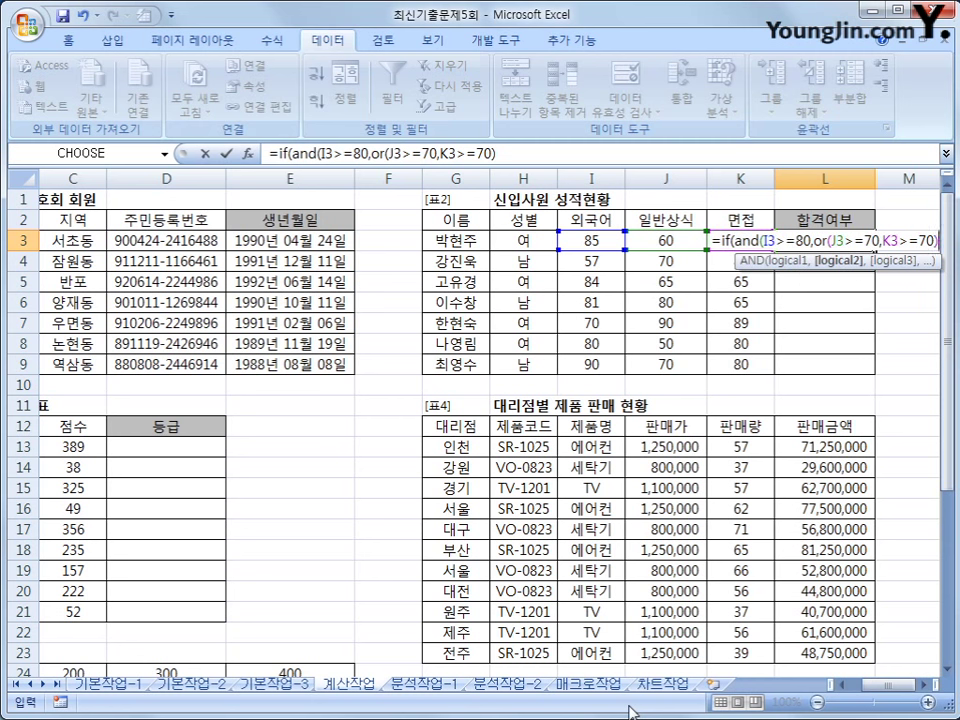
type(")")
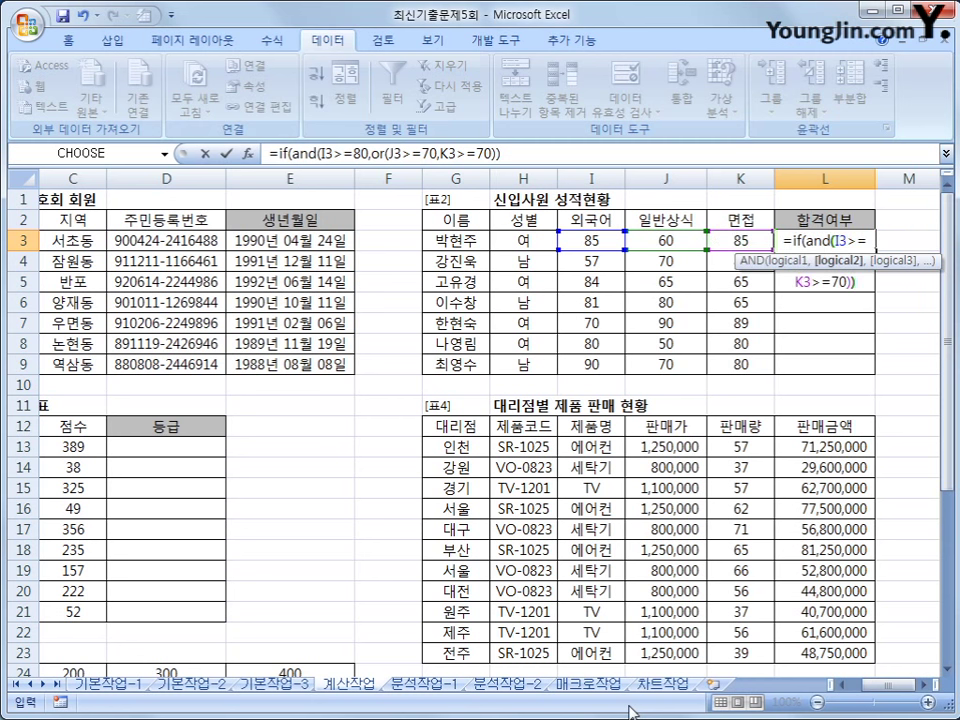
Complete the L3 formula so it returns "합격" or blank, and enter it
left_click(388, 153)
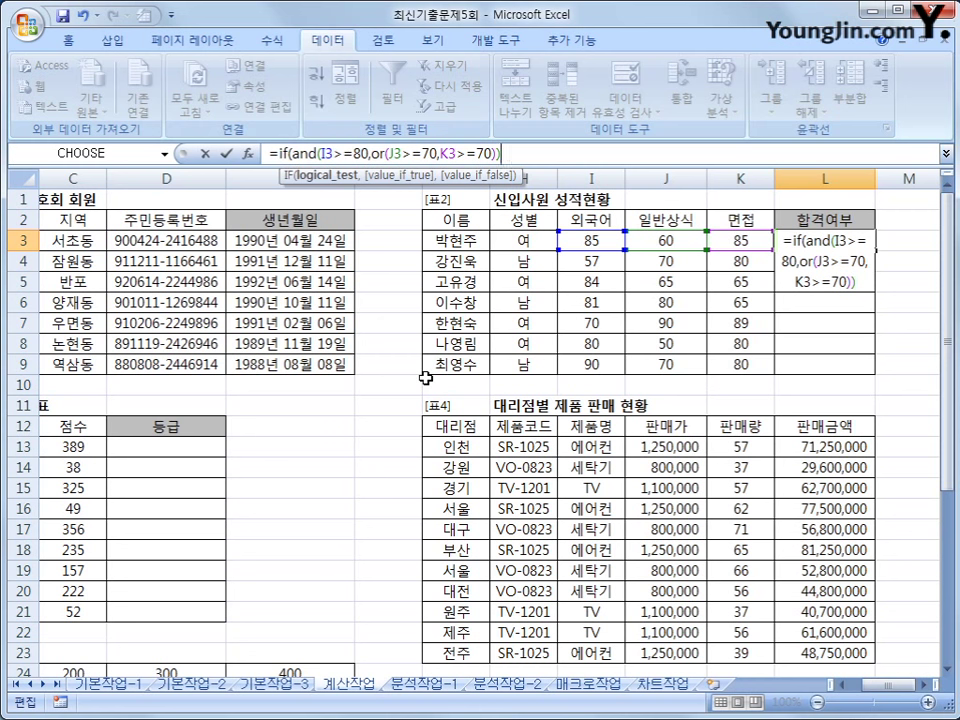
type(",\"")
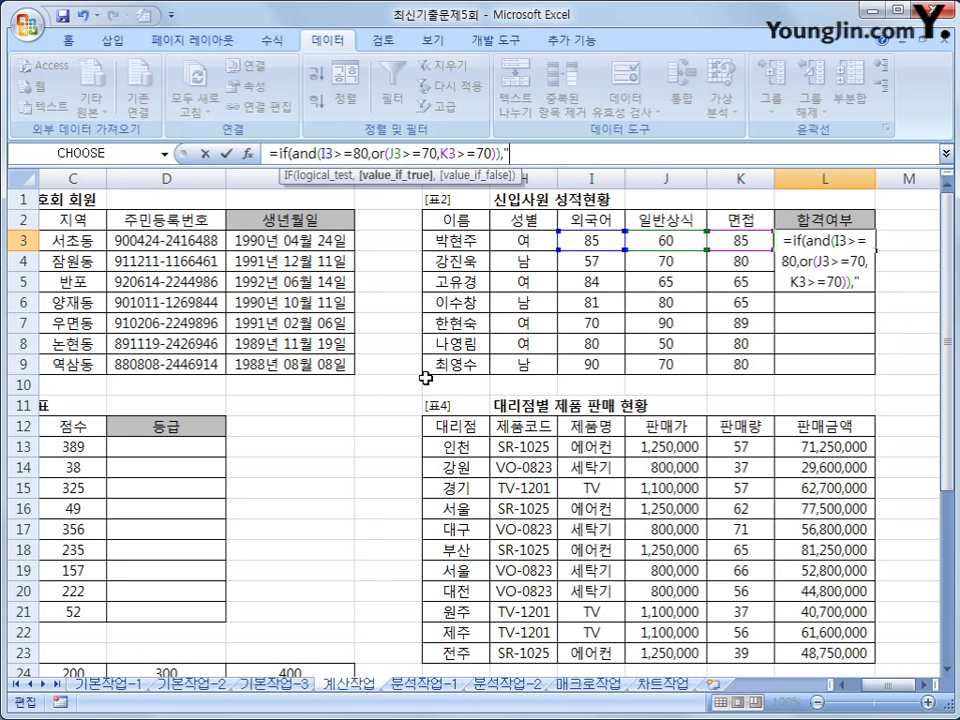
type("gk")
key("BackSpace")
key("BackSpace")
key("Hangul")
type("합격\",")
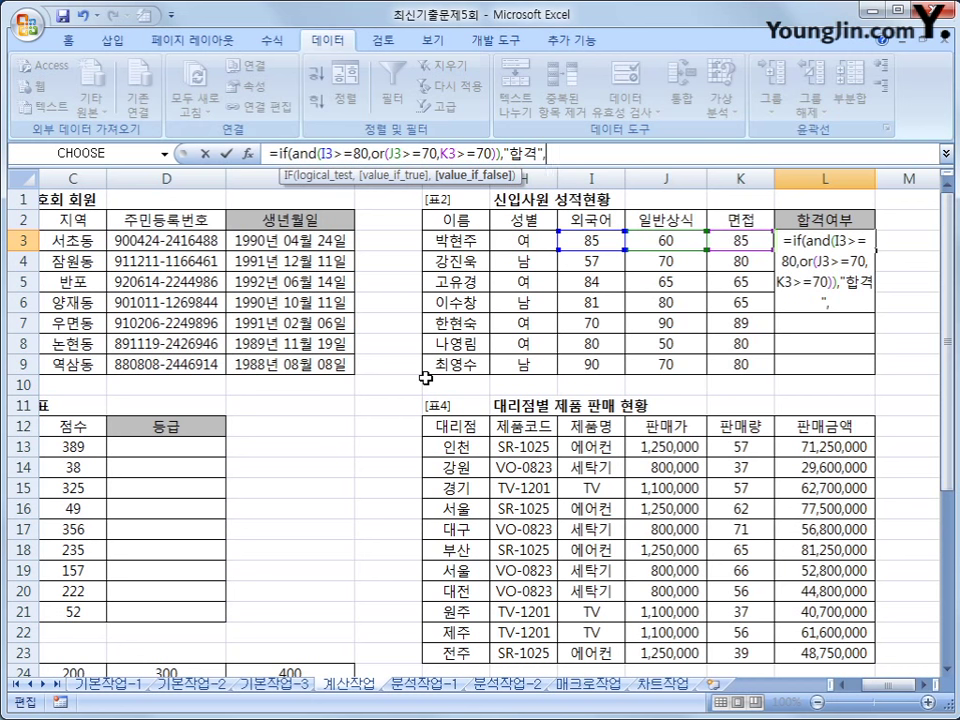
type("\"\")")
key("Return")
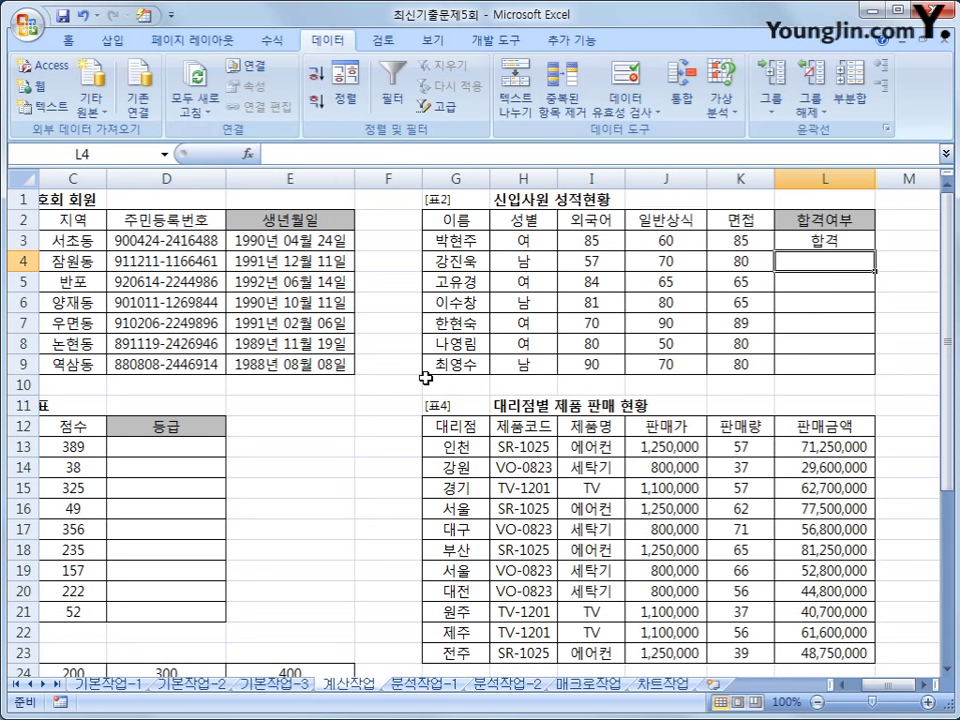
Copy the L3 pass formula down through L9
left_click(868, 244)
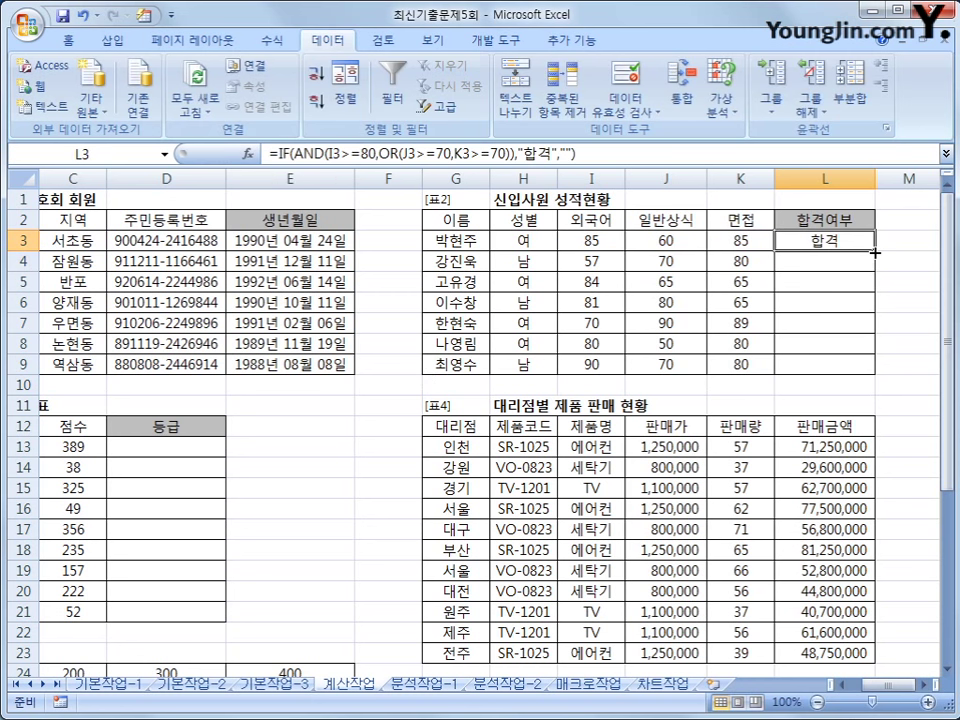
left_click_drag(874, 253, 866, 368)
left_click(866, 367)
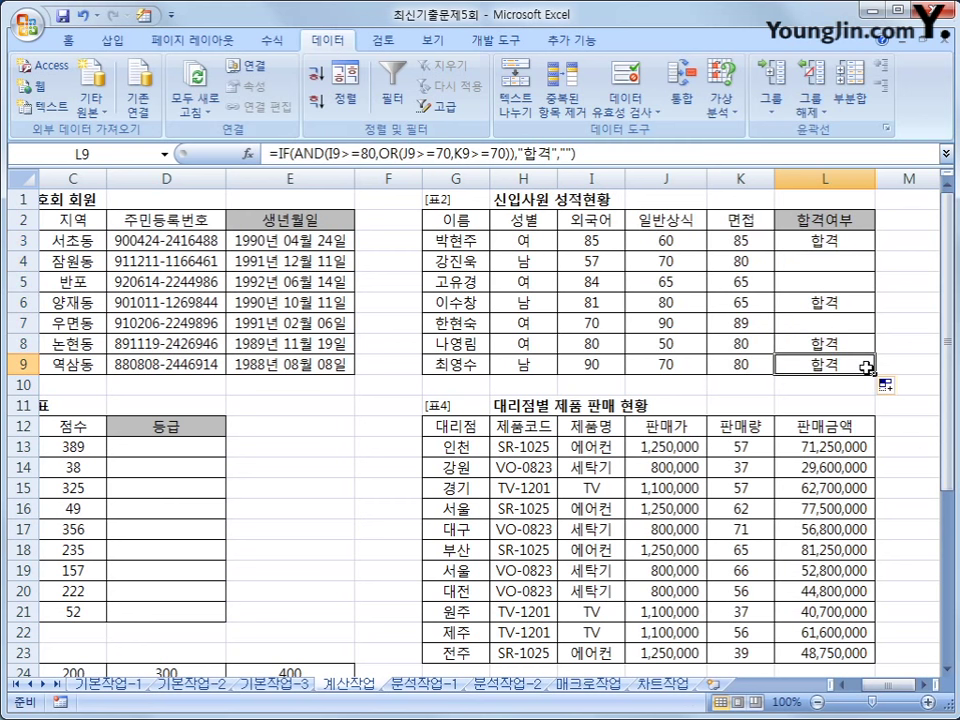
left_click_drag(880, 686, 862, 688)
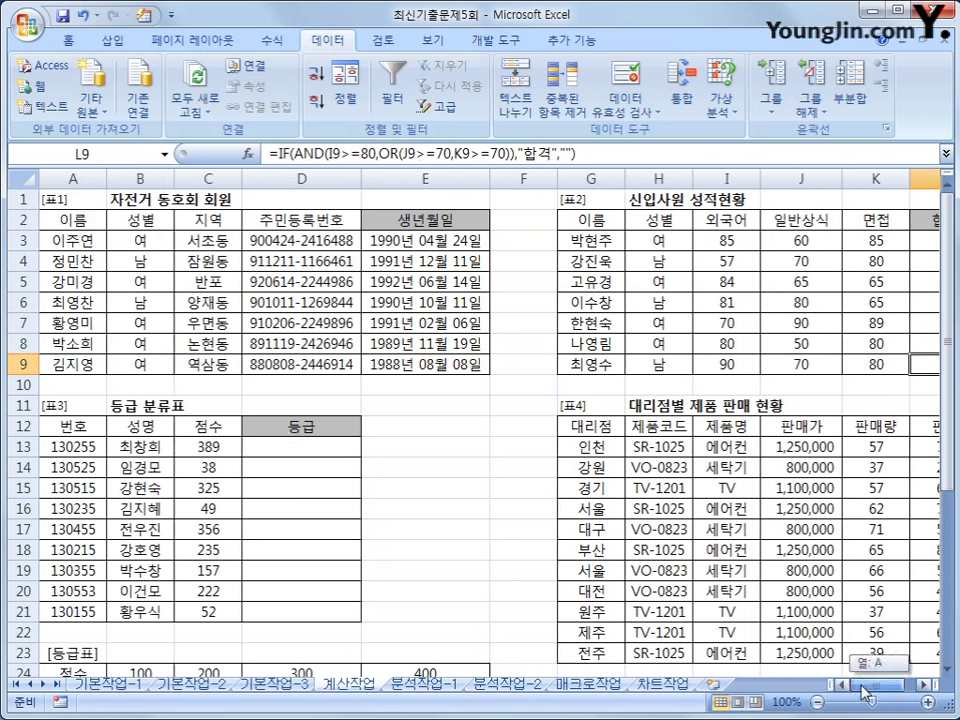
Enter =HLOOKUP(C13,$B$24:$E$25,2) in D13 with the 등급표 range made absolute
left_click(286, 444)
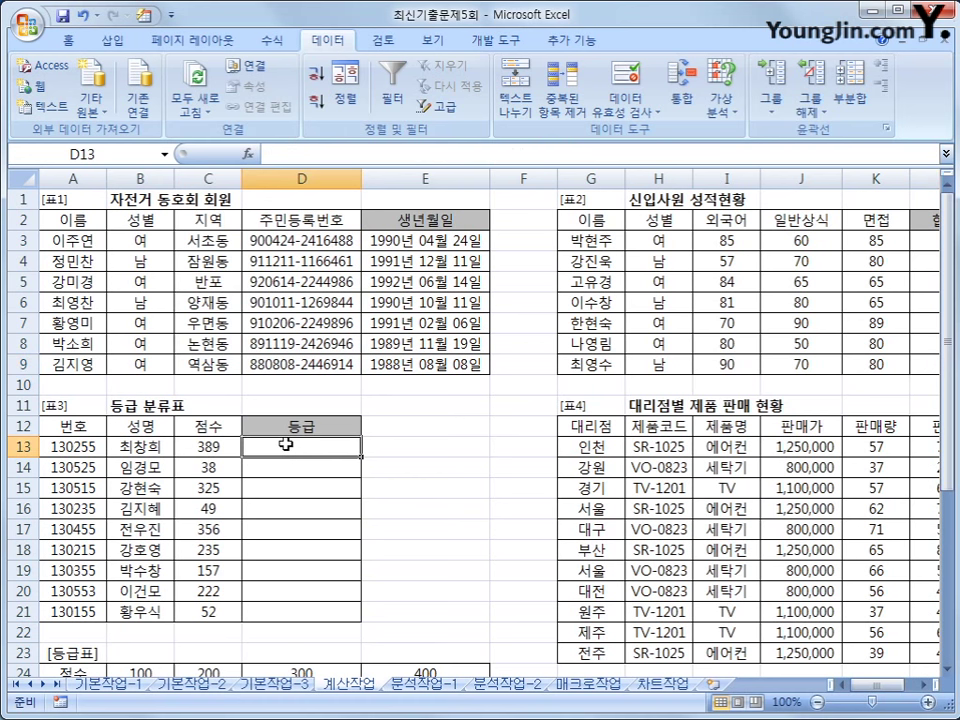
scroll(260, 436, "down", 3)
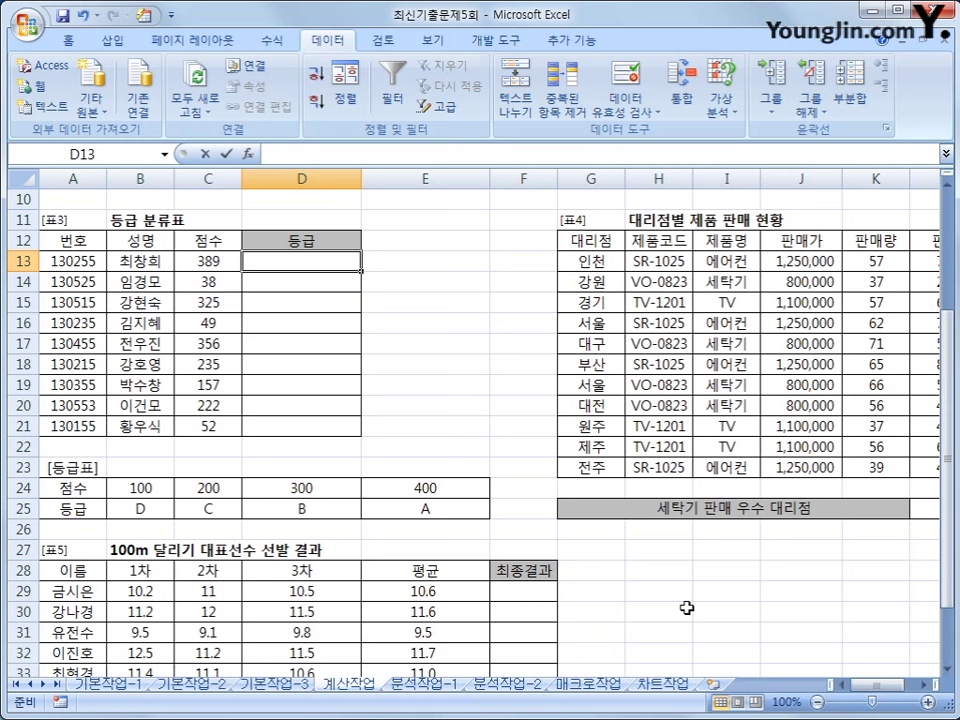
type("=")
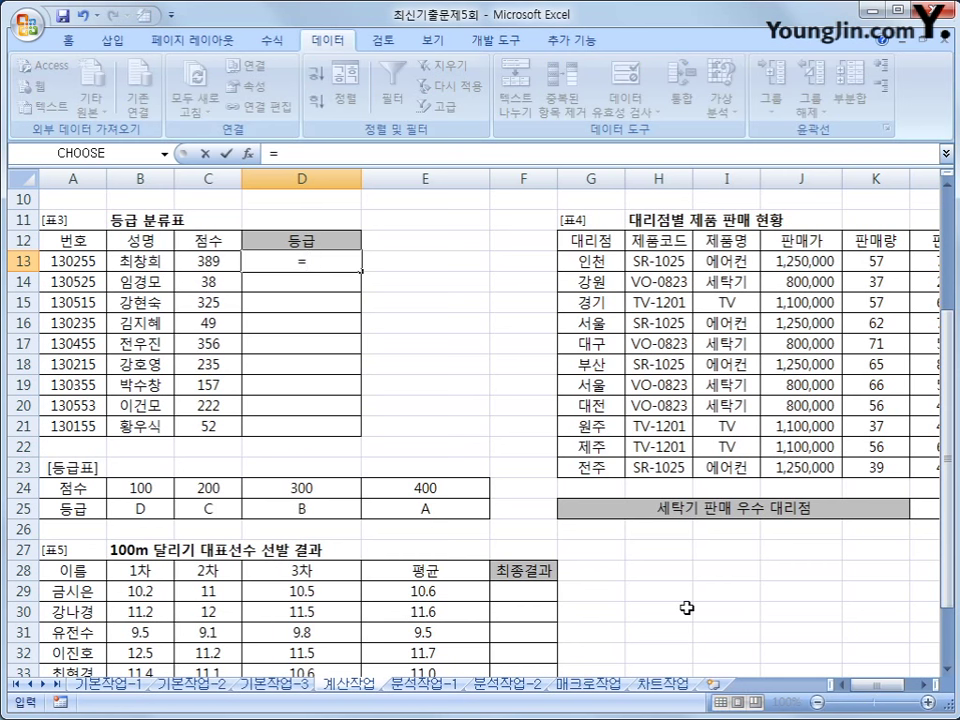
type("hl")
key("Tab")
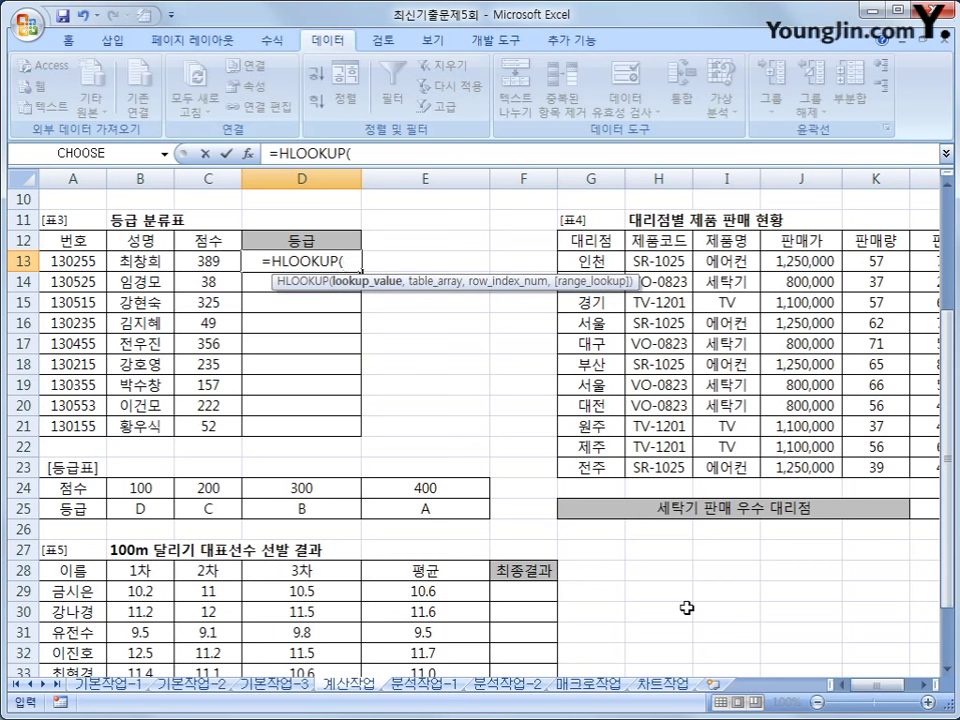
key("Left")
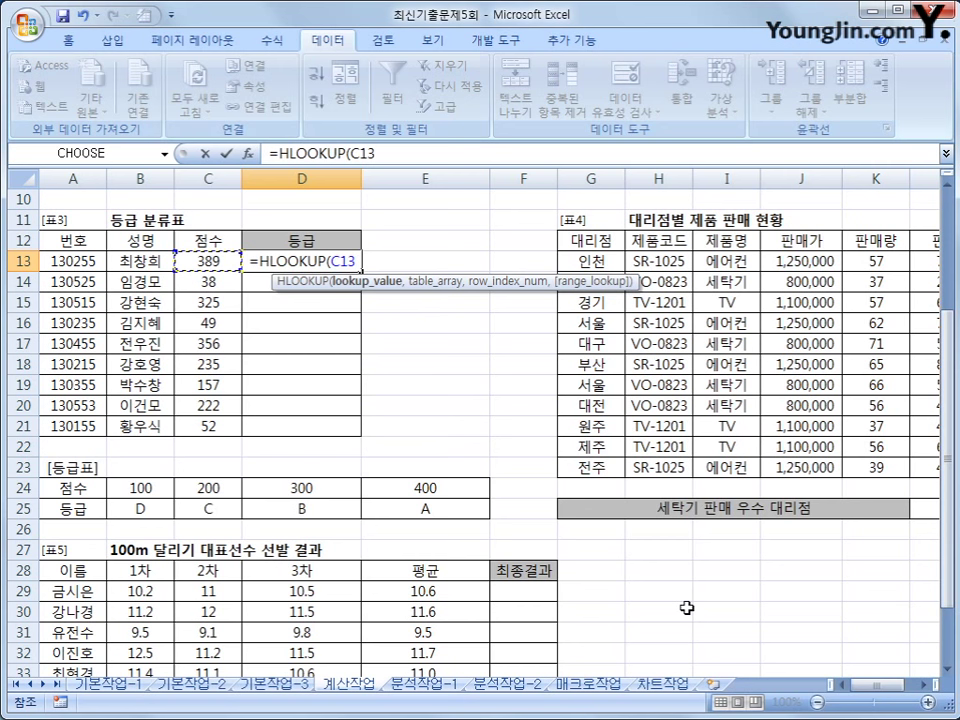
type(",")
left_click_drag(157, 489, 420, 505)
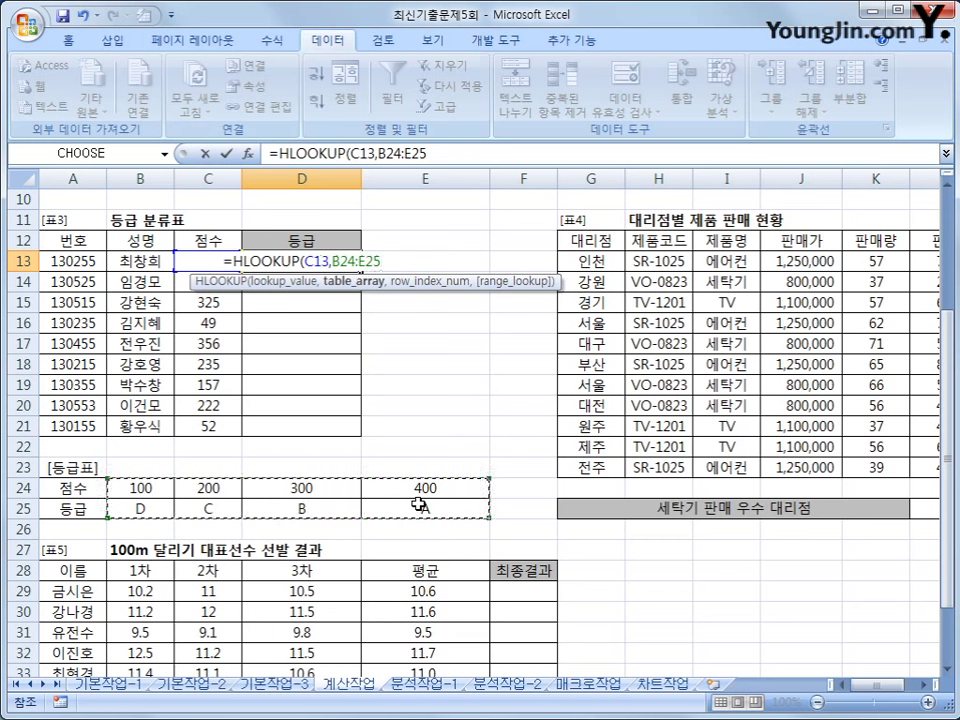
key("F4")
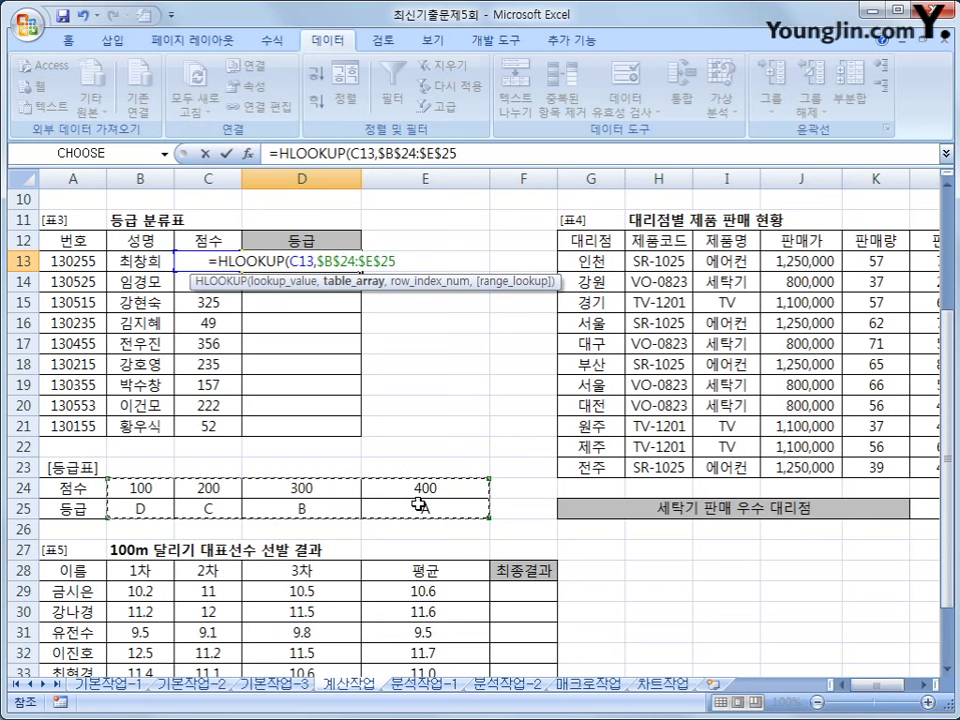
type(",")
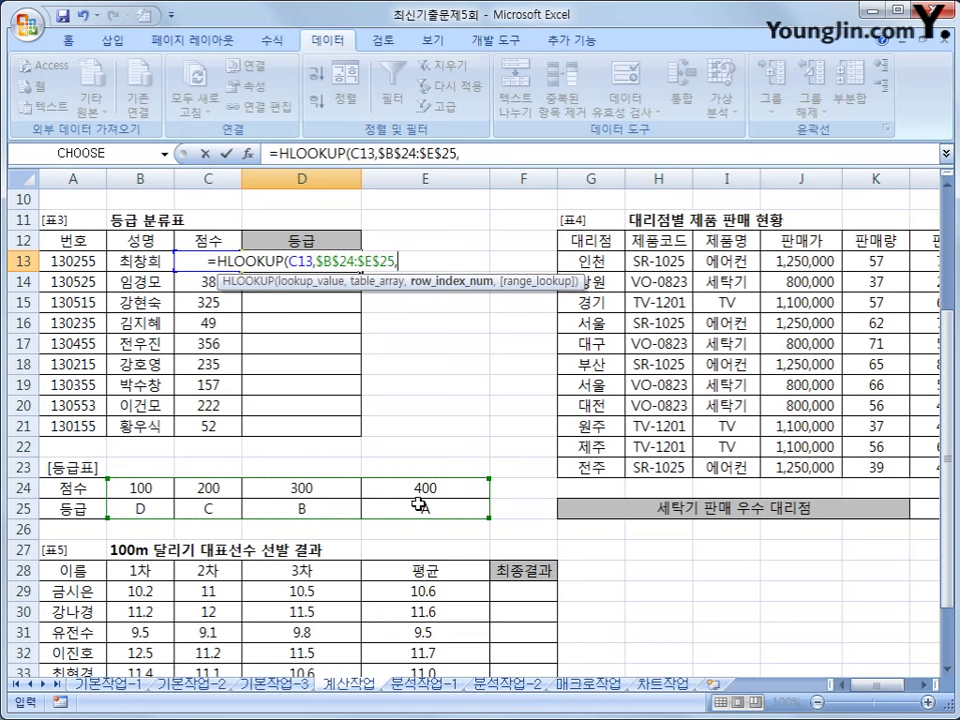
type("2")
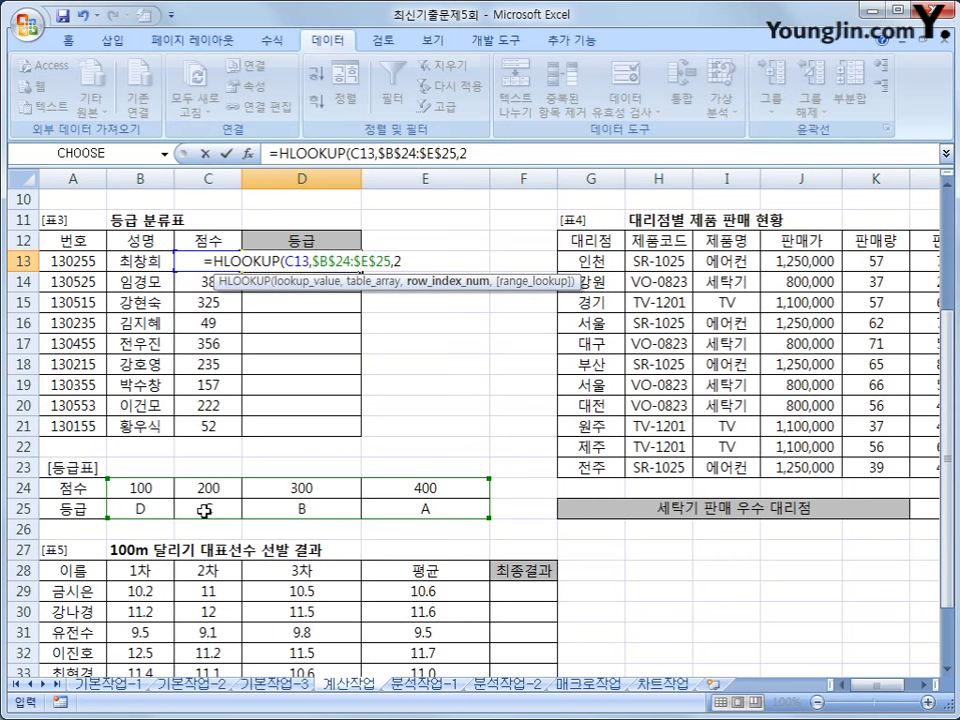
key("Return")
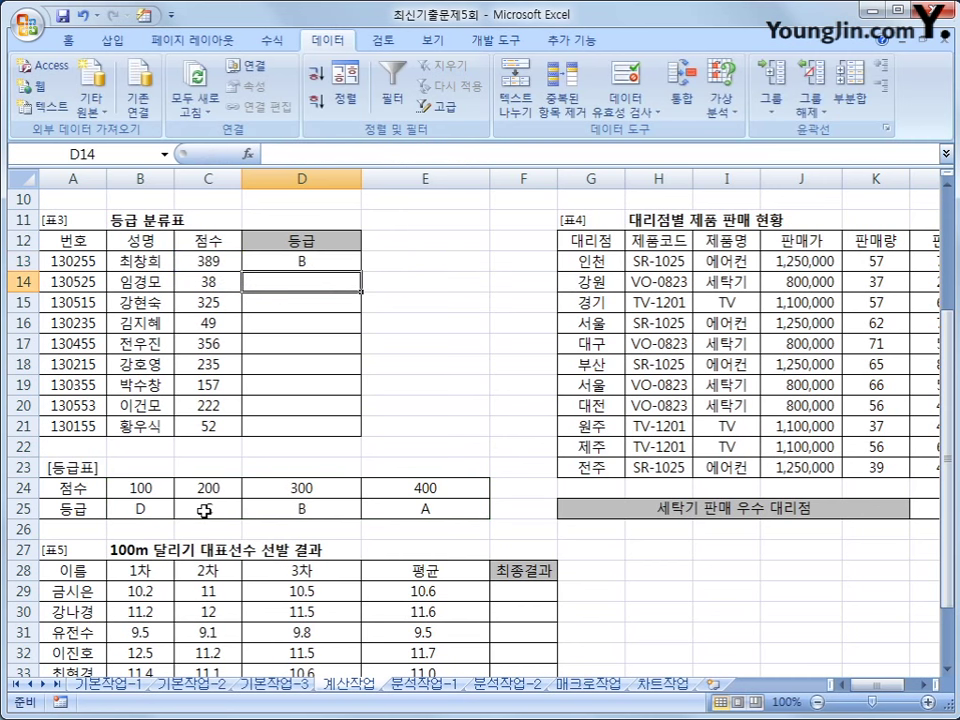
Fill the grade formula down to D21 and inspect the #N/A result in D16
left_click(203, 261)
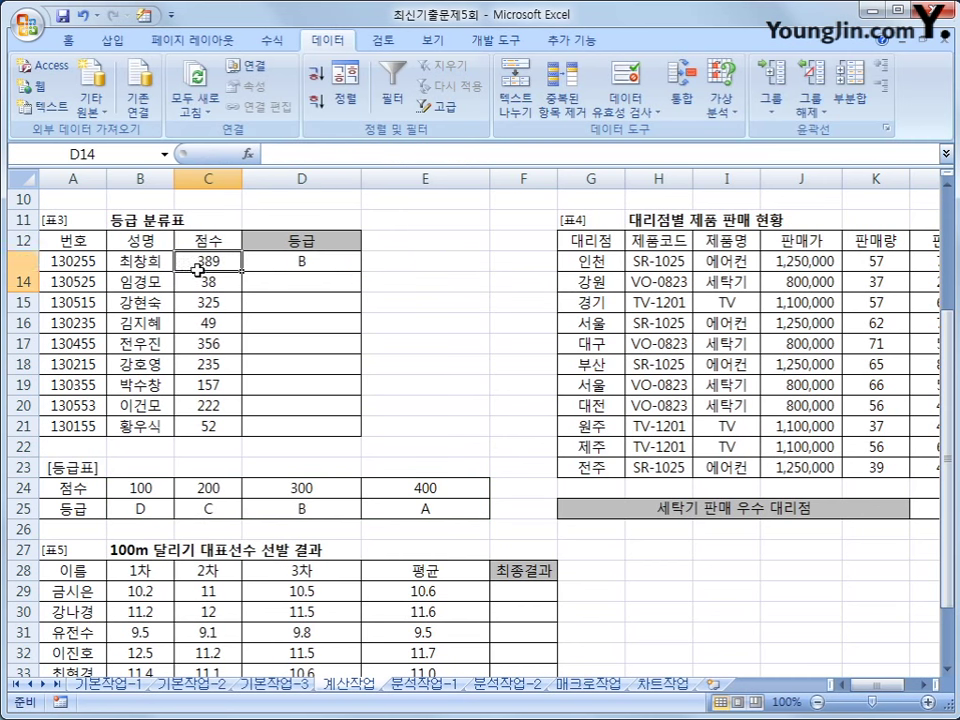
left_click(277, 258)
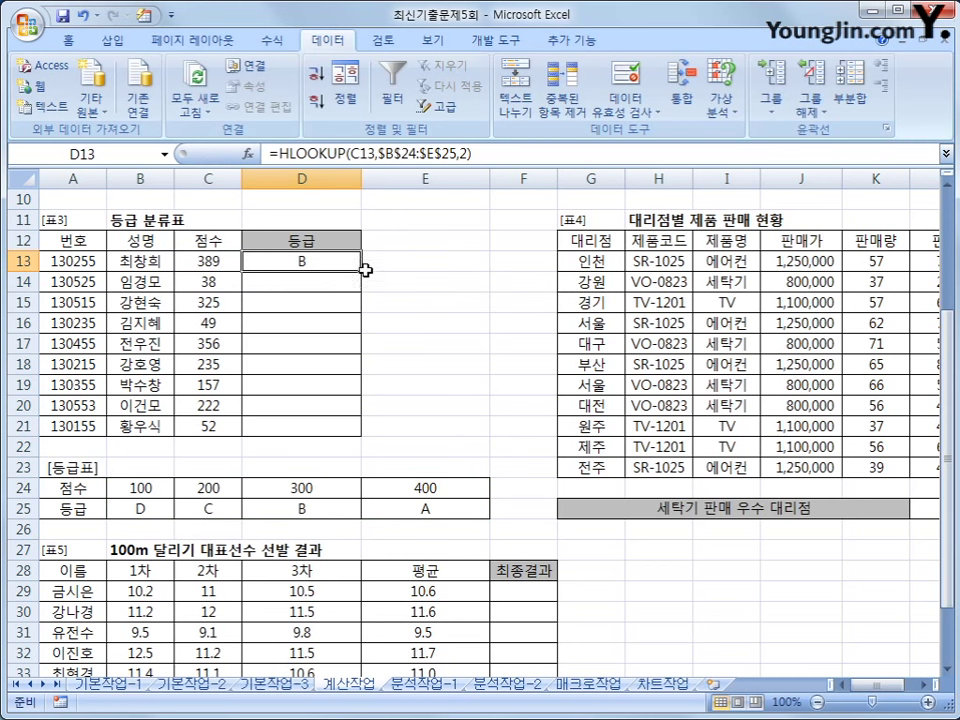
left_click_drag(360, 267, 337, 431)
left_click(327, 425)
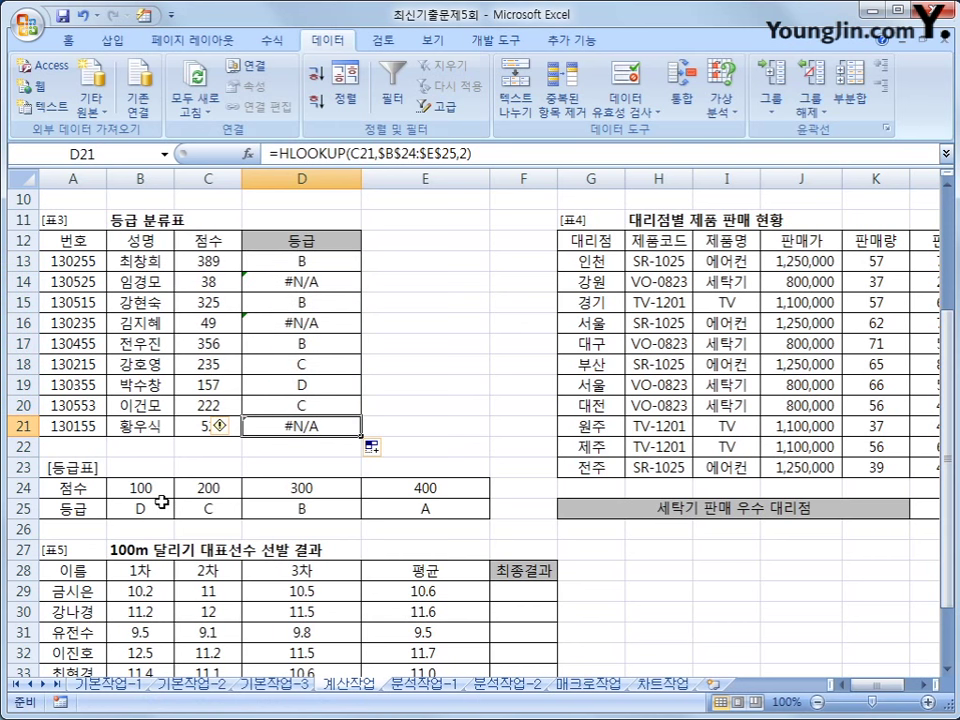
left_click(306, 322)
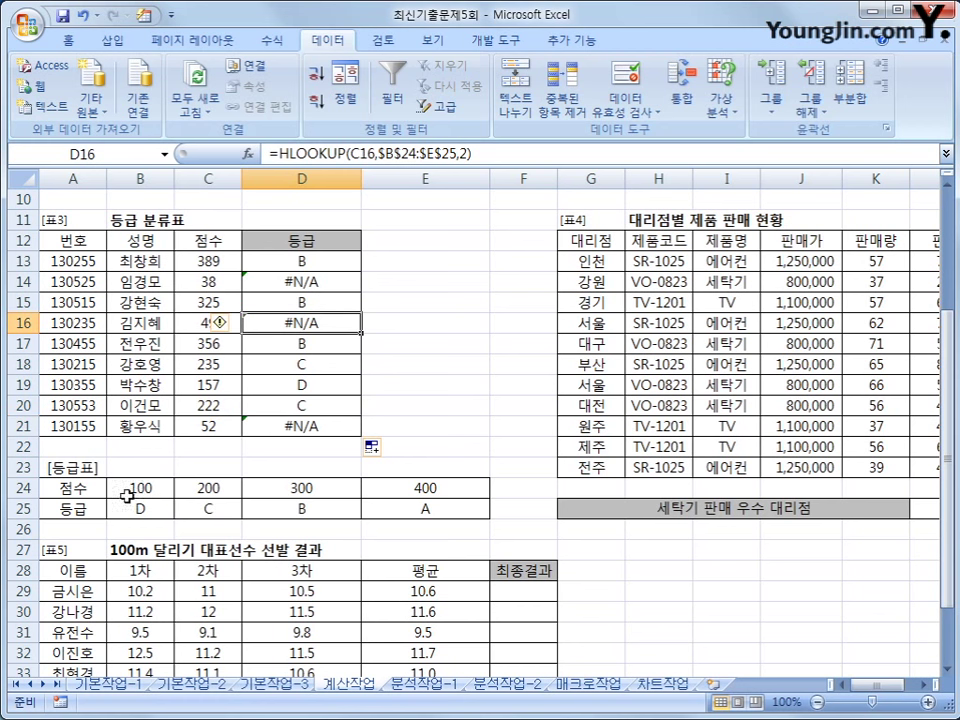
left_click(295, 258)
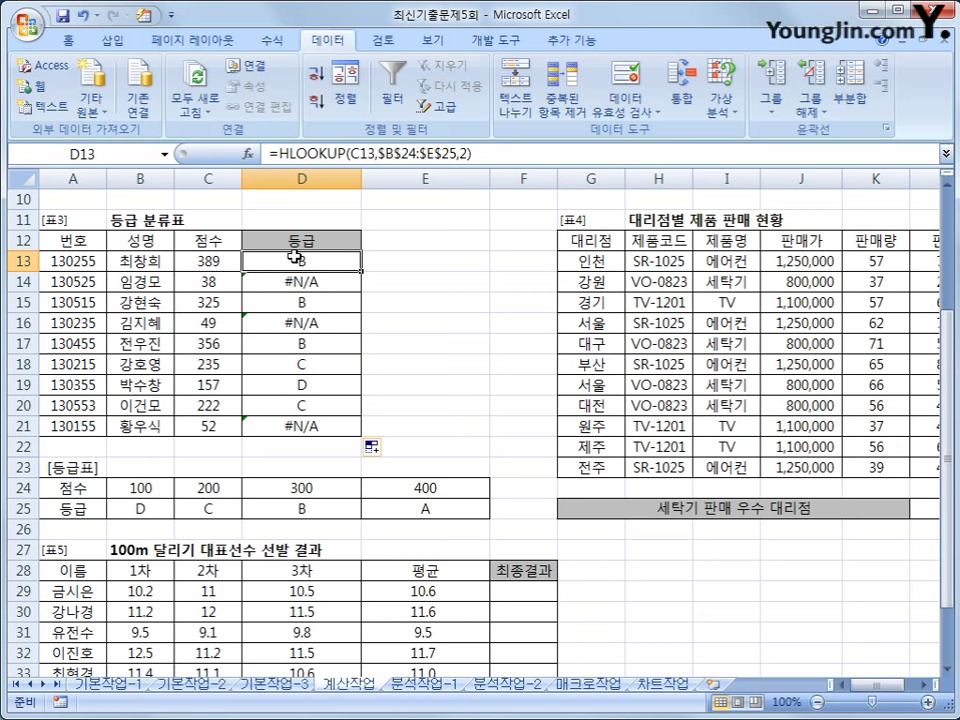
Change D13 to =IFERROR(HLOOKUP(C13,$B$24:$E$25,2),"불합격")
left_click(278, 153)
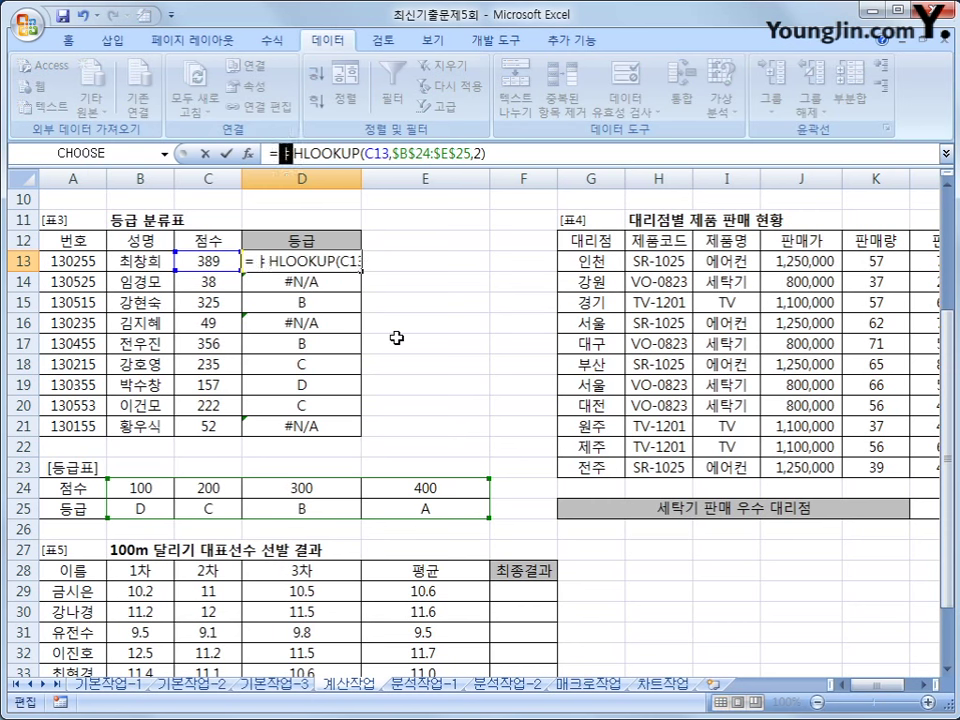
type("ife")
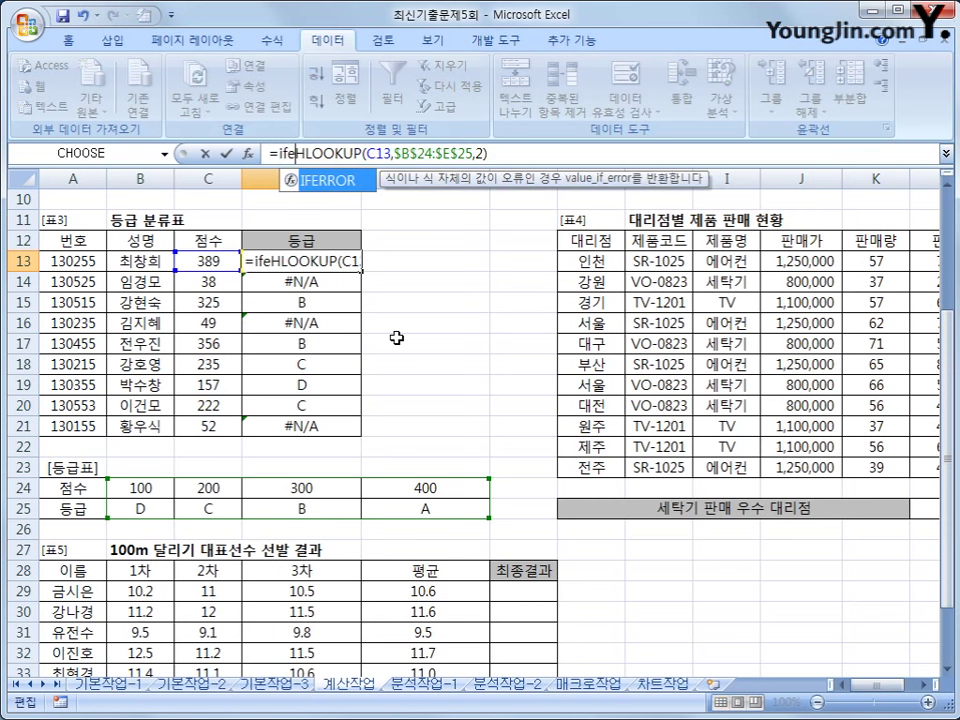
key("Tab")
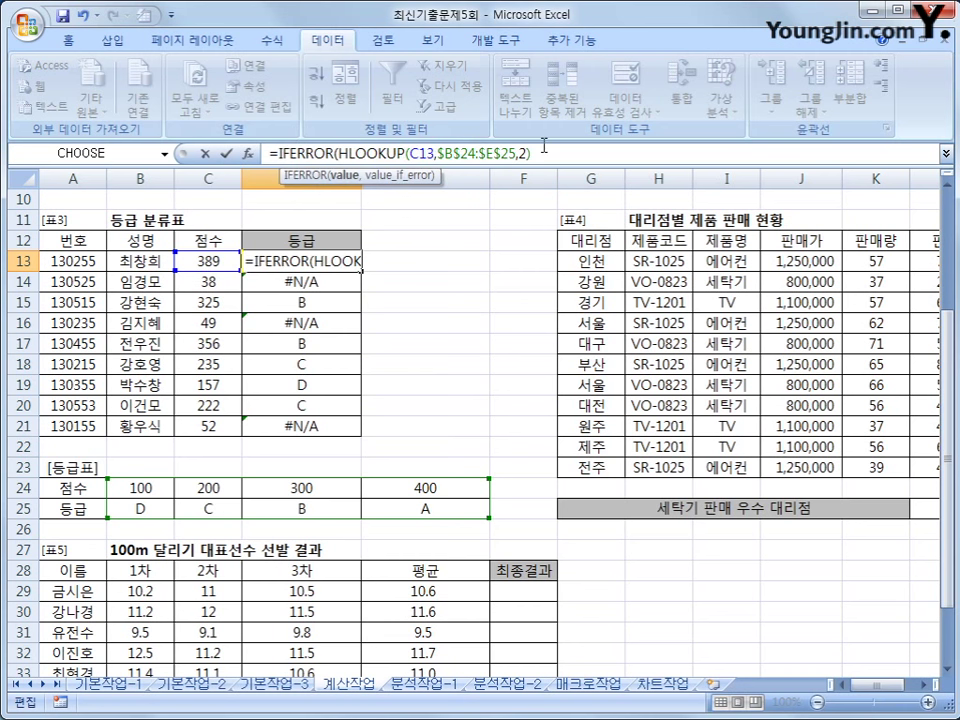
type("),\"")
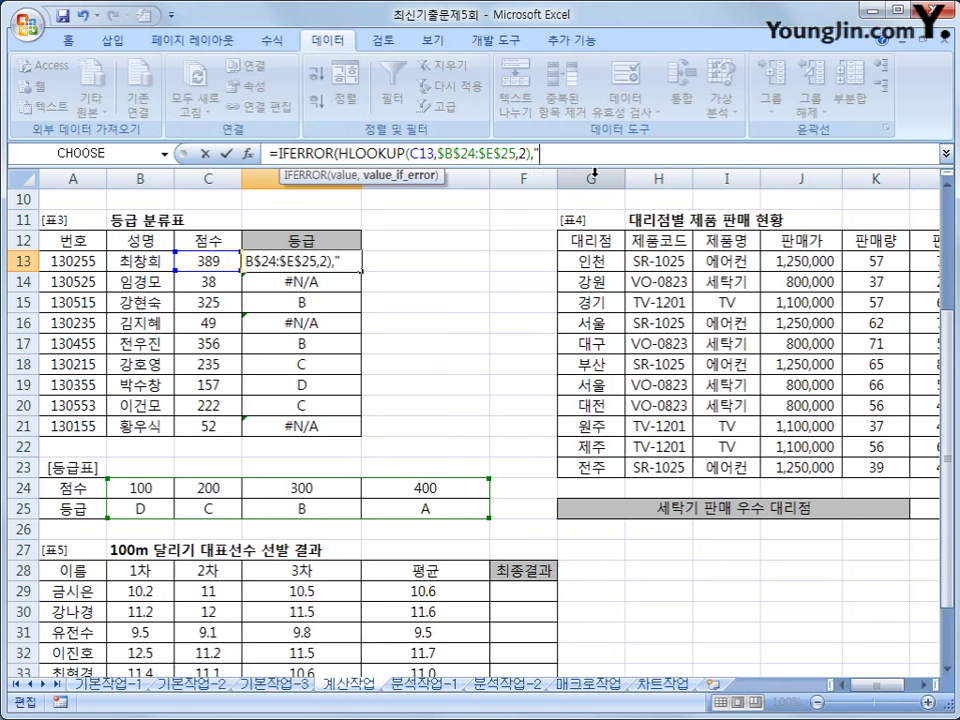
type("불학")
key("BackSpace")
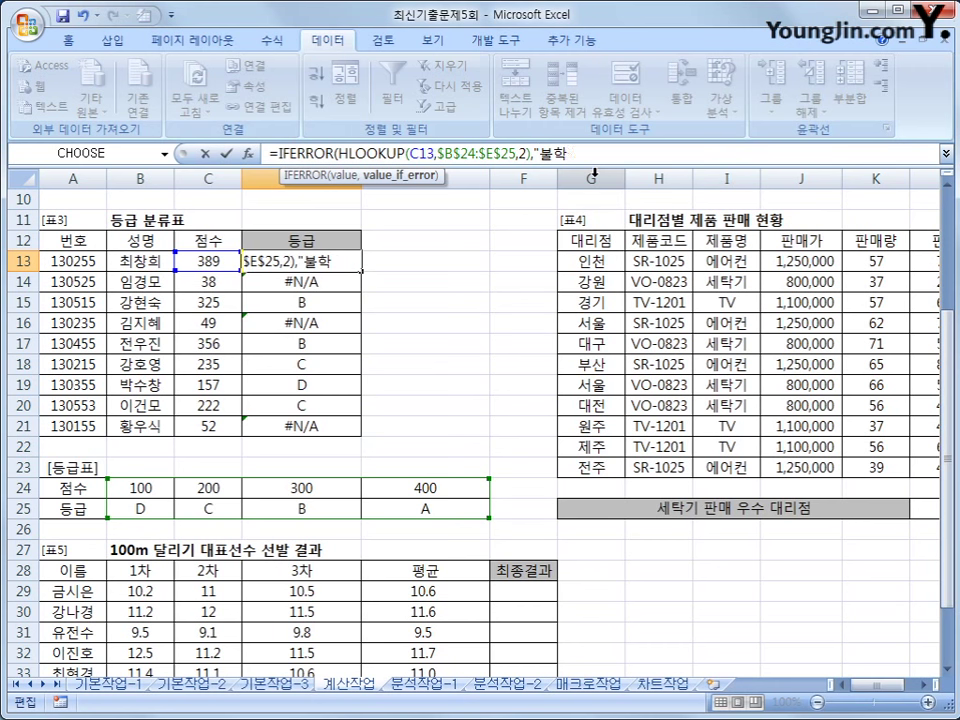
type("ㅂ격\"")
type(")")
key("Return")
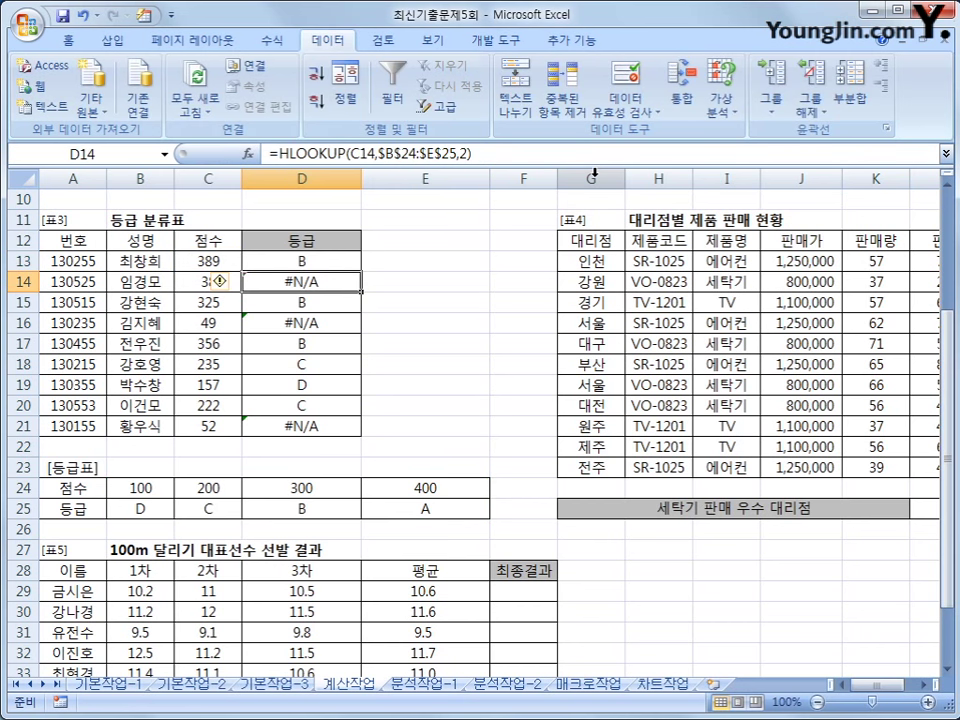
Copy the IFERROR grade formula from D13 down to D21
left_click(350, 263)
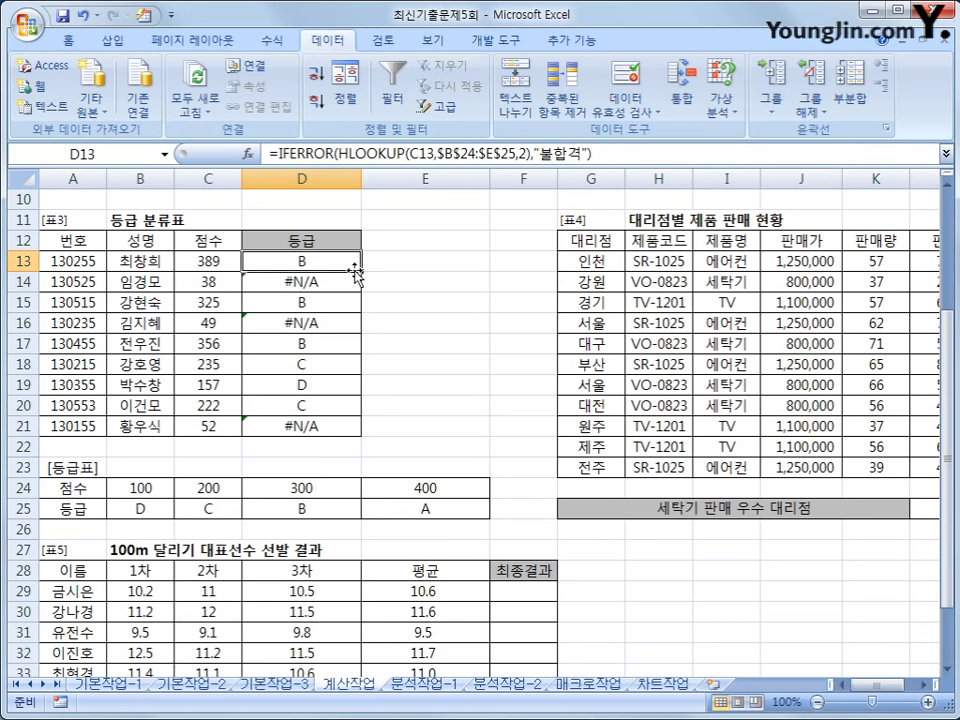
left_click_drag(362, 271, 343, 426)
left_click(343, 426)
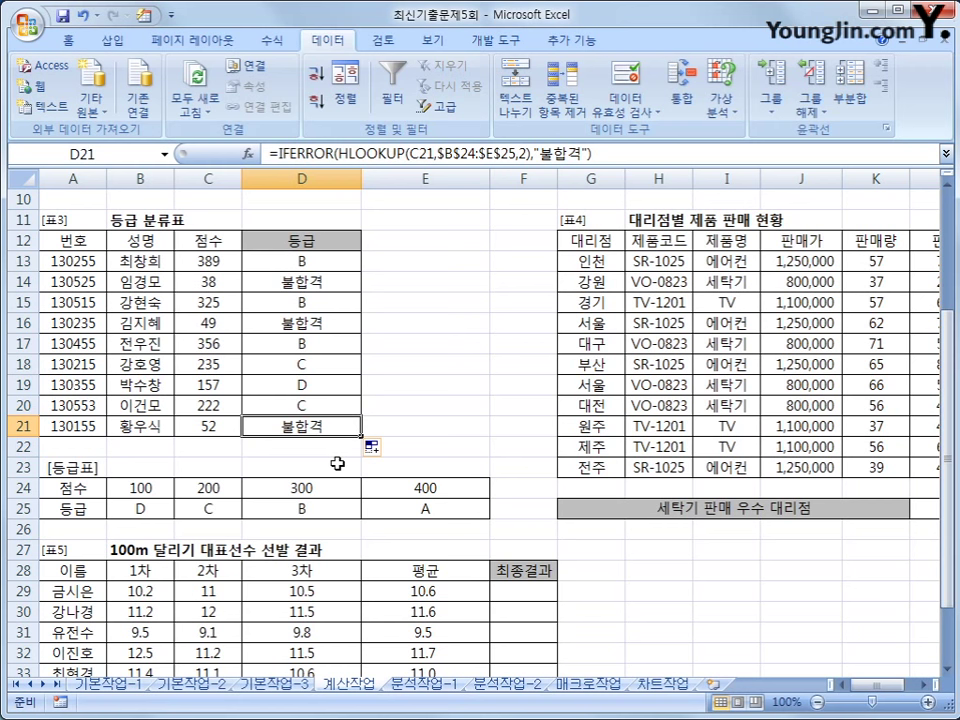
left_click_drag(880, 686, 903, 689)
Enter =COUNTIFS(I13:I23,"세탁기",K13:K23,">=60") in L25, returning 2
left_click(858, 514)
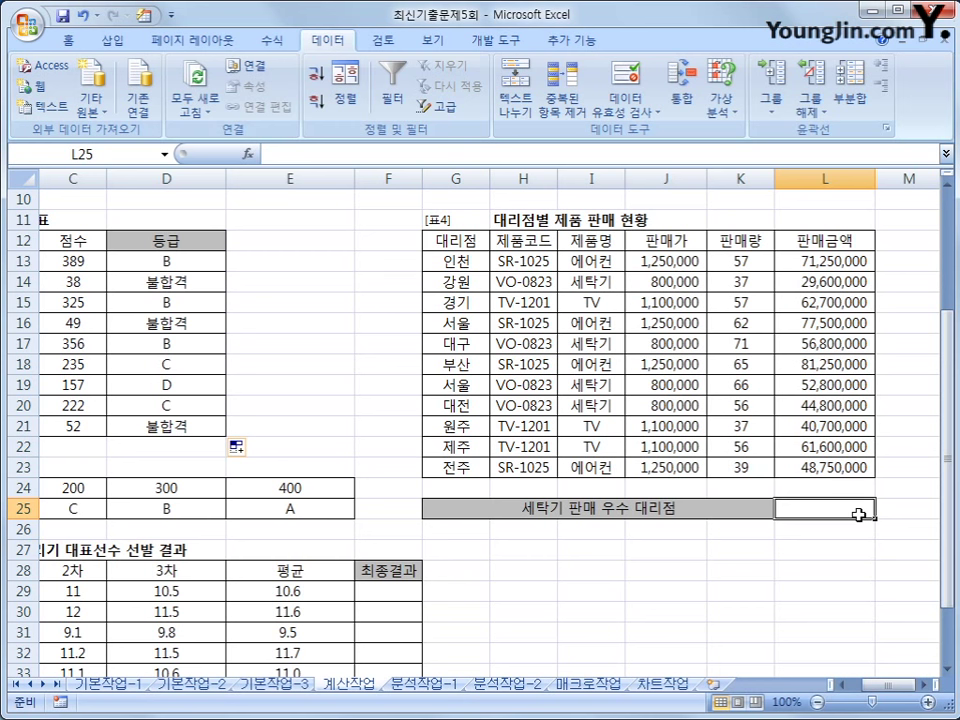
type("=ㅊ")
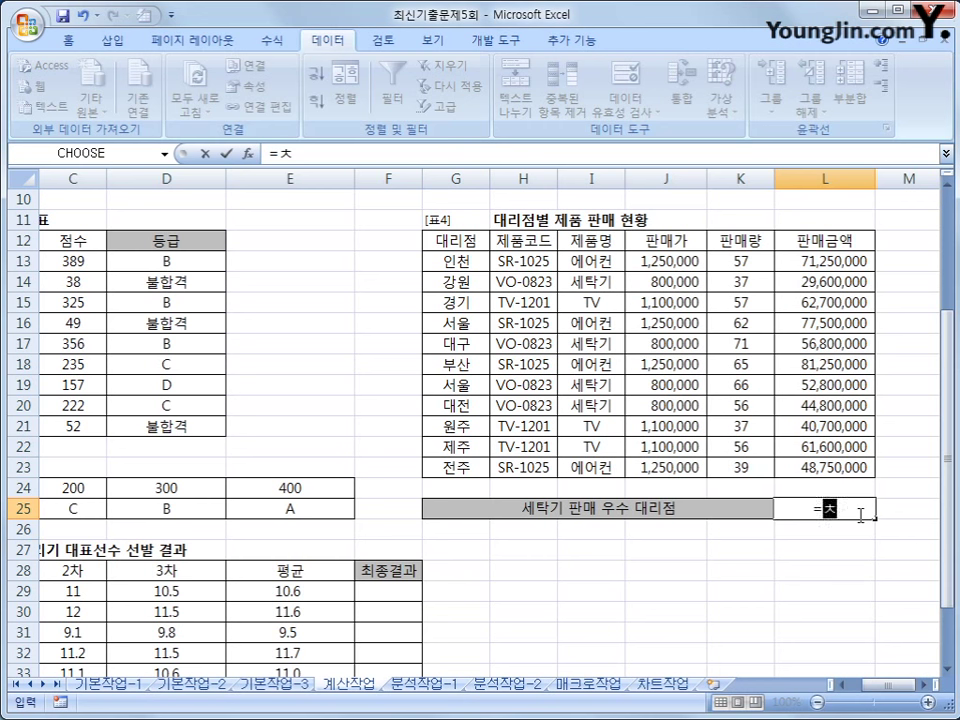
key("BackSpace")
type("cou")
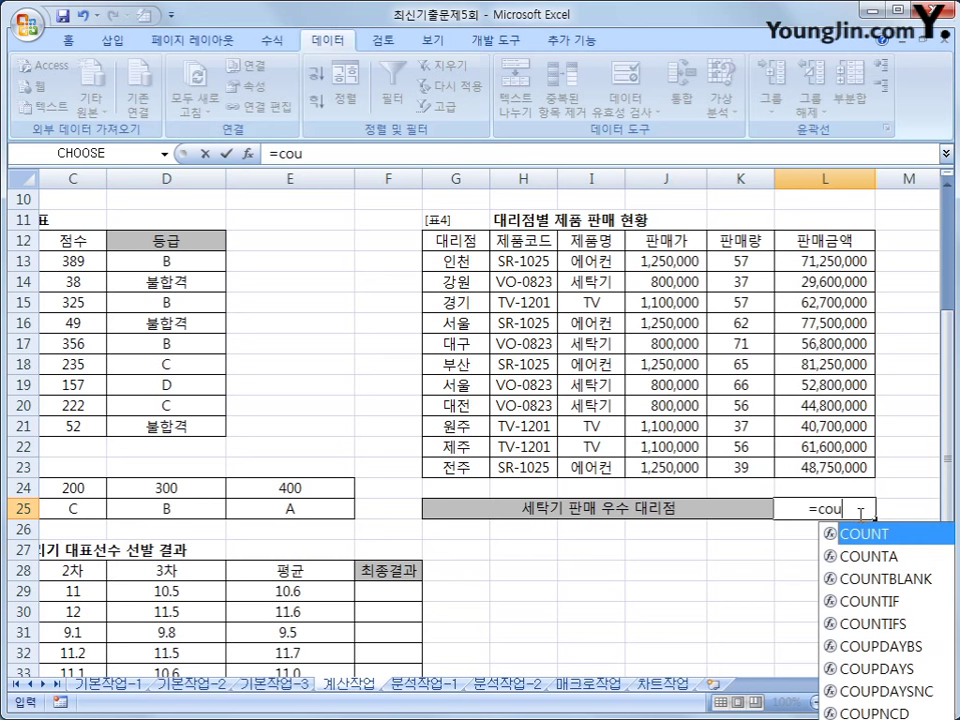
type("ntifs(")
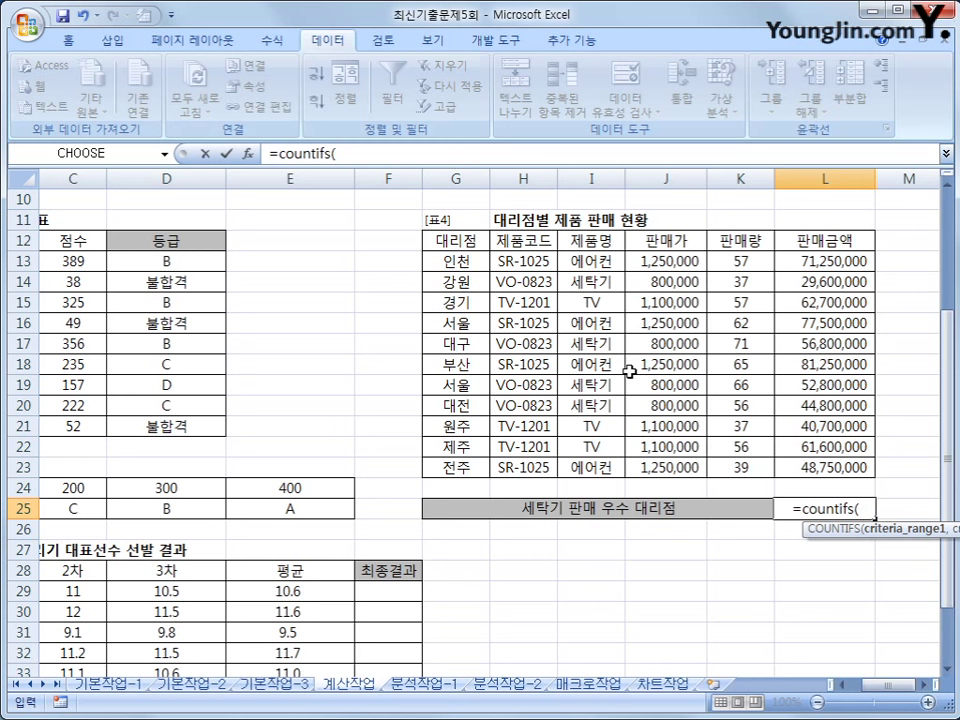
left_click_drag(578, 261, 578, 464)
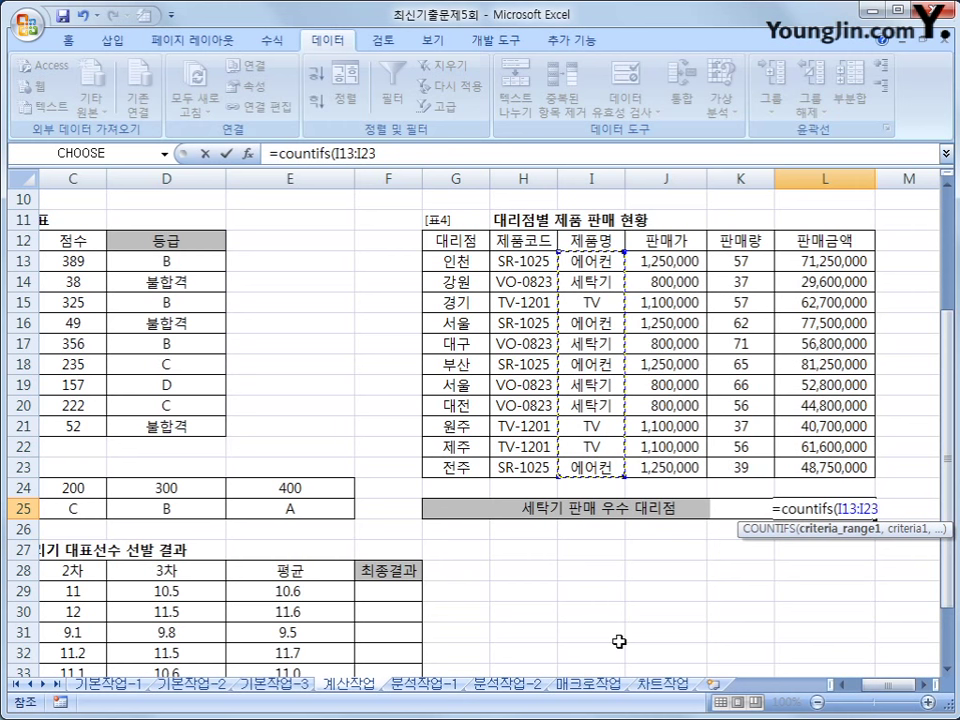
type(",")
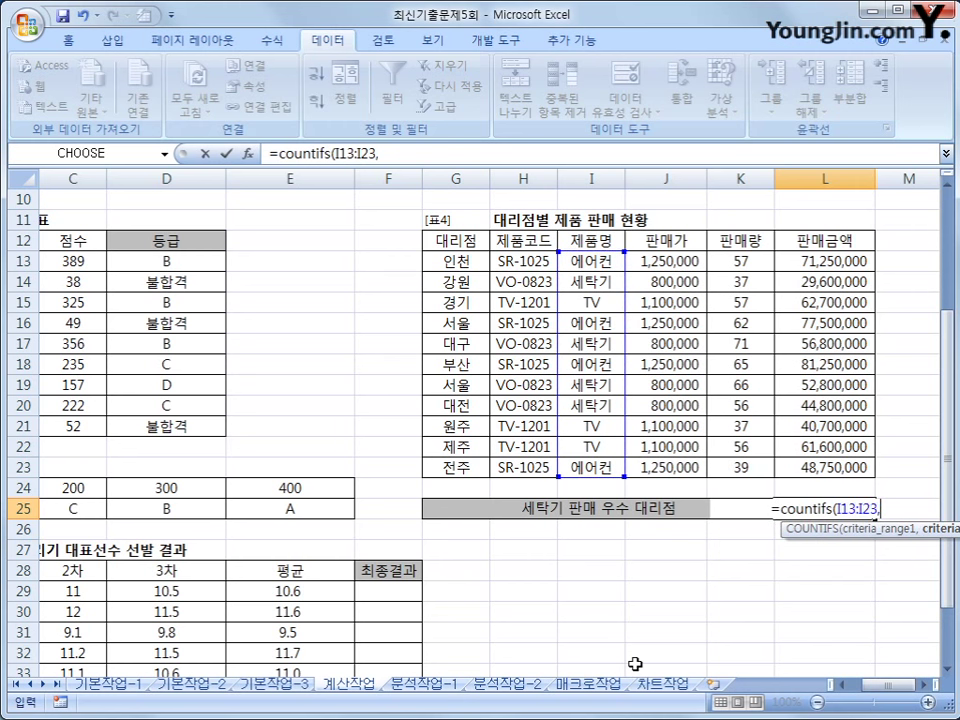
type("\"세")
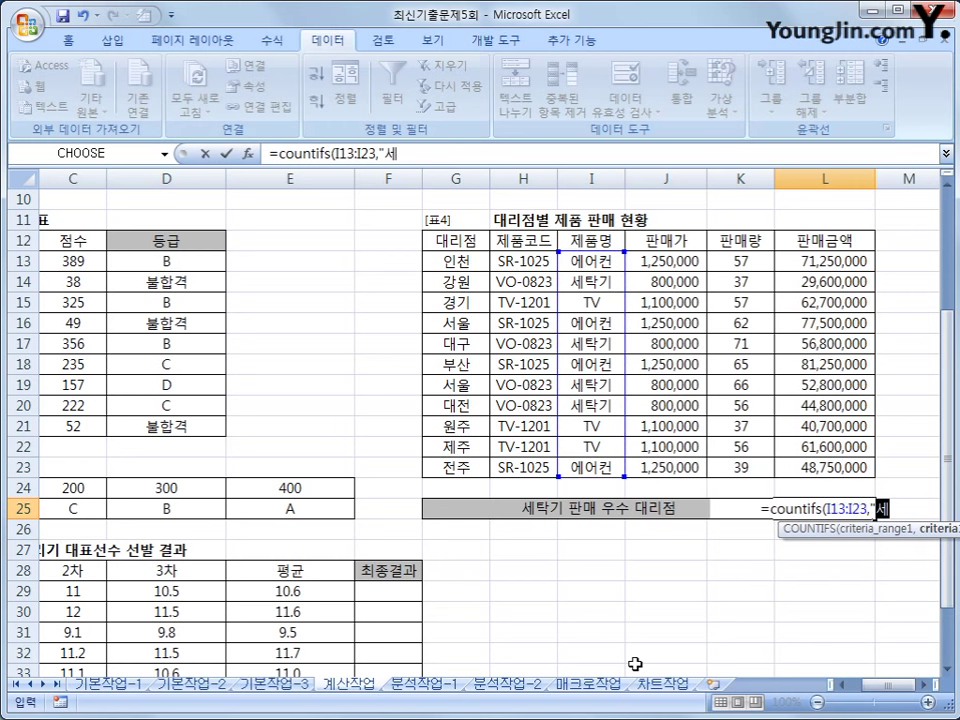
type("탁기\",")
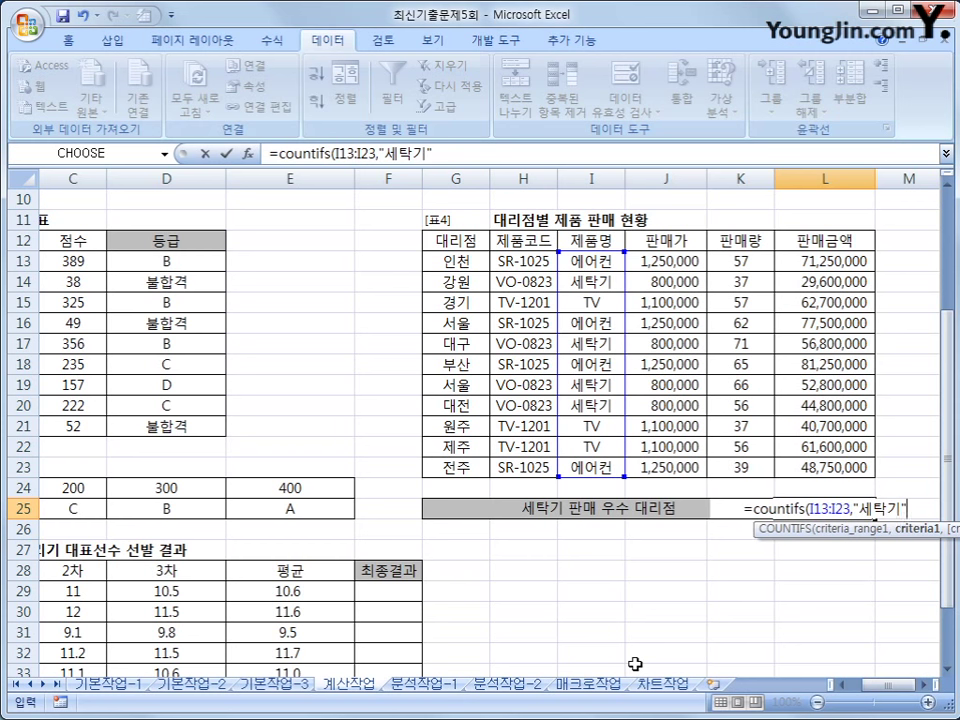
key("BackSpace")
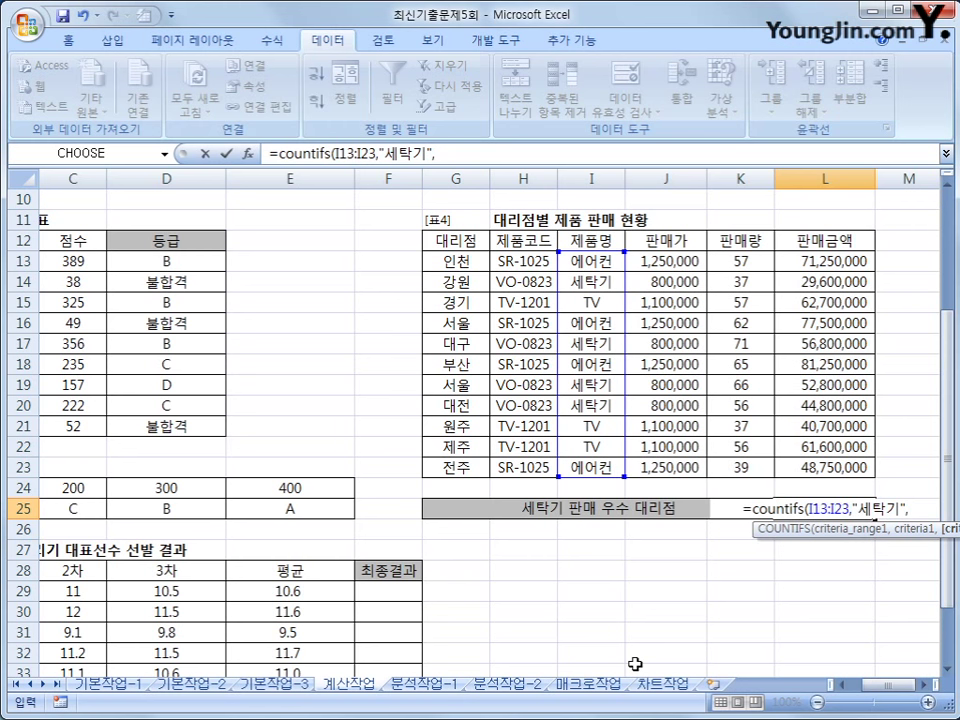
left_click_drag(735, 264, 738, 476)
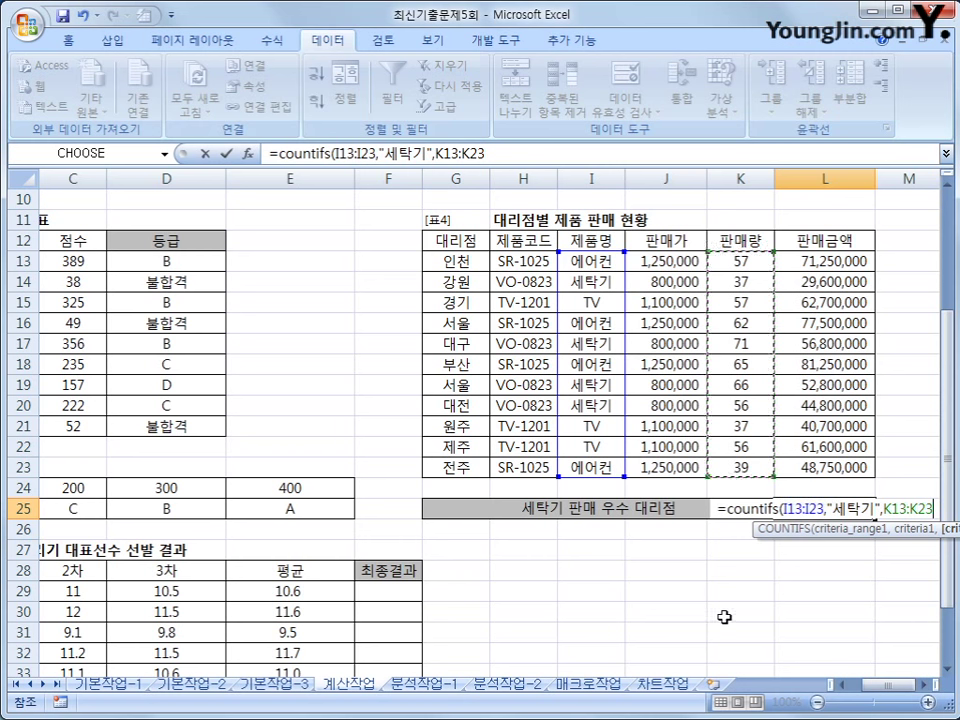
type(",\"")
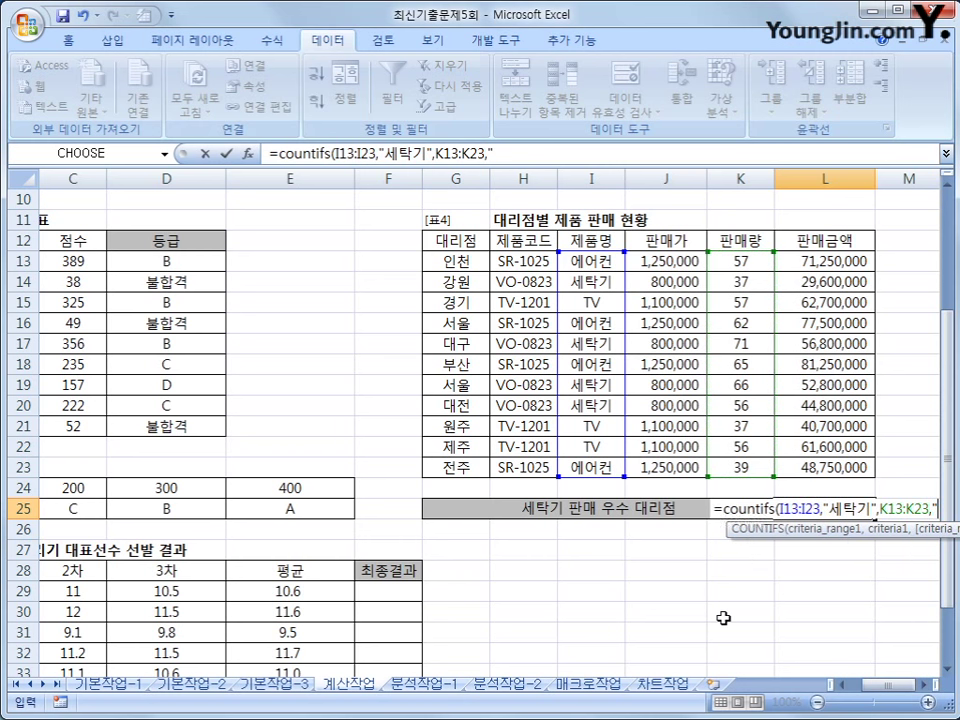
type(">=60\"")
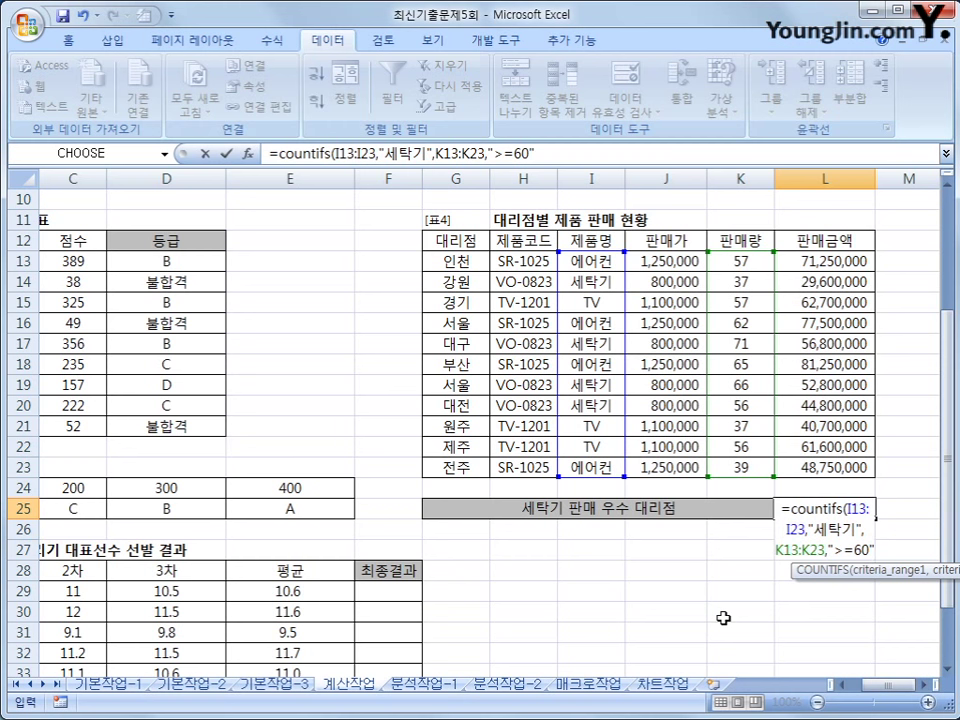
key("Return")
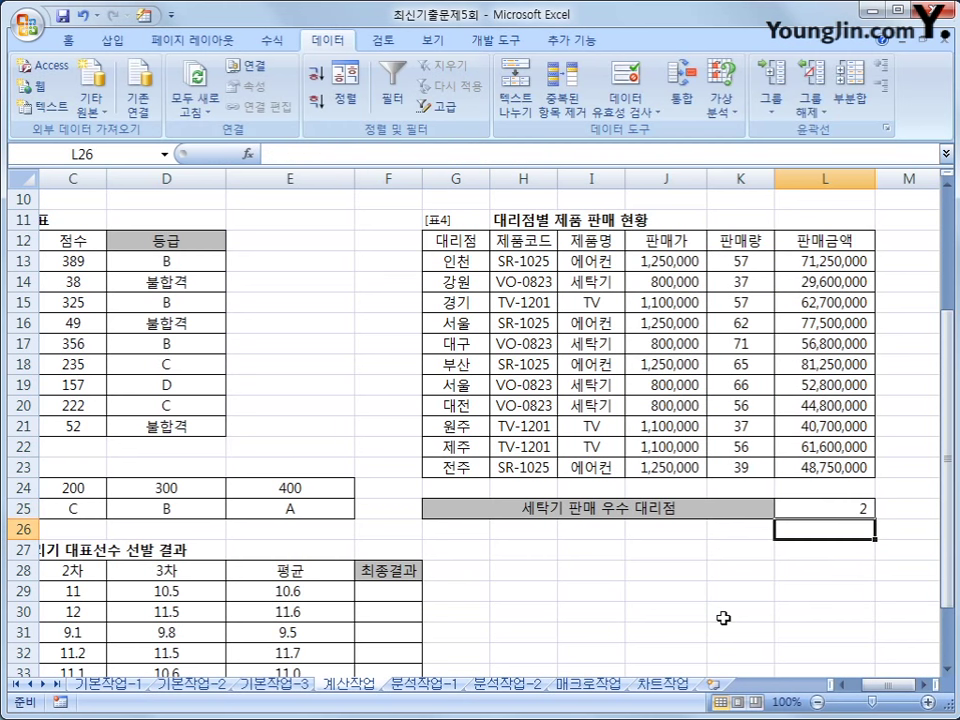
left_click(796, 506)
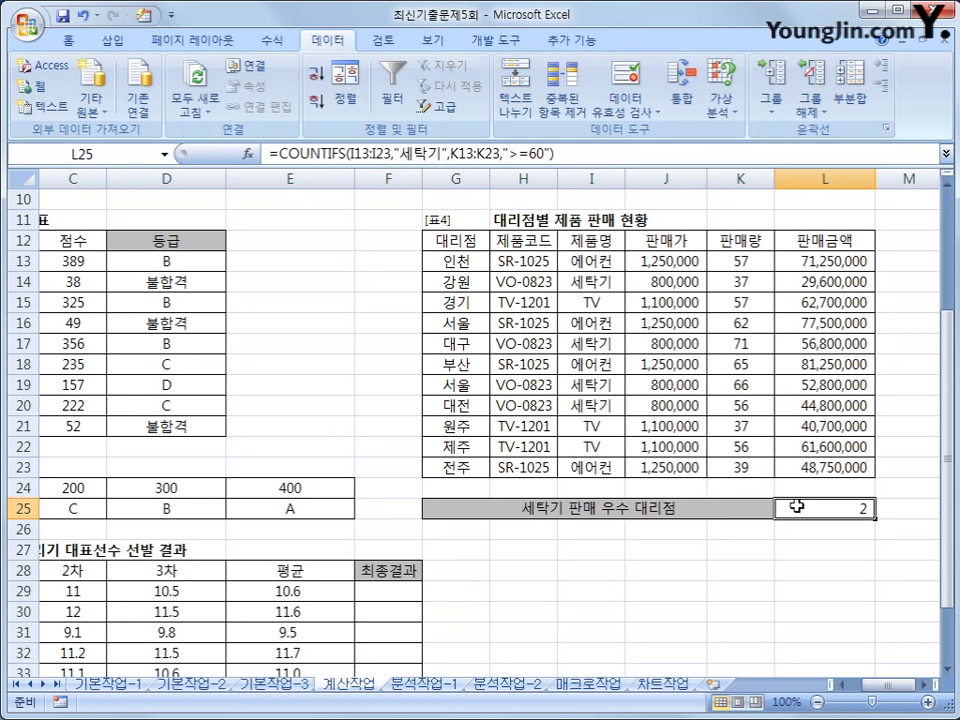
Enter =RANK(E29,$E$29:$E$36,1) in F29 to rank the 평균 ascending
left_click_drag(884, 699, 875, 693)
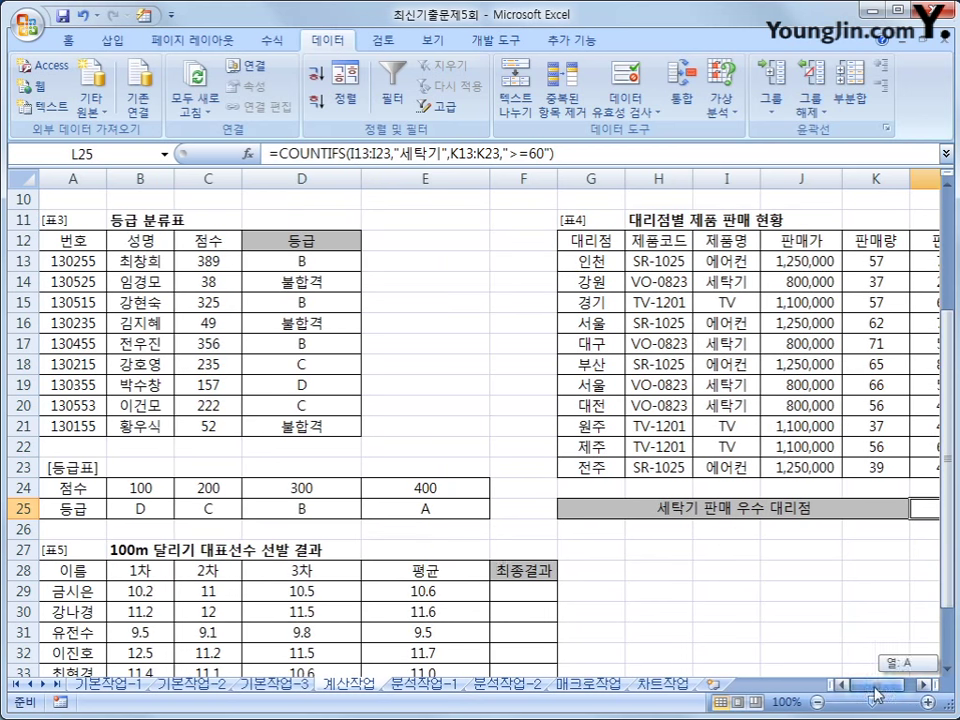
scroll(399, 570, "down", 4)
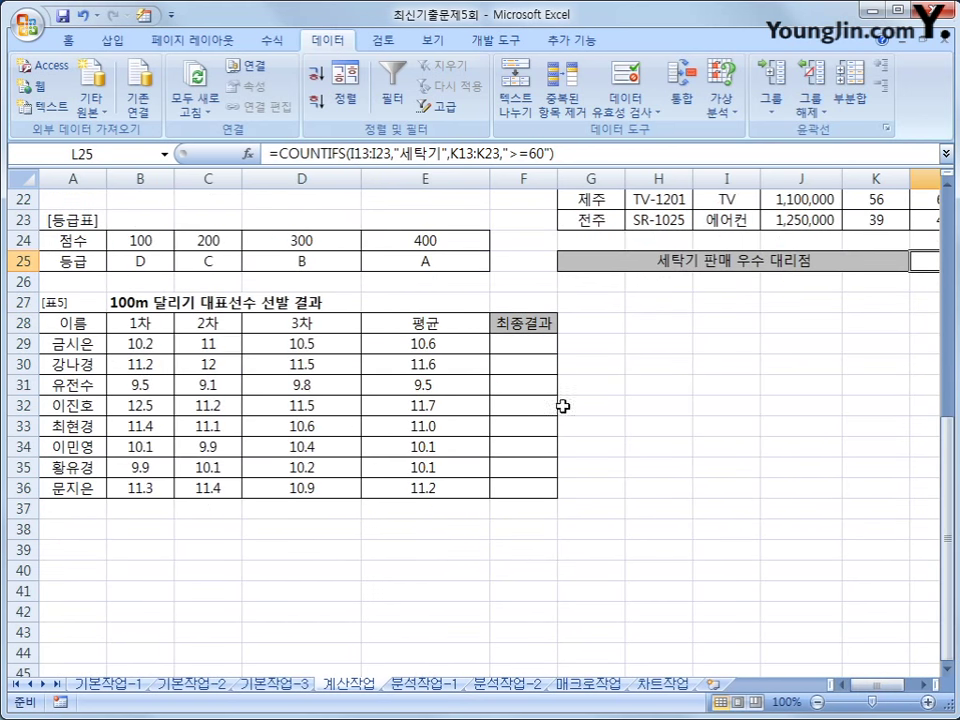
left_click(506, 346)
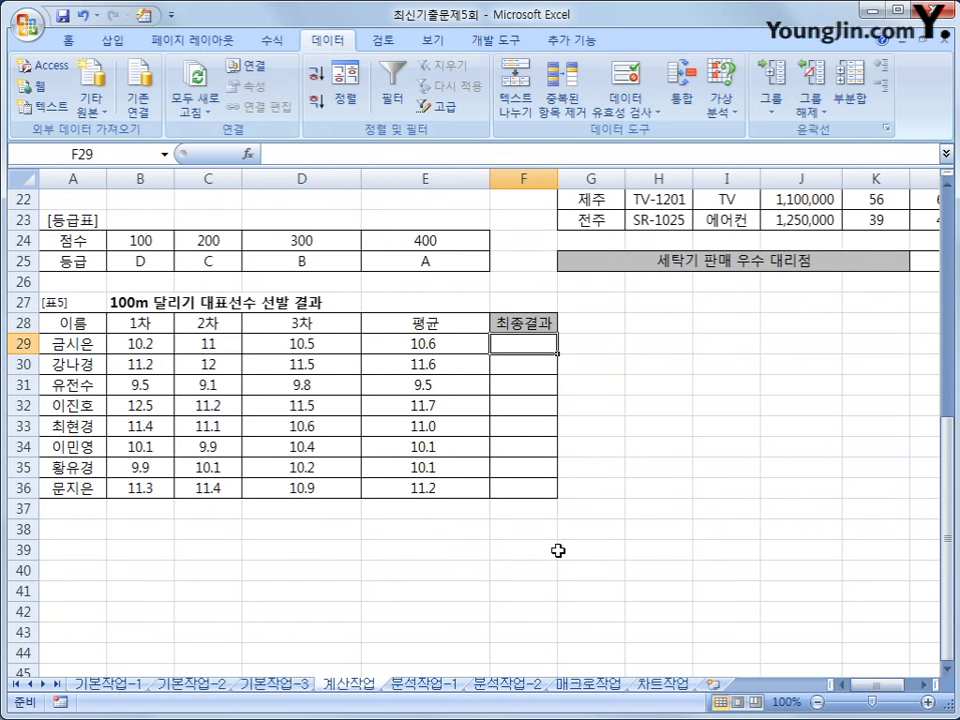
left_click(476, 349)
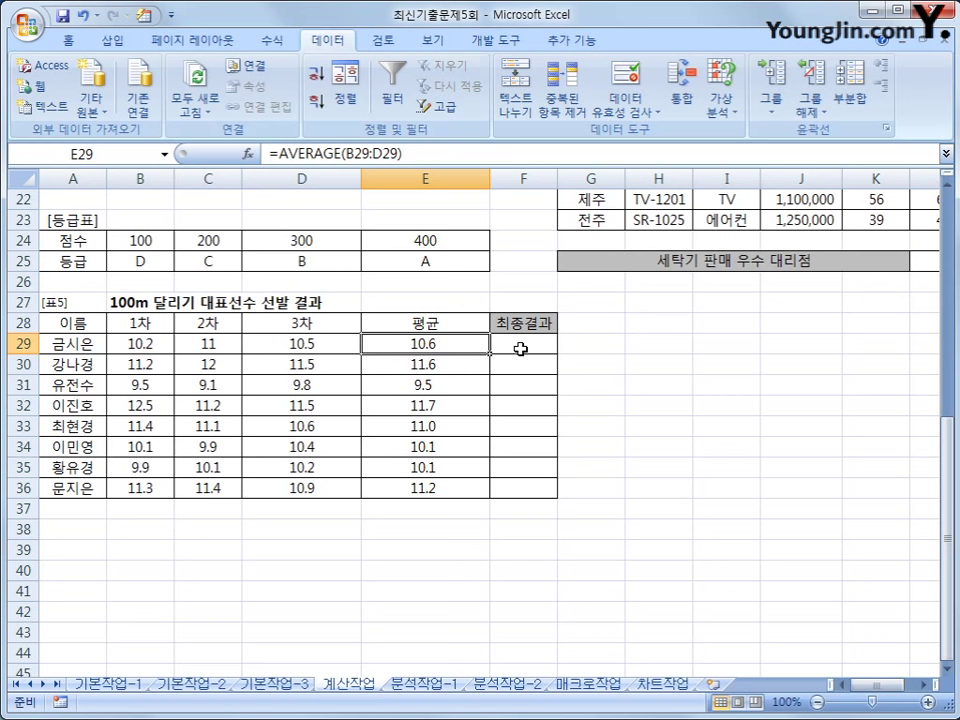
left_click(521, 347)
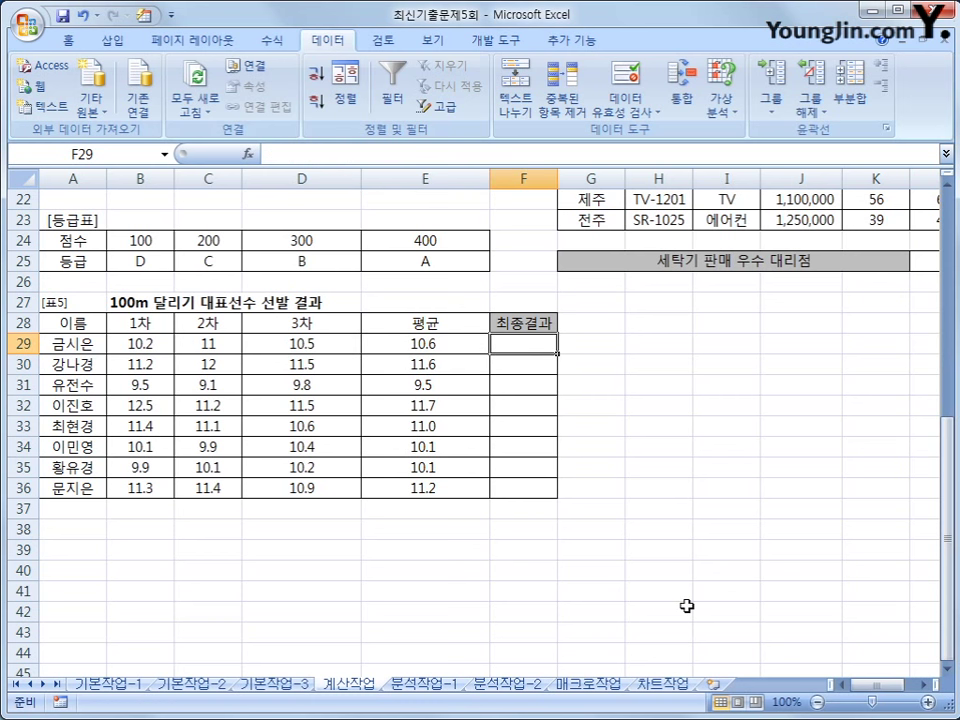
type("=")
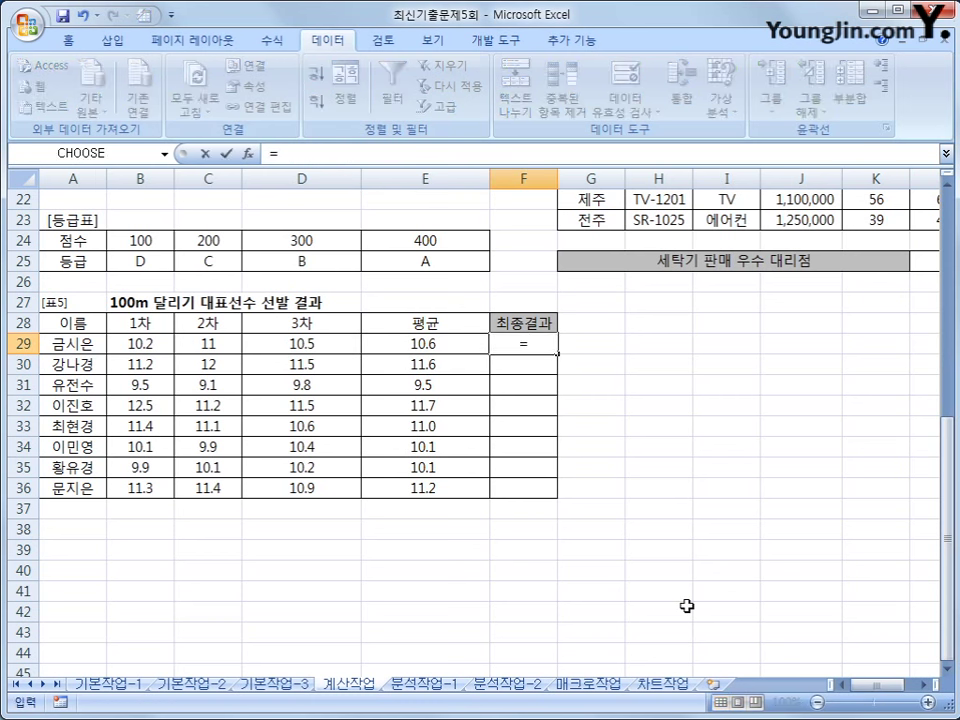
type("rank(")
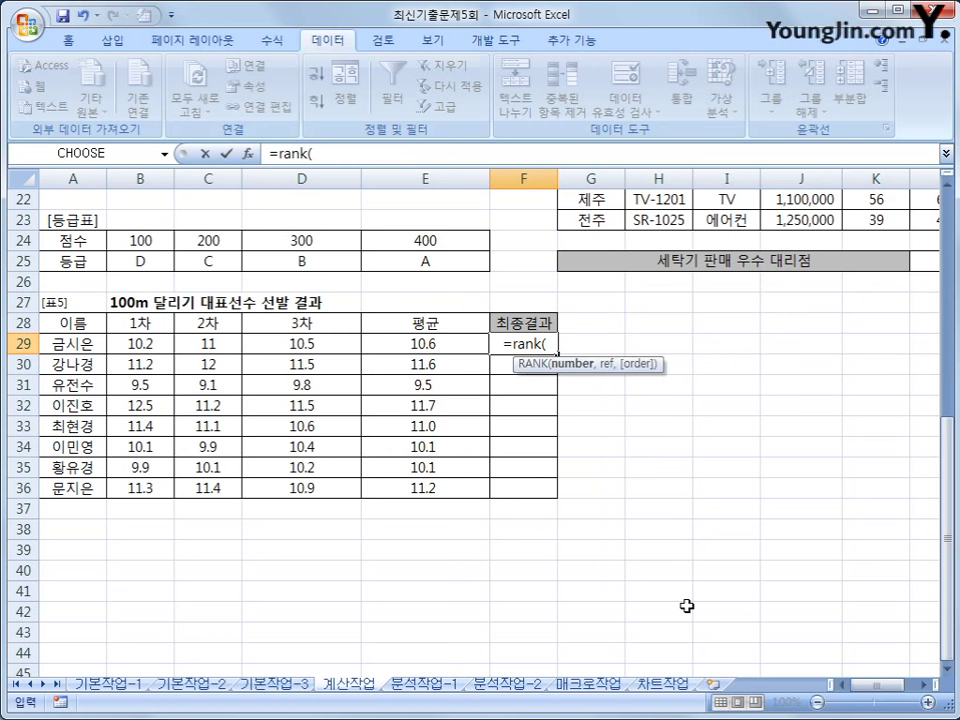
left_click(451, 342)
type(",")
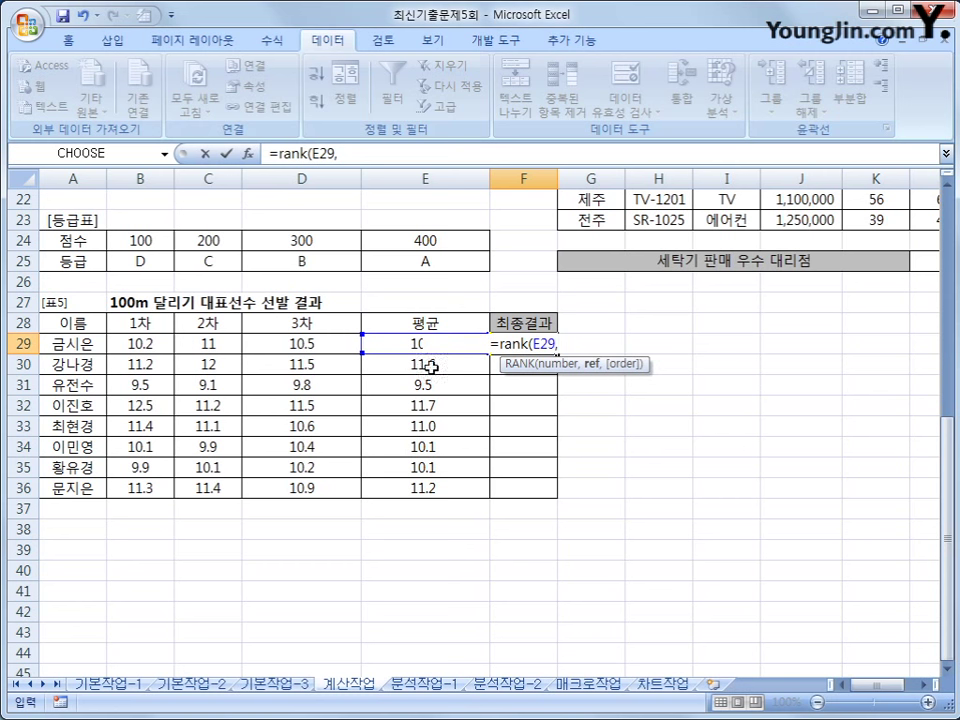
left_click_drag(428, 494, 418, 337)
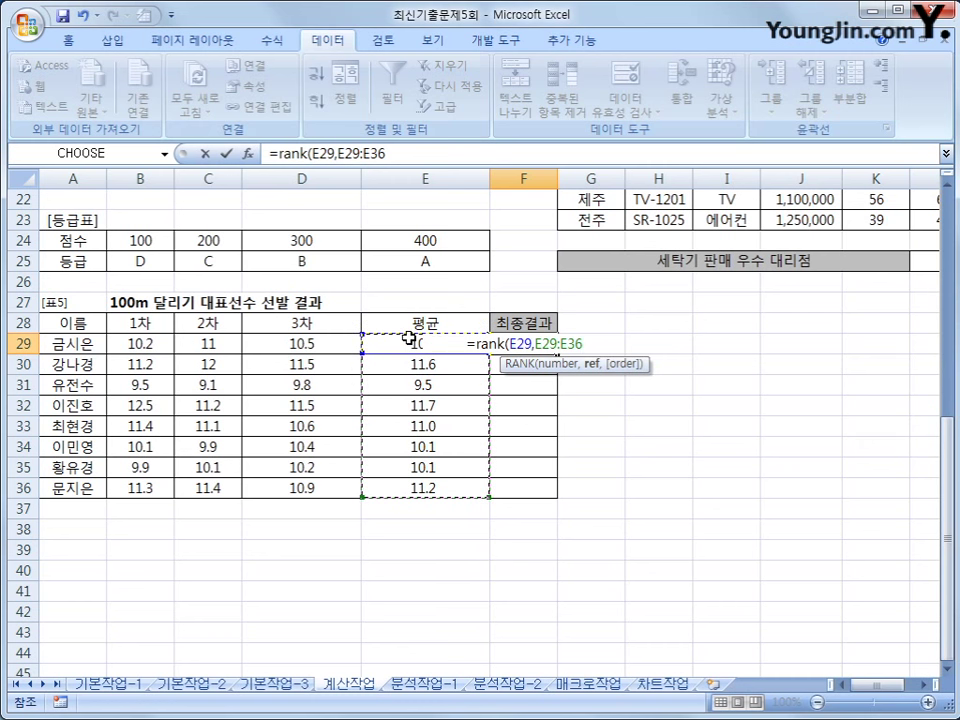
key("F4")
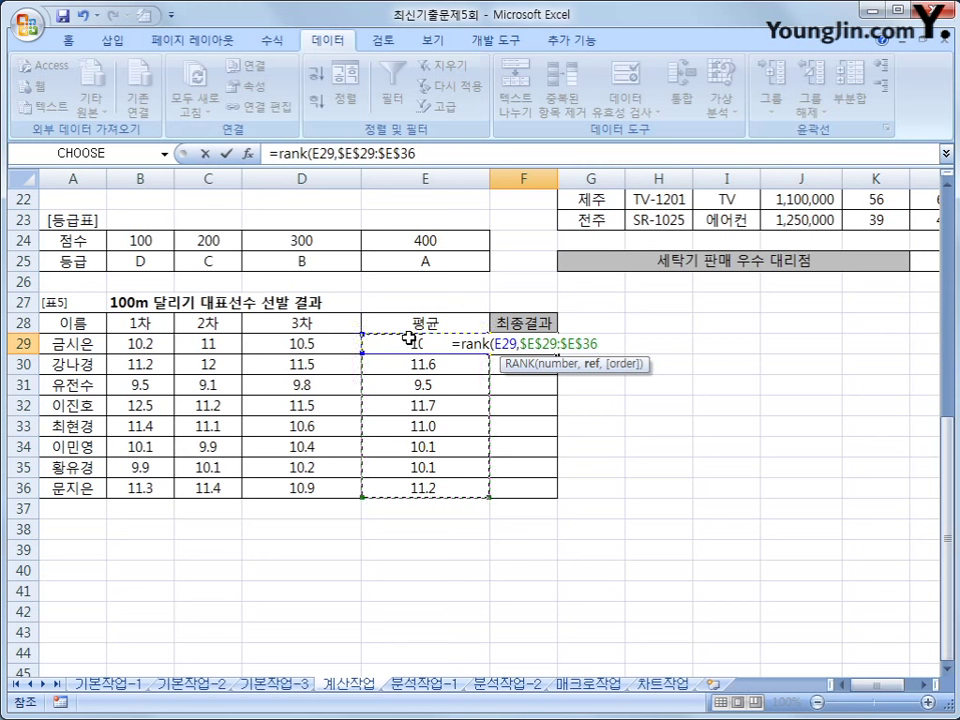
type(",1")
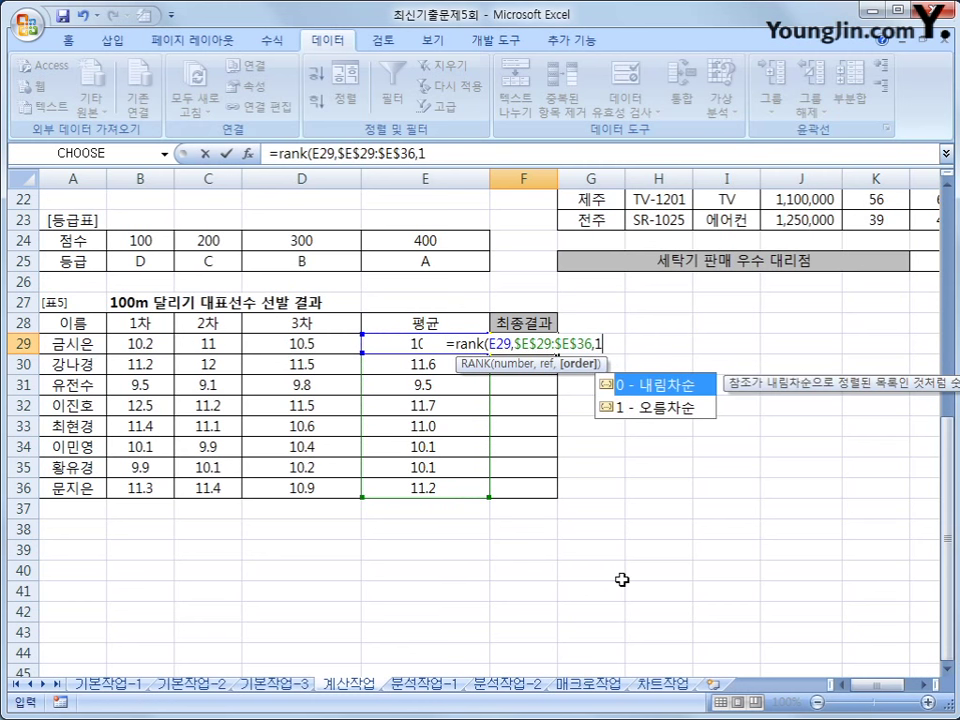
type(")")
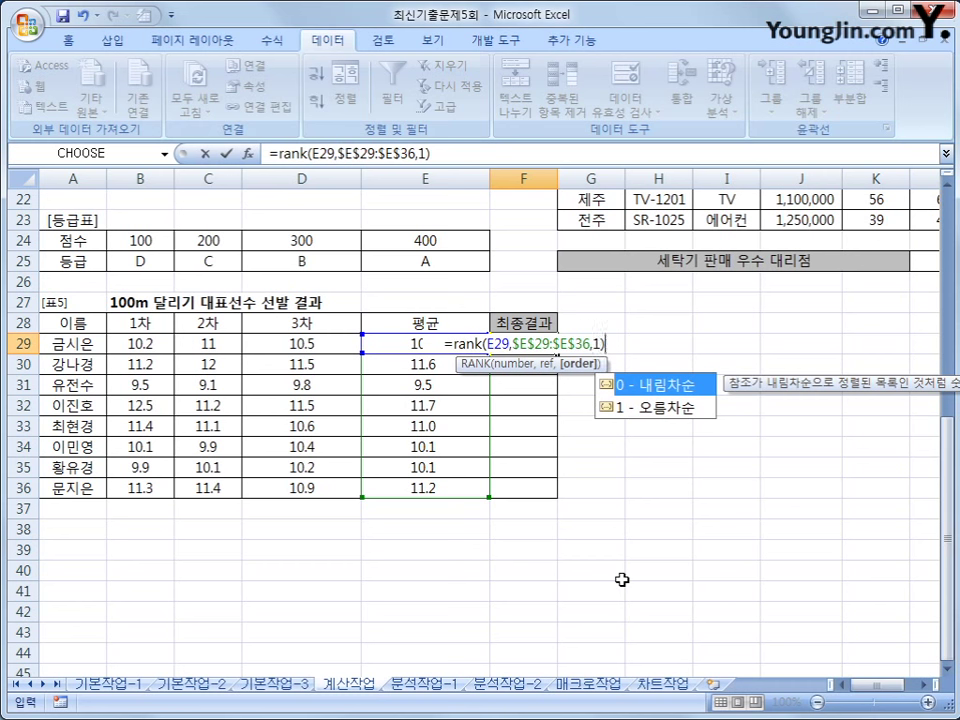
key("Return")
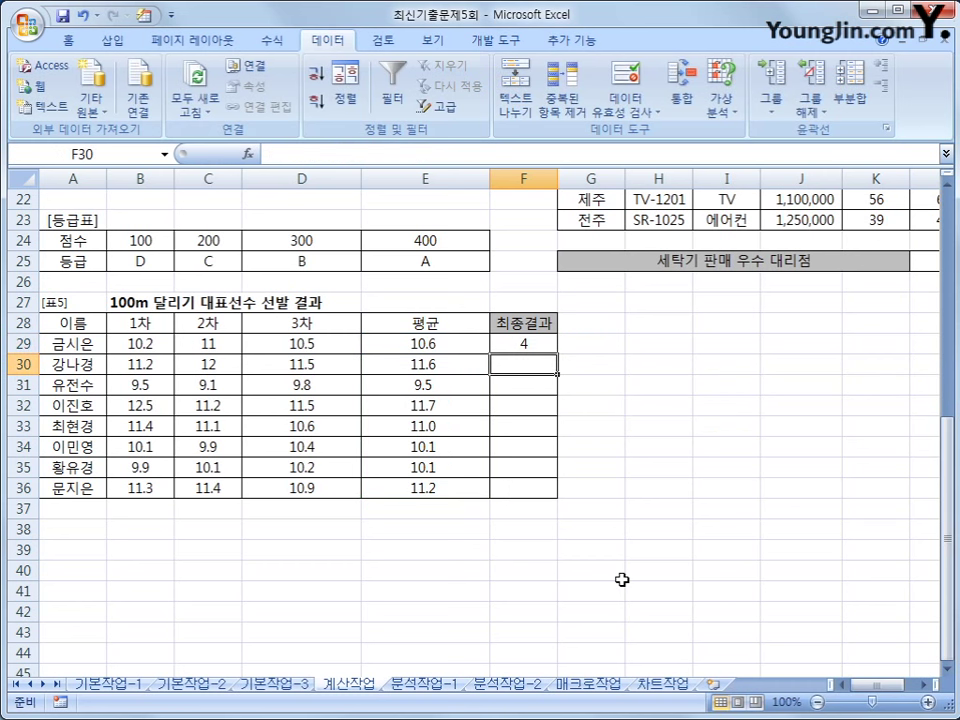
Copy the RANK formula from F29 down to F36
left_click(500, 342)
left_click_drag(555, 356, 566, 508)
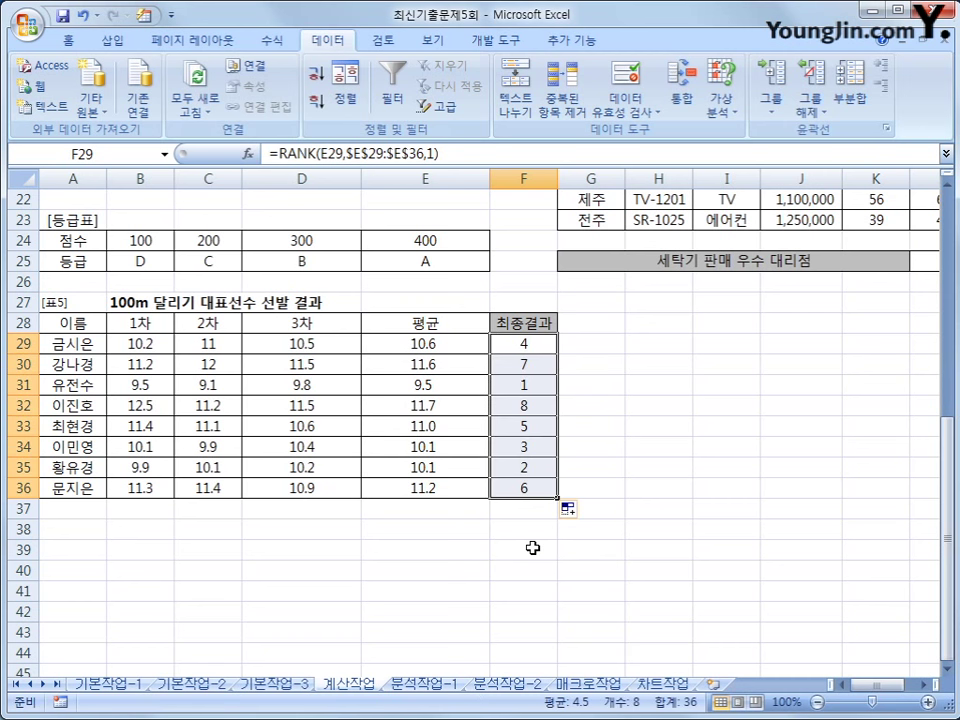
left_click(532, 344)
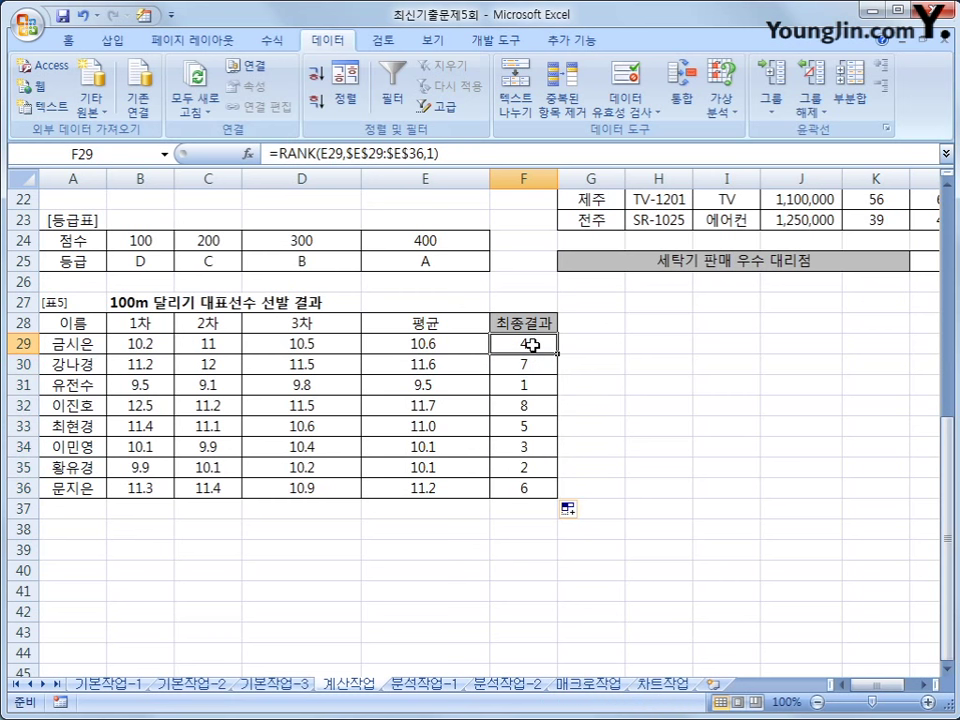
Wrap F29's rank in =IF(RANK(E29,$E$29:$E$36,1)<=3,"선발","")
left_click(281, 154)
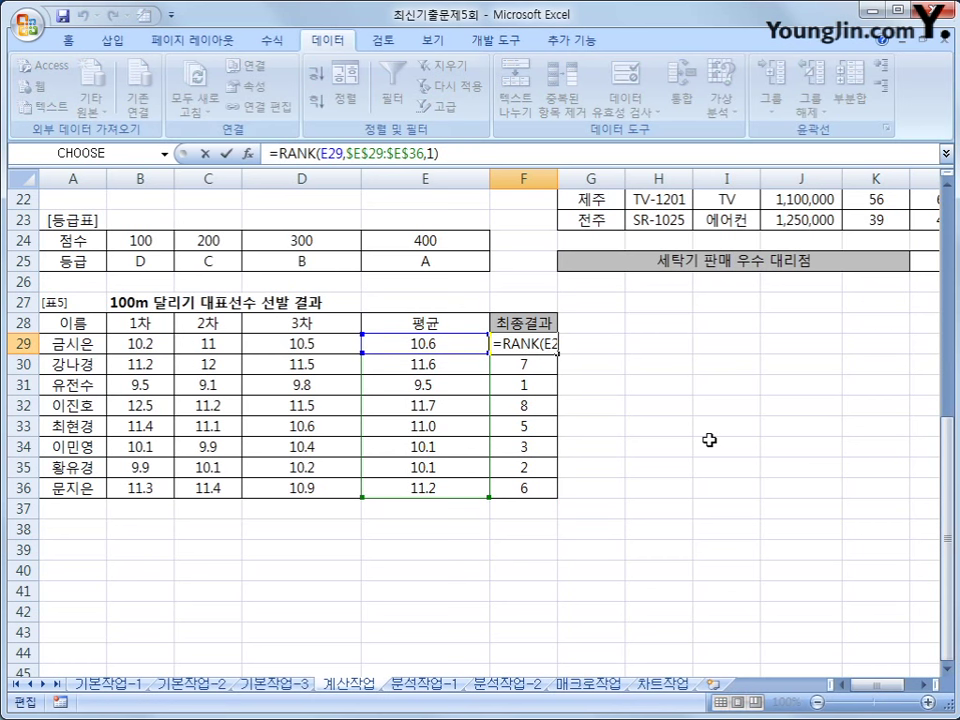
type("if(")
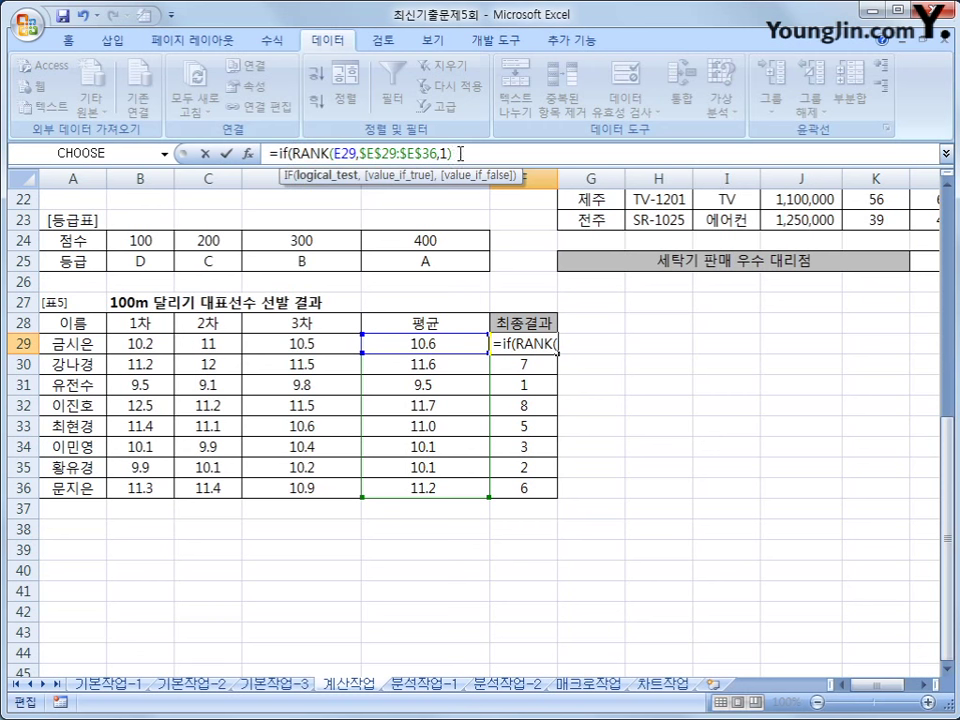
type("<=3")
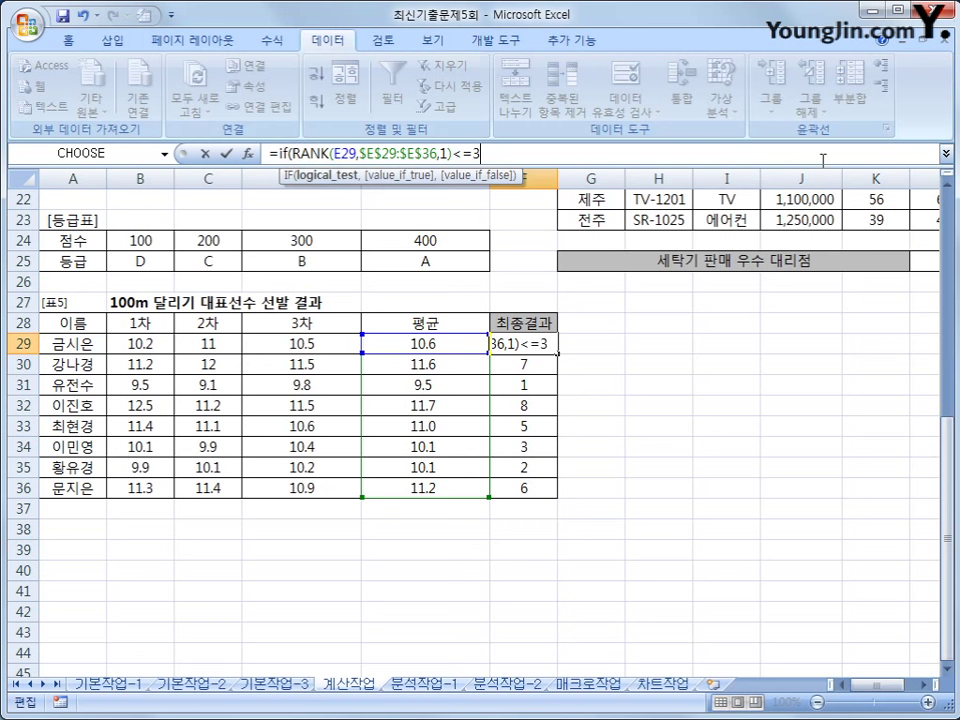
type(",\"ㅅ")
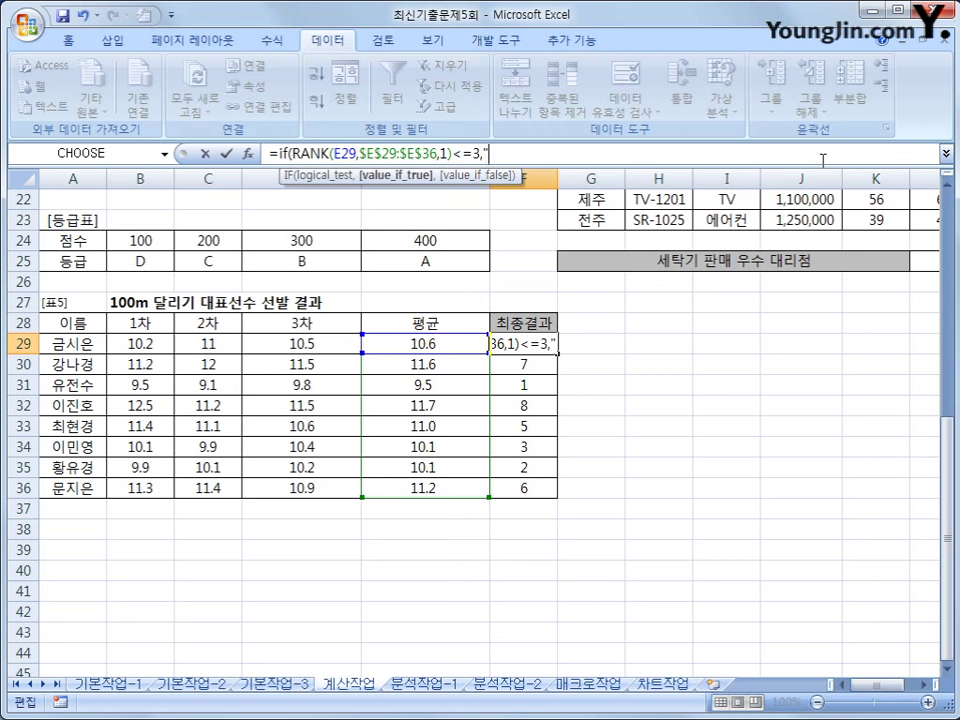
type("선발\"")
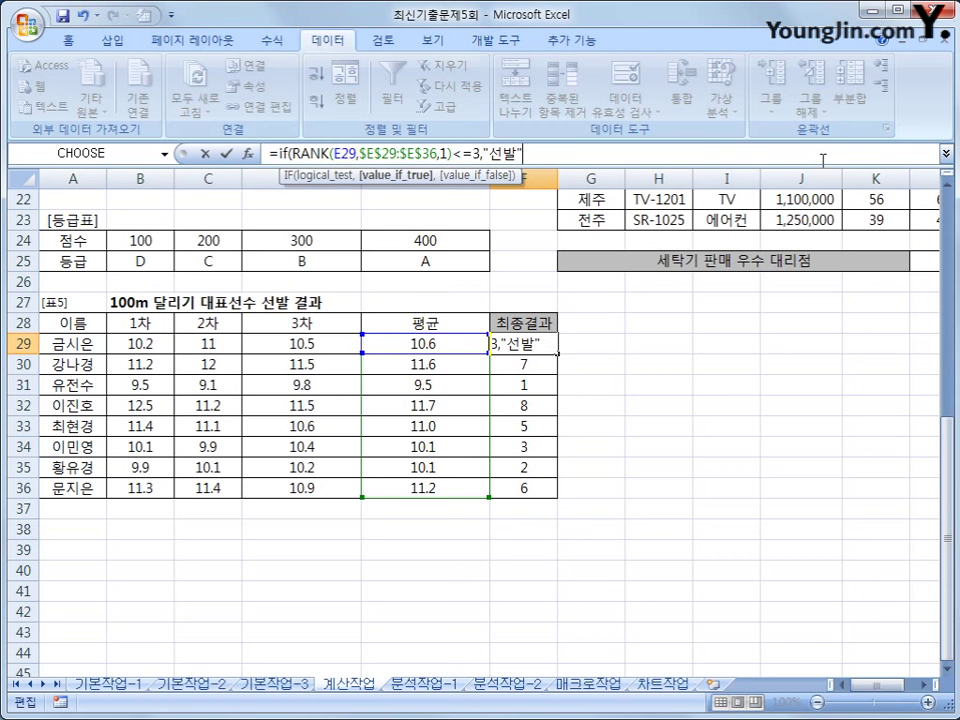
type(",\"\")")
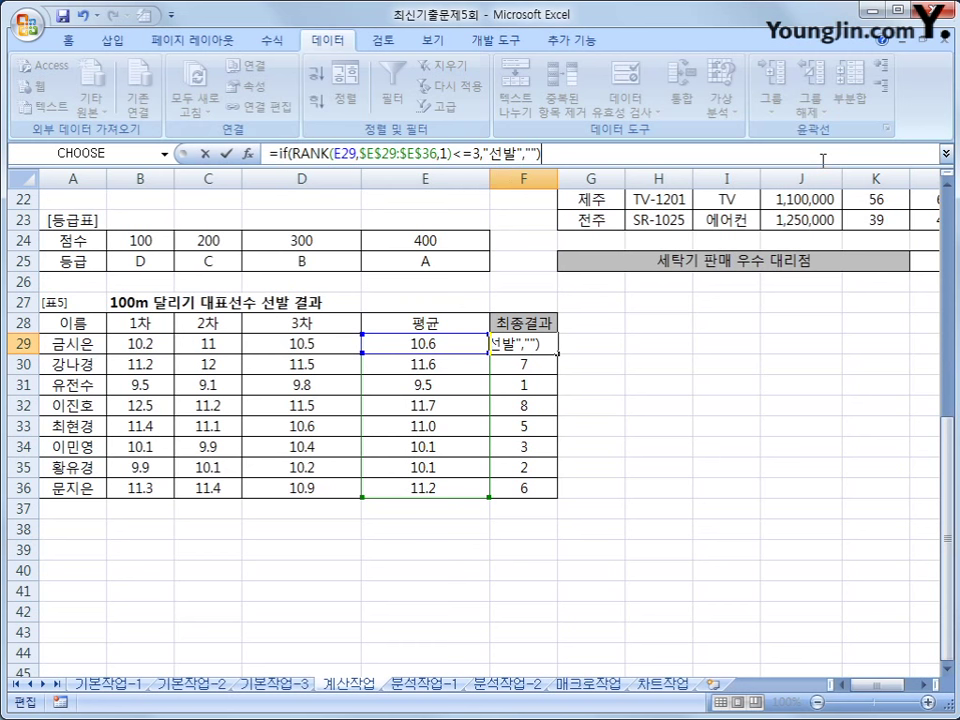
key("Return")
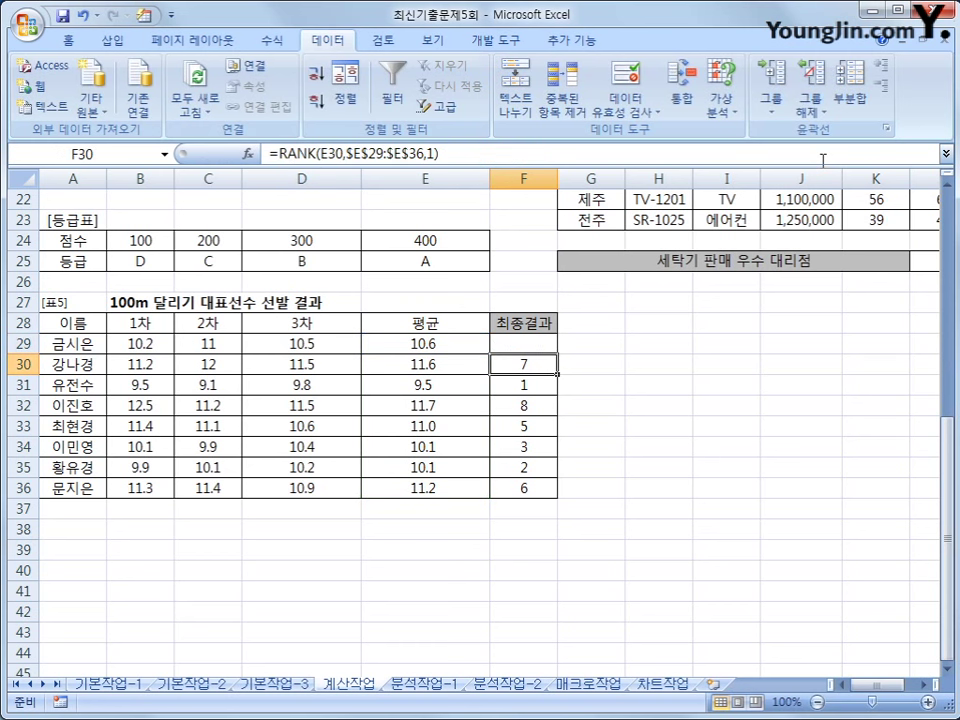
Copy the 선발 formula down to F36 and check results in F31, F34 and F35
left_click(549, 347)
left_click_drag(556, 354, 556, 503)
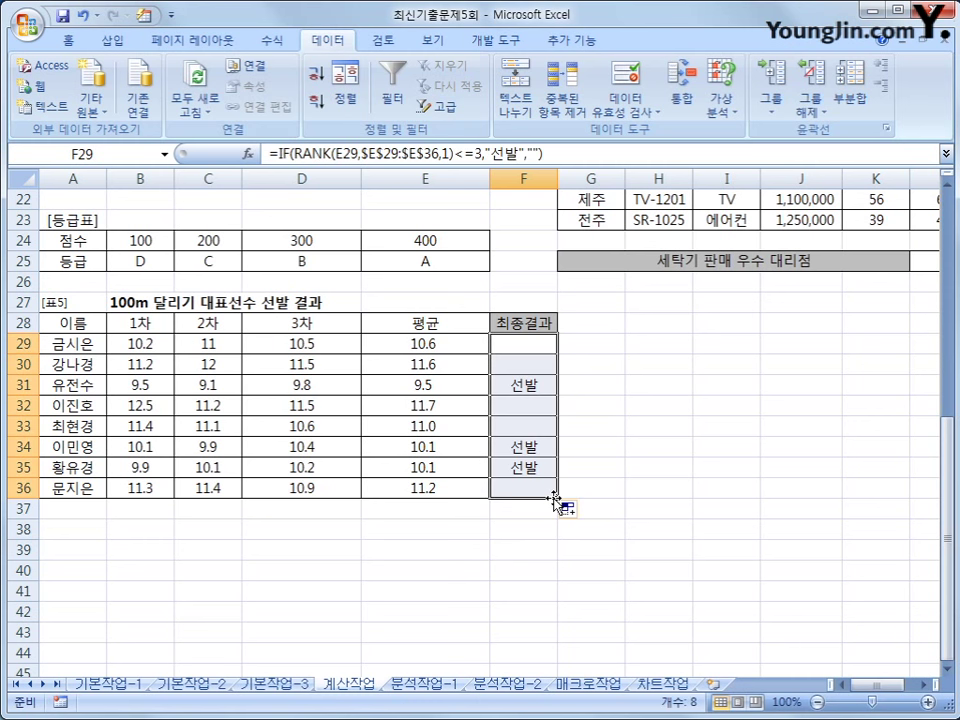
left_click(530, 387)
left_click(524, 450)
left_click(523, 470)
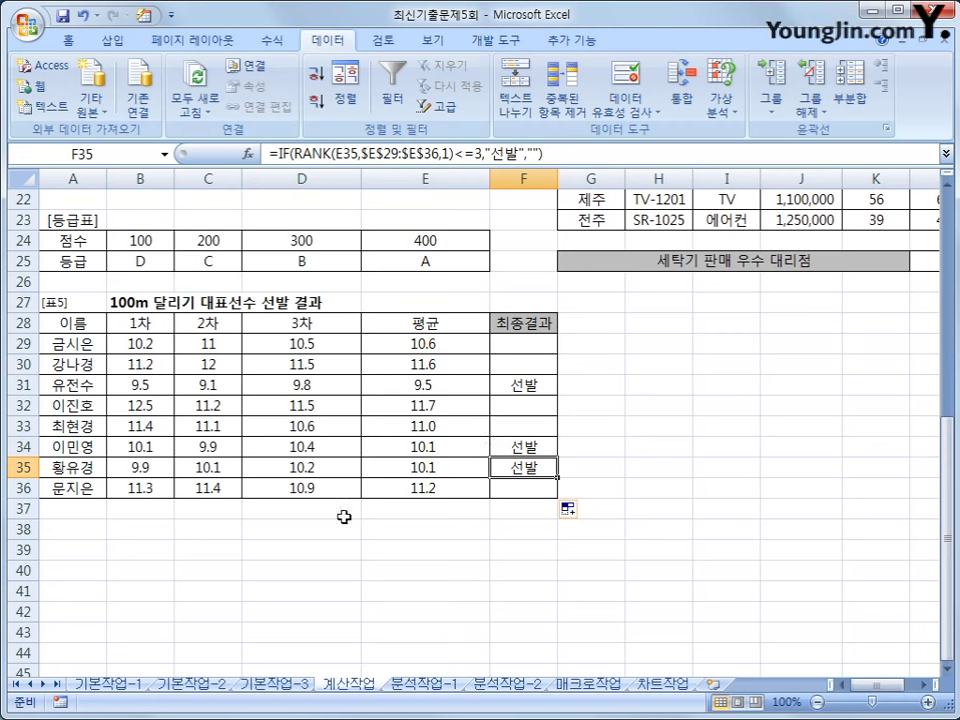
Go to the 분석작업-1 sheet
scroll(320, 562, "up", 6)
scroll(317, 550, "up", 1)
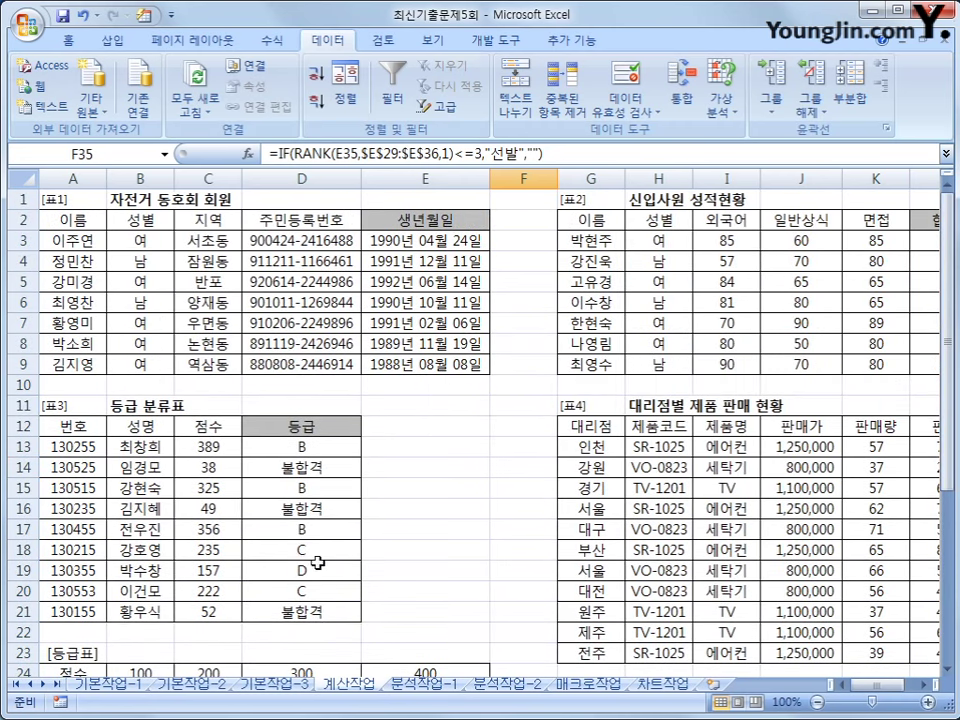
left_click(420, 684)
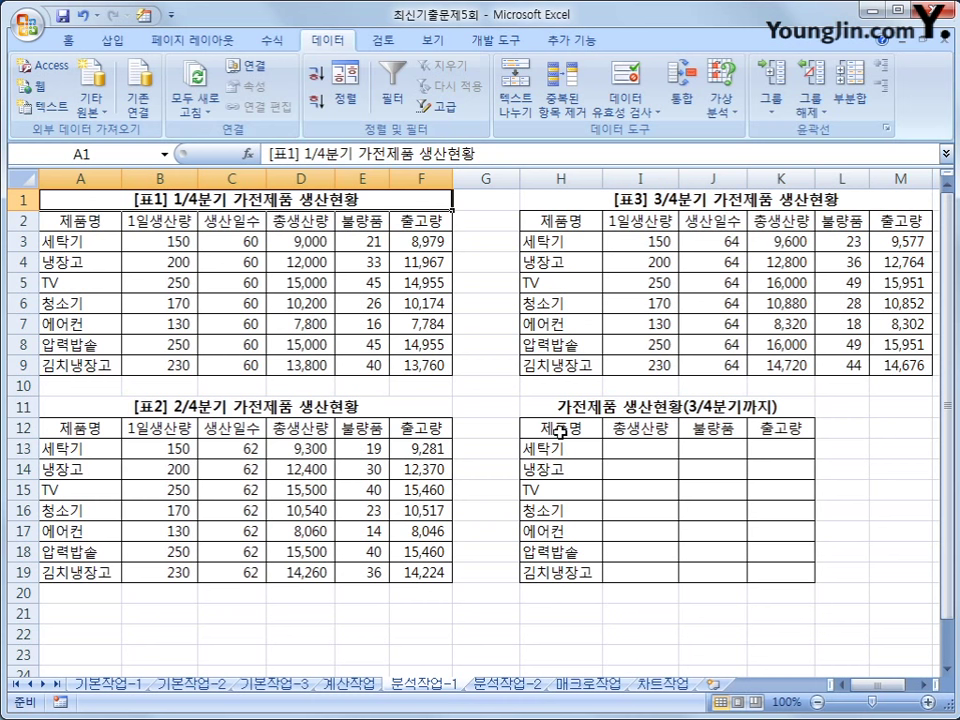
Select the summary table H12:K19 and start a Consolidate using the 평균 function
left_click(706, 286)
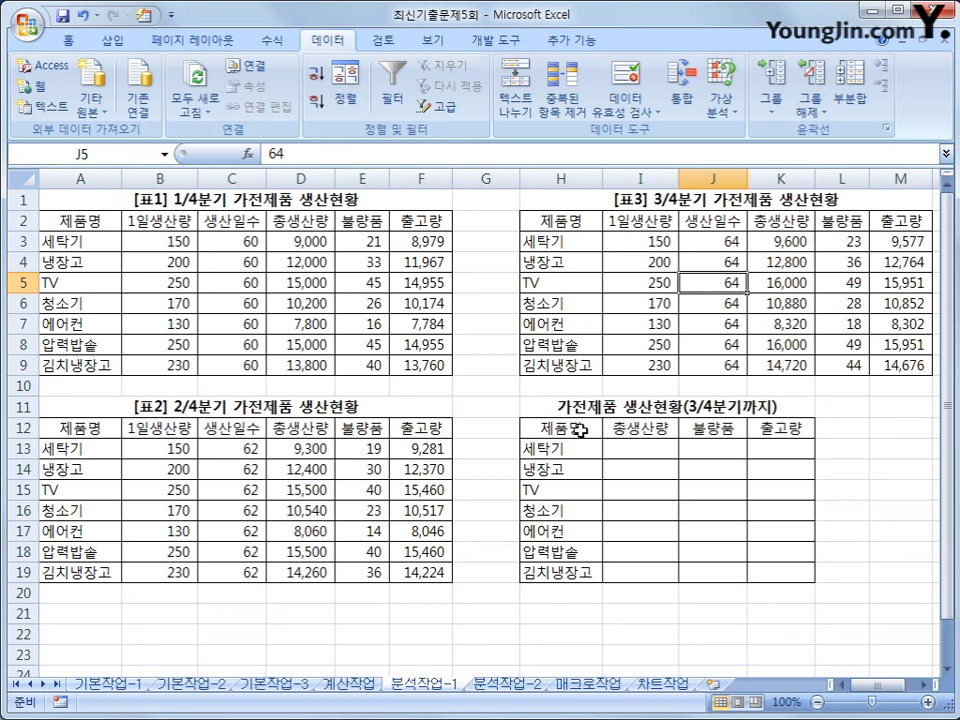
left_click_drag(580, 430, 760, 572)
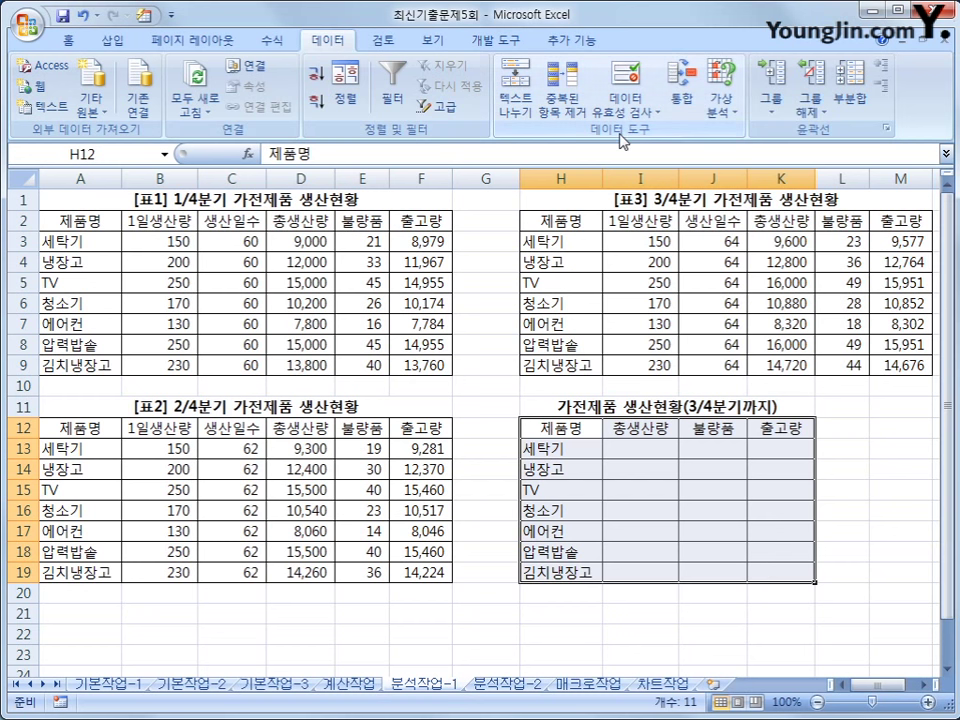
left_click(681, 100)
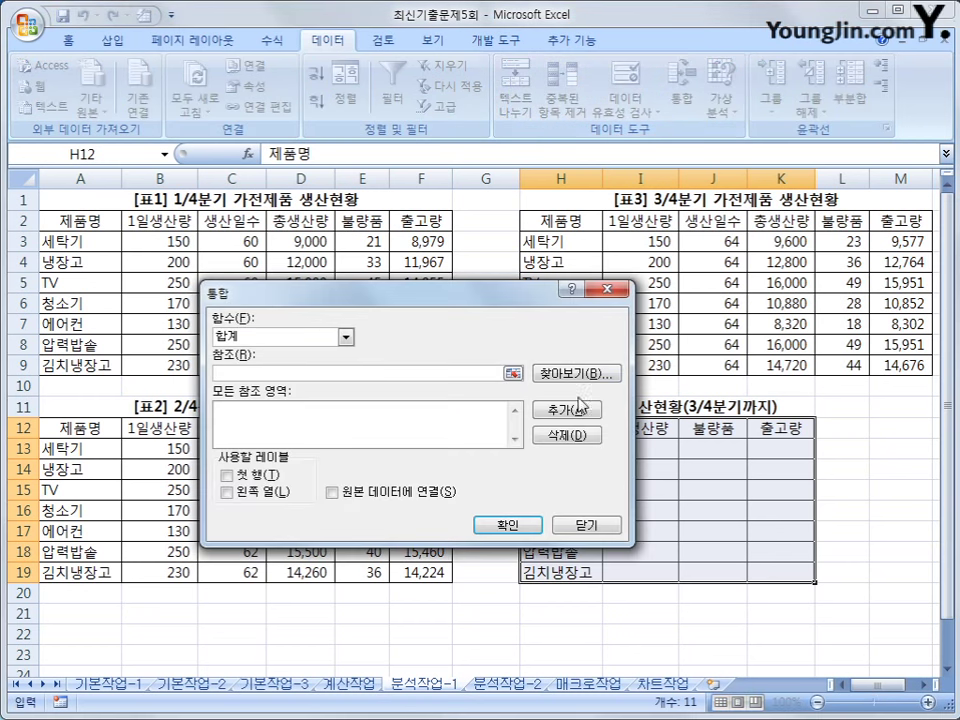
left_click(345, 337)
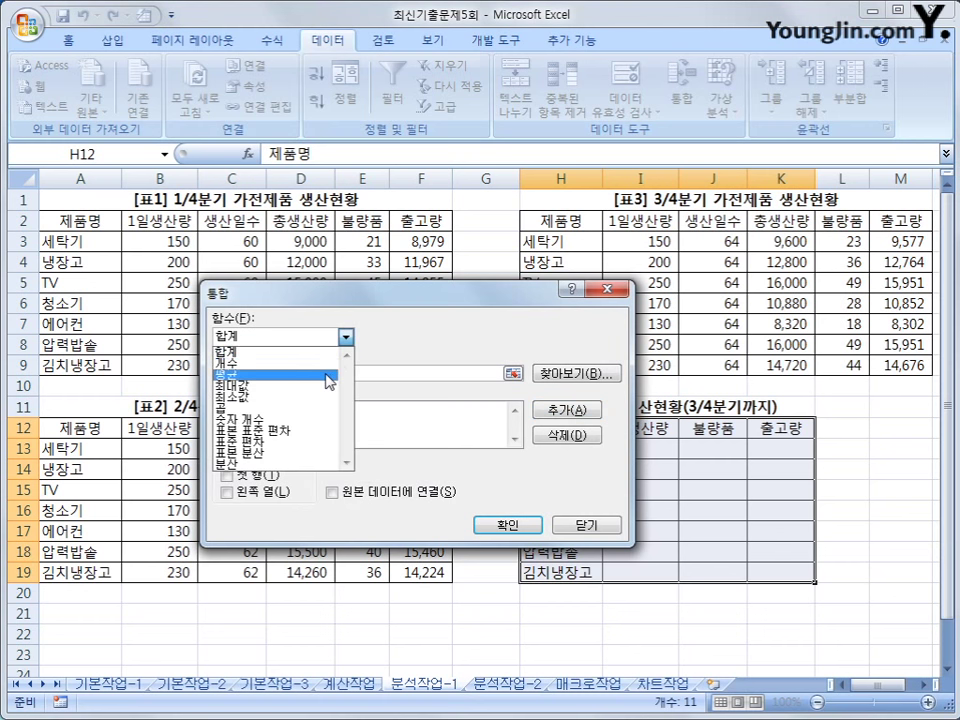
left_click(328, 371)
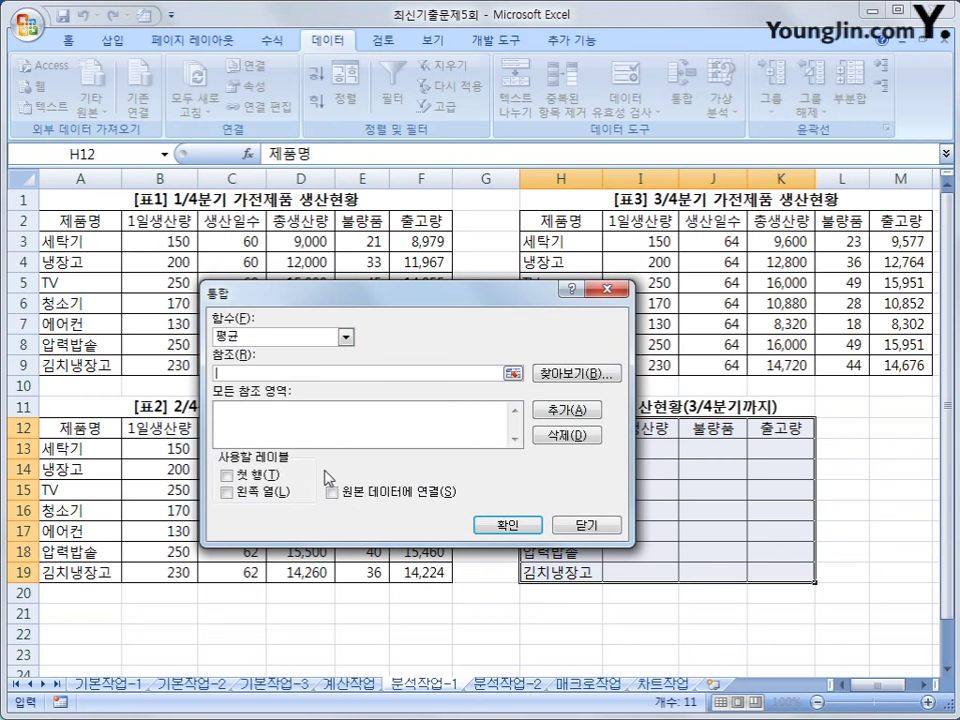
Add the 1/4, 2/4 and 3/4분기 tables as sources, use top row and left column labels
left_click_drag(70, 221, 408, 368)
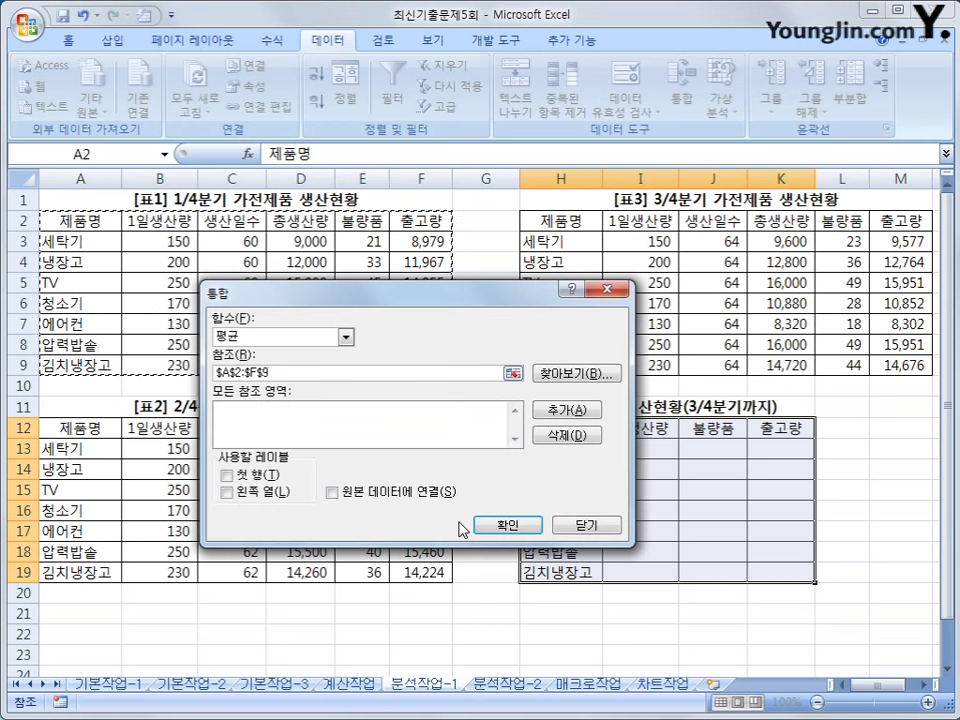
left_click(566, 410)
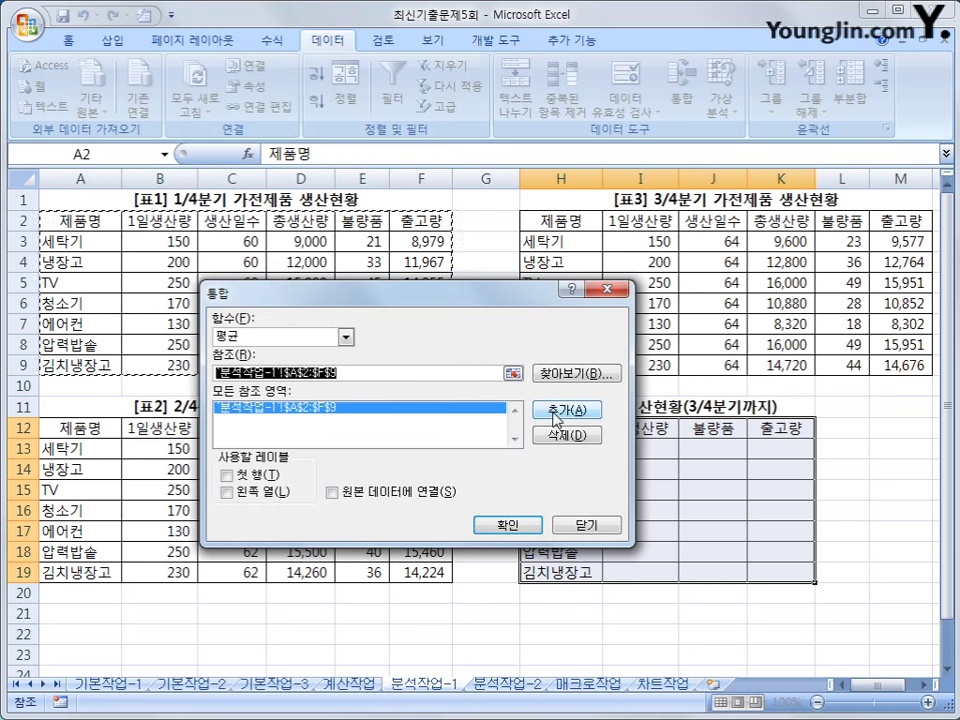
left_click_drag(100, 428, 410, 572)
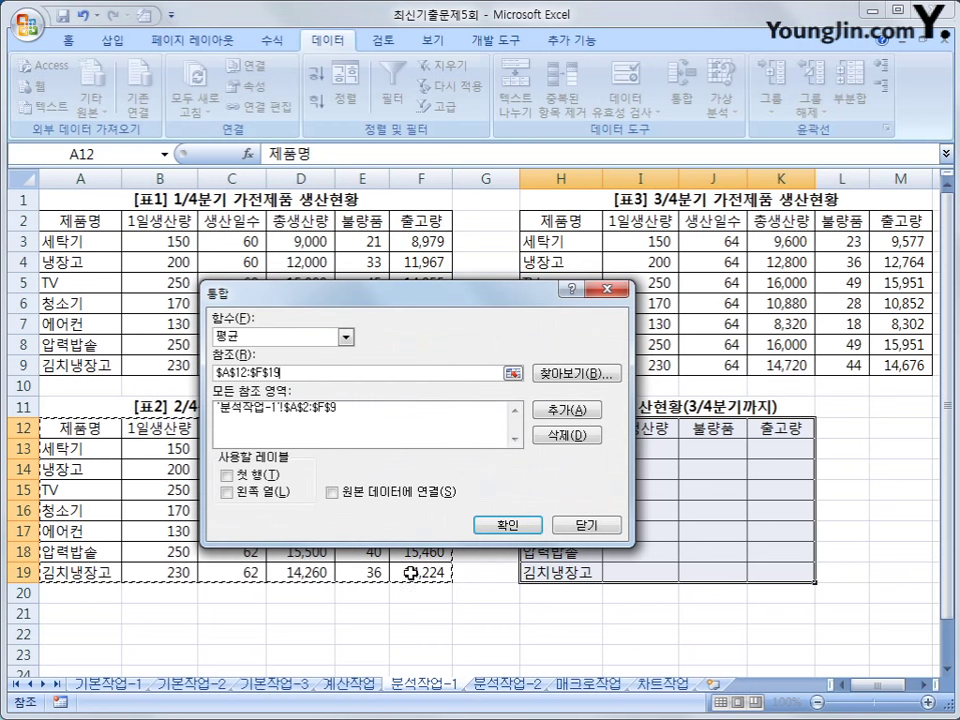
left_click(555, 414)
left_click_drag(579, 219, 935, 366)
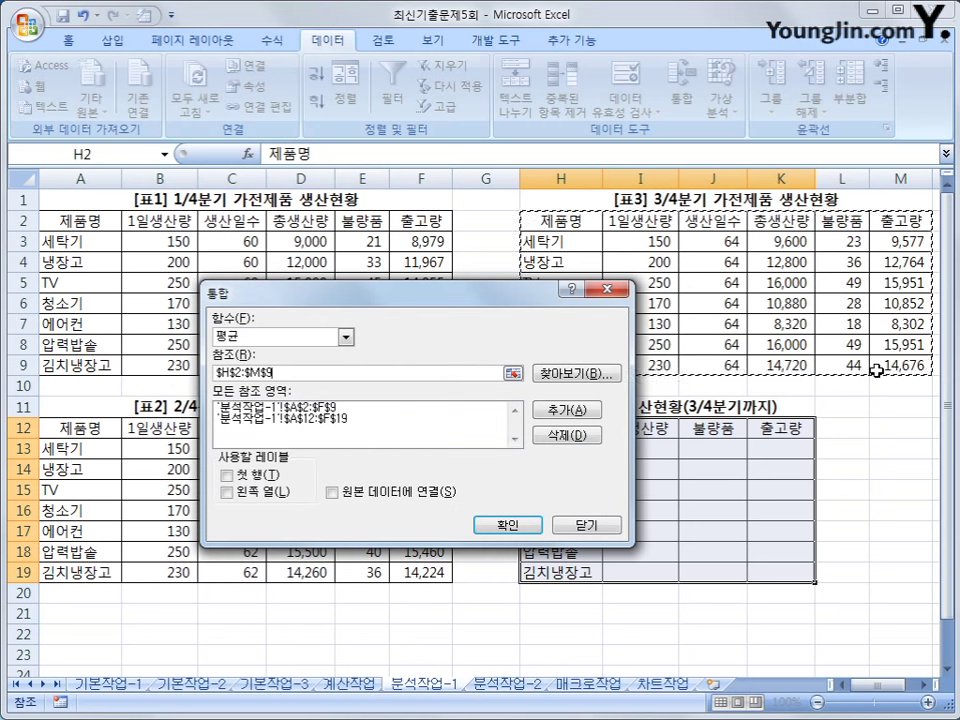
left_click(548, 410)
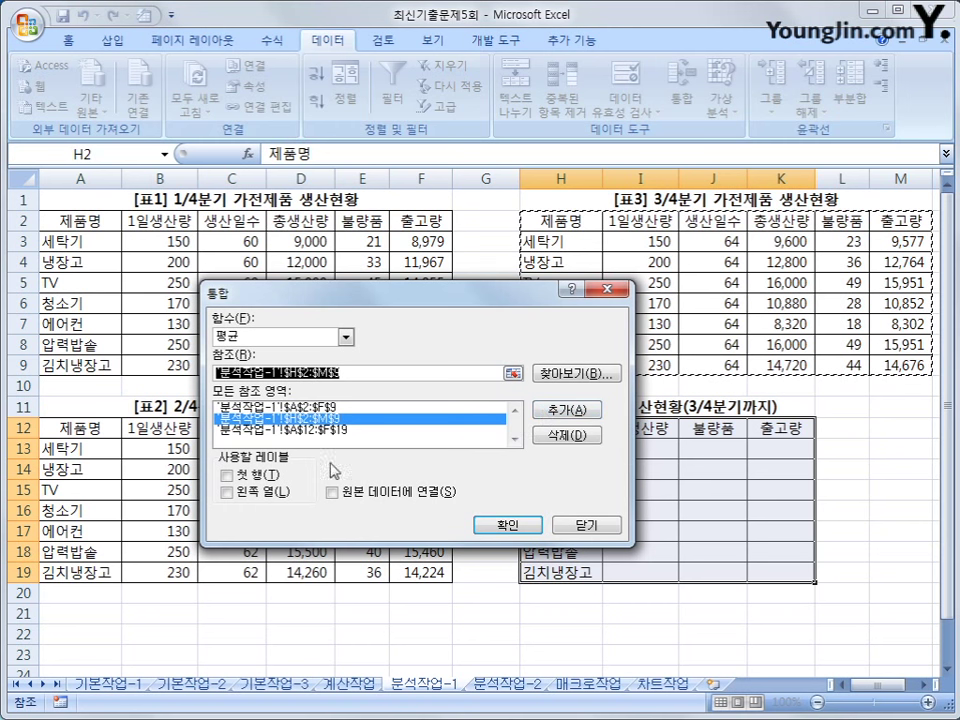
left_click(262, 479)
left_click(259, 496)
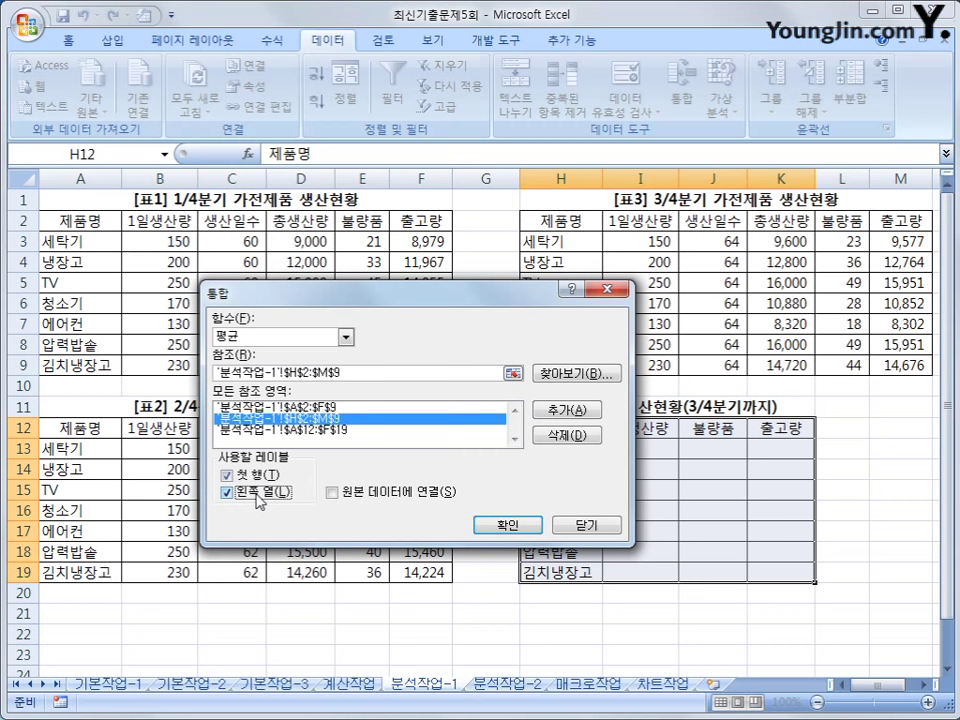
left_click(495, 525)
left_click(771, 571)
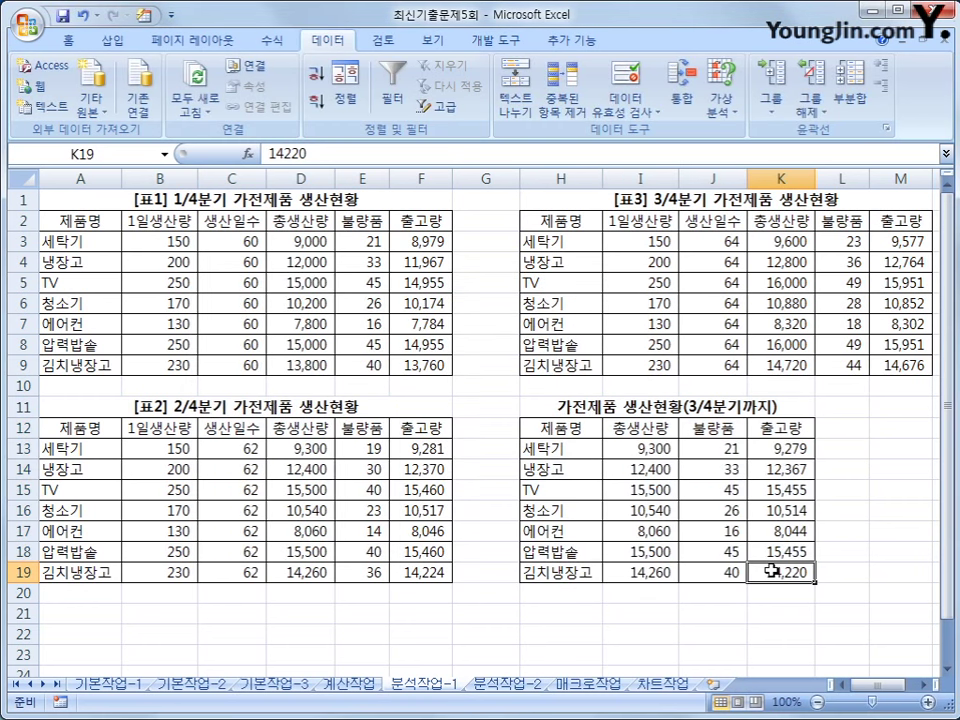
On the 분석작업-2 sheet, name cell B15 식대
left_click(505, 687)
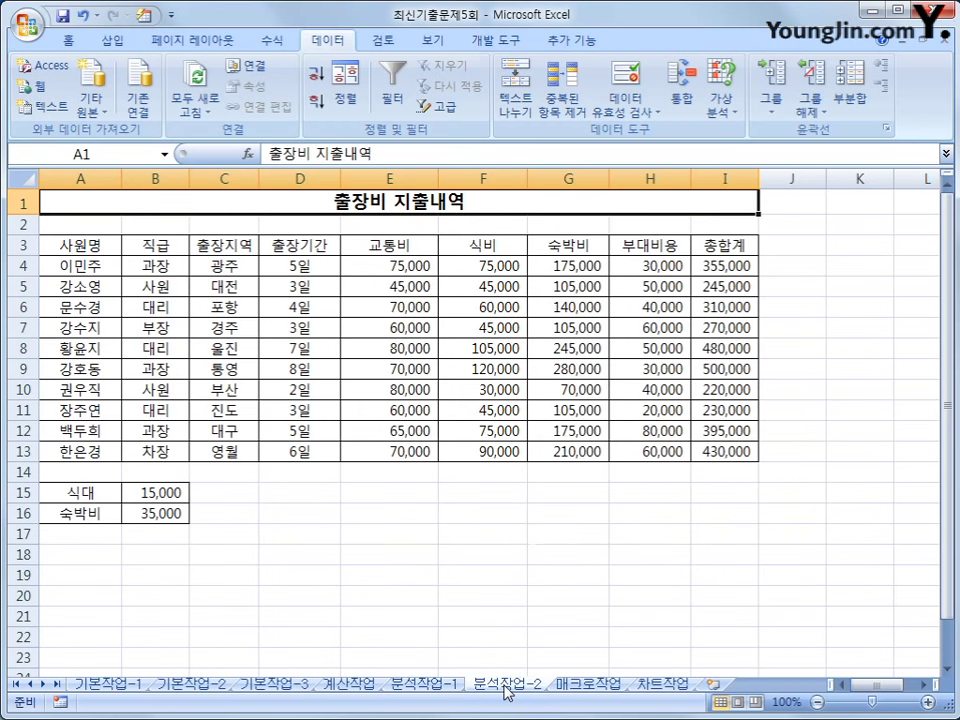
left_click(532, 537)
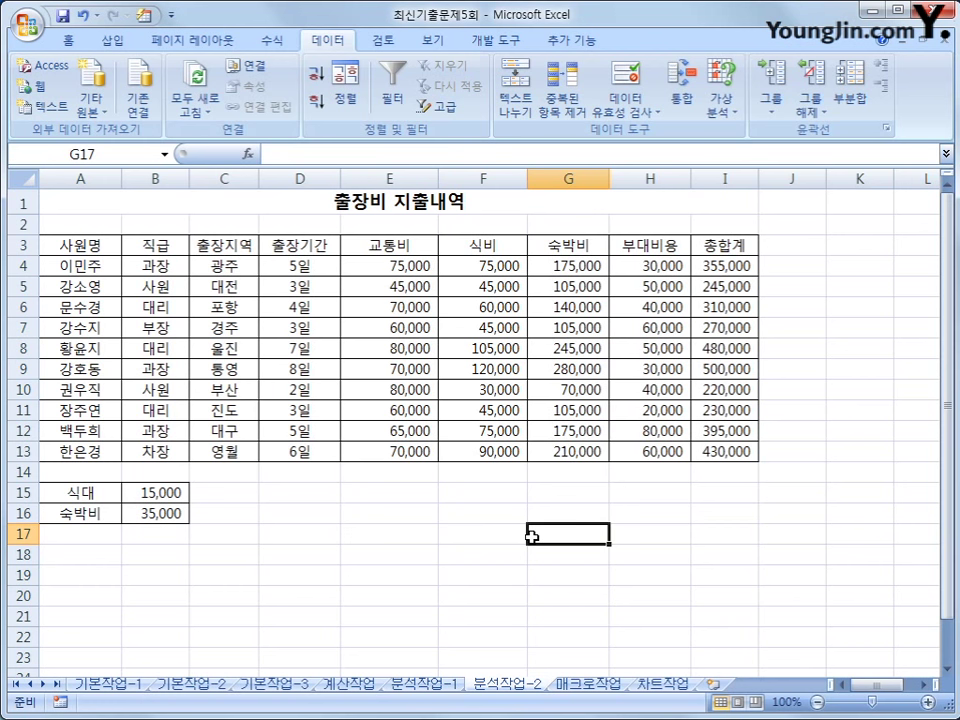
left_click(170, 492)
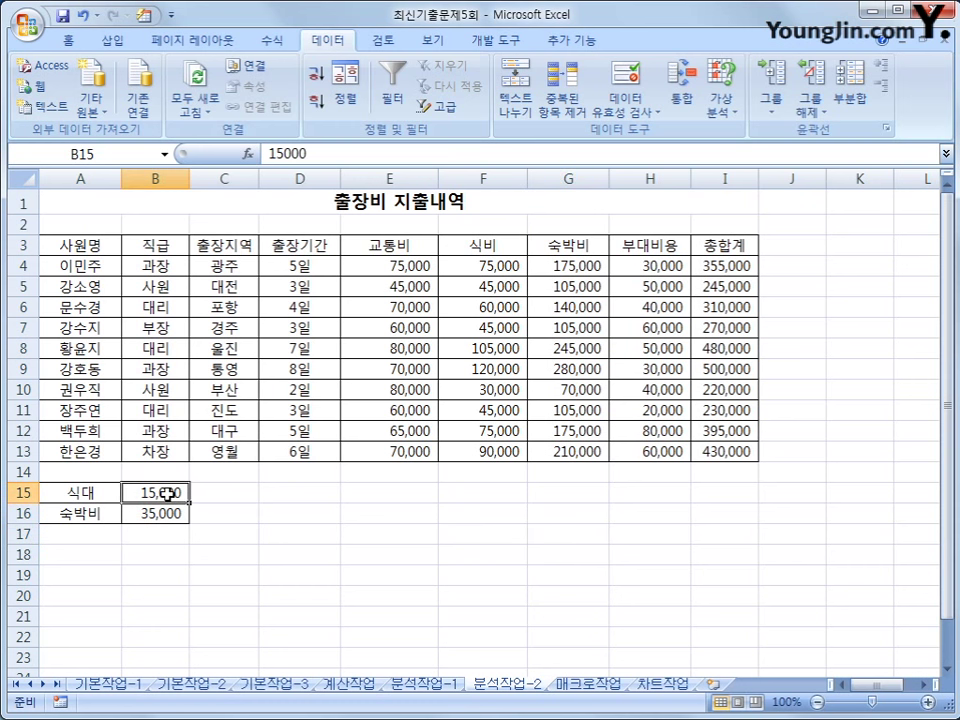
left_click(131, 152)
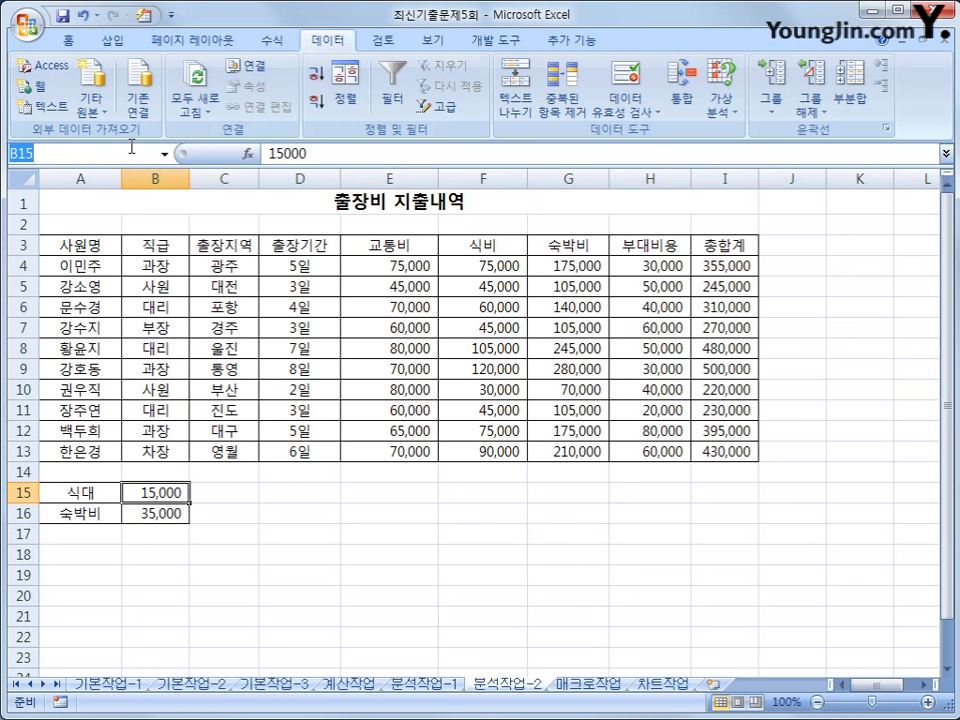
type("식대")
key("Return")
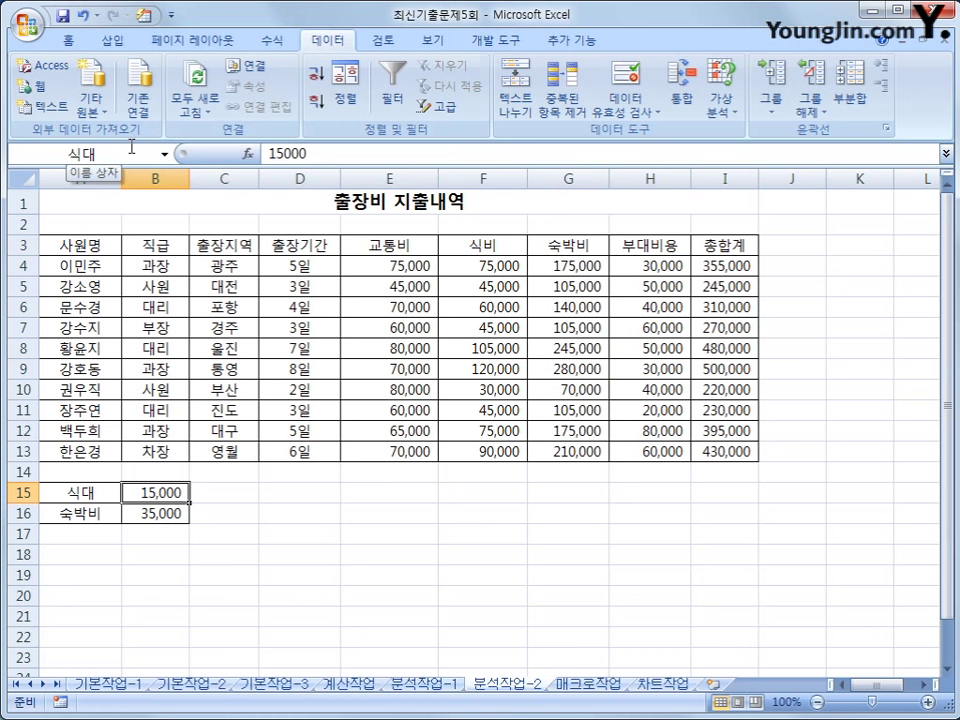
Enter the employees' names in the Name Box for the totals in I4 and I9
left_click(738, 266)
left_click(103, 154)
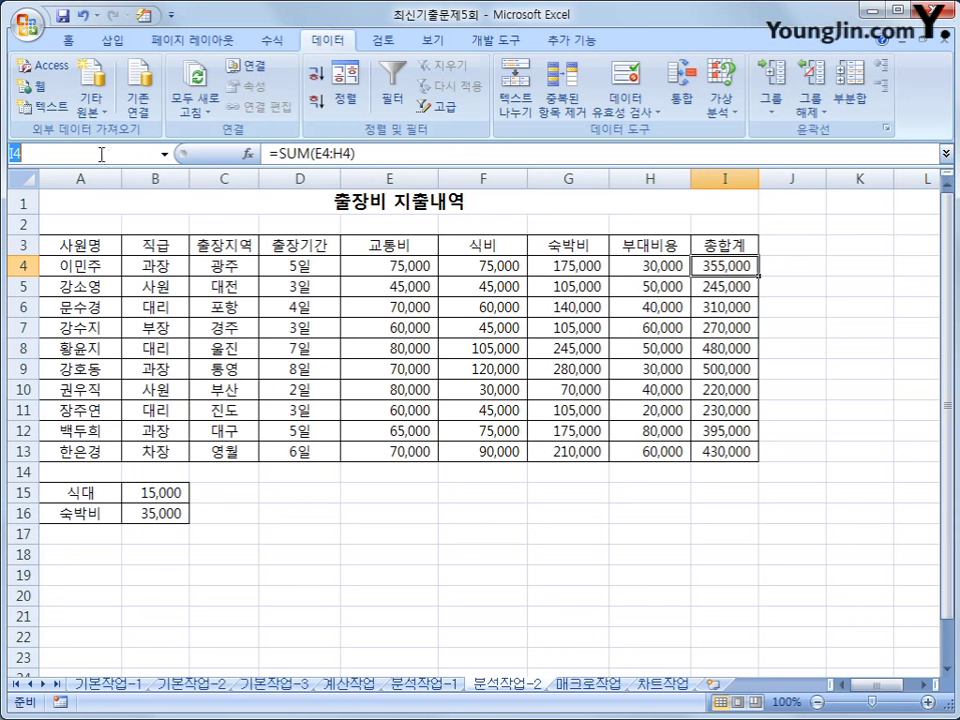
type("이민주")
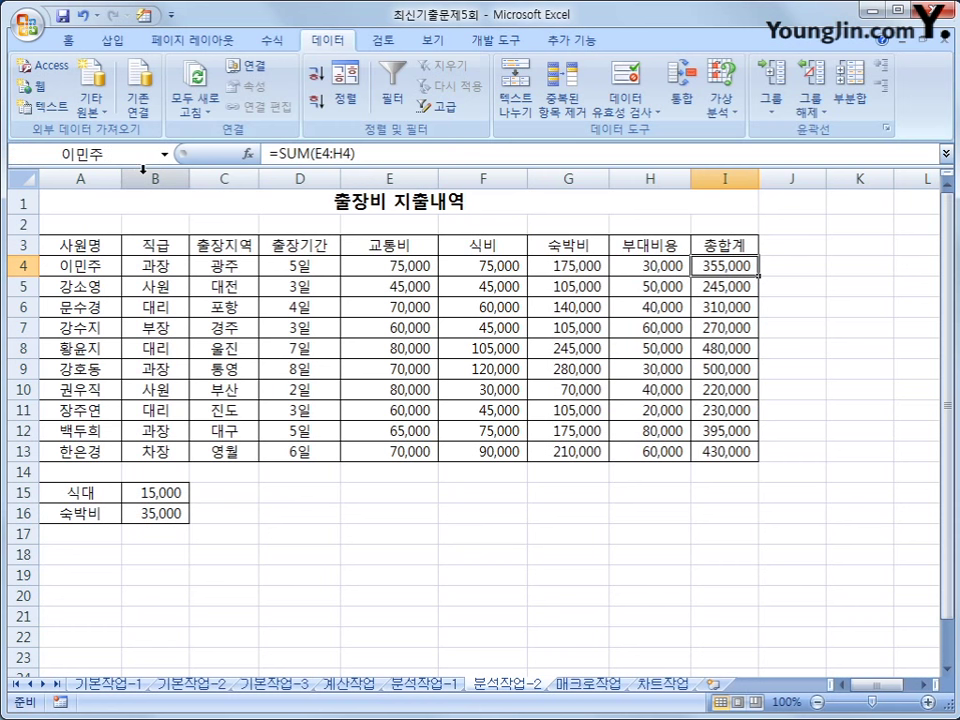
left_click(718, 367)
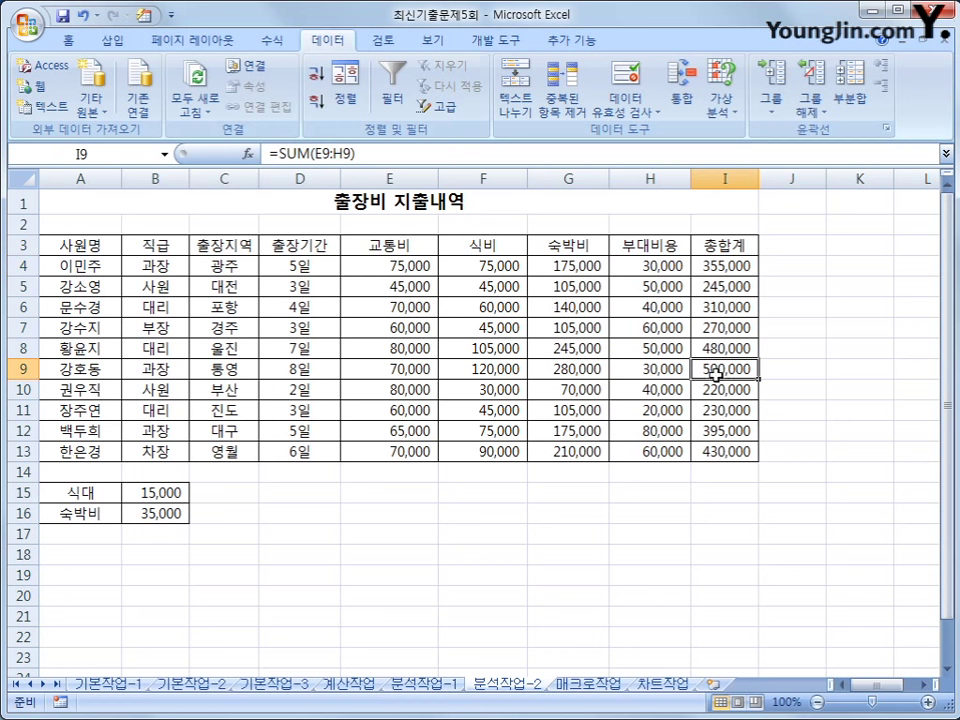
left_click(113, 155)
type("강호동")
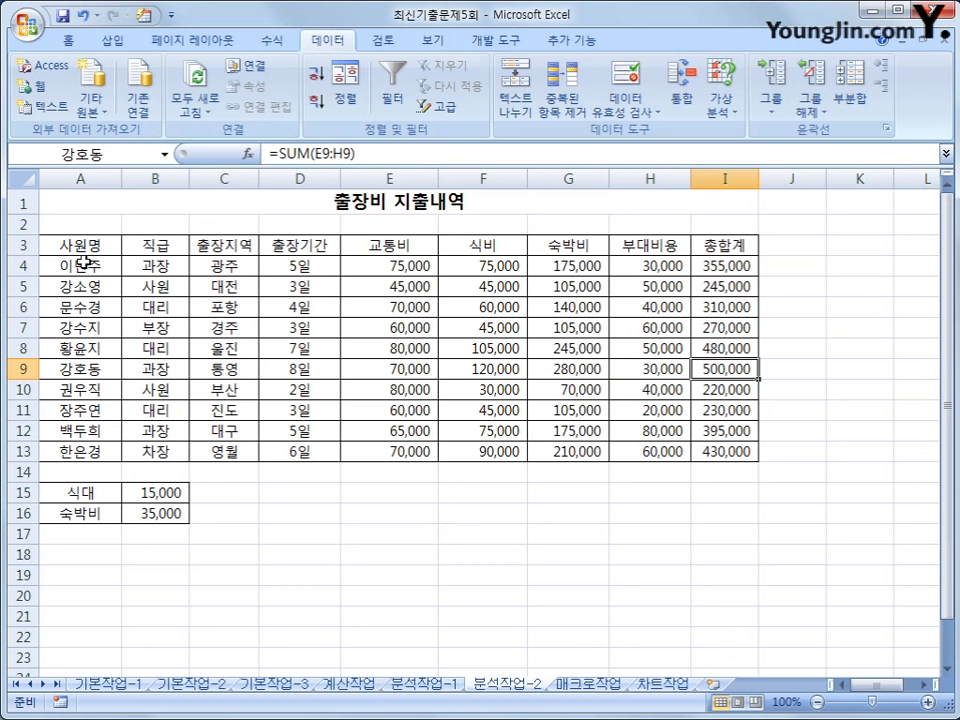
Name total cell I12 after its employee, then select the 식대 cell B15
left_click(725, 435)
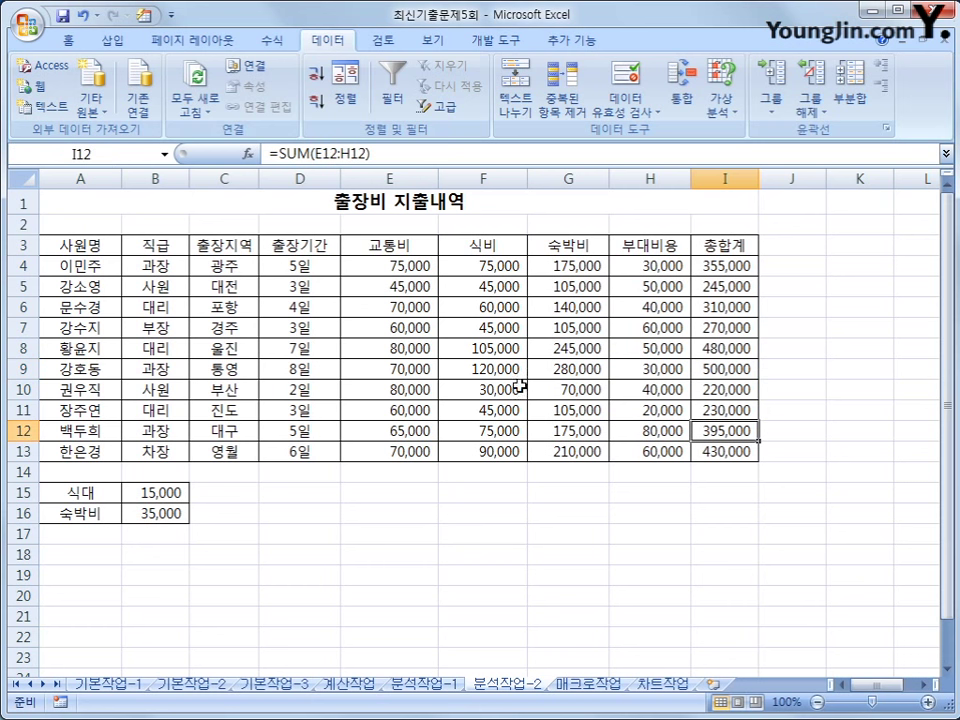
left_click(115, 155)
type("ㅂ")
type("ㅐㄱㄷ")
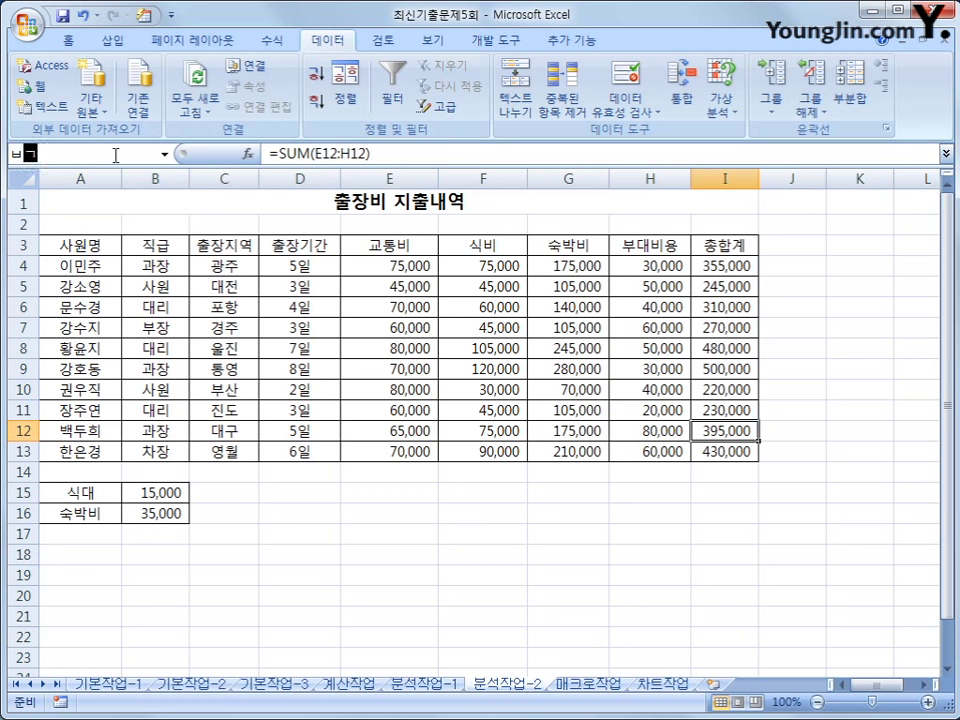
type("ㅜㅎㅢ")
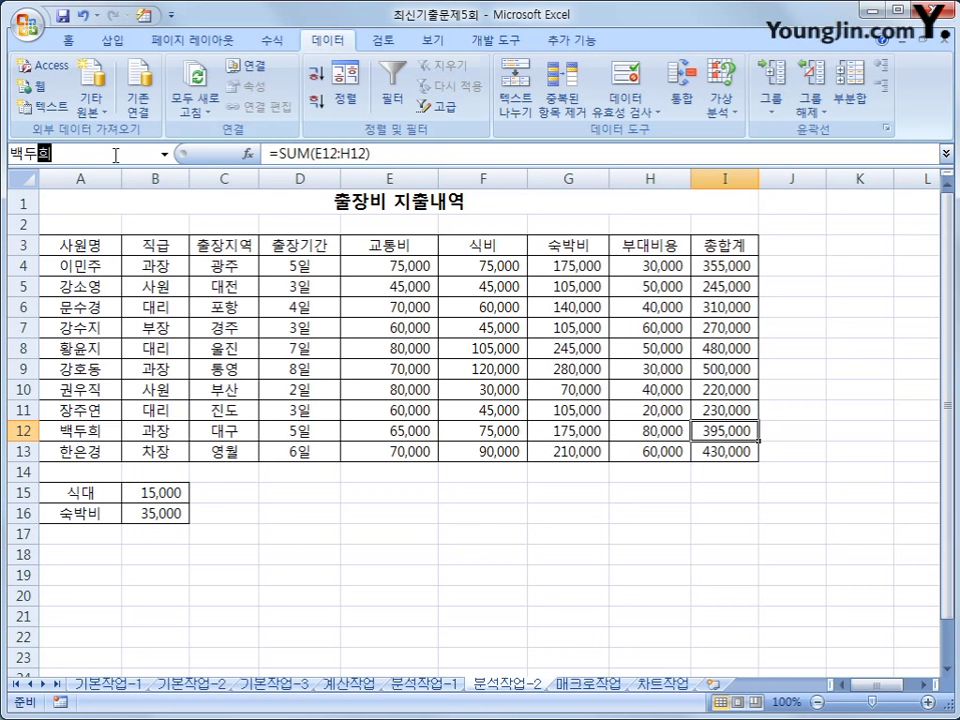
key("Return")
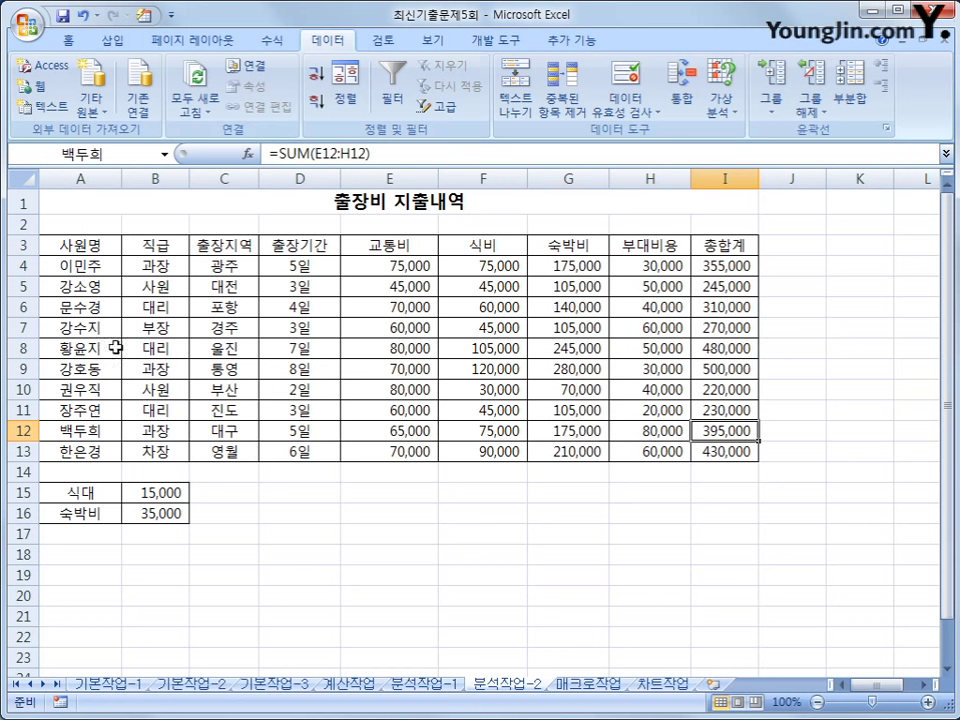
left_click(315, 546)
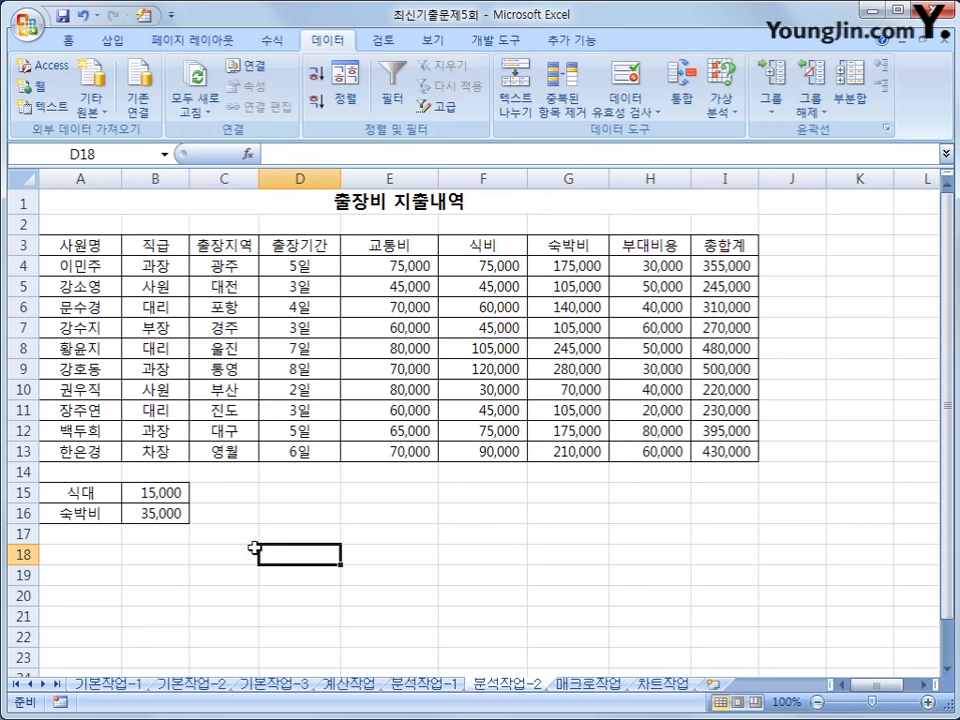
left_click(165, 494)
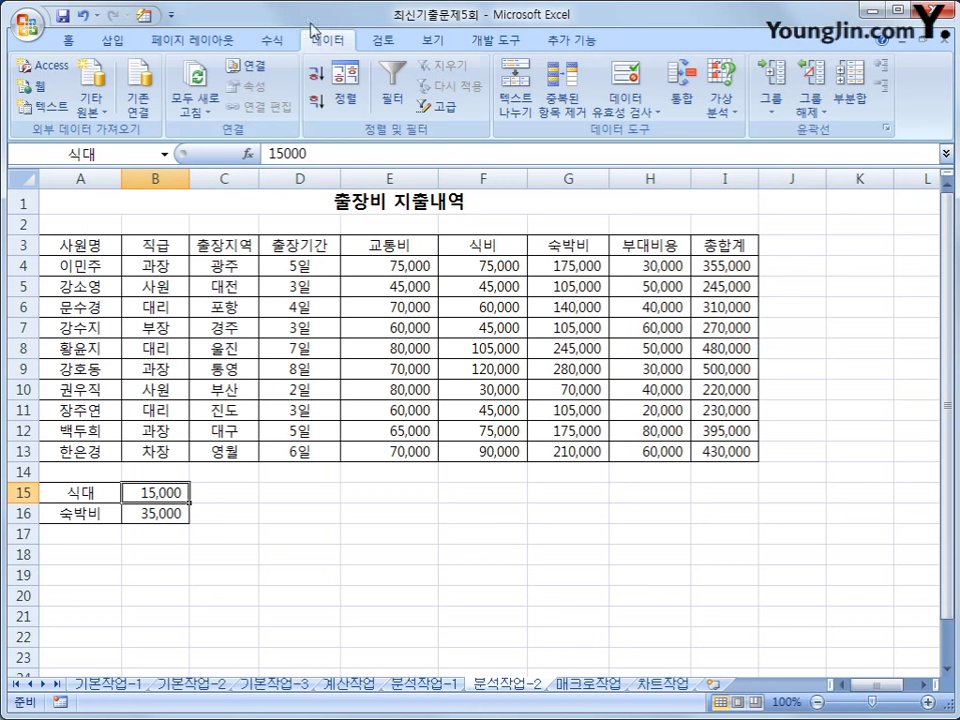
In Scenario Manager, add scenario 식대인상 setting the meal cost to 20000
left_click(733, 118)
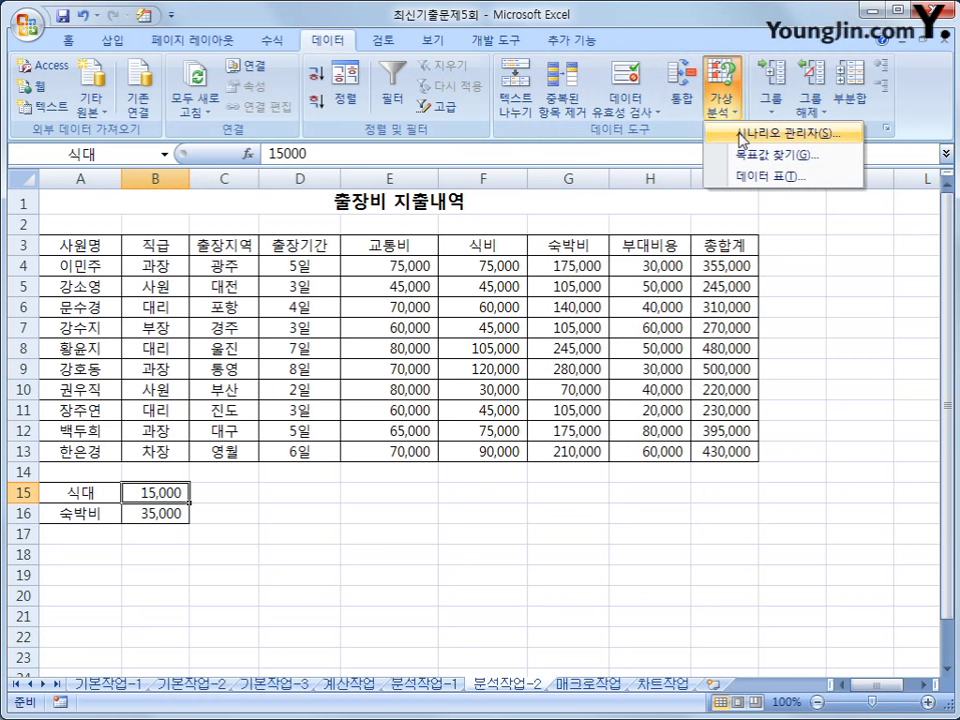
left_click(741, 134)
left_click_drag(551, 270, 810, 225)
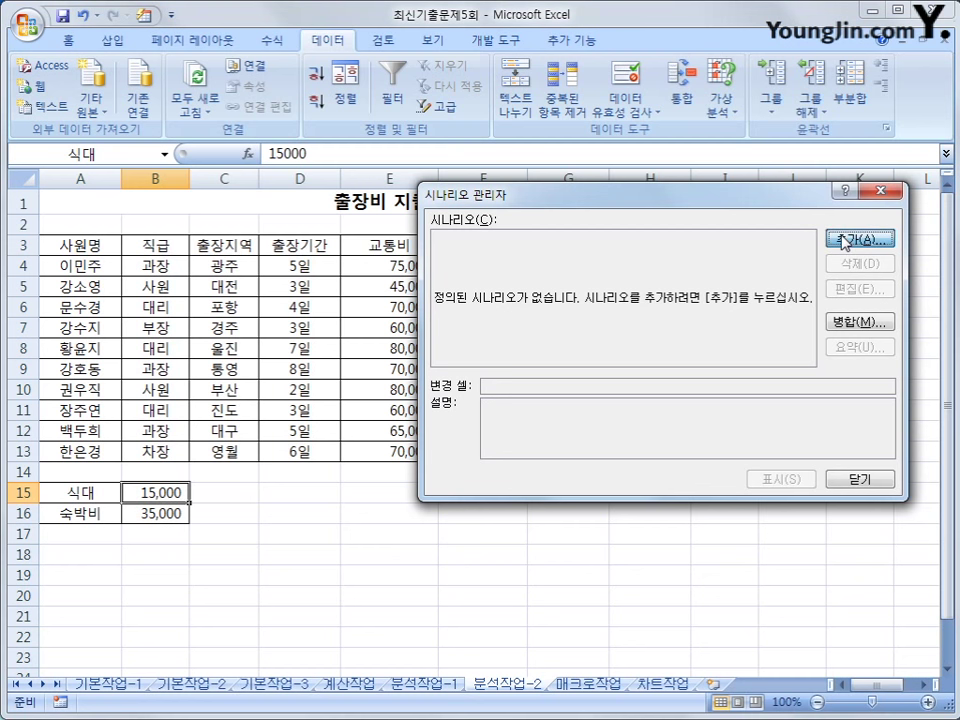
left_click(847, 240)
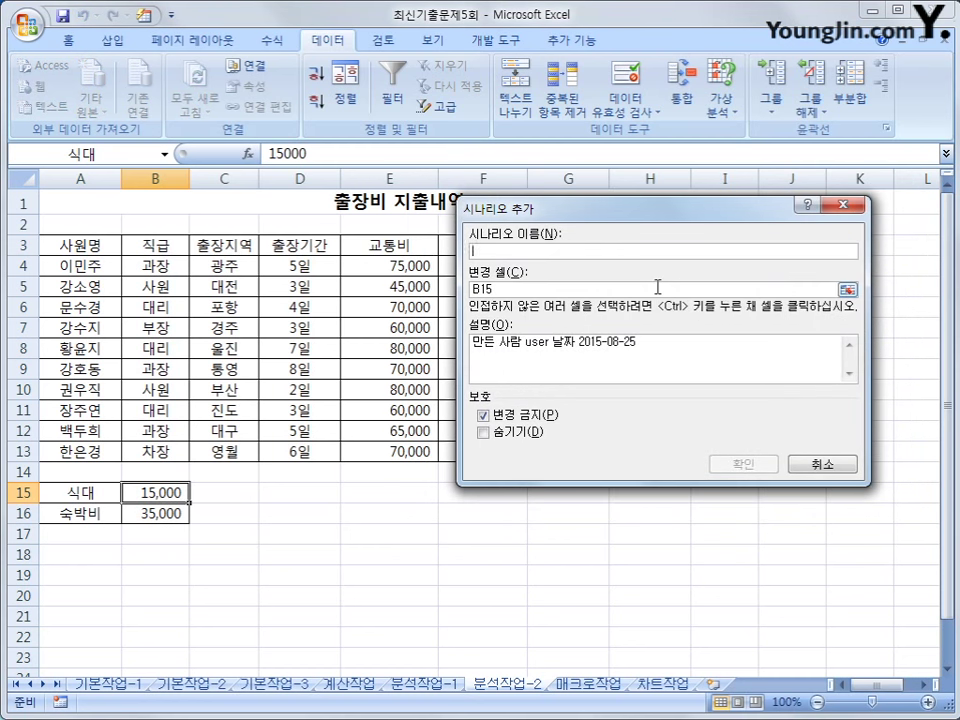
type("식대인상")
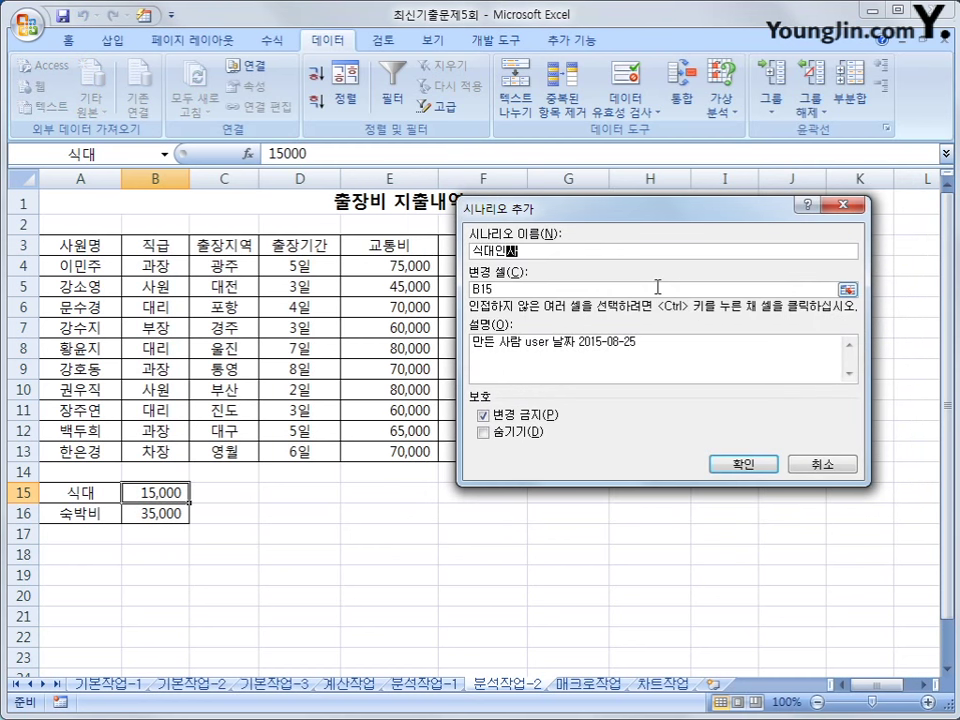
left_click(740, 463)
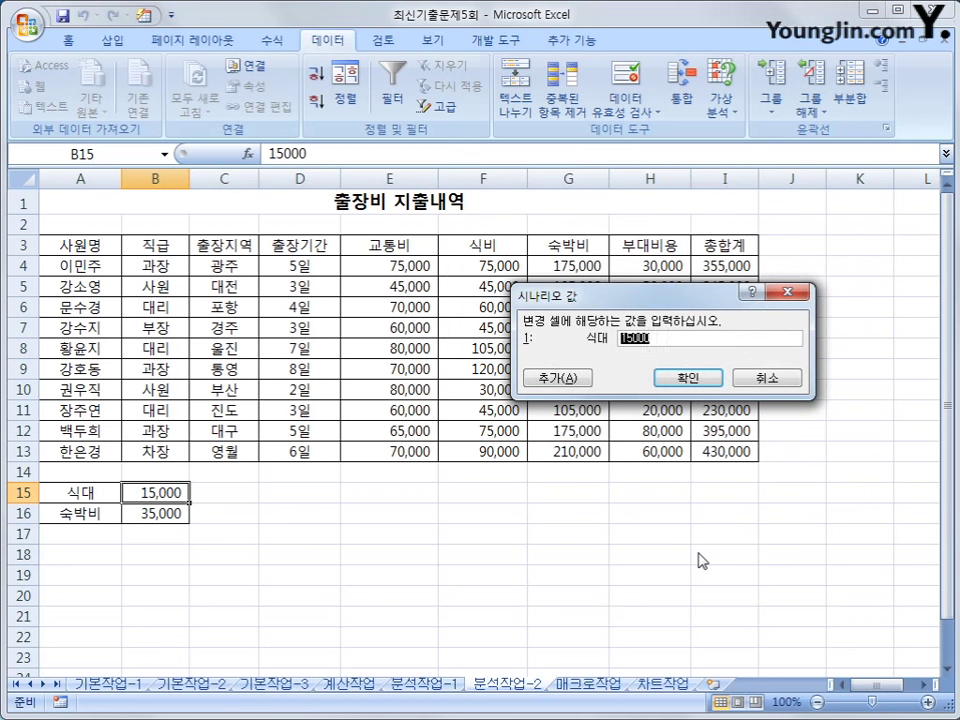
type("20000")
left_click(557, 378)
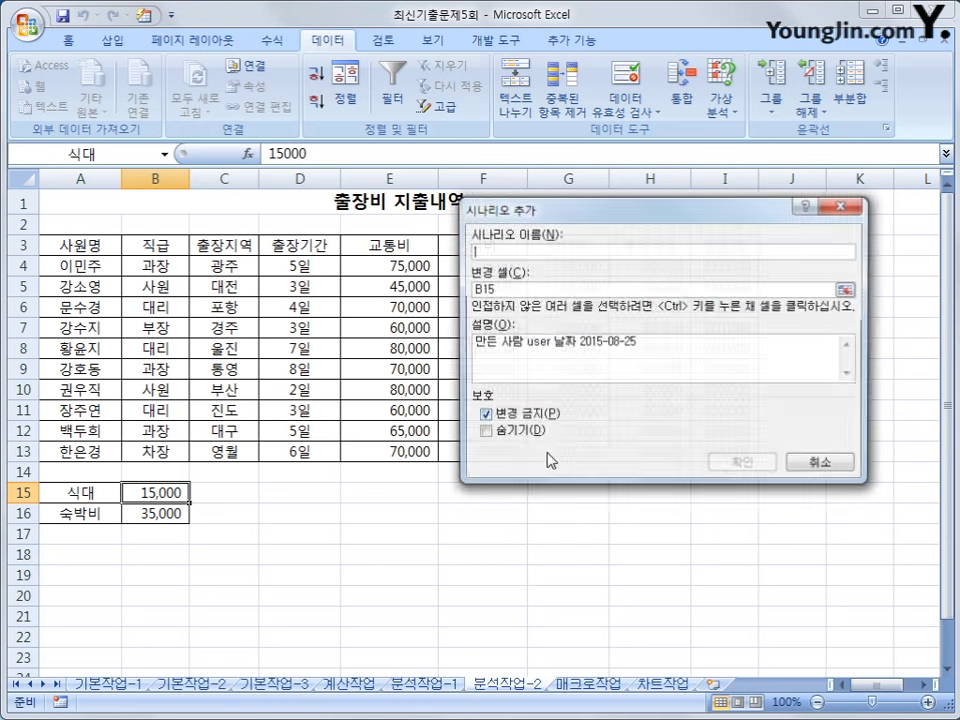
Add scenario 식대인하 with the meal cost set to 12000
type("식대인하")
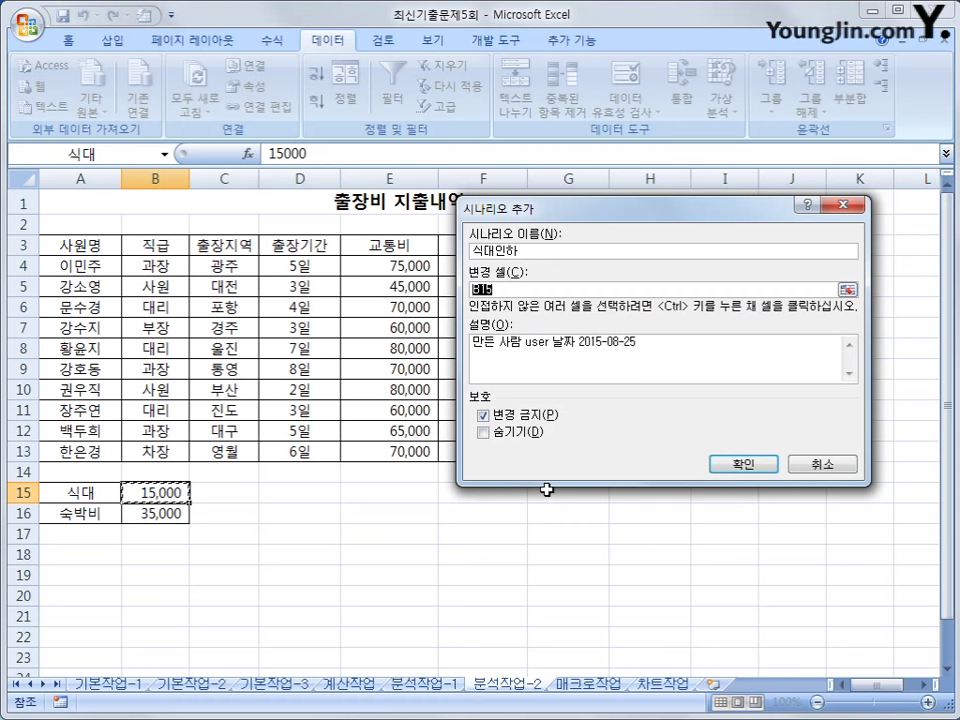
left_click(740, 464)
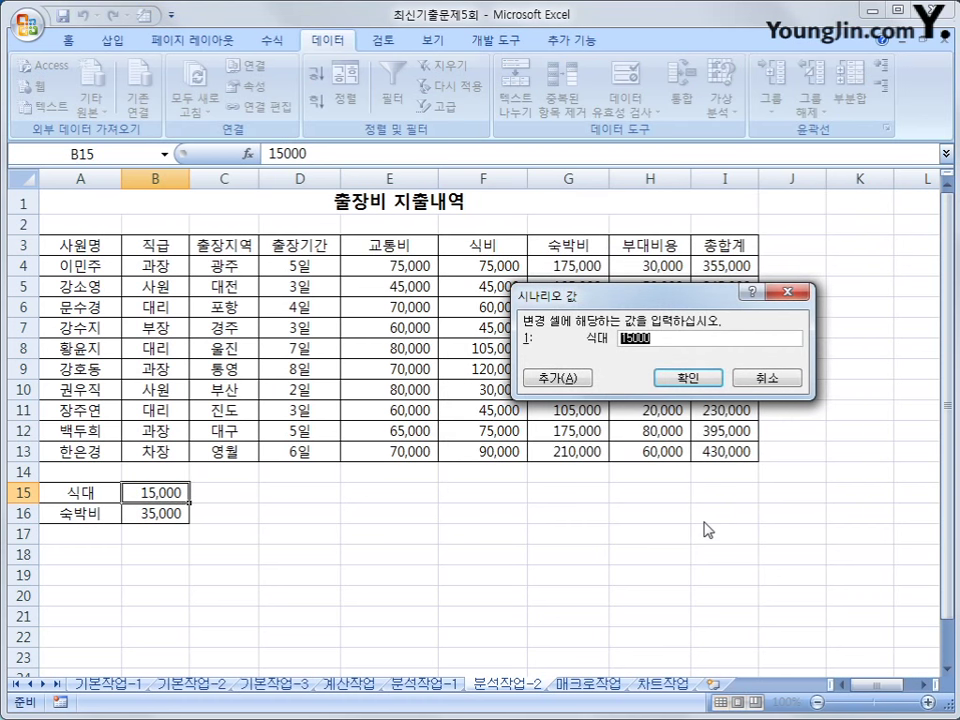
type("12000")
left_click(681, 379)
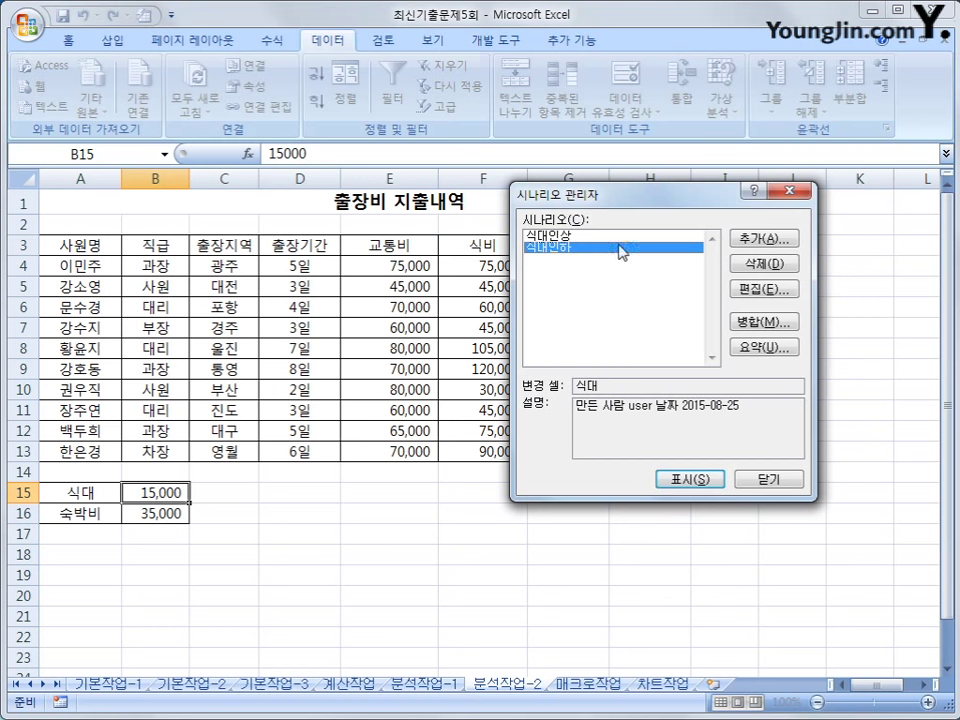
Create a scenario summary report using I4, I9 and I12 as the result cells
left_click(770, 347)
left_click_drag(669, 300, 447, 403)
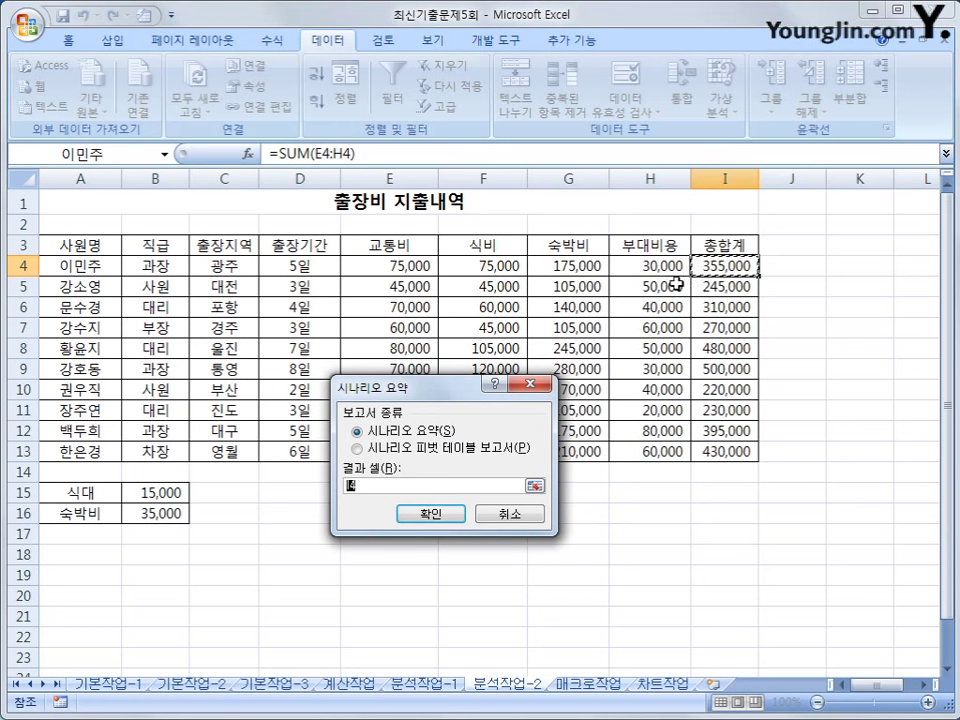
left_click(711, 268)
type(",")
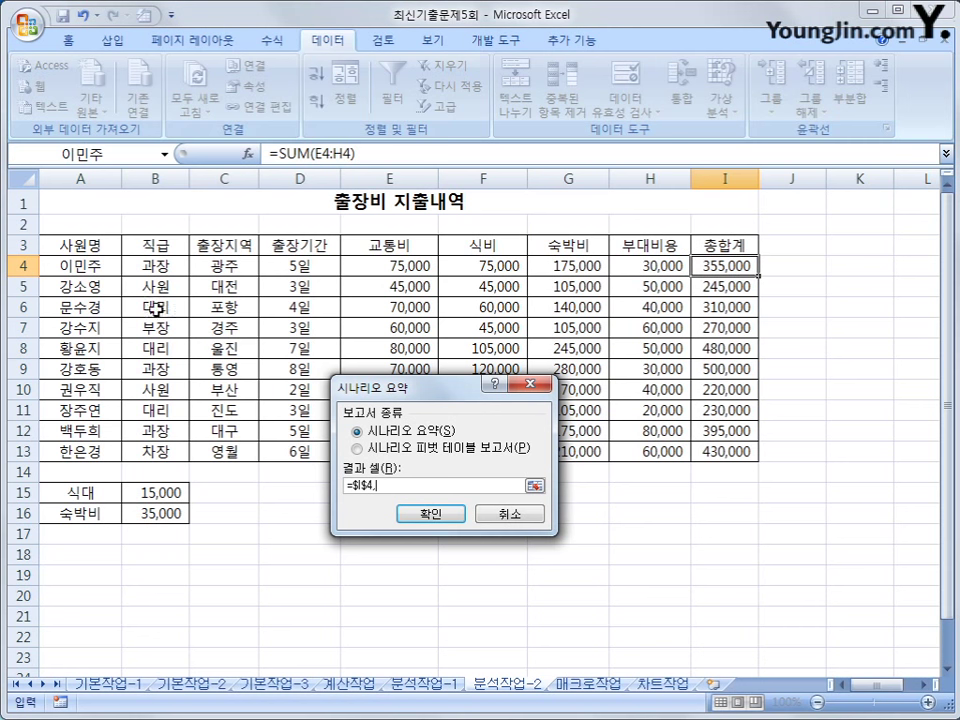
left_click(711, 370)
type(",")
left_click(709, 432)
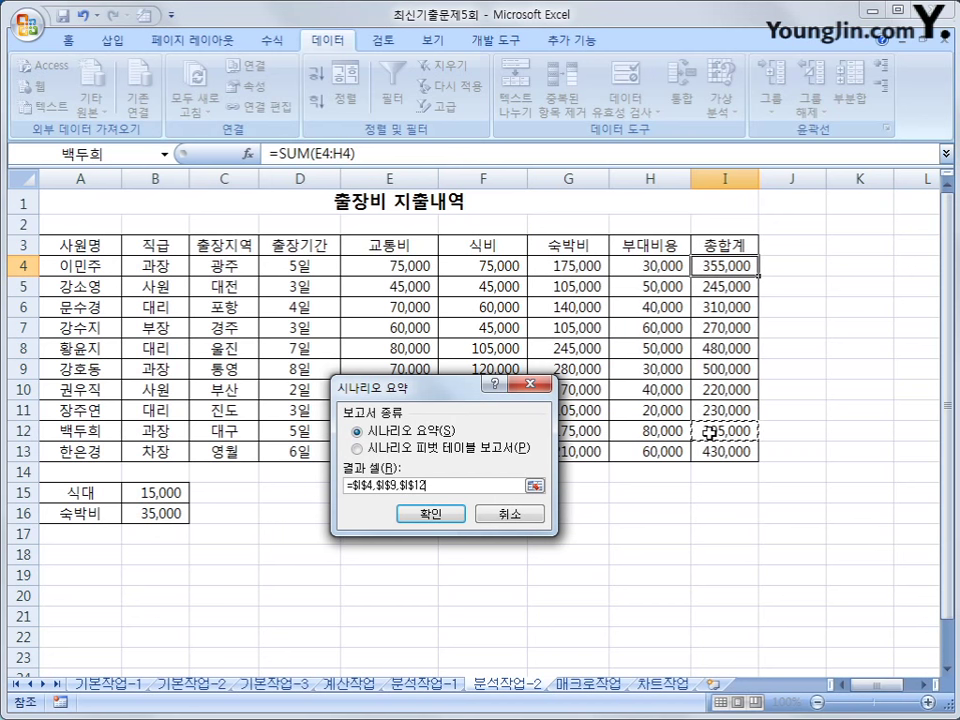
left_click(431, 513)
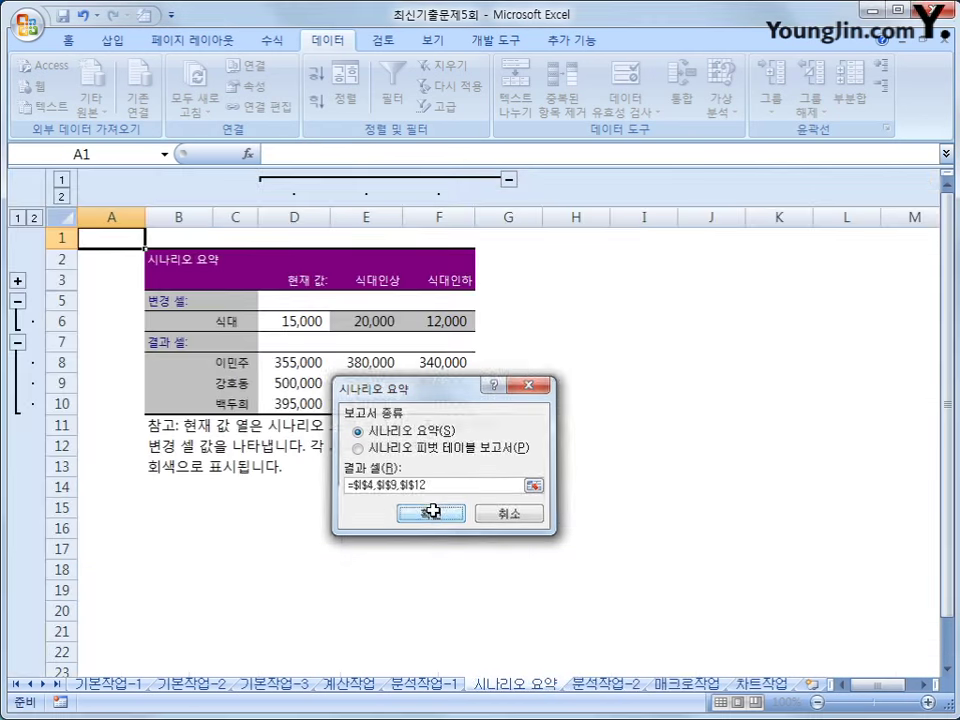
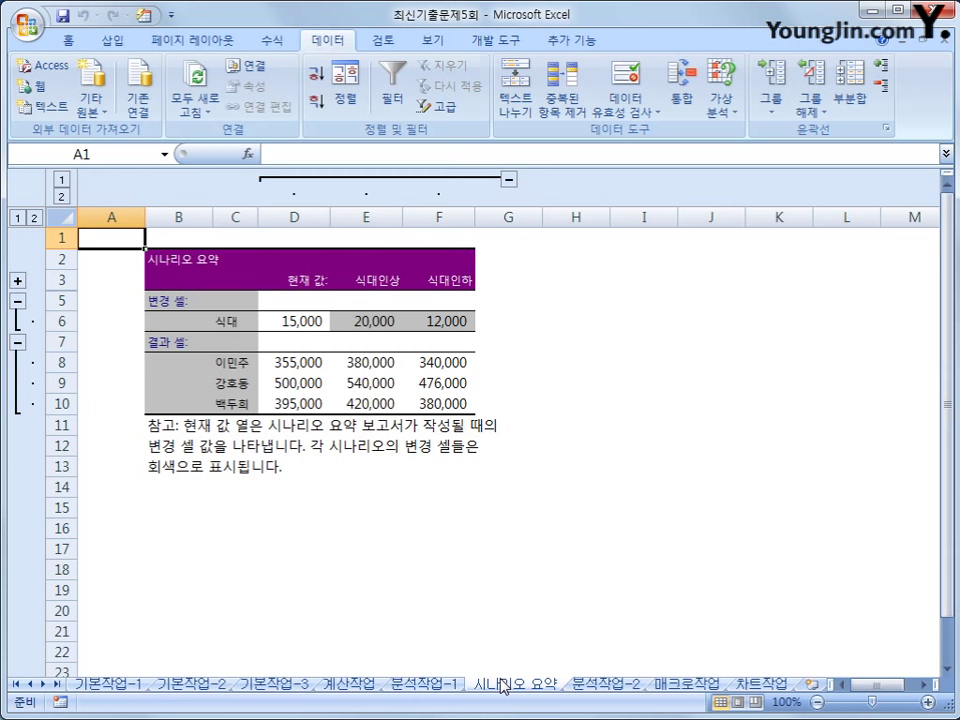
On the 매크로작업 sheet, start recording a new macro named 지급액 from an empty cell
left_click(678, 688)
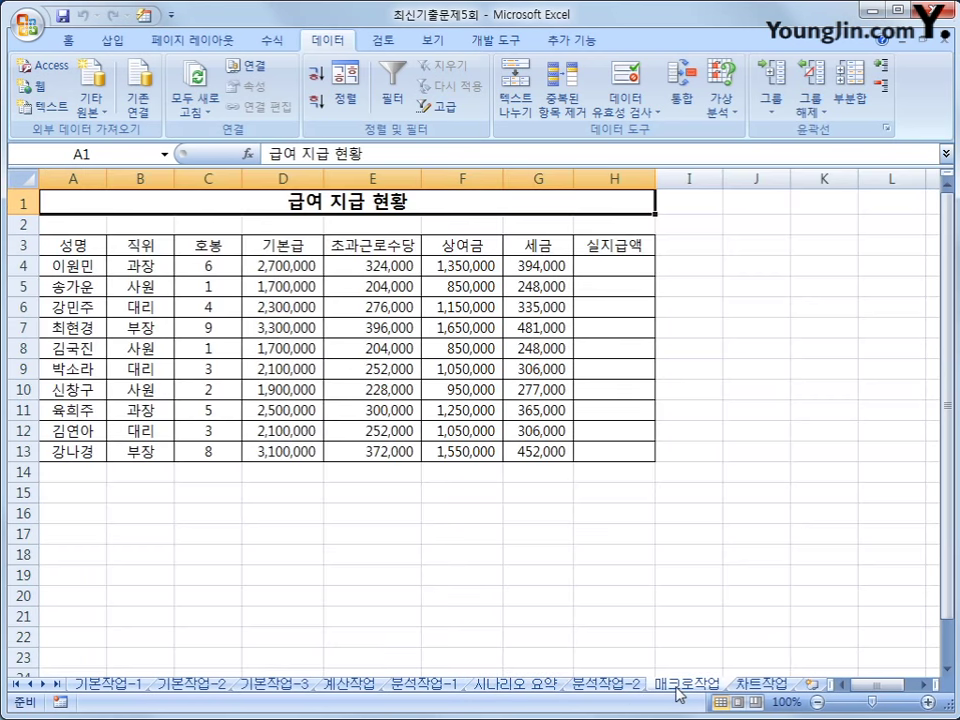
left_click(750, 559)
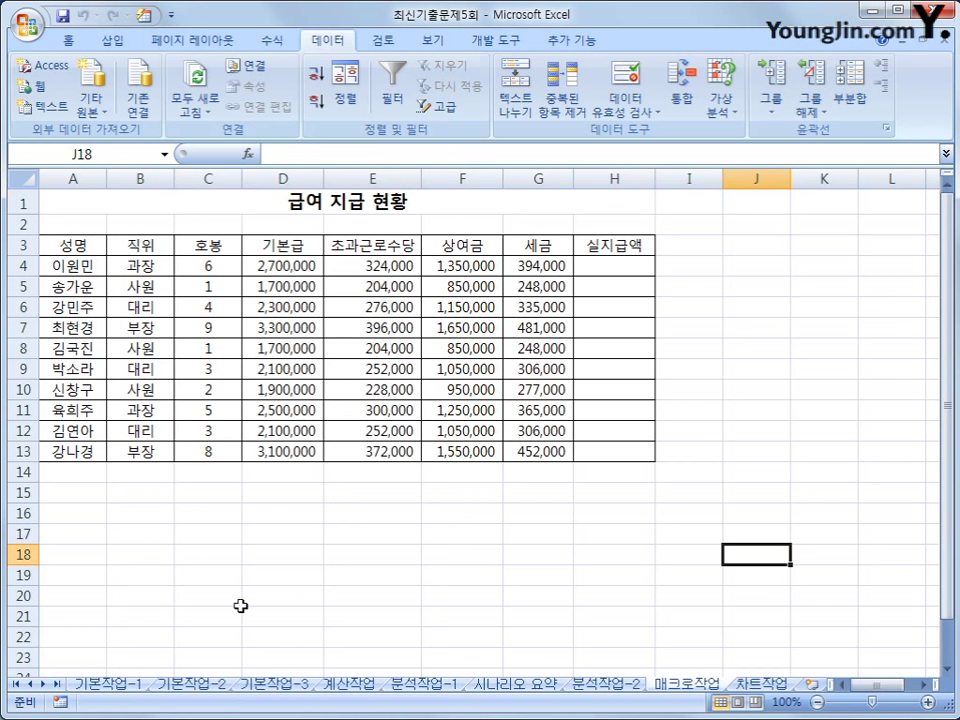
left_click(60, 702)
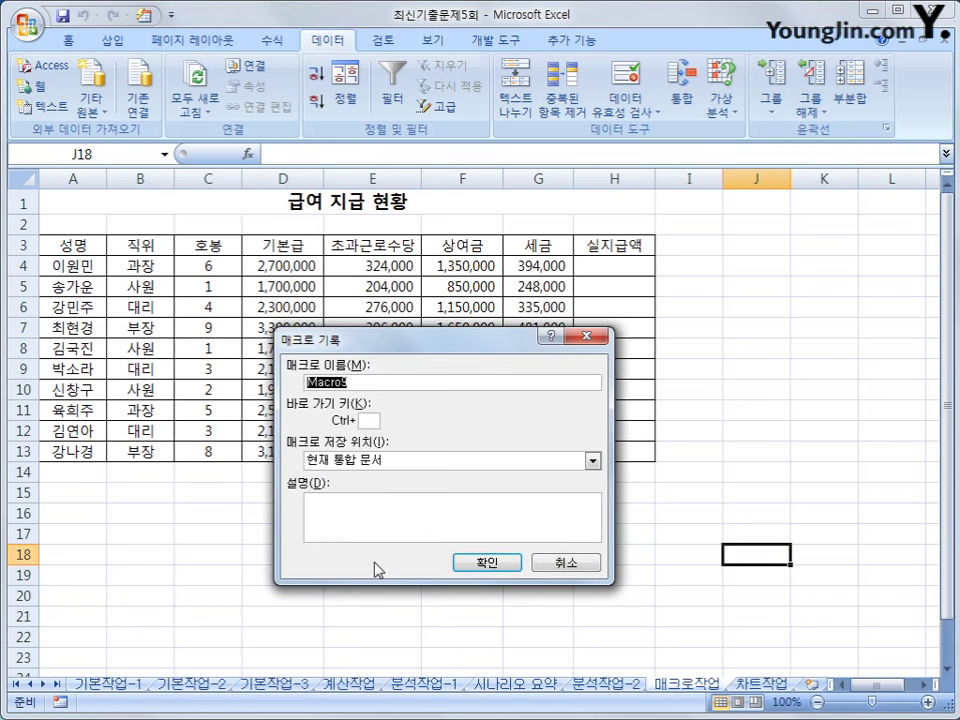
type("지급액")
left_click(481, 568)
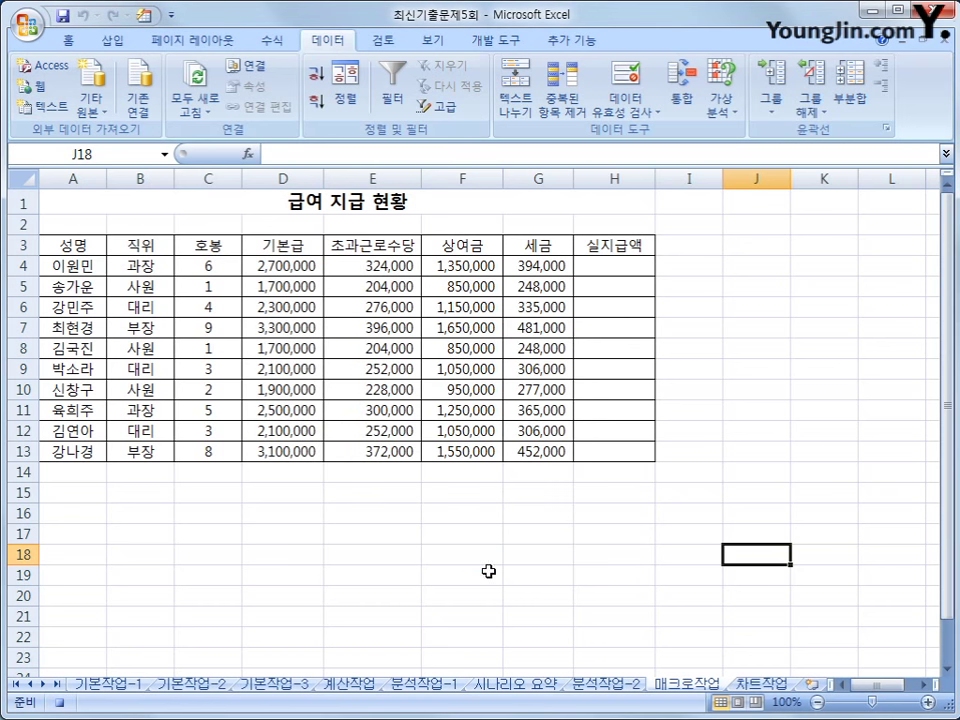
Enter the net pay formula =SUM(D4:F4)-G4 in cell H4
left_click(603, 263)
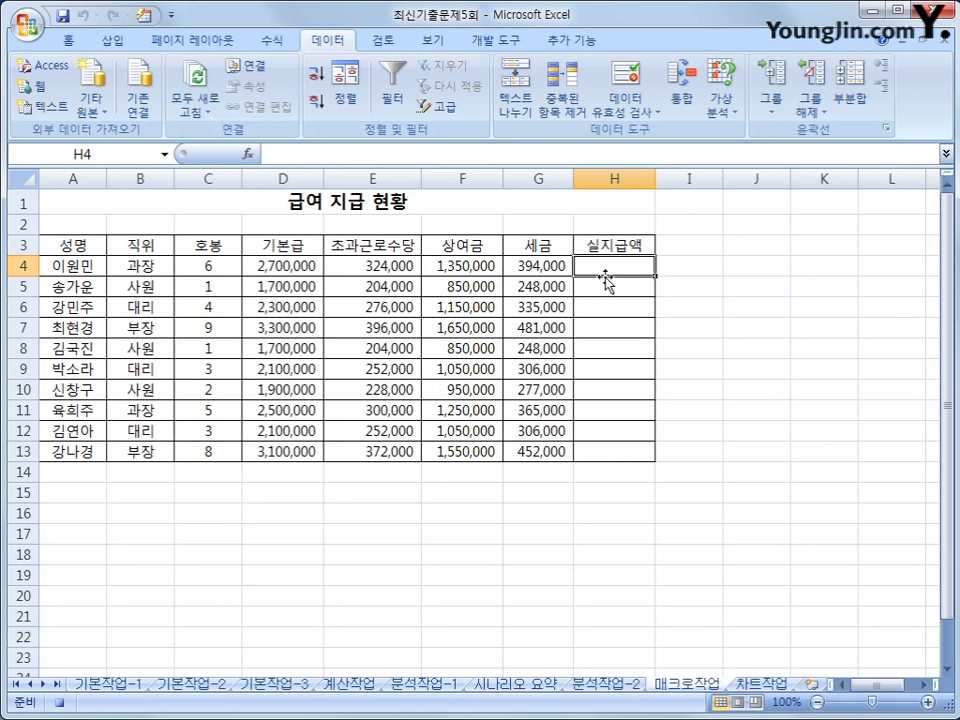
type("=s")
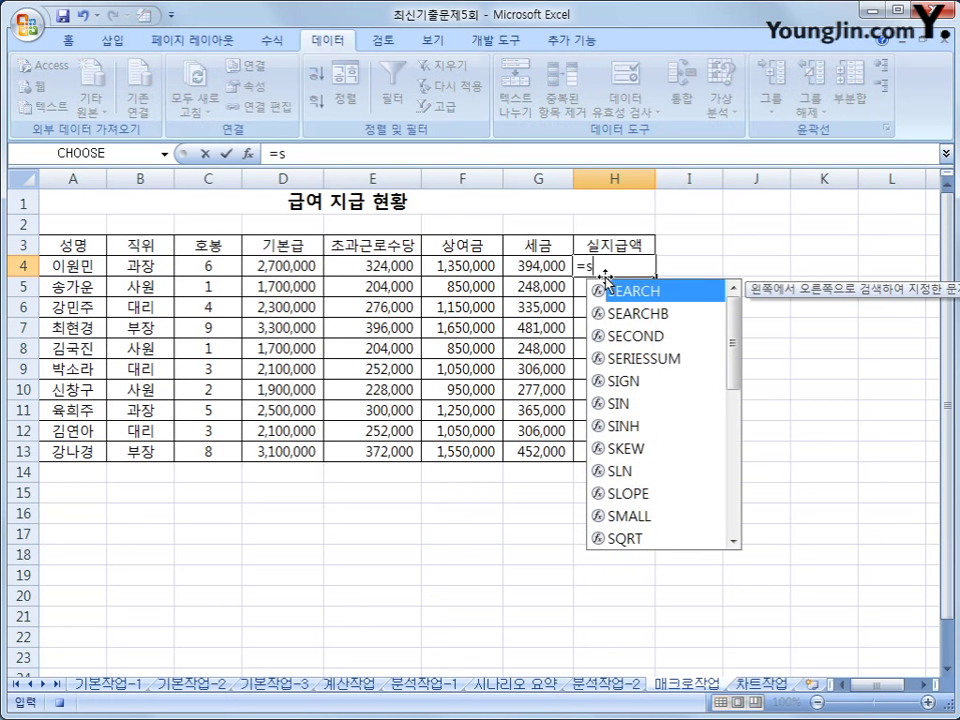
type("um")
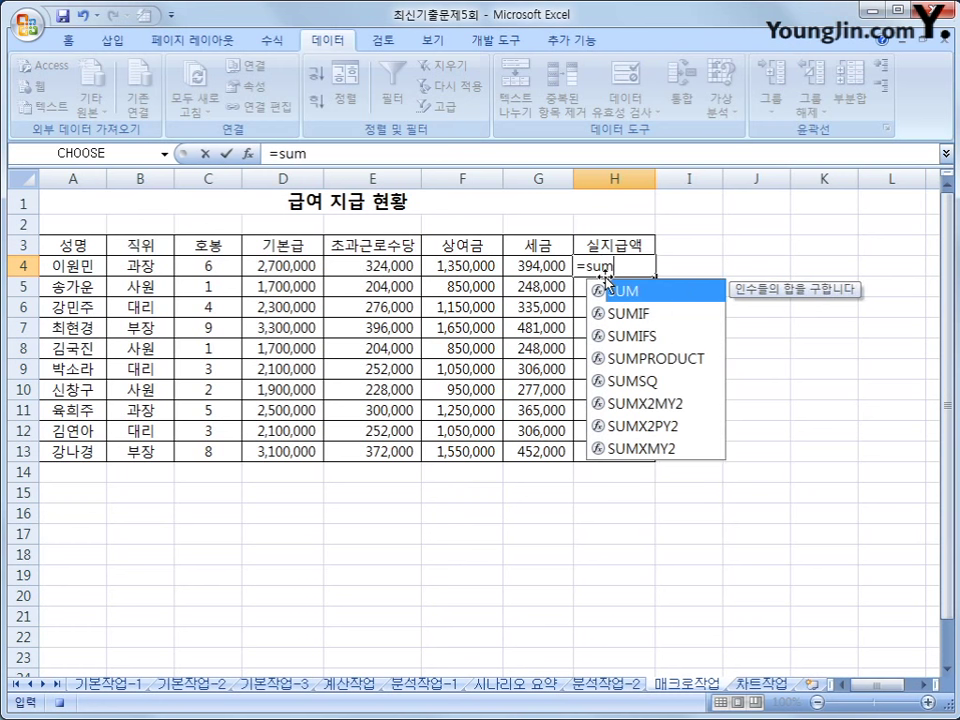
type("(")
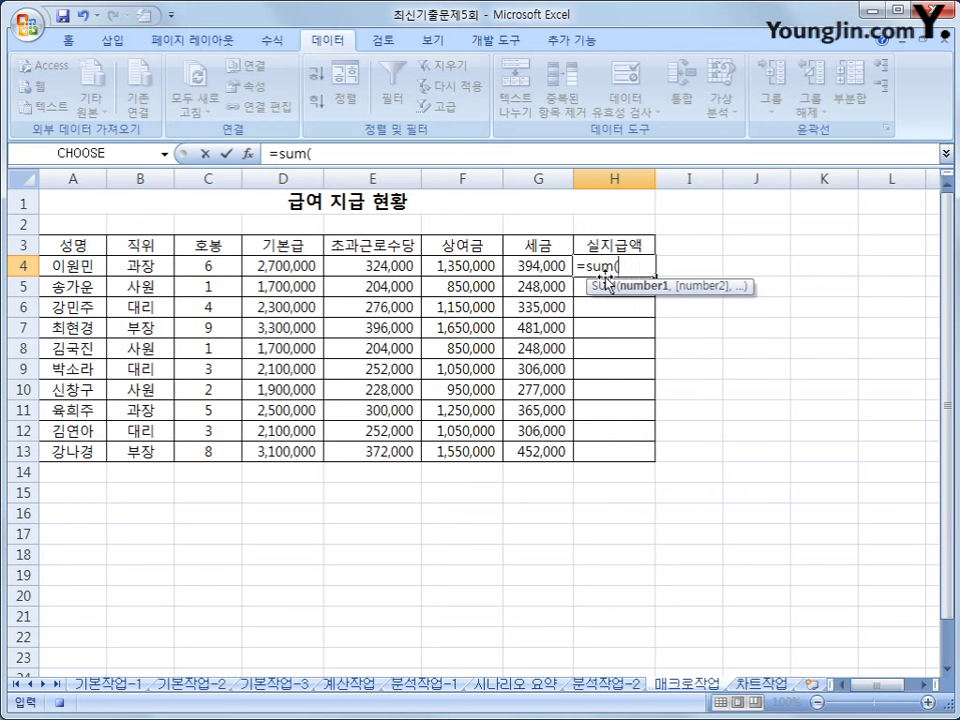
left_click_drag(300, 266, 448, 266)
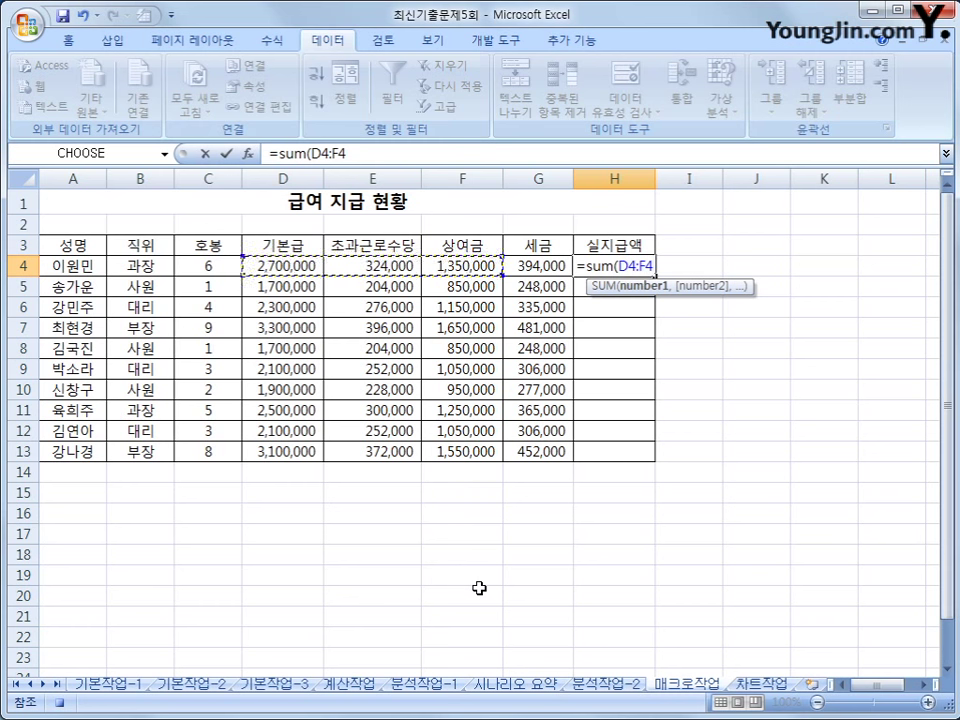
type(")-")
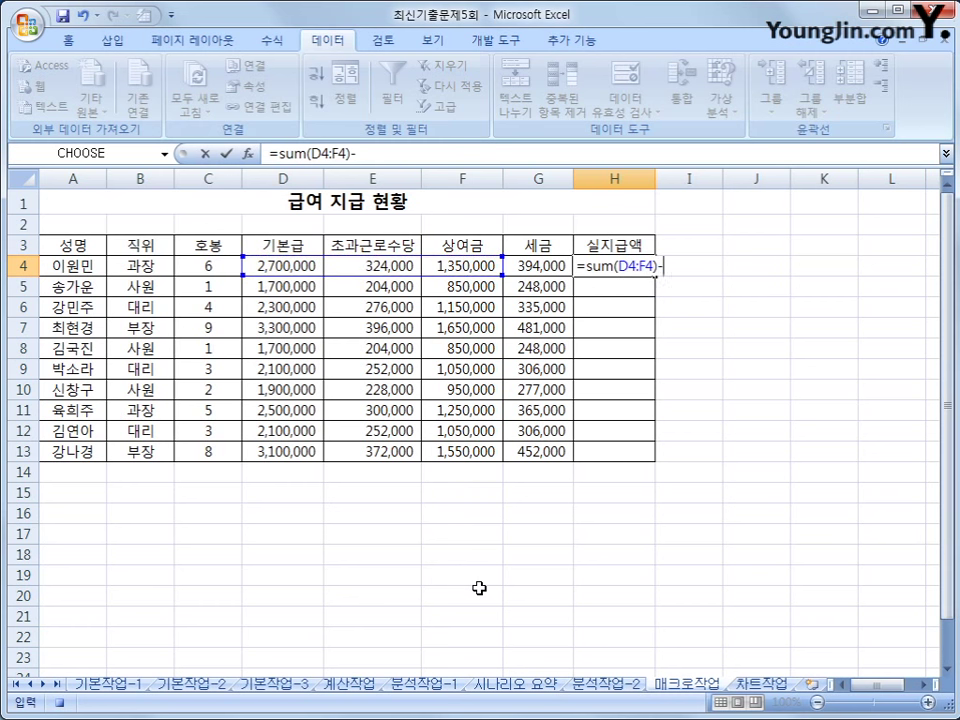
key("Left")
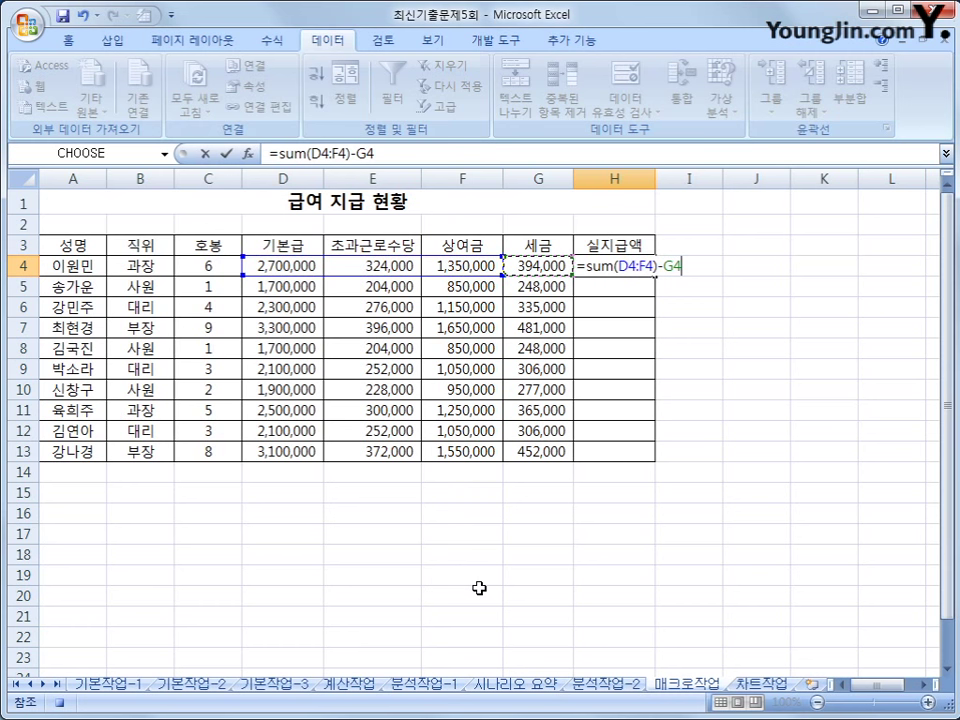
key("Return")
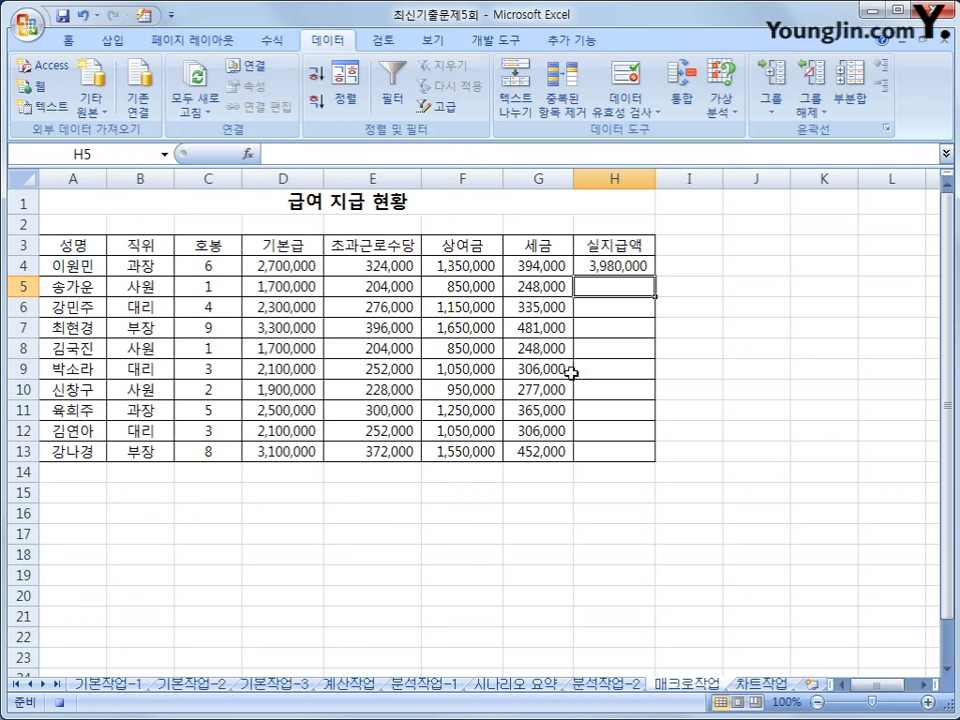
Copy the H4 formula down to H13 and stop the macro recording
left_click(639, 262)
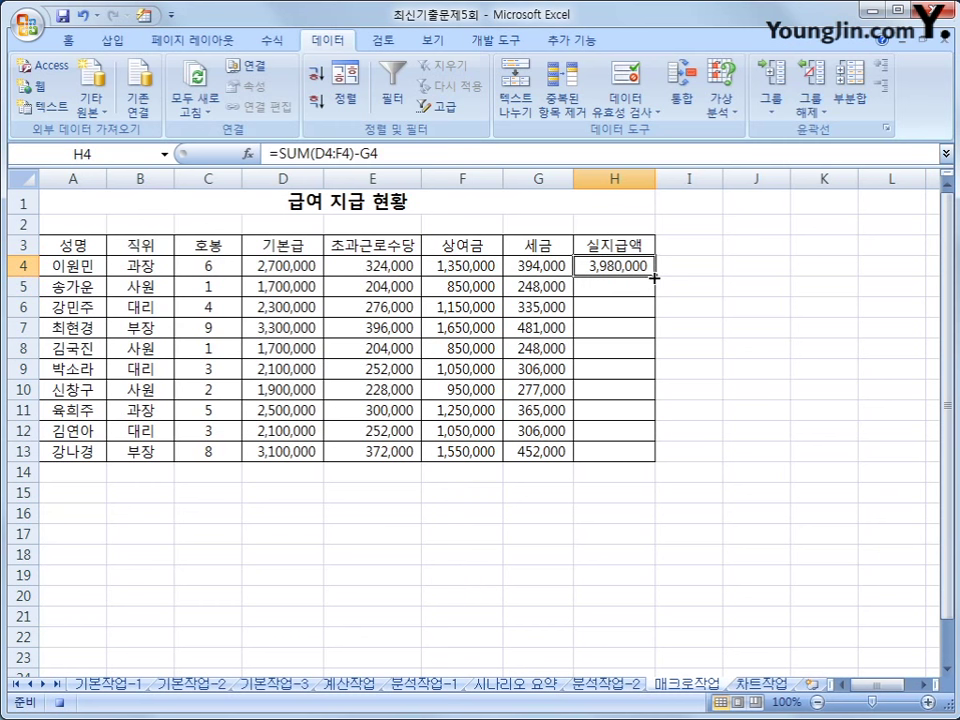
left_click_drag(651, 271, 646, 469)
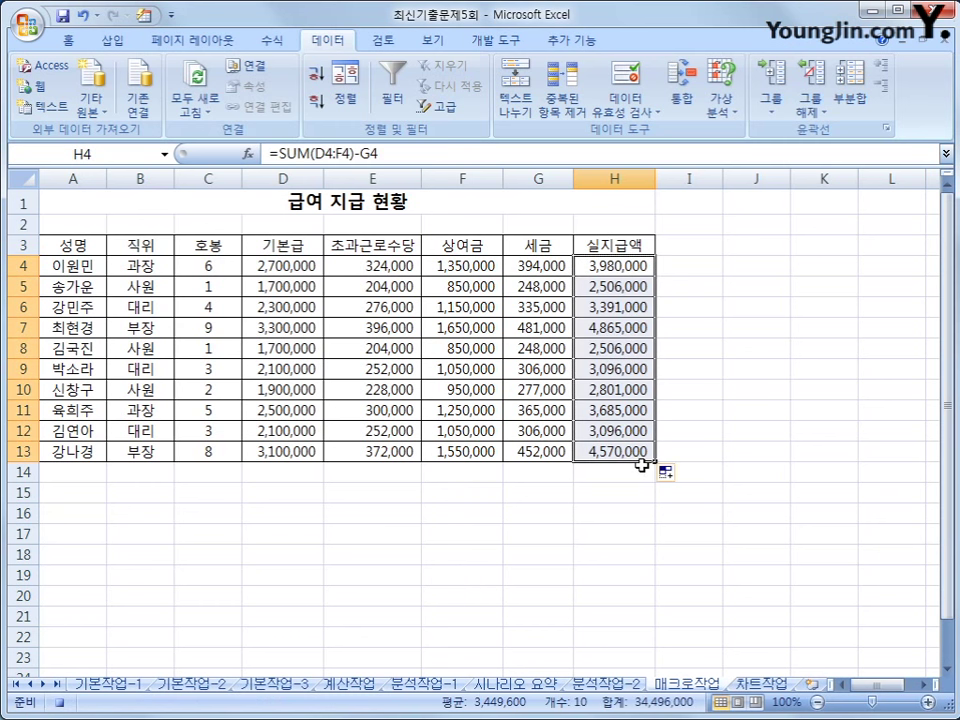
left_click(628, 452)
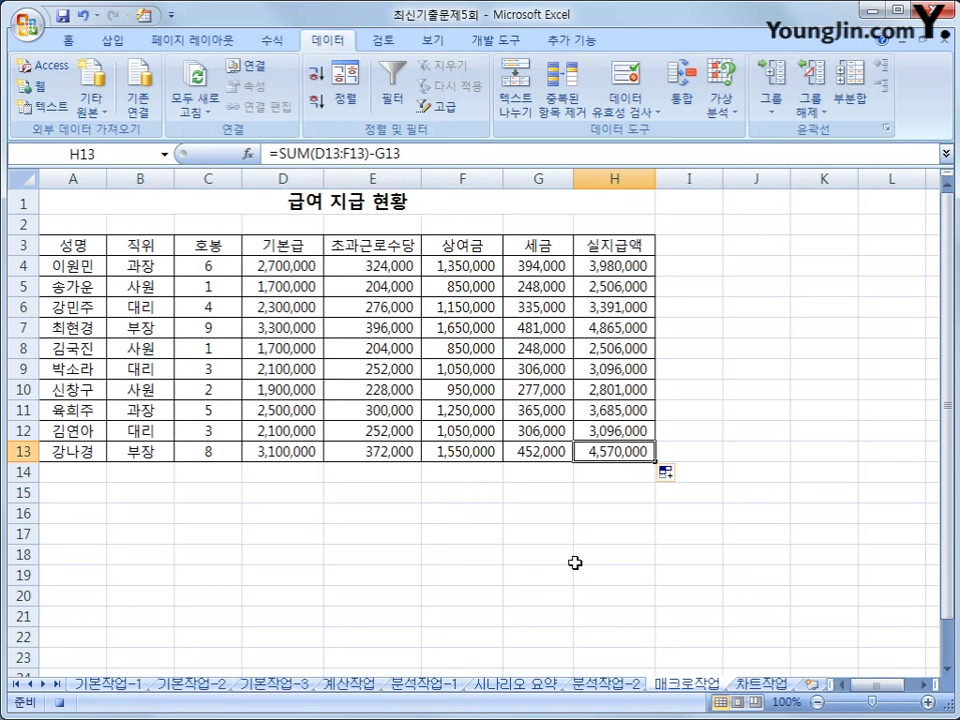
left_click(57, 708)
Draw a rectangle over B15:C16 and label it 지급액
left_click(346, 620)
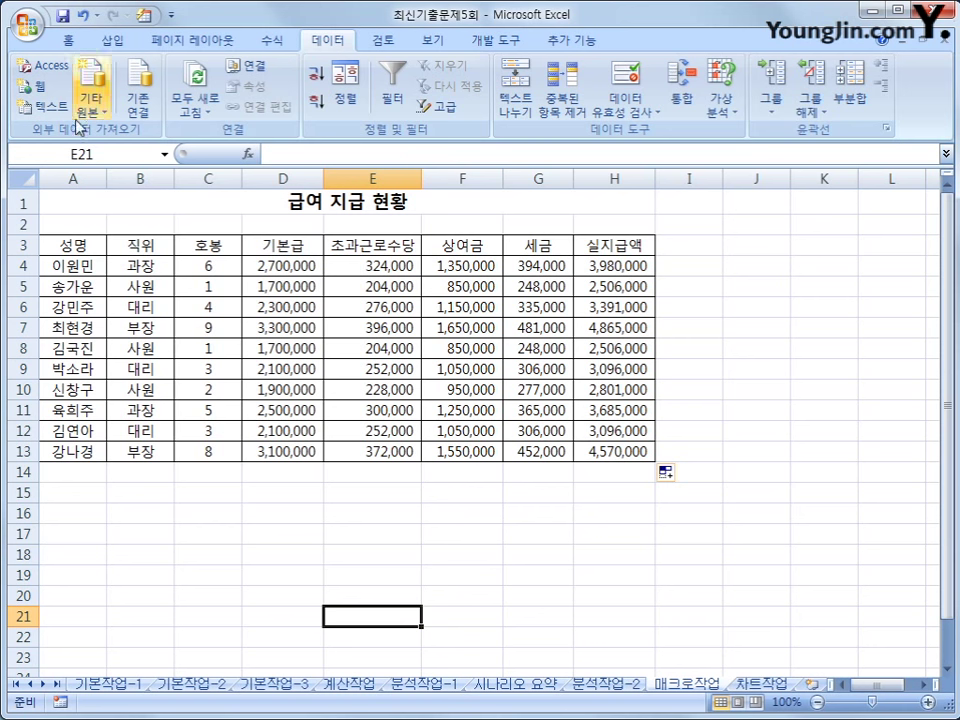
left_click(113, 41)
left_click(198, 110)
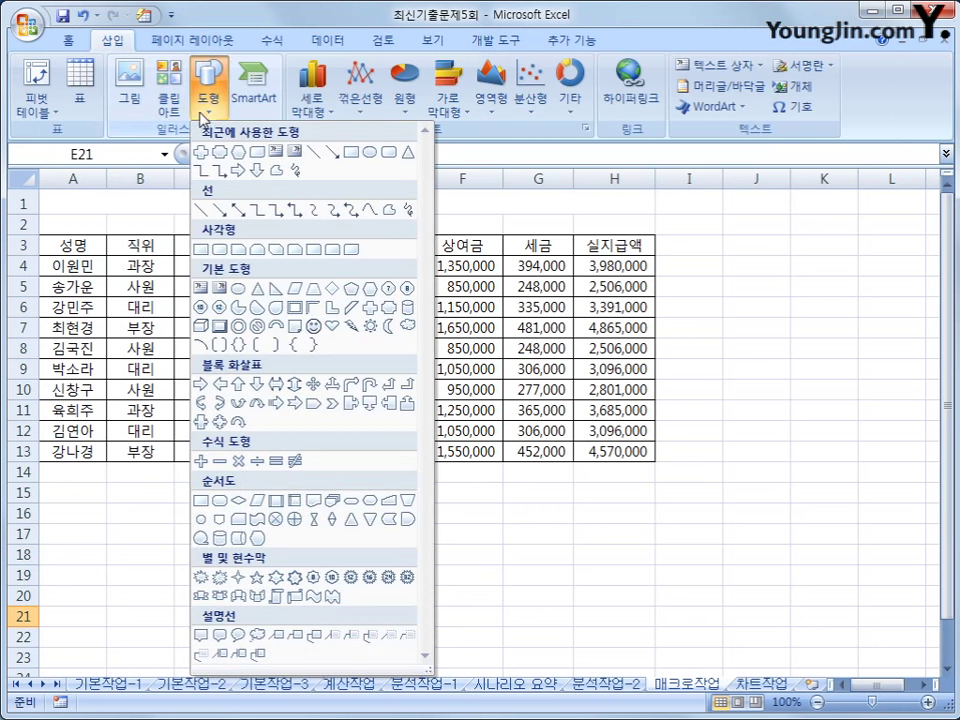
left_click(202, 249)
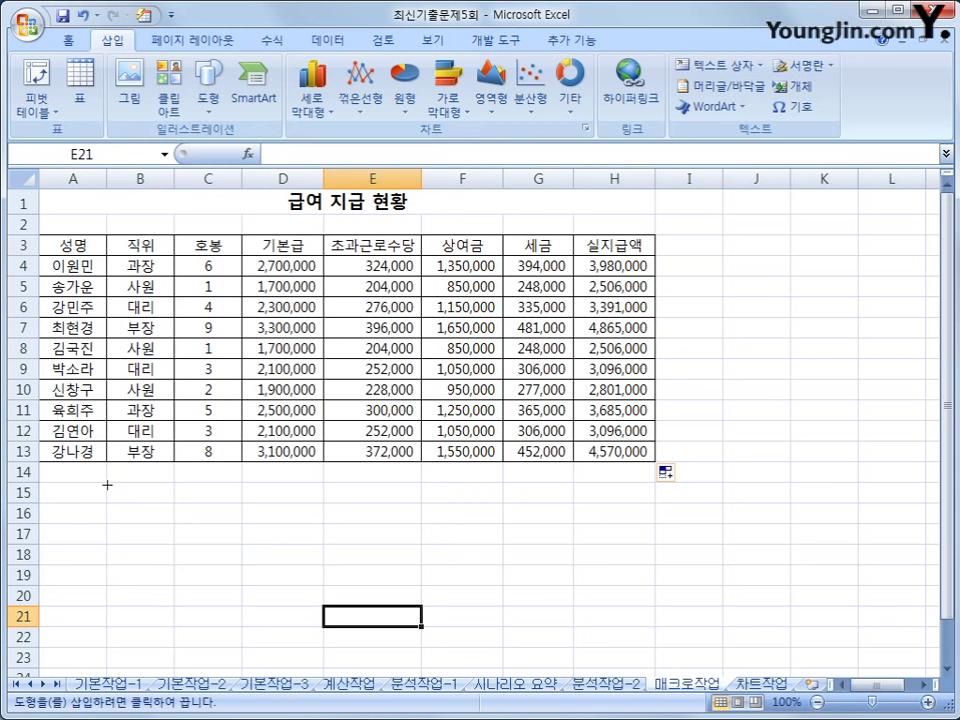
left_click_drag(106, 482, 221, 527)
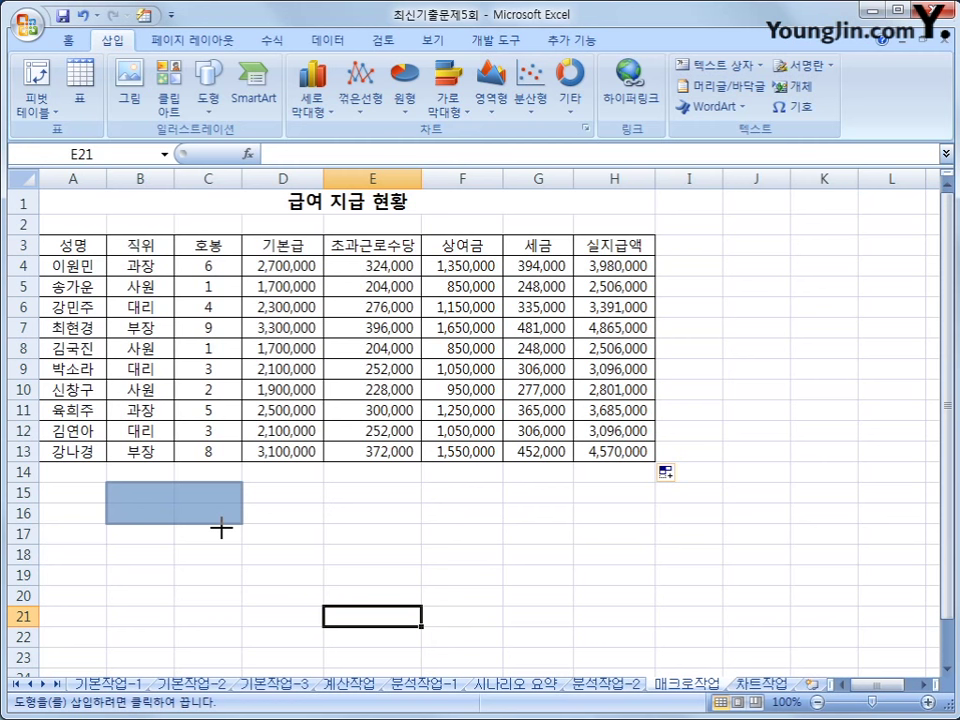
left_click_drag(221, 527, 222, 529)
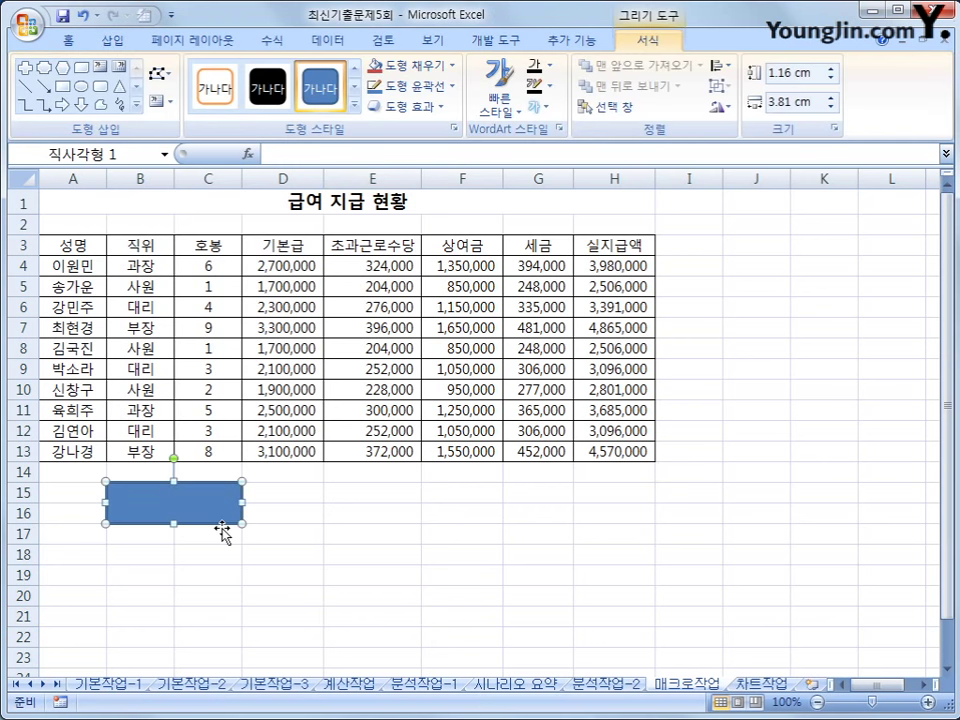
key("Return")
type("지급액")
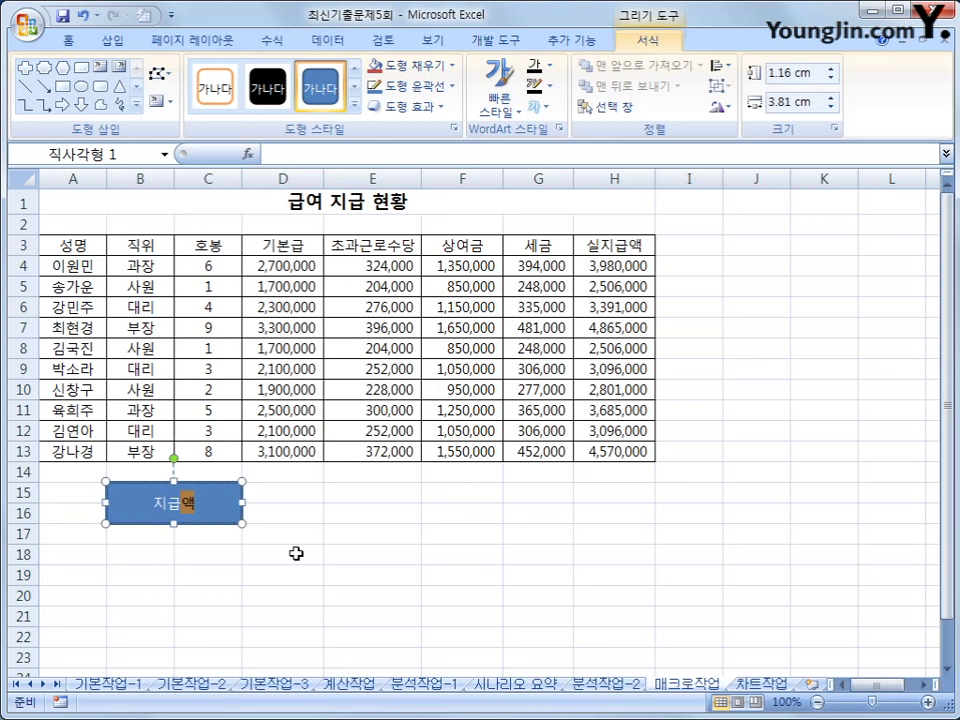
Assign the 지급액 macro to the rectangle
right_click(226, 503)
left_click(465, 417)
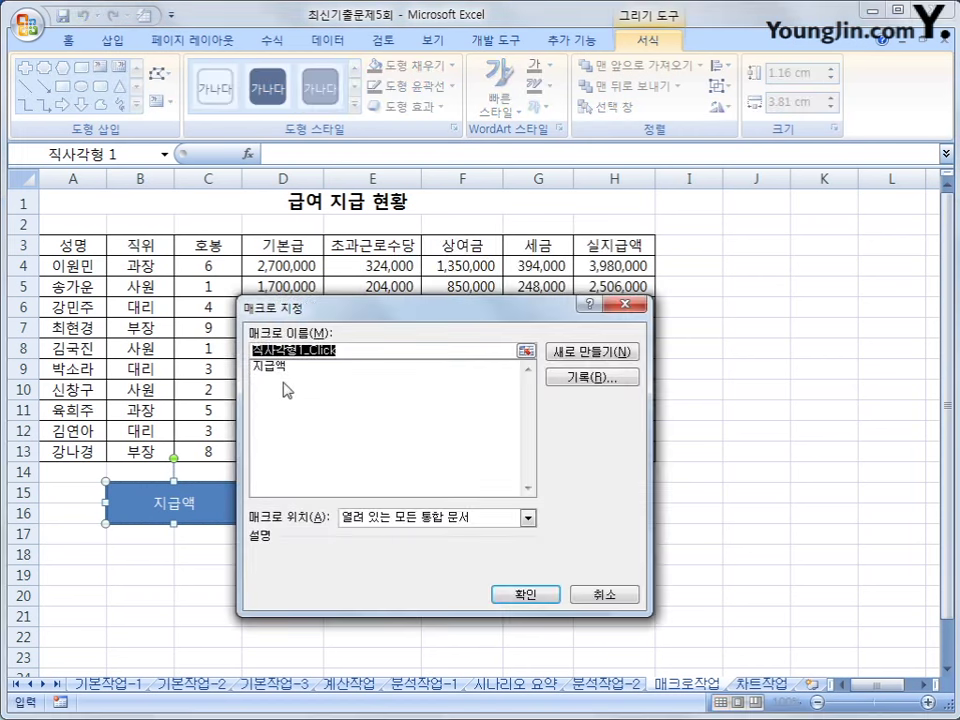
left_click(284, 370)
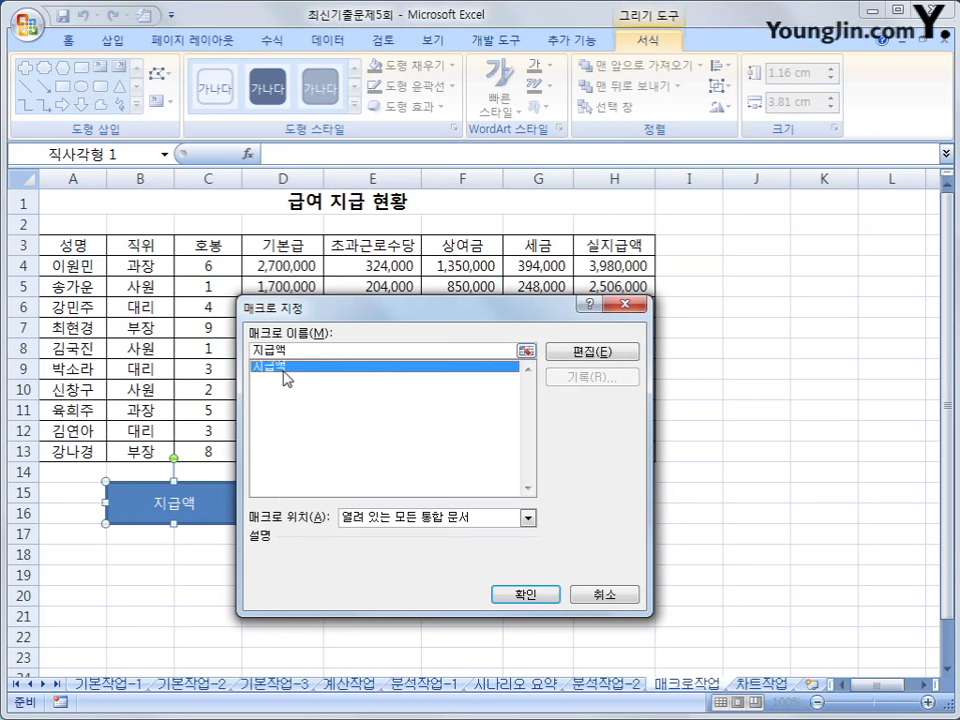
left_click(525, 594)
left_click(671, 616)
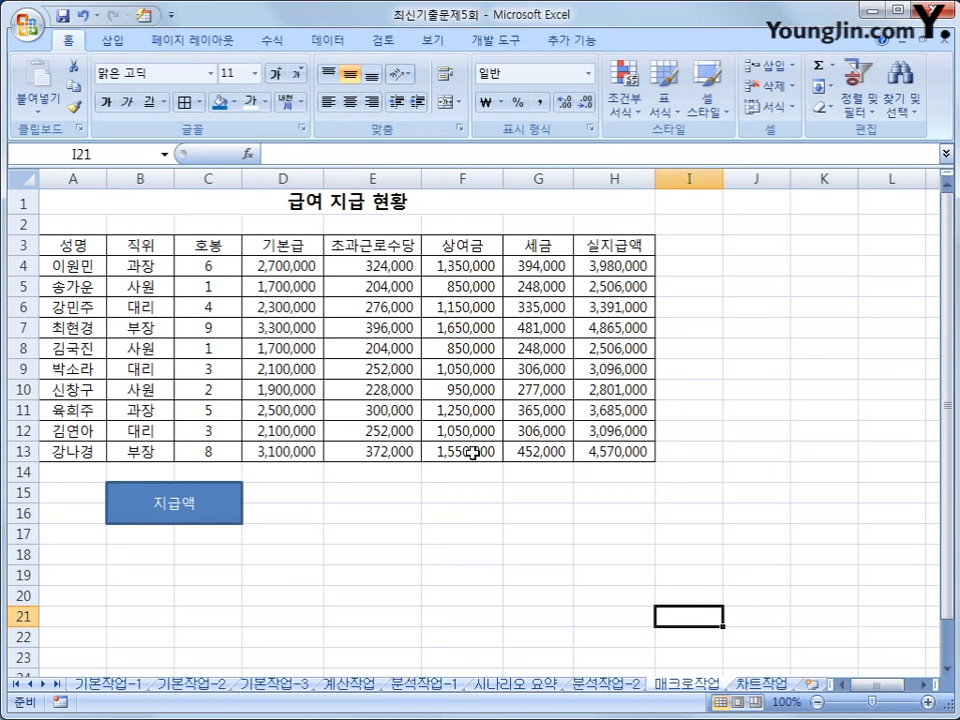
Start recording a new macro named 서식
left_click(355, 568)
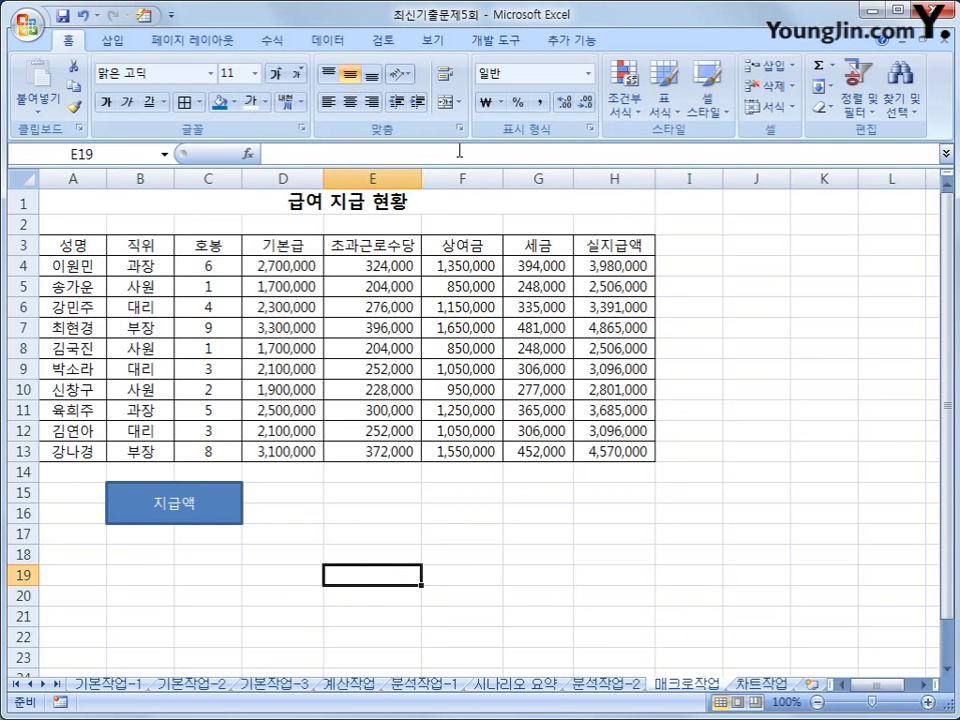
left_click(62, 704)
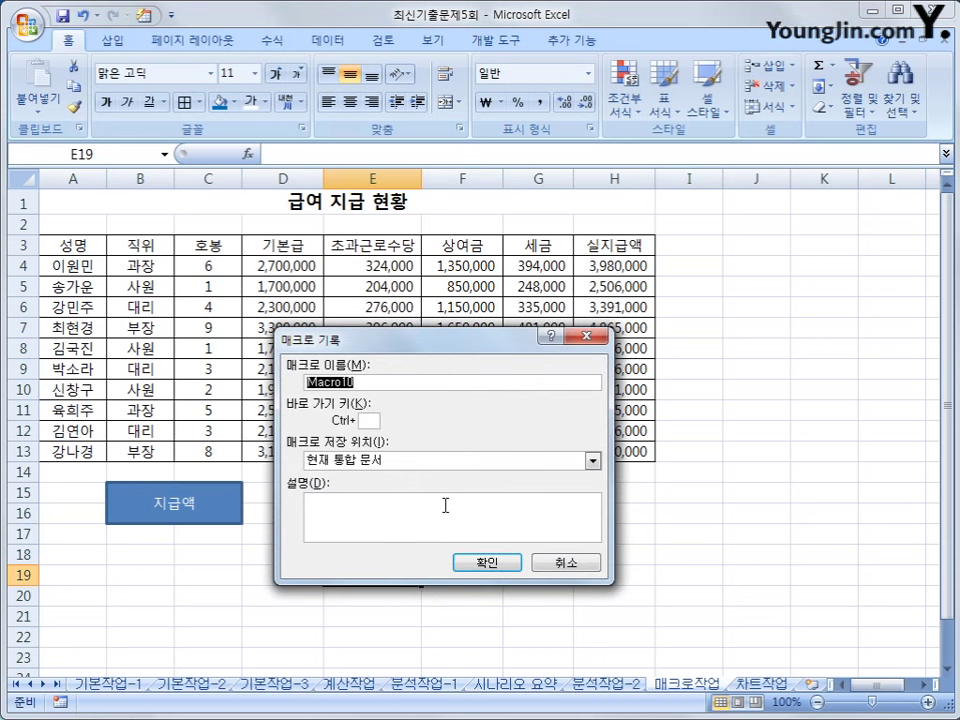
type("서식")
key("Return")
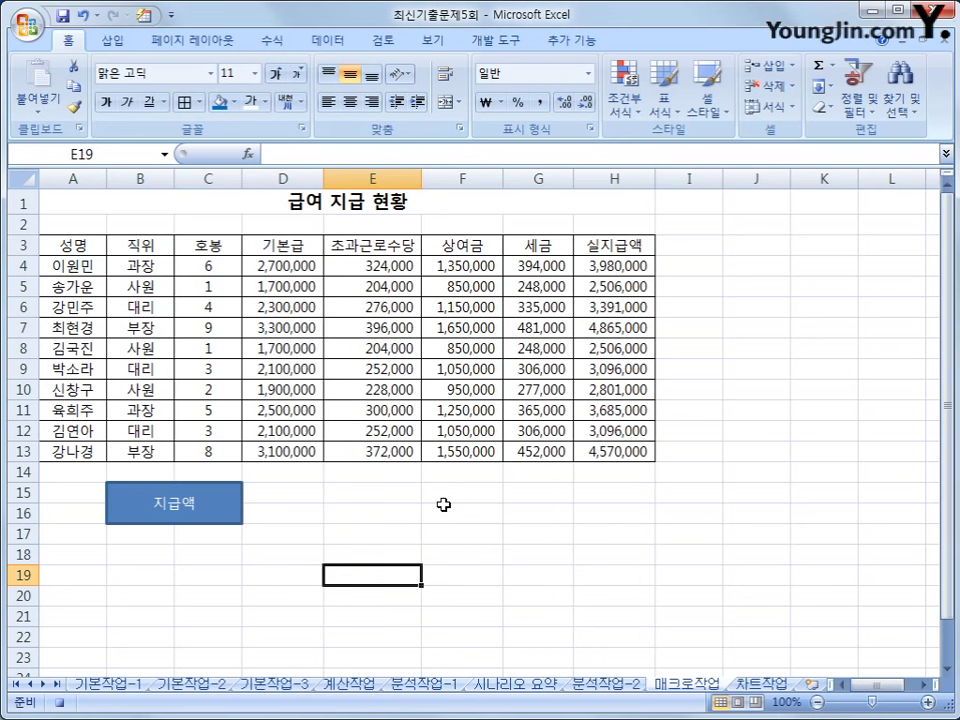
Give header row A3:H3 blue text and a yellow fill, then stop recording
left_click_drag(60, 244, 594, 243)
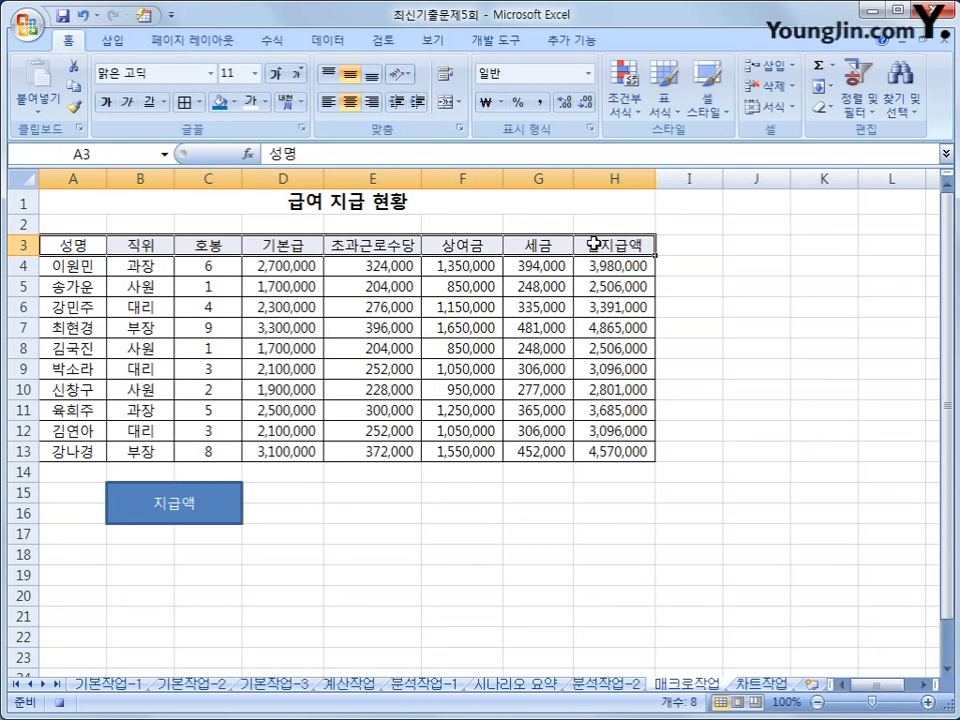
left_click(265, 101)
left_click(364, 268)
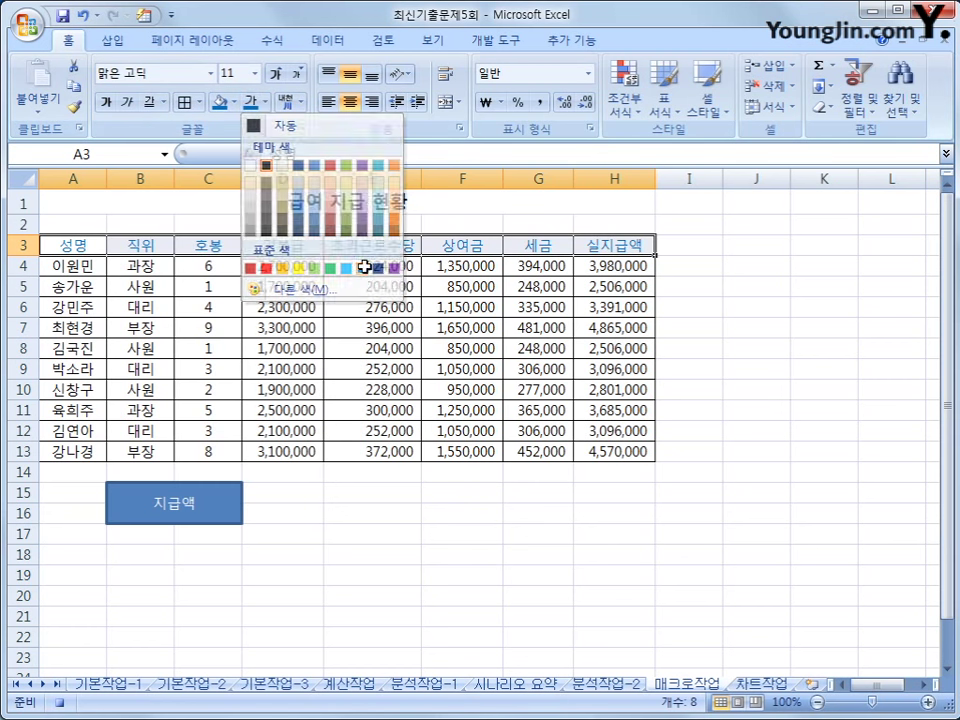
left_click(233, 101)
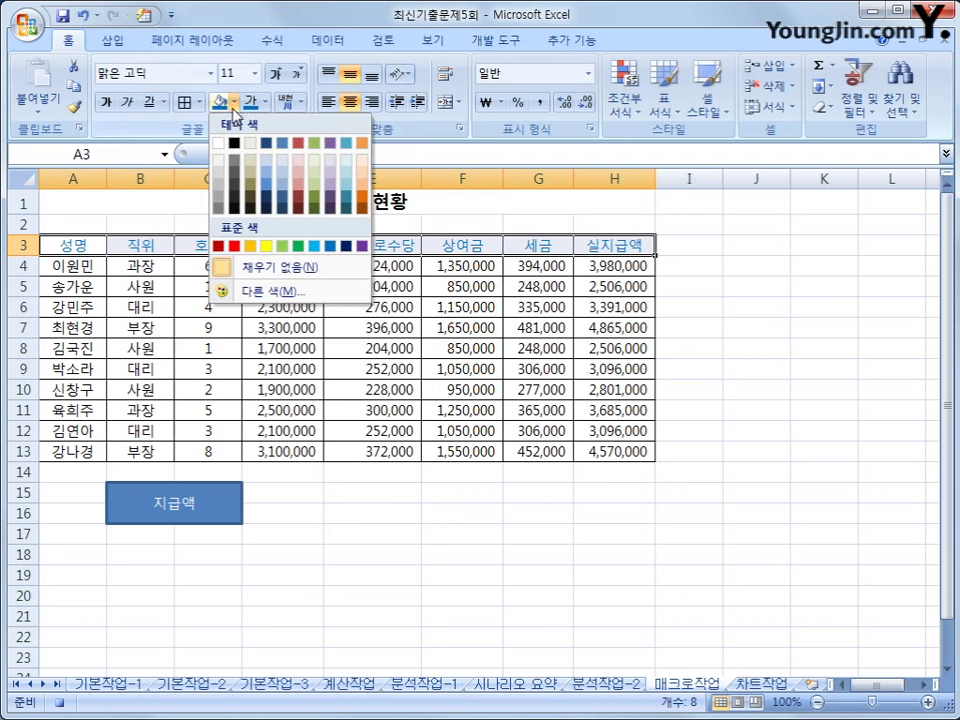
left_click(265, 246)
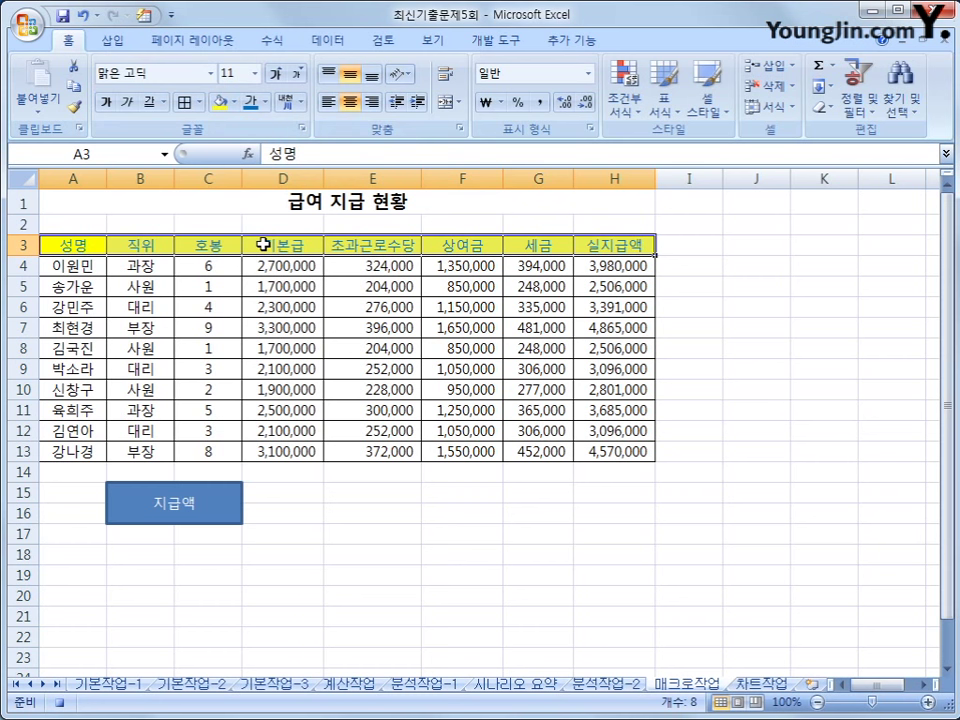
left_click(67, 246)
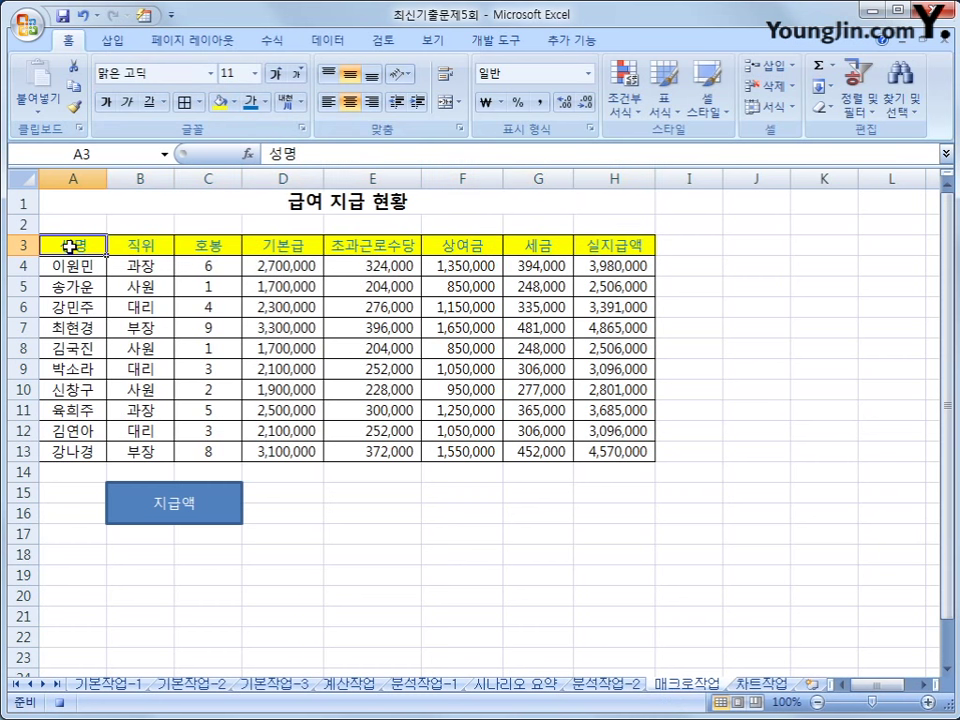
left_click(62, 704)
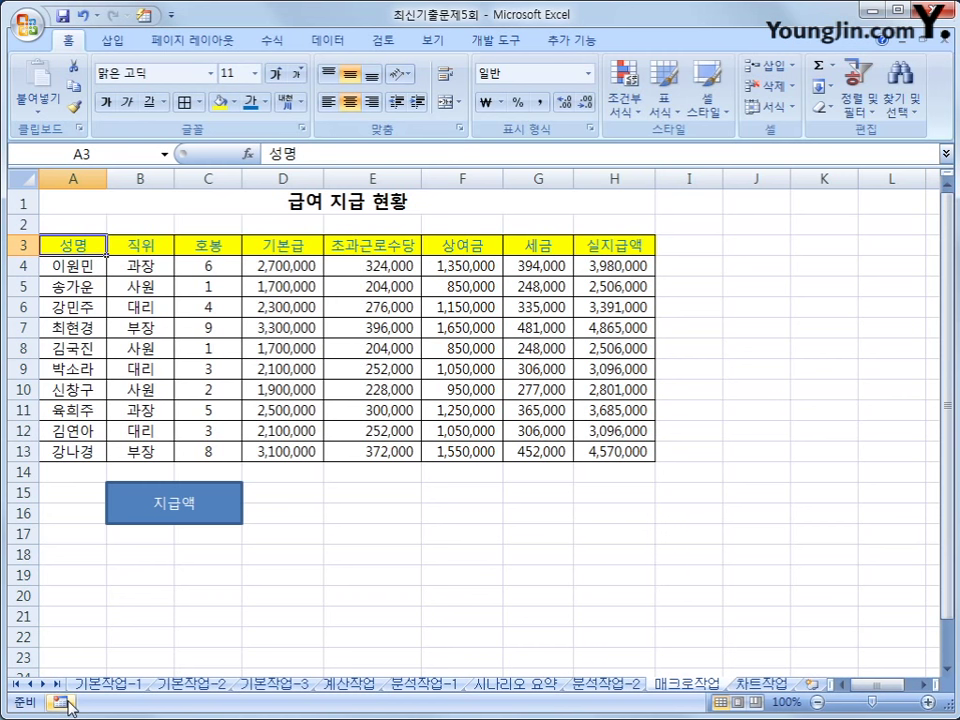
Draw a bevel shape across D15:E16 labelled 서식
left_click(118, 39)
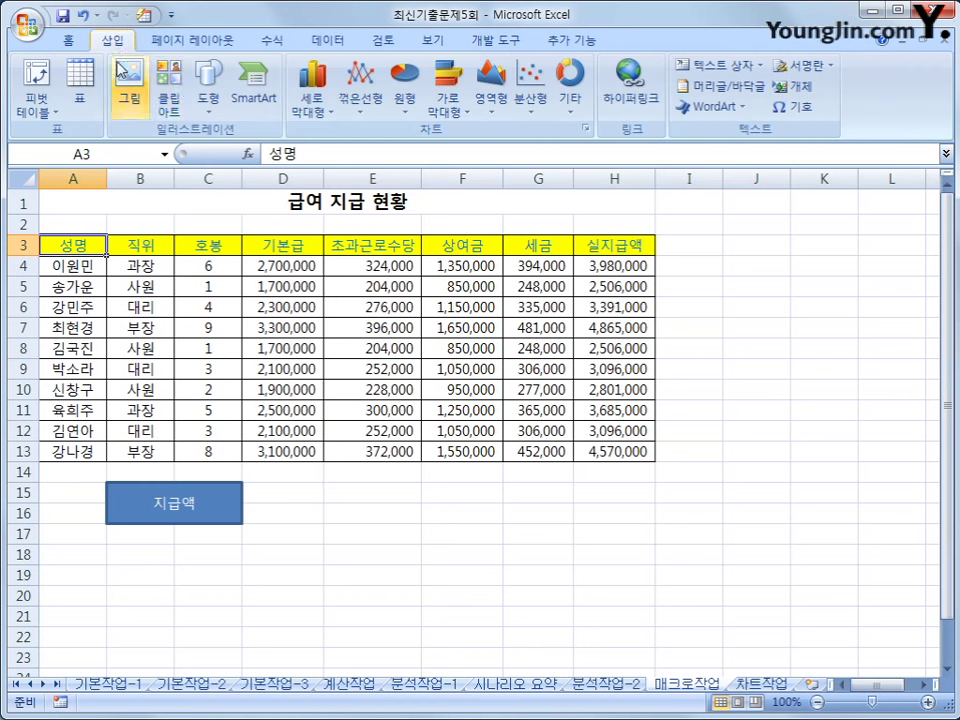
left_click(208, 92)
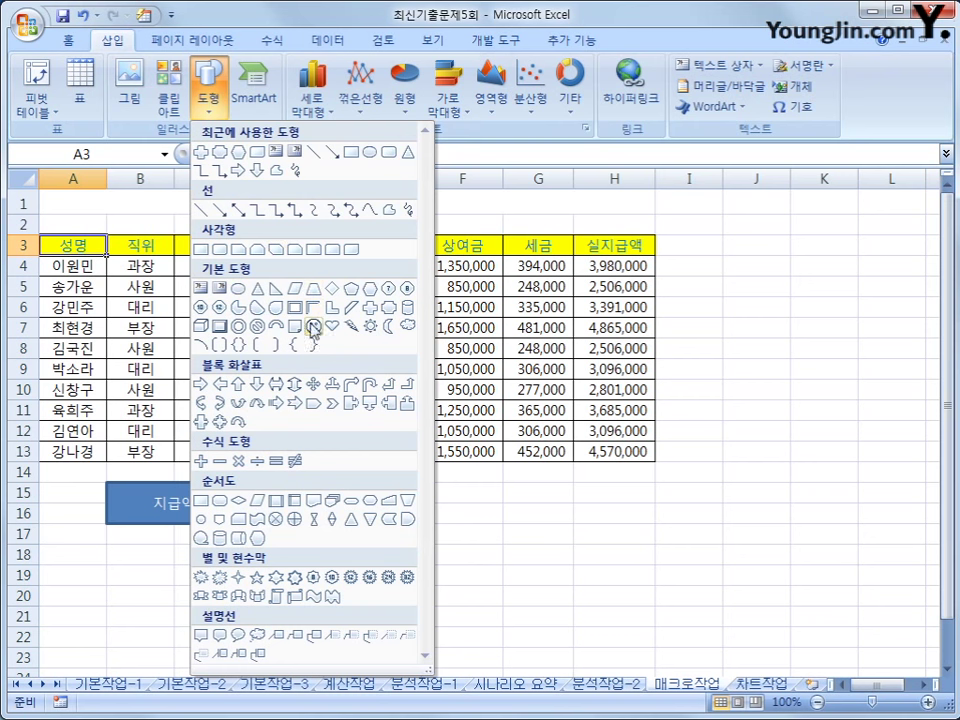
left_click(223, 326)
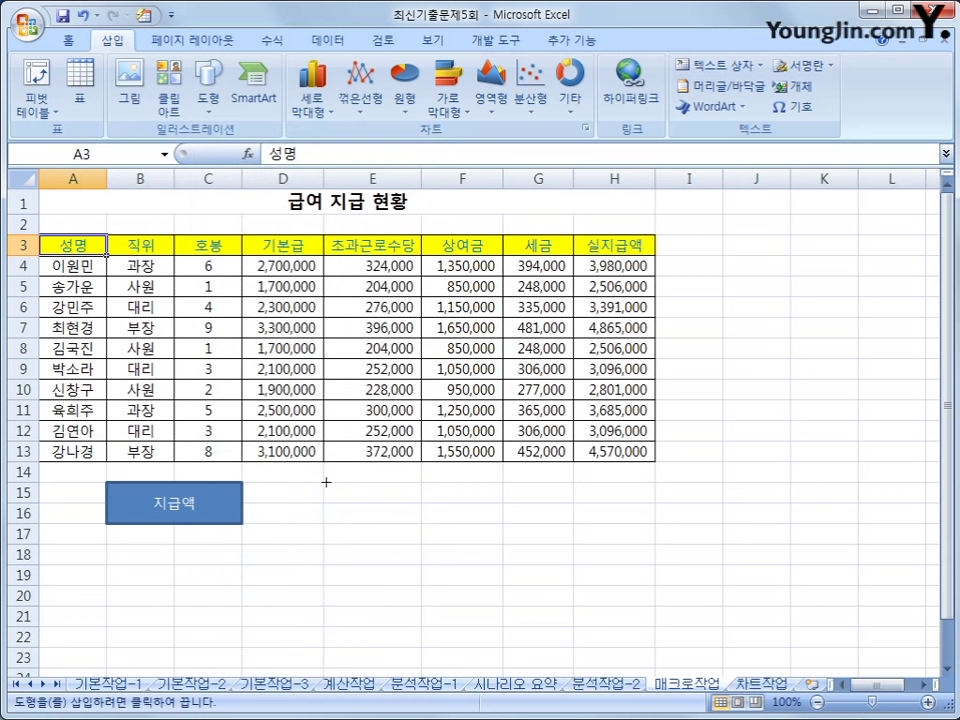
left_click_drag(323, 482, 475, 515)
type("서시")
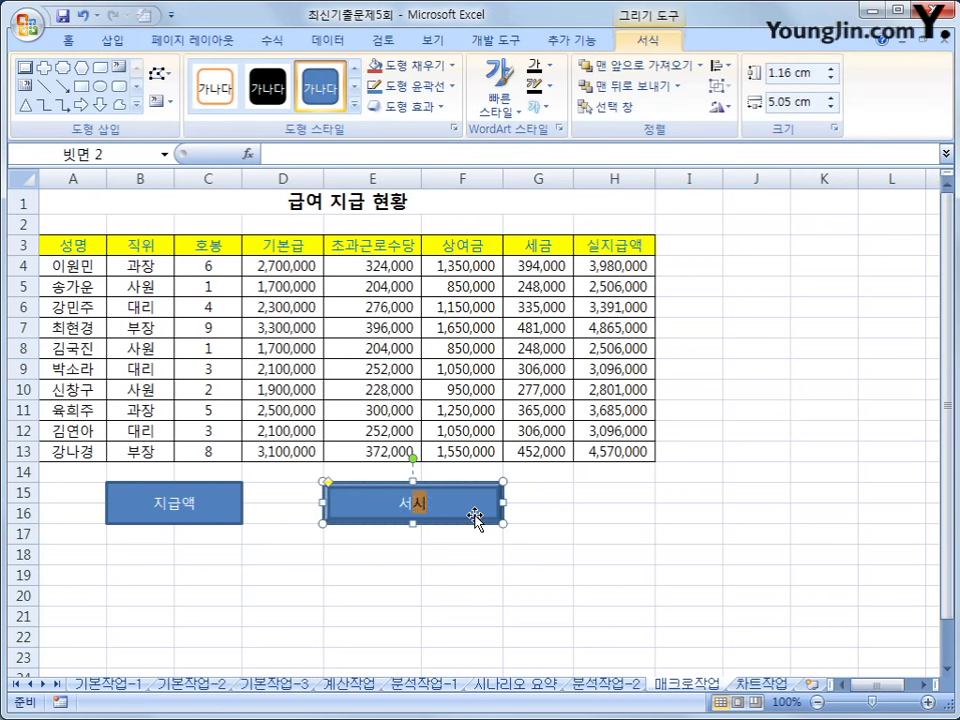
left_click(481, 507)
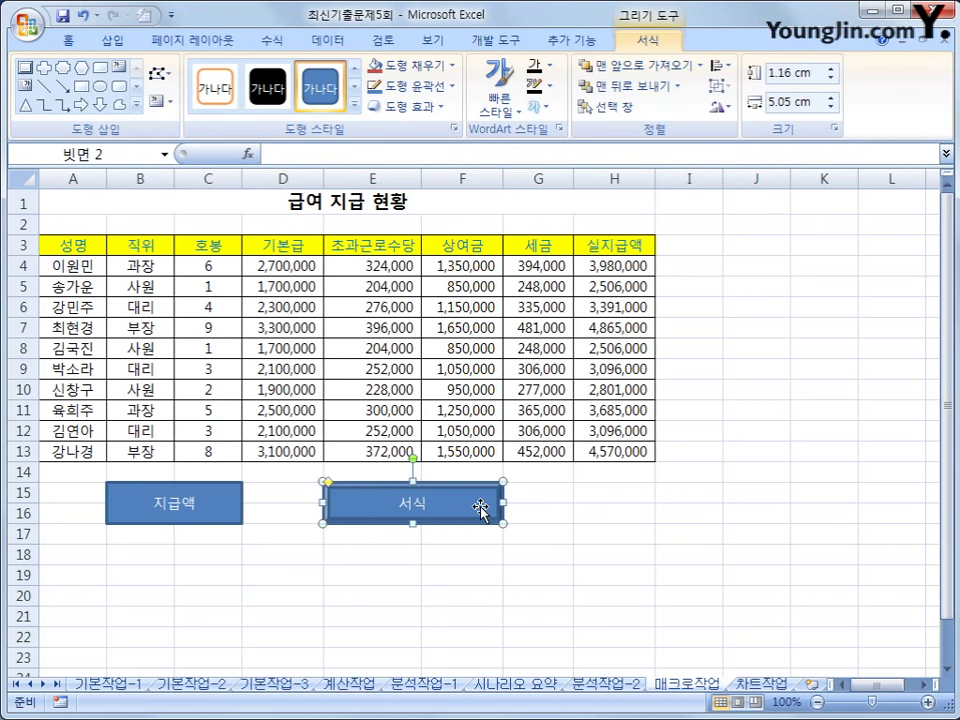
Assign the 서식 macro to the bevel button
right_click(400, 503)
left_click(525, 417)
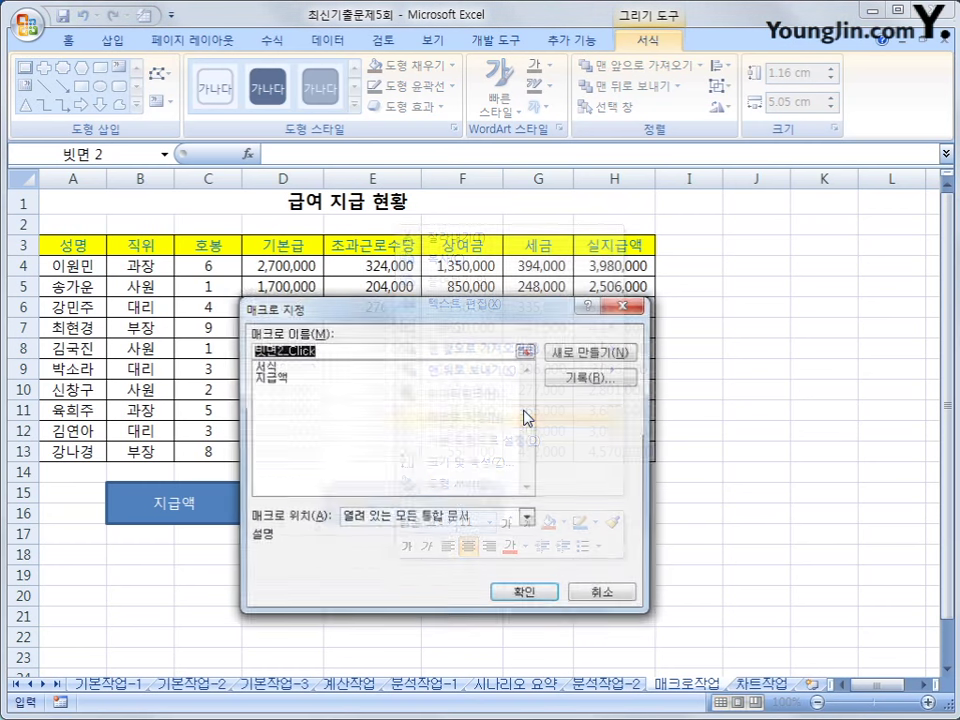
left_click(328, 369)
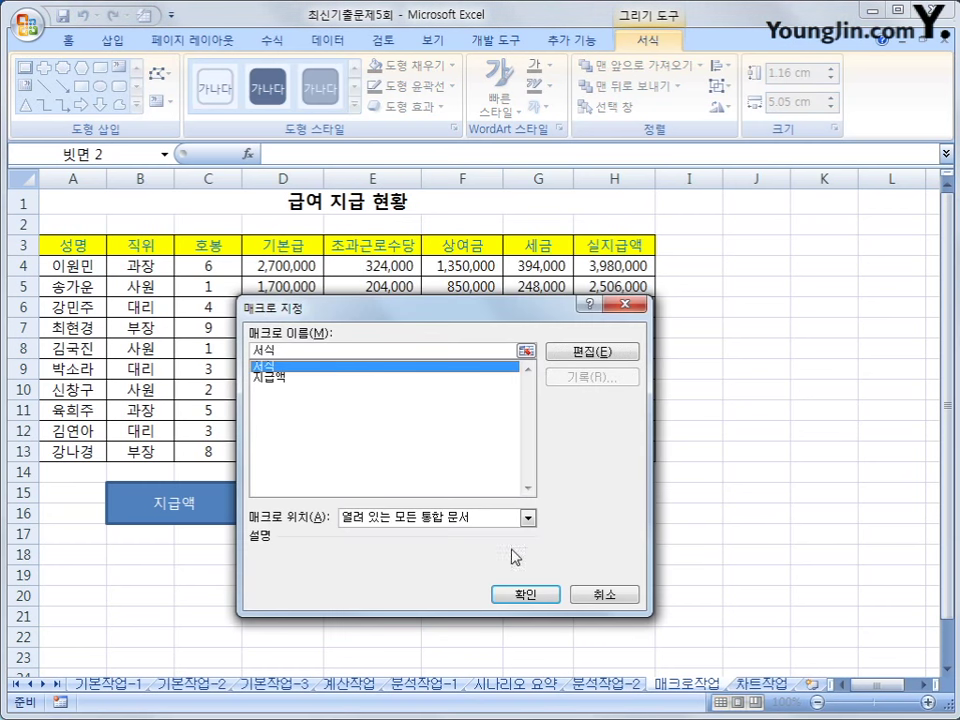
left_click(510, 595)
left_click(701, 599)
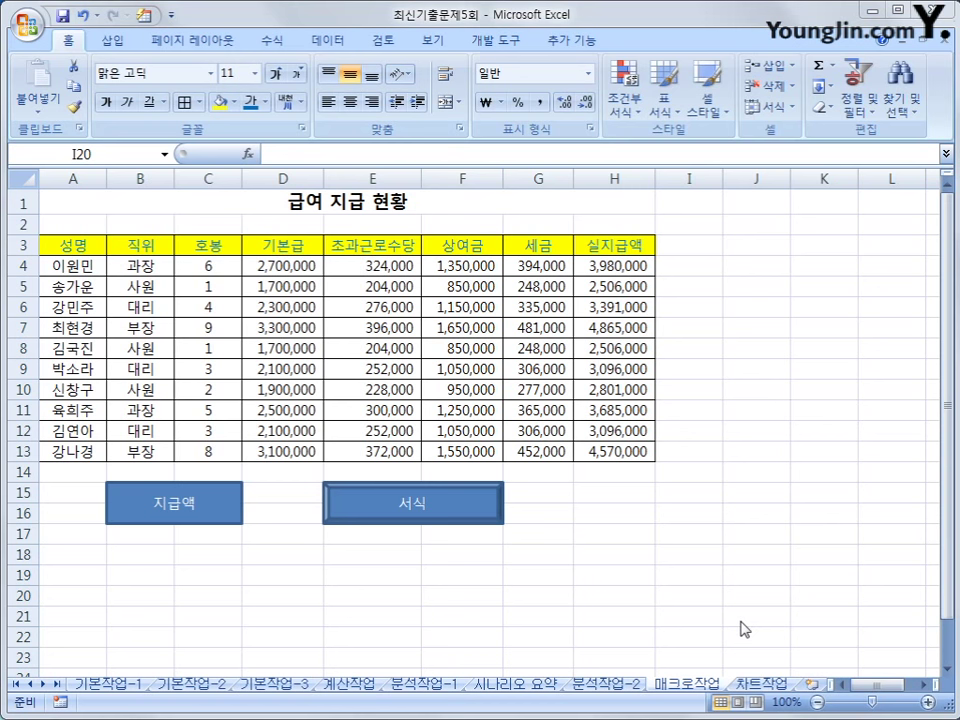
Go to the 차트작업 sheet with the phone model table and chart
left_click(760, 685)
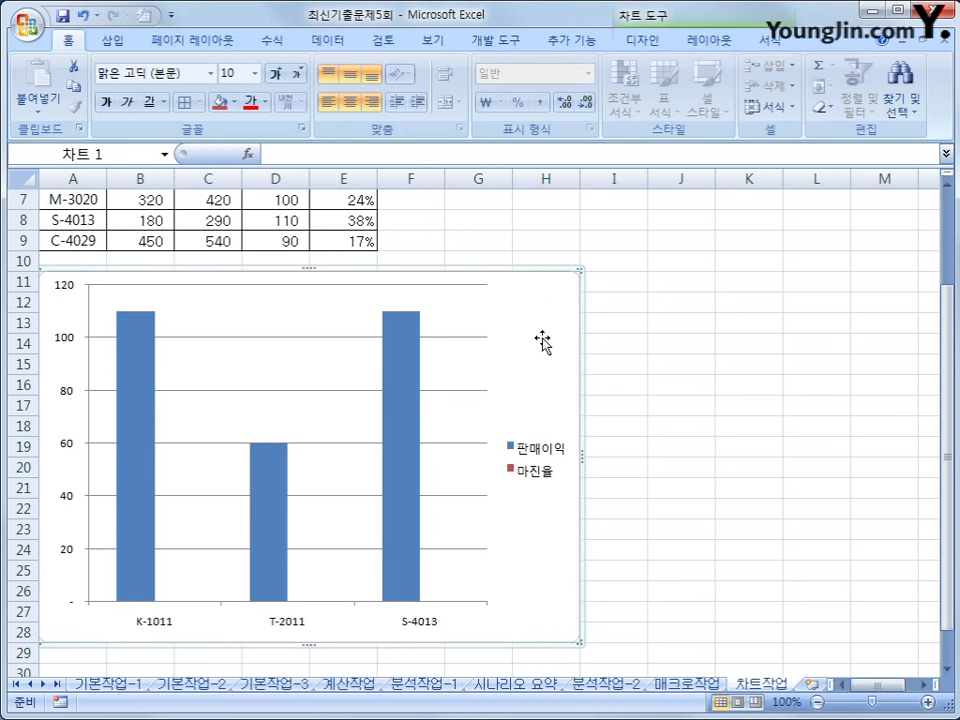
Check the C-4029 row data in A9:E9, then bring up the chart's context menu
scroll(542, 340, "up", 2)
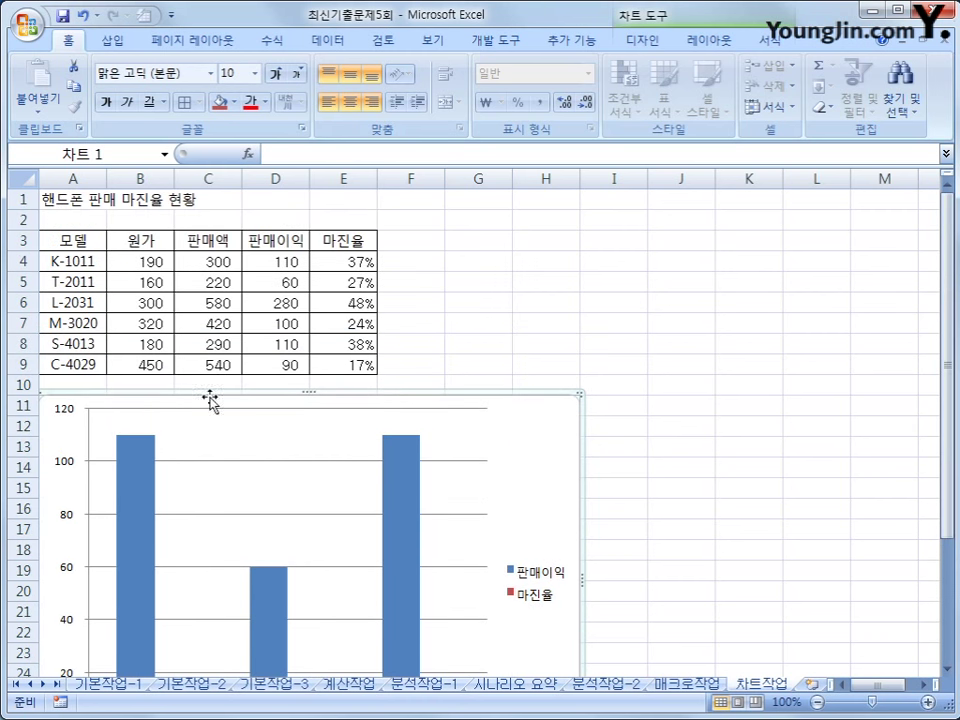
left_click(73, 365)
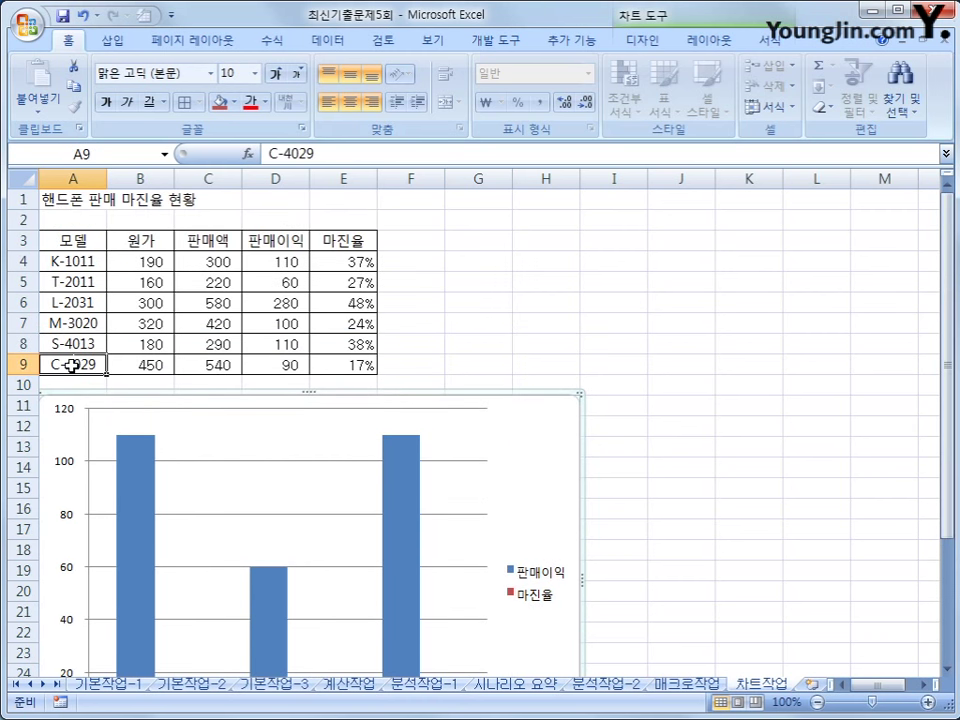
left_click(273, 363)
left_click_drag(273, 363, 356, 364)
left_click_drag(88, 364, 299, 362)
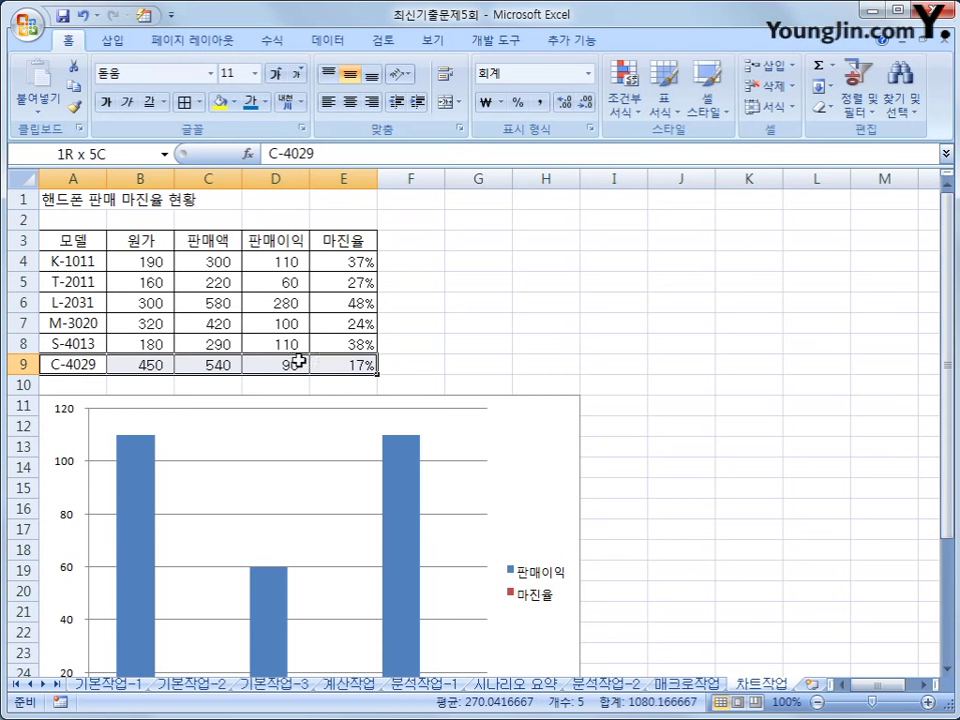
left_click(94, 362)
left_click_drag(272, 364, 326, 375)
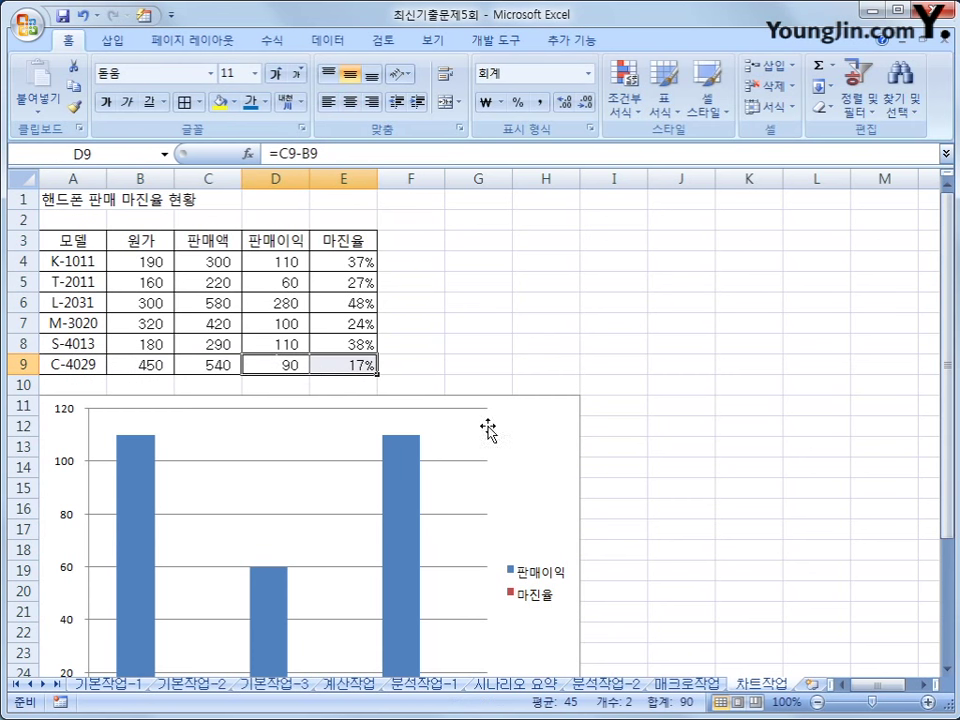
left_click(525, 439)
scroll(525, 439, "down", 1)
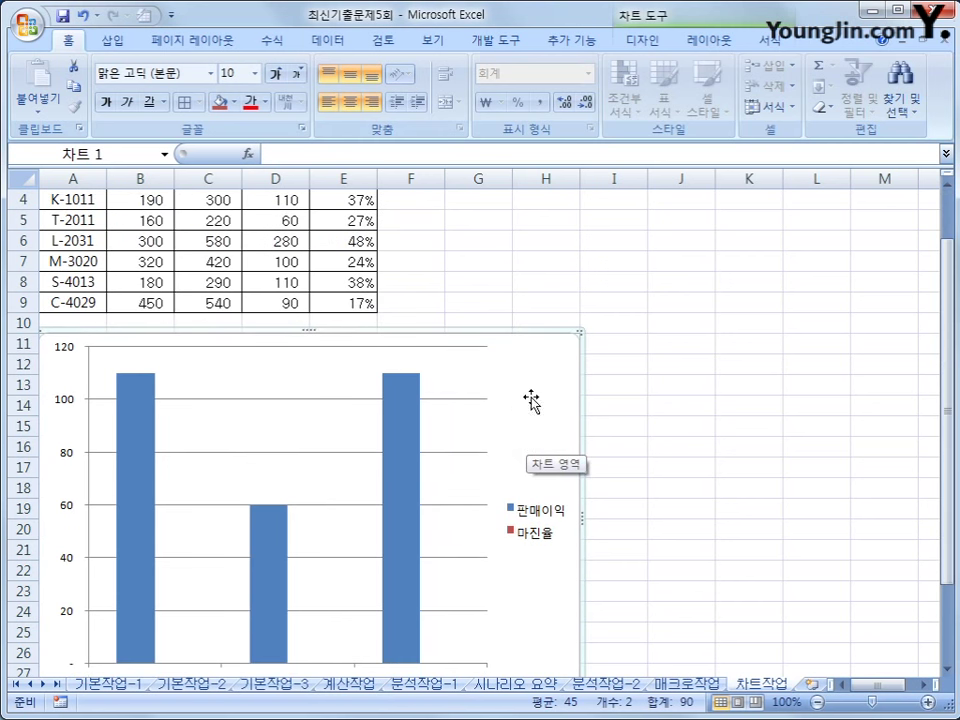
right_click(532, 400)
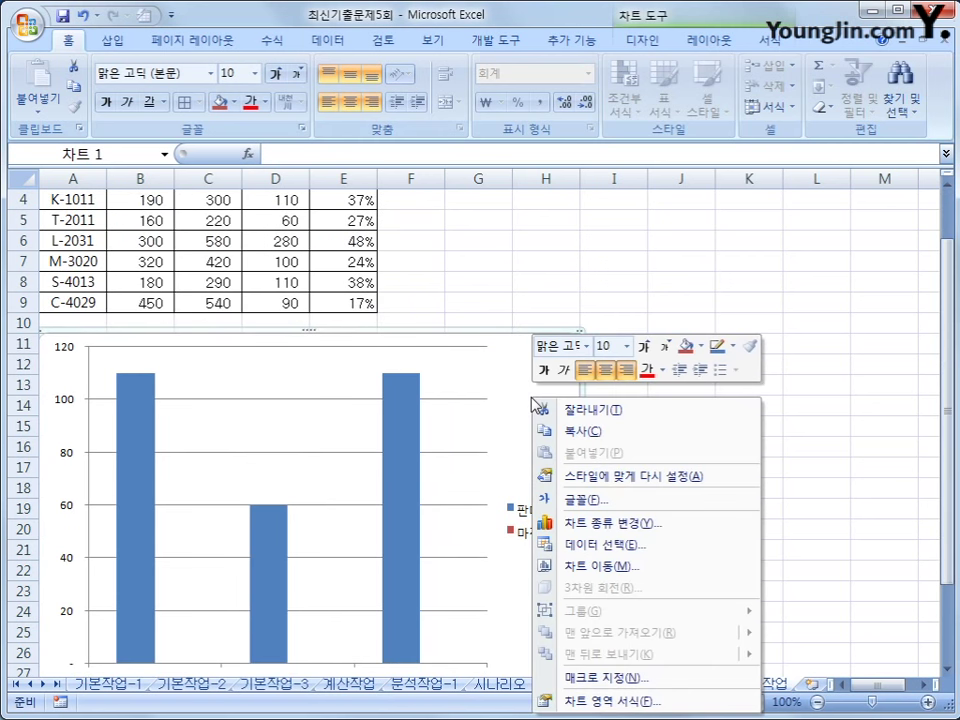
Replace the chart data range with A3:A5, D3:E5, A8:A9 and D8:E9, triggering an invalid-reference error
left_click(585, 545)
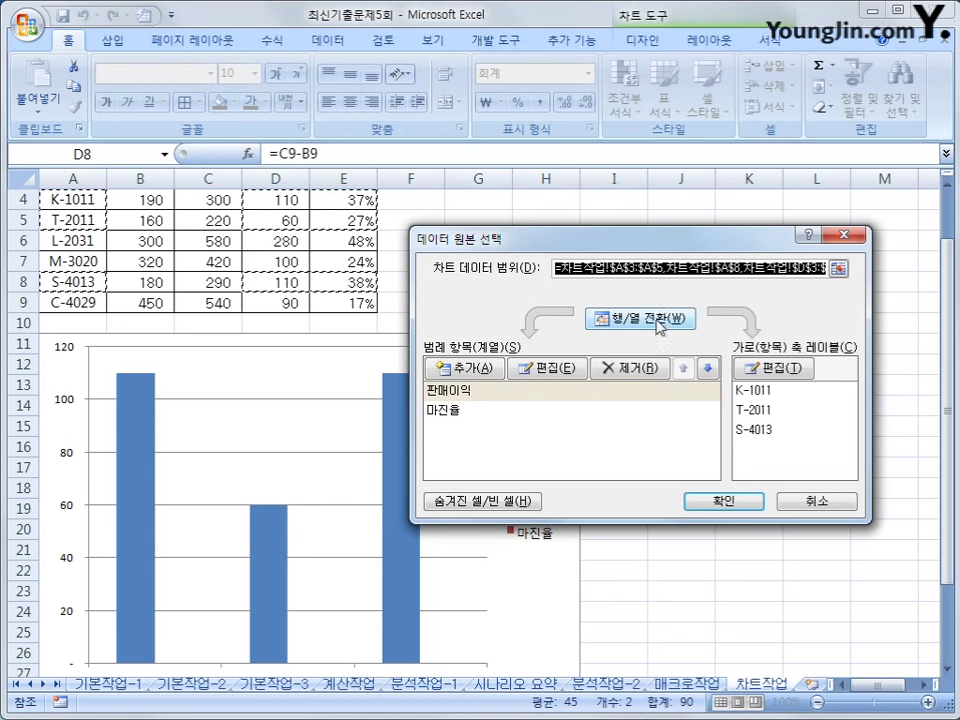
key("Delete")
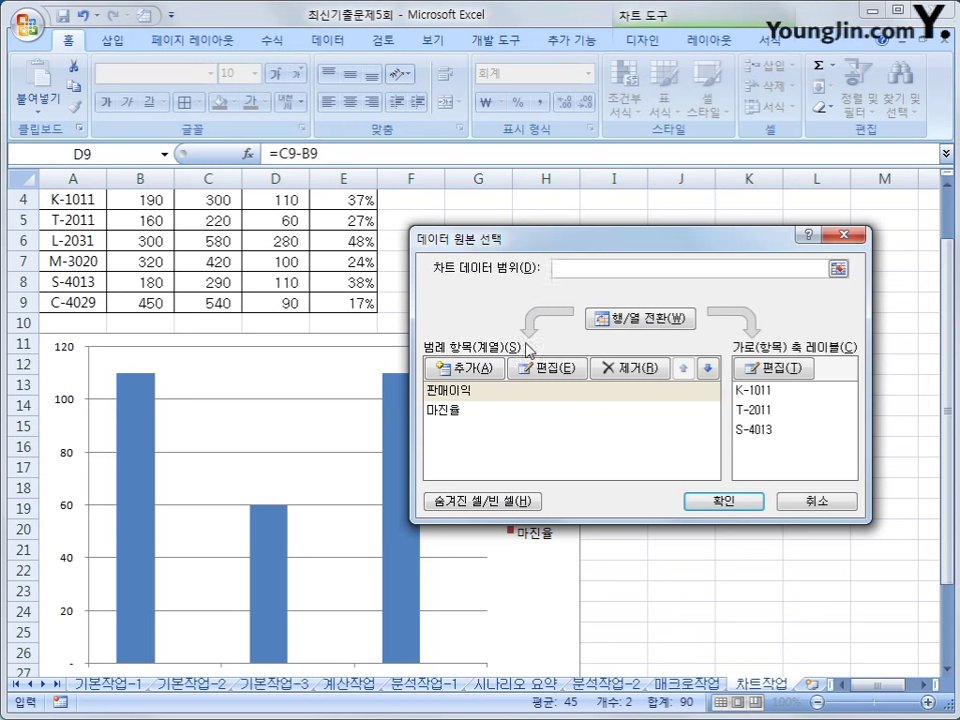
scroll(505, 365, "up", 1)
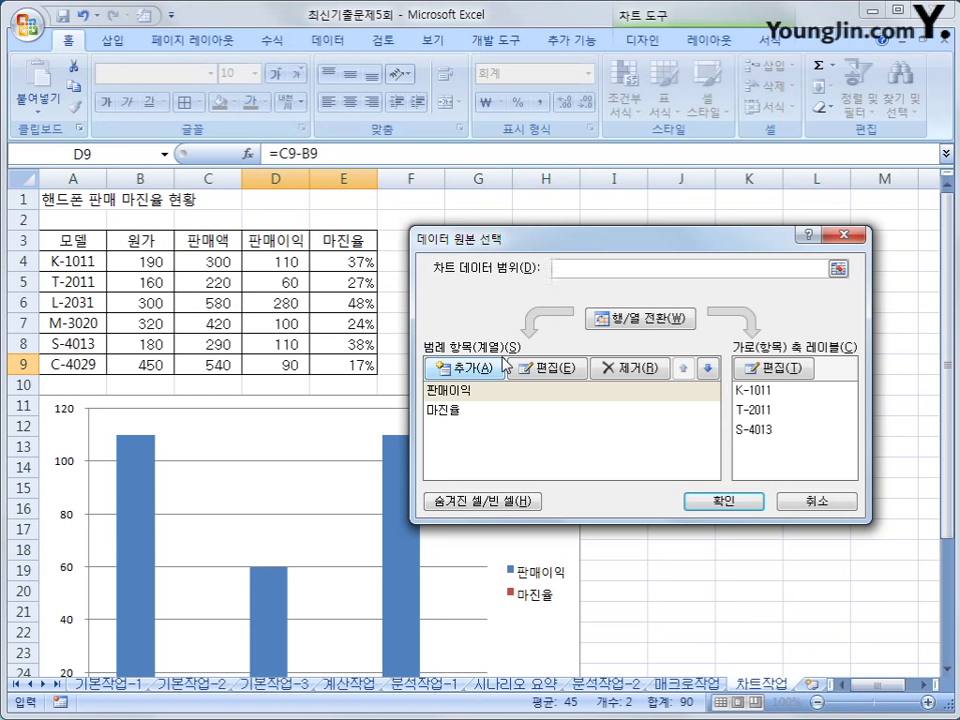
left_click_drag(70, 240, 70, 283)
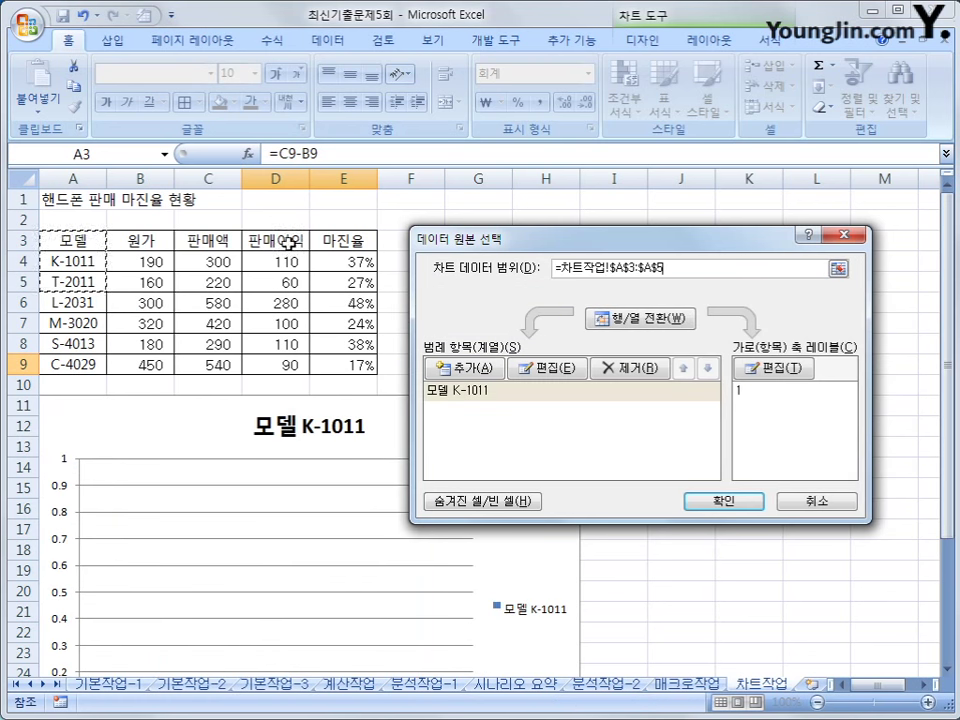
left_click_drag(287, 240, 333, 283)
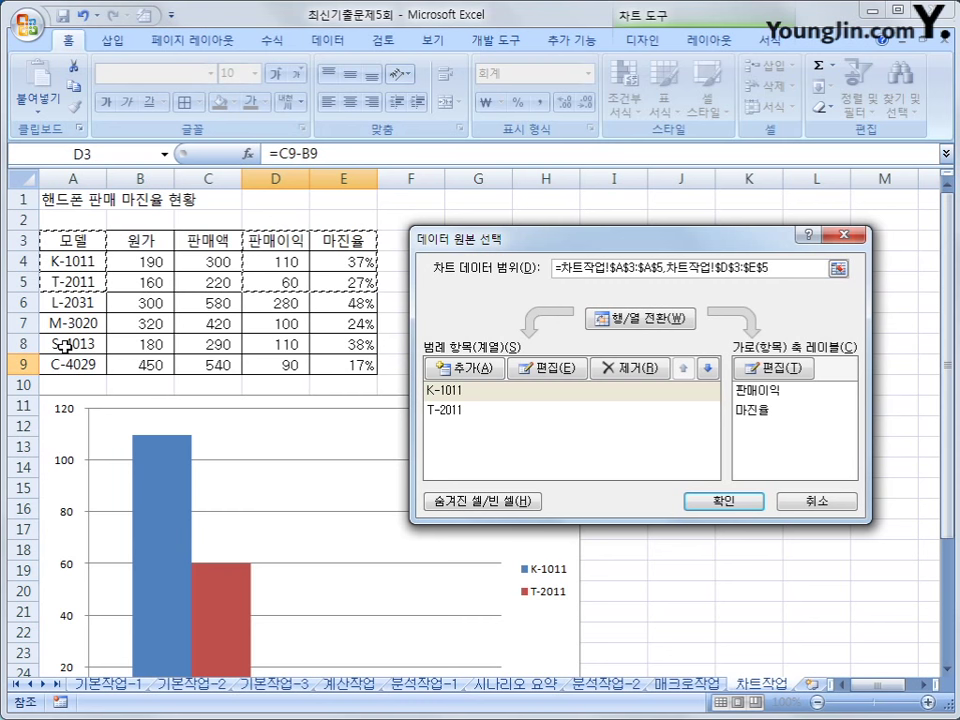
mouse_move(64, 345)
left_mouse_down()
mouse_move(70, 378)
mouse_move(72, 363)
left_mouse_up()
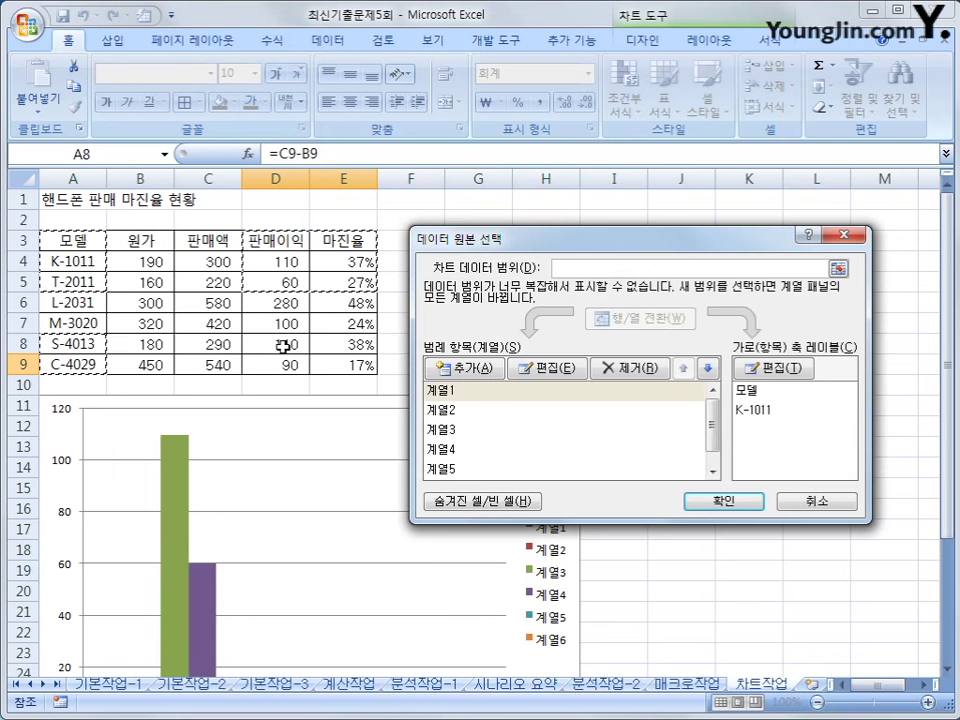
left_click_drag(285, 344, 333, 364)
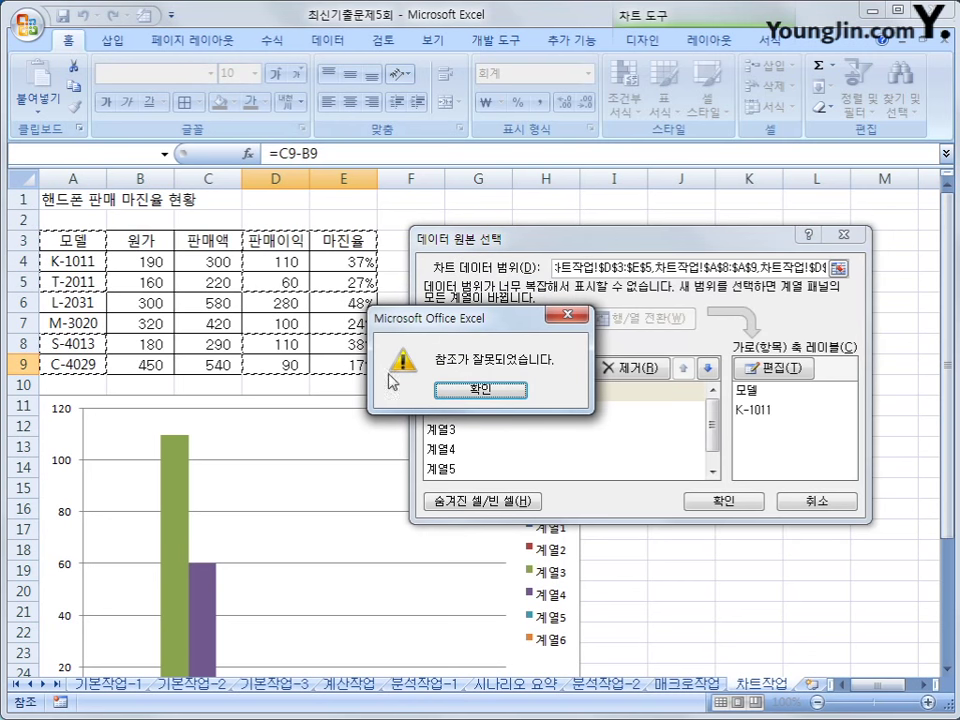
Dismiss the error and set the chart range to A3:A5, D3:E5, A8:A9 and D8:E9
left_click(480, 390)
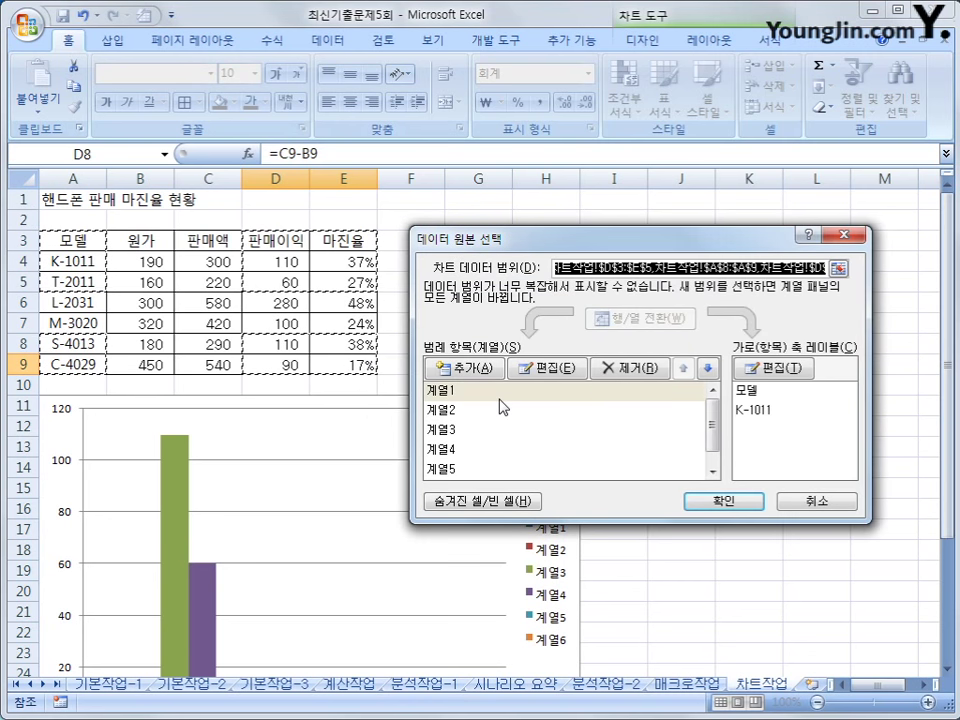
left_click(838, 268)
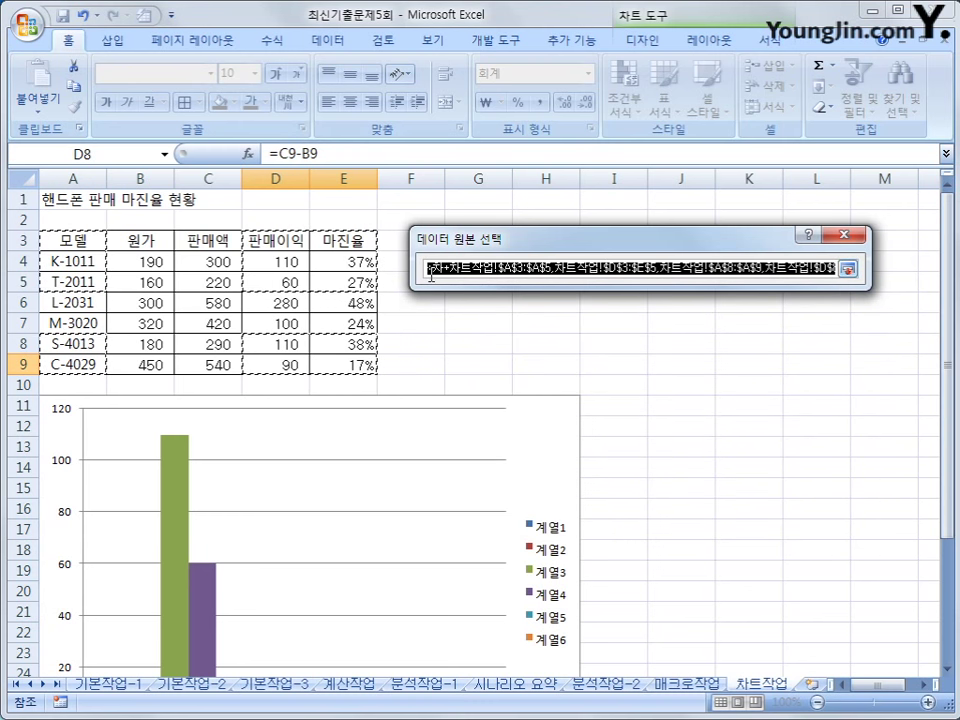
key("Delete")
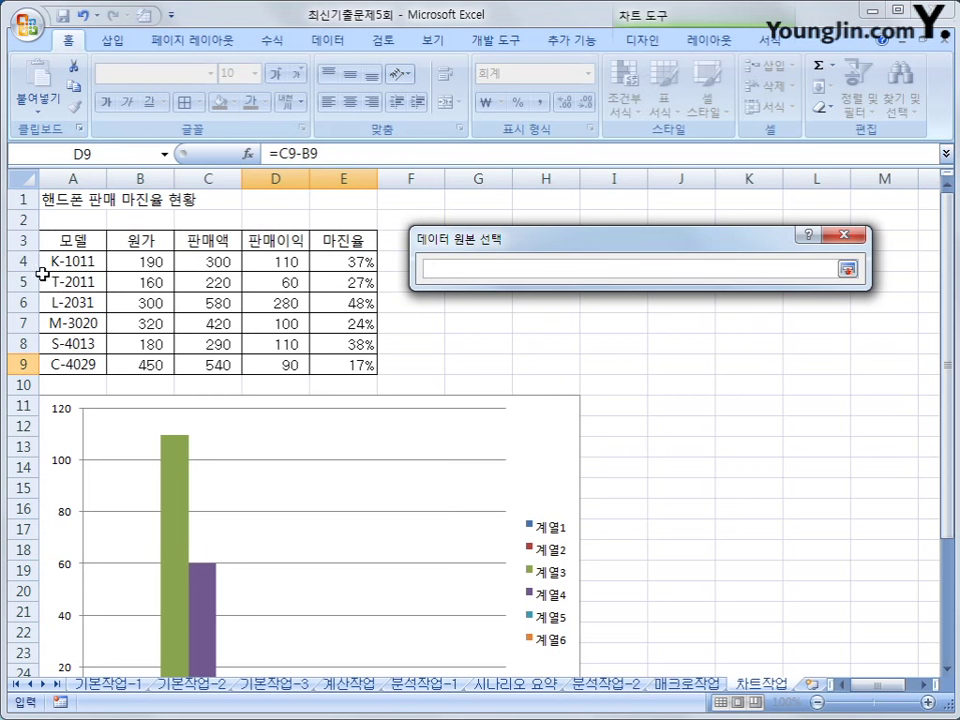
left_click_drag(75, 241, 75, 281)
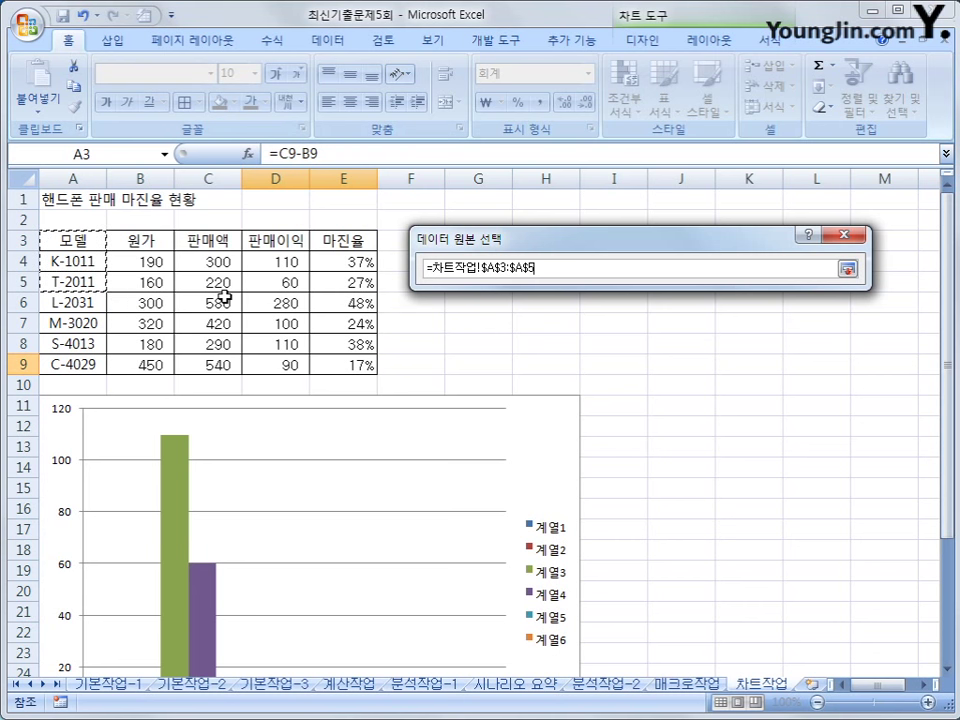
left_click(273, 241, "ctrl")
left_click_drag(273, 241, 336, 272)
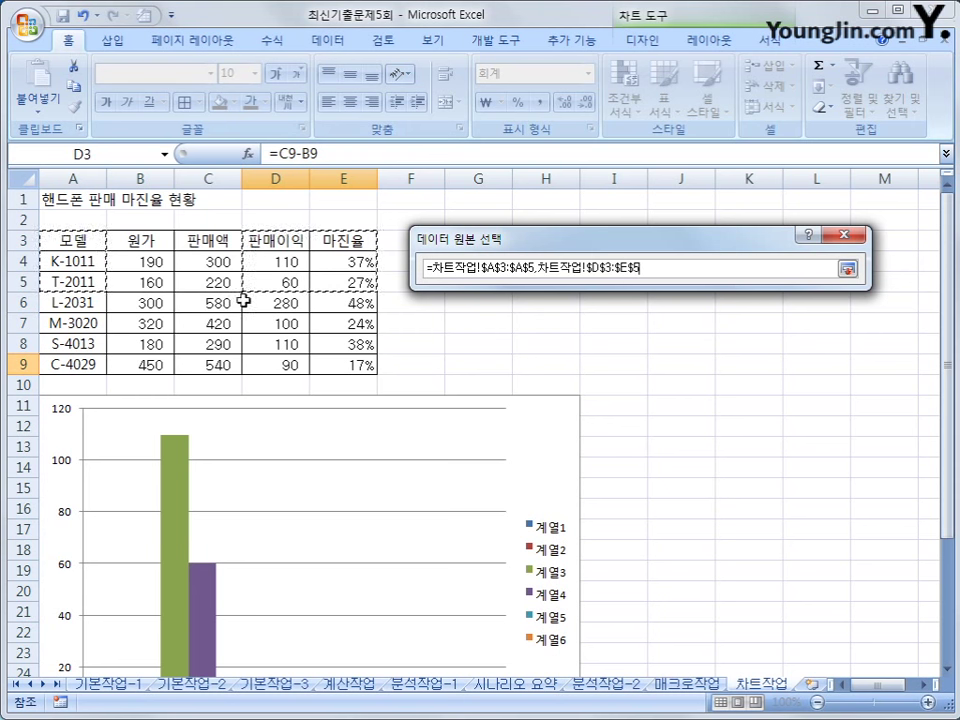
left_click_drag(90, 345, 90, 364)
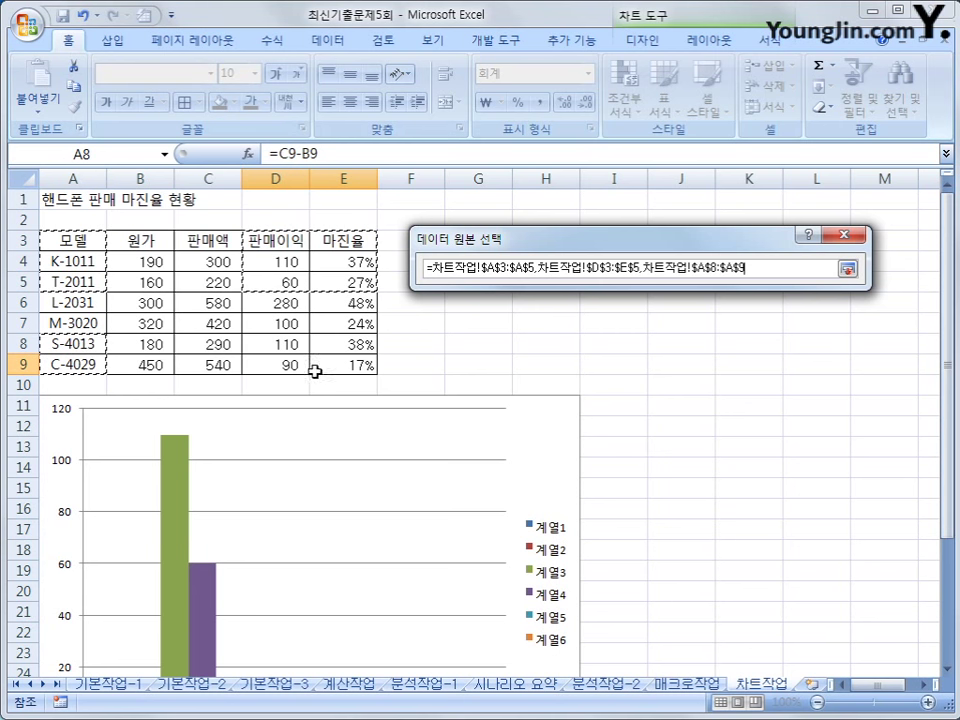
left_click(300, 346, "ctrl")
left_click_drag(300, 346, 332, 360)
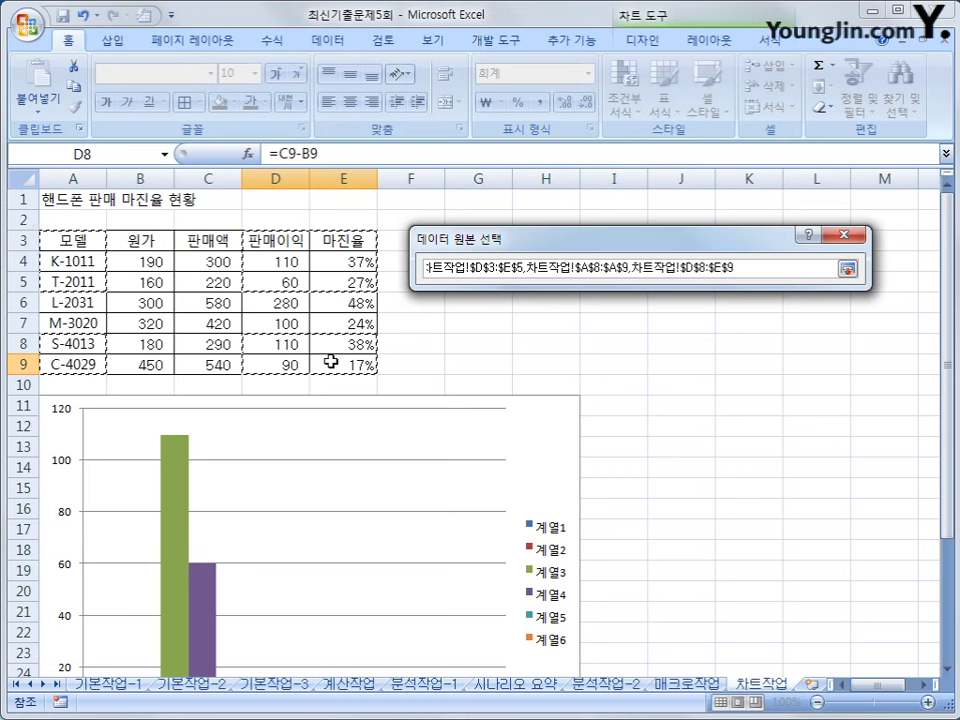
left_click(848, 268)
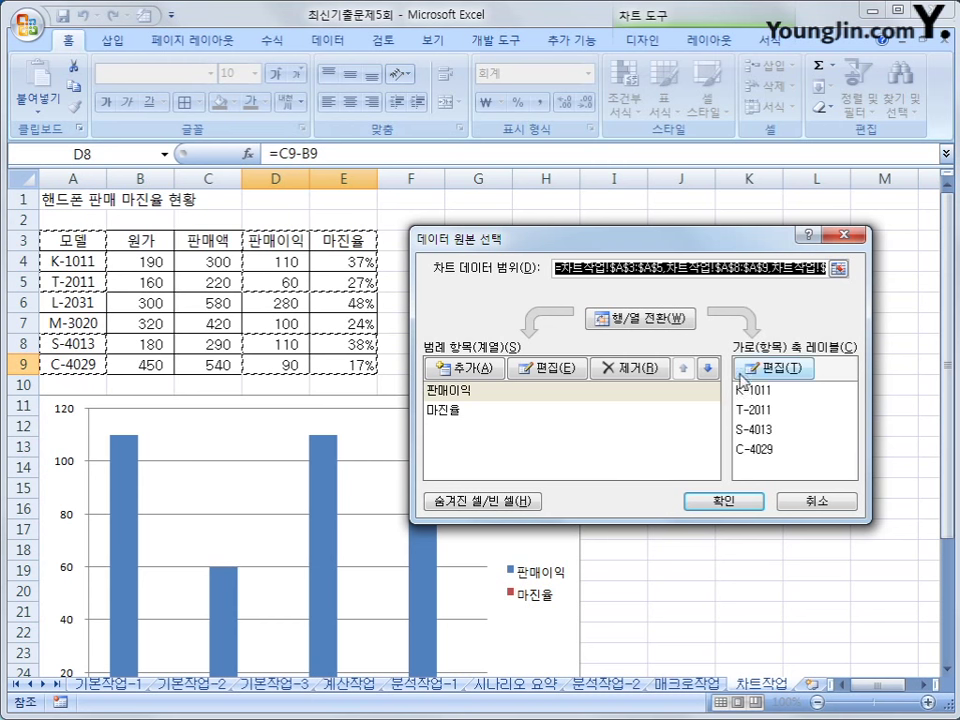
left_click(712, 511)
Select the near-flat 마진율 series using the Layout tab's current selection list
scroll(708, 503, "down", 3)
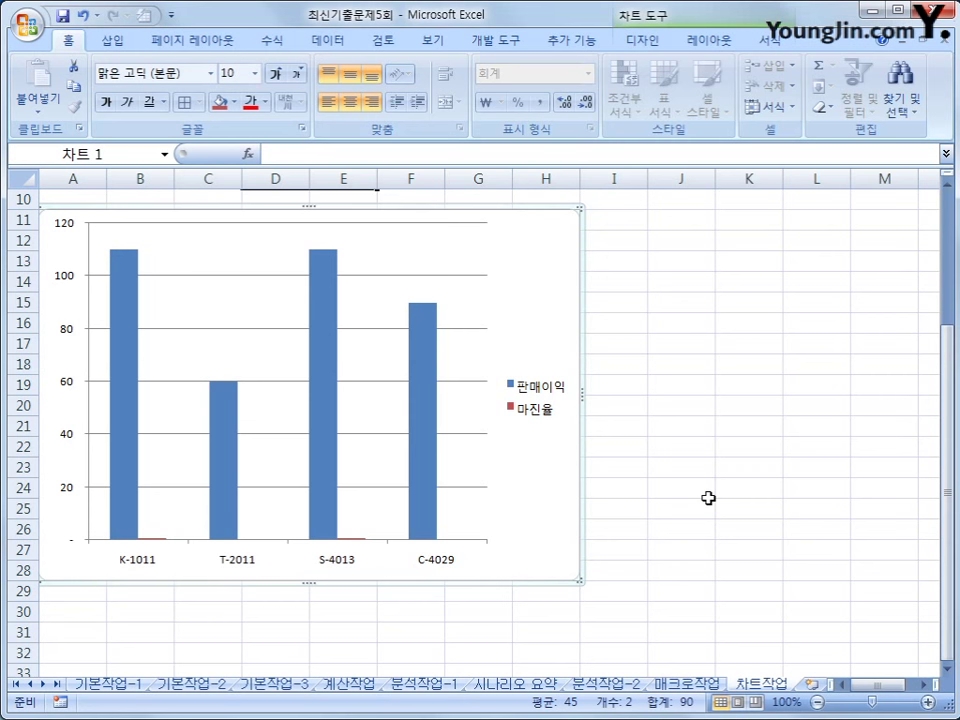
left_click(349, 539)
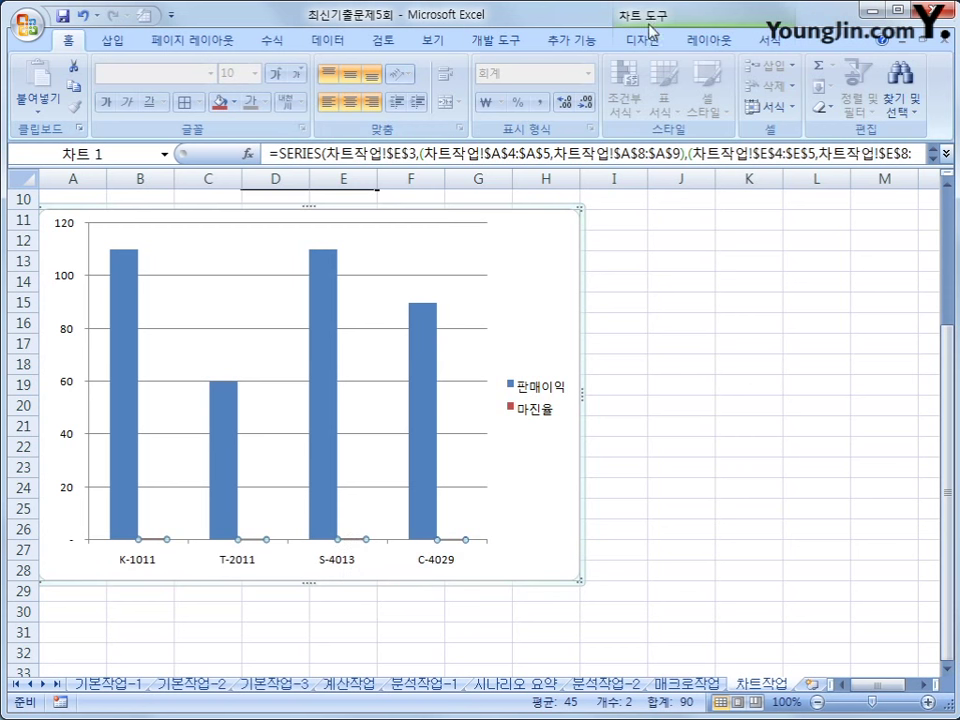
left_click(702, 42)
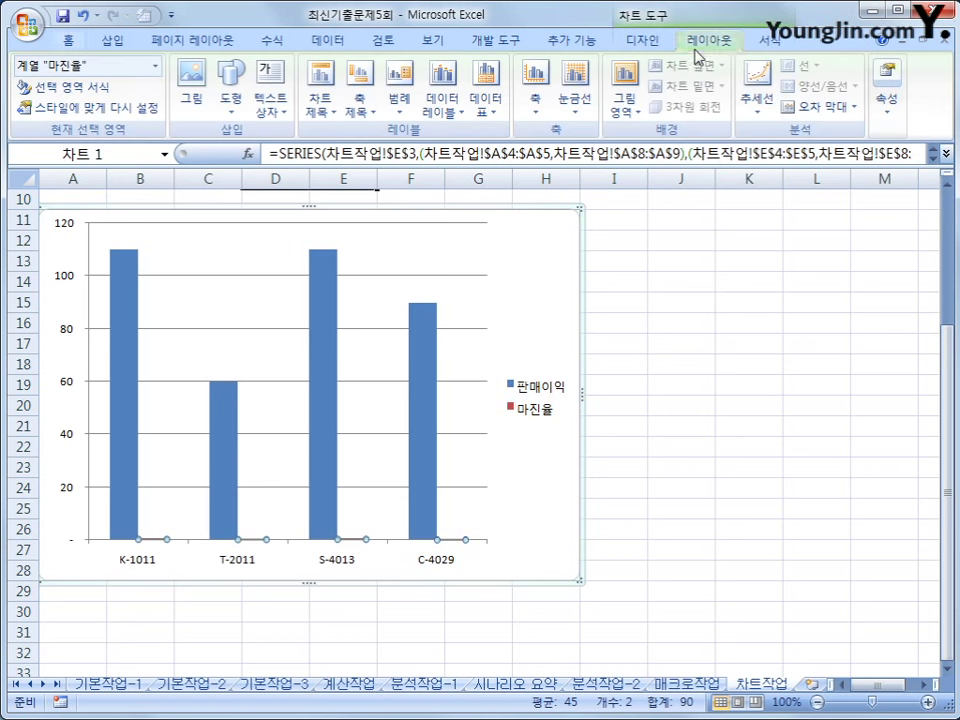
left_click(155, 66)
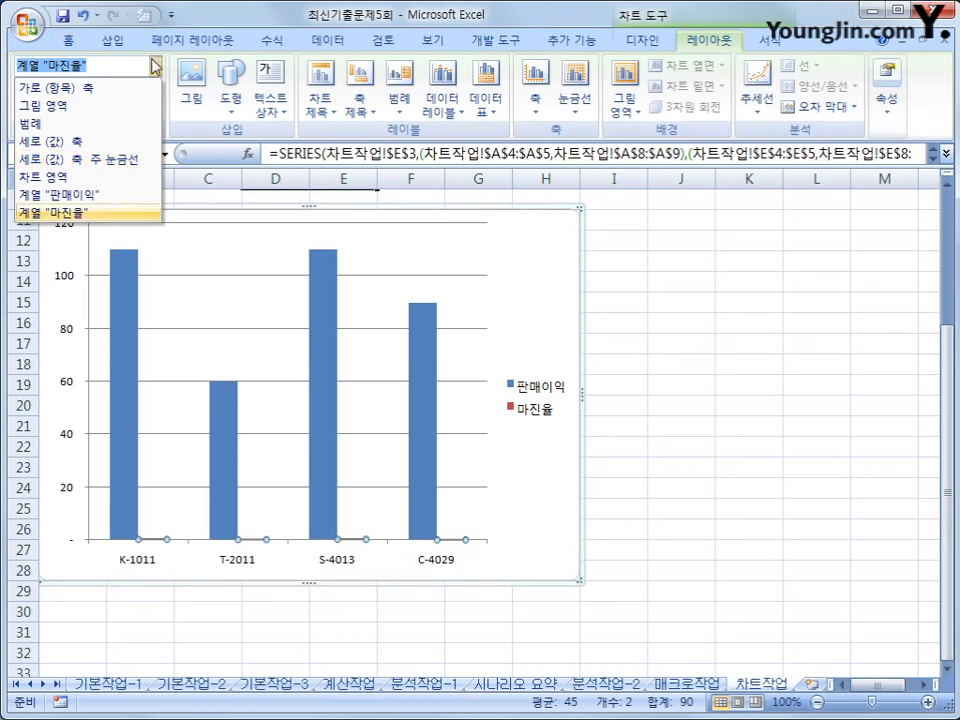
left_click(97, 214)
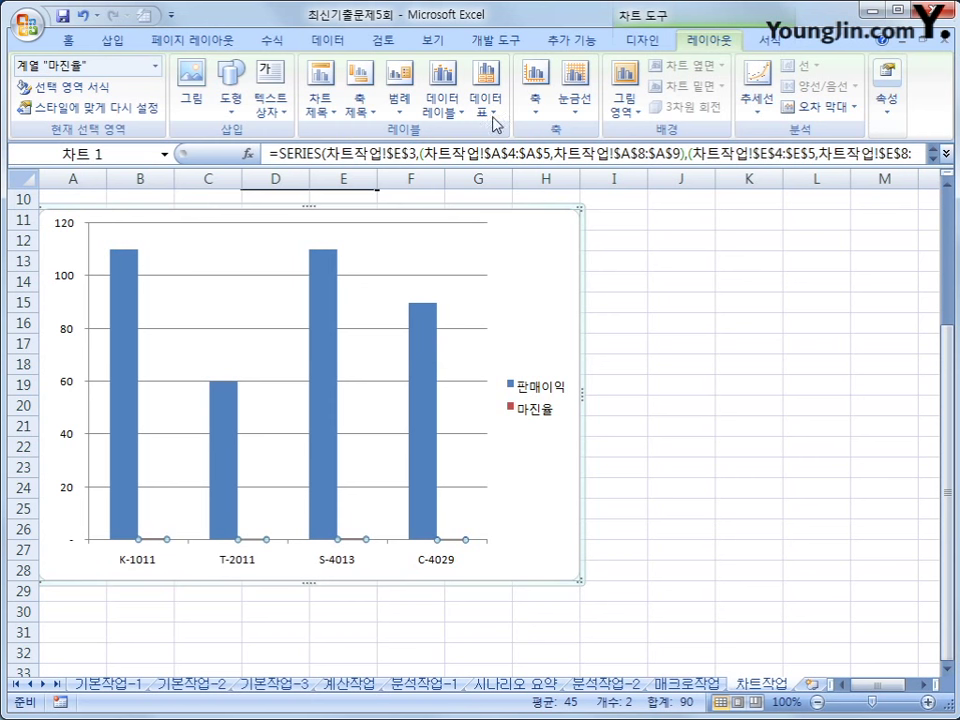
left_click(642, 42)
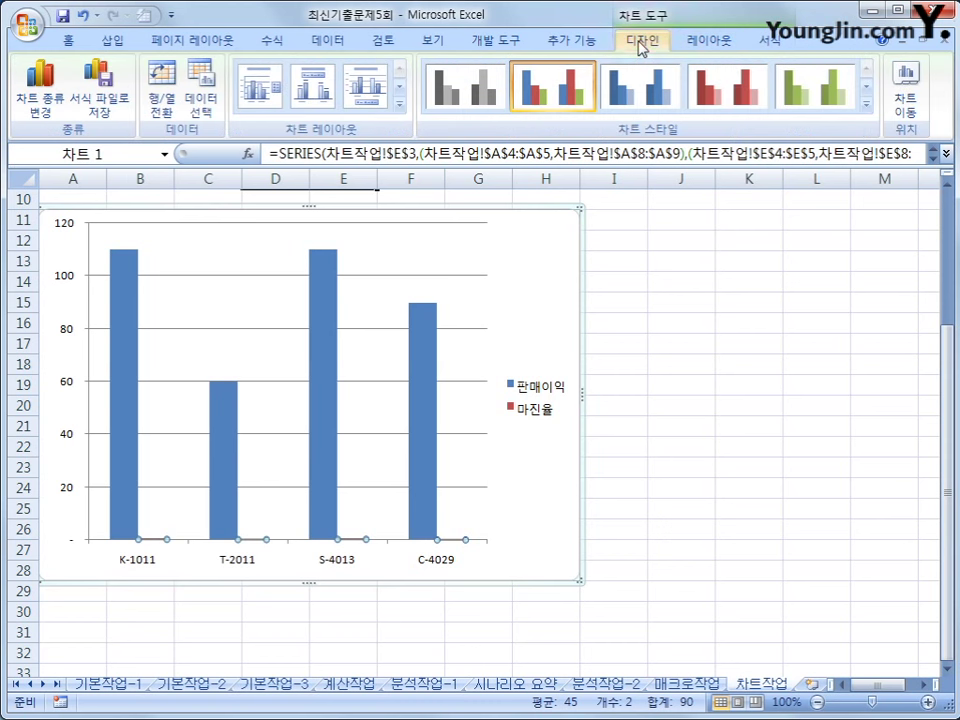
Change the 마진율 series to a line with markers, keeping 판매이익 as columns
left_click(45, 115)
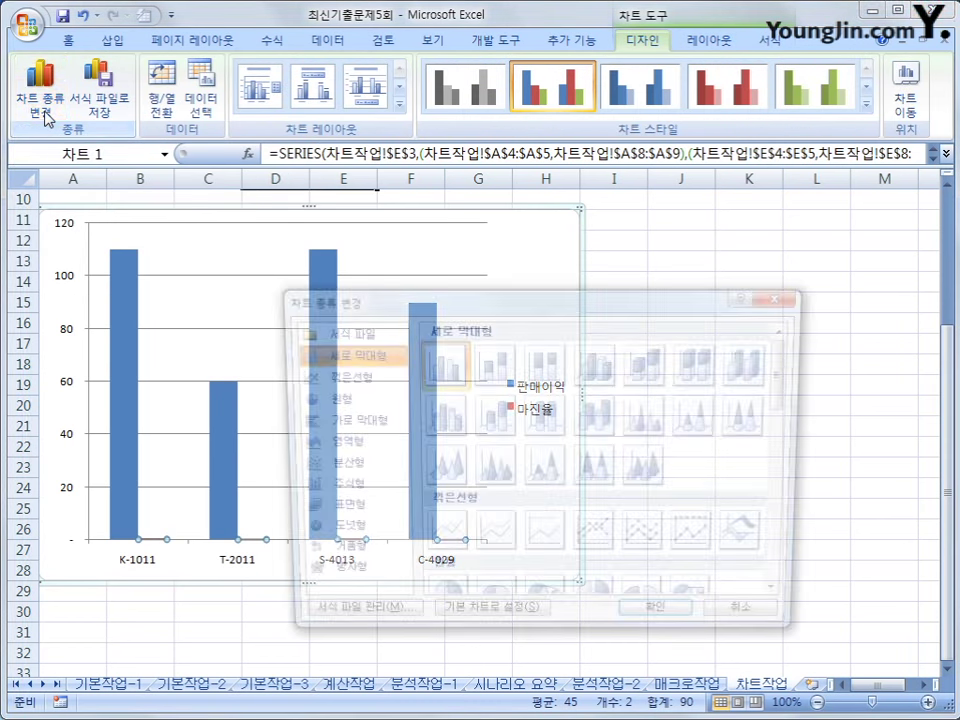
left_click(585, 546)
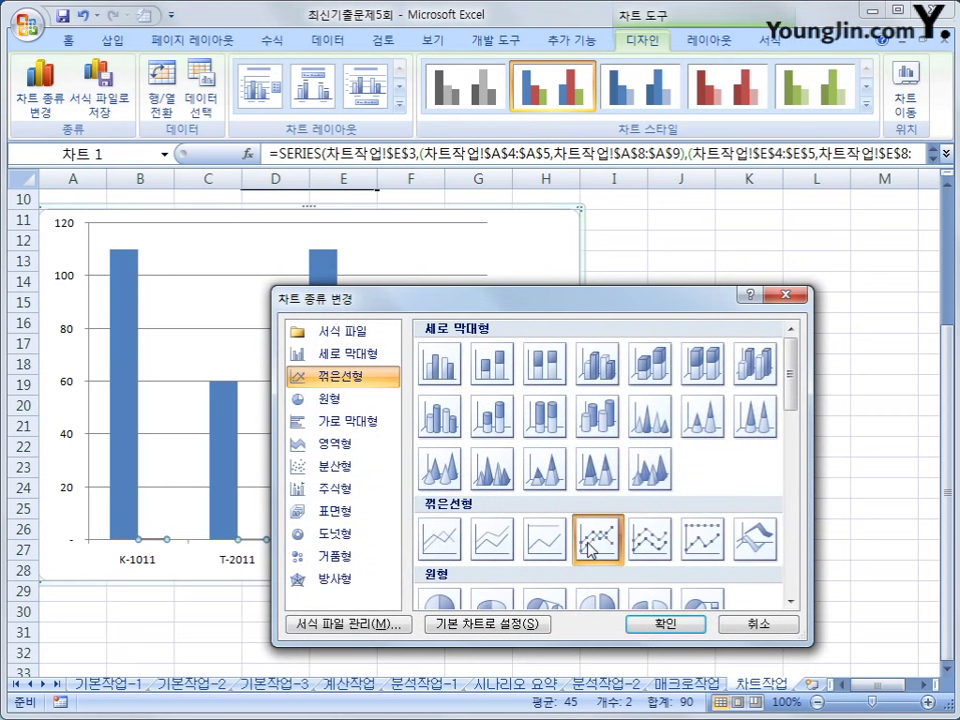
left_click(670, 627)
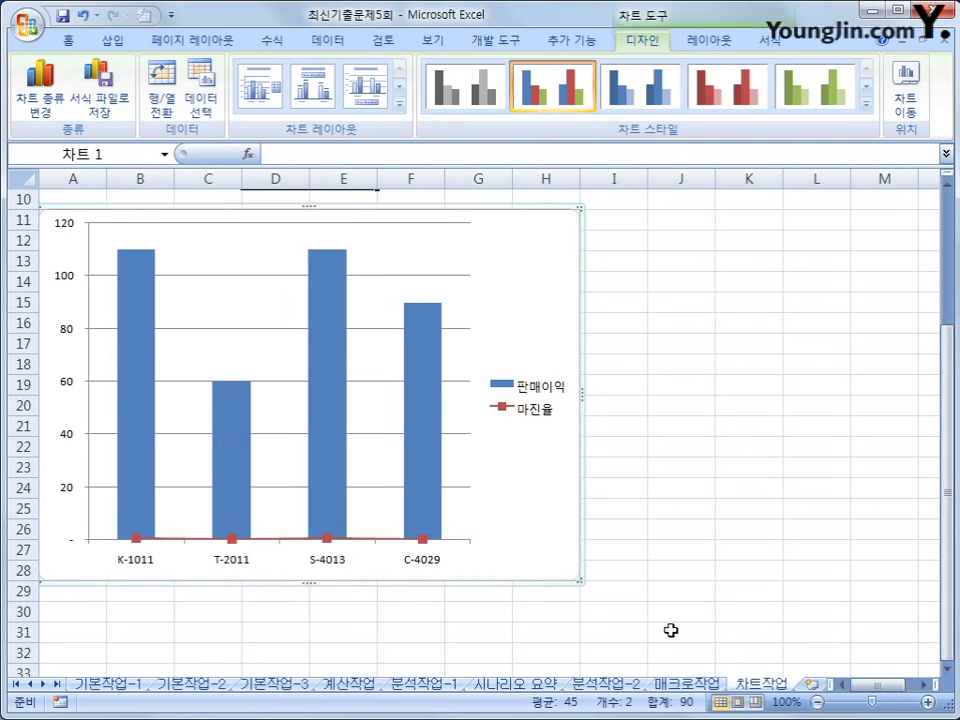
left_click(328, 540)
Move the 마진율 line onto a secondary axis scaled 0%–40%
right_click(331, 545)
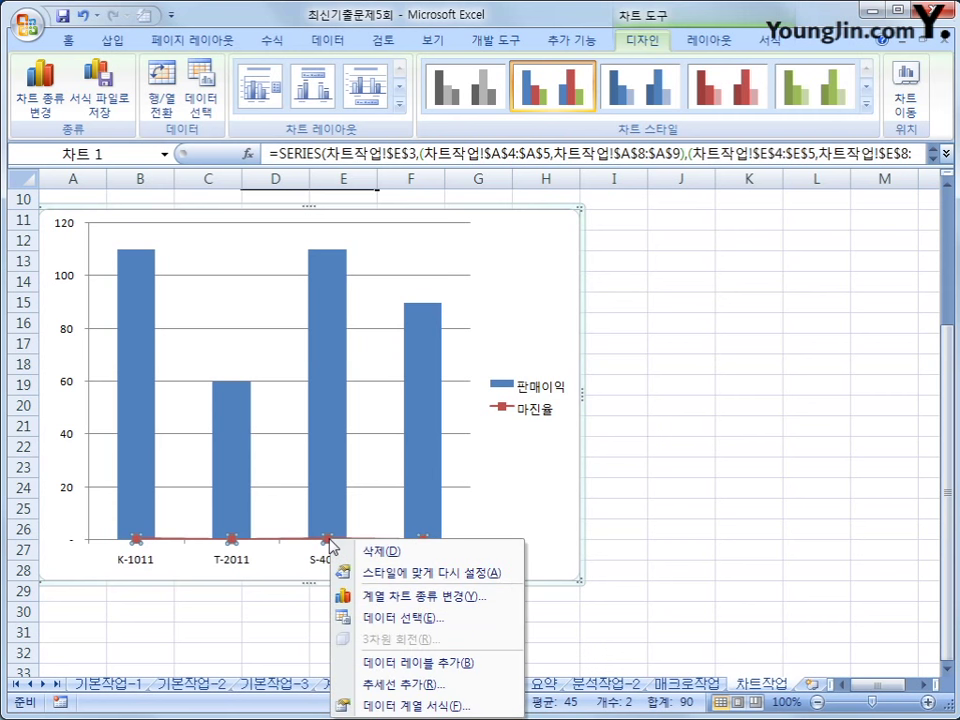
left_click(437, 707)
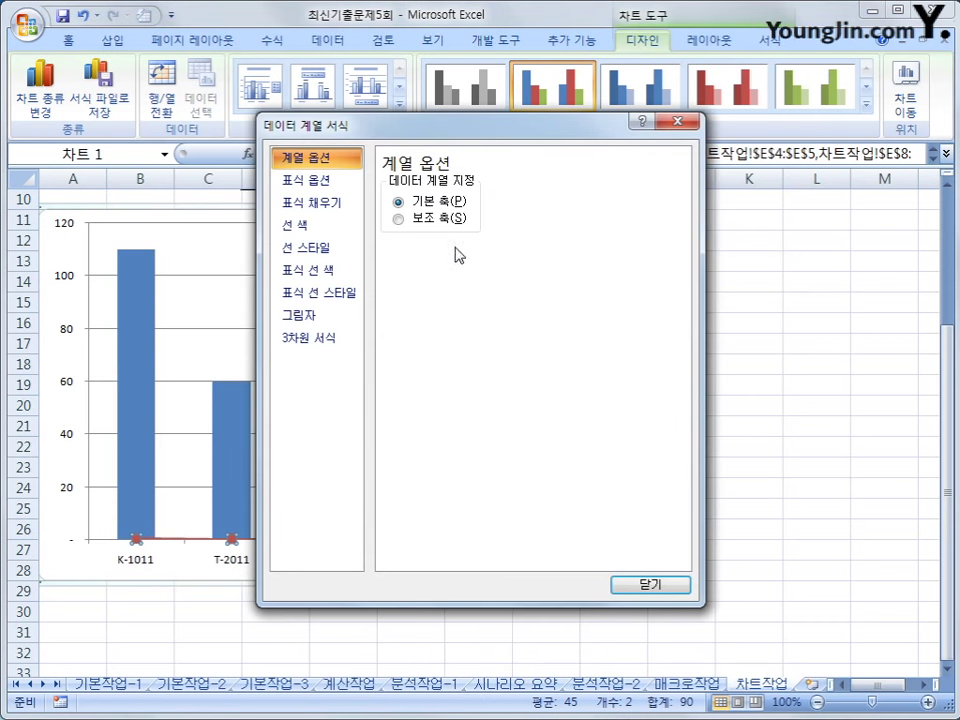
left_click(453, 219)
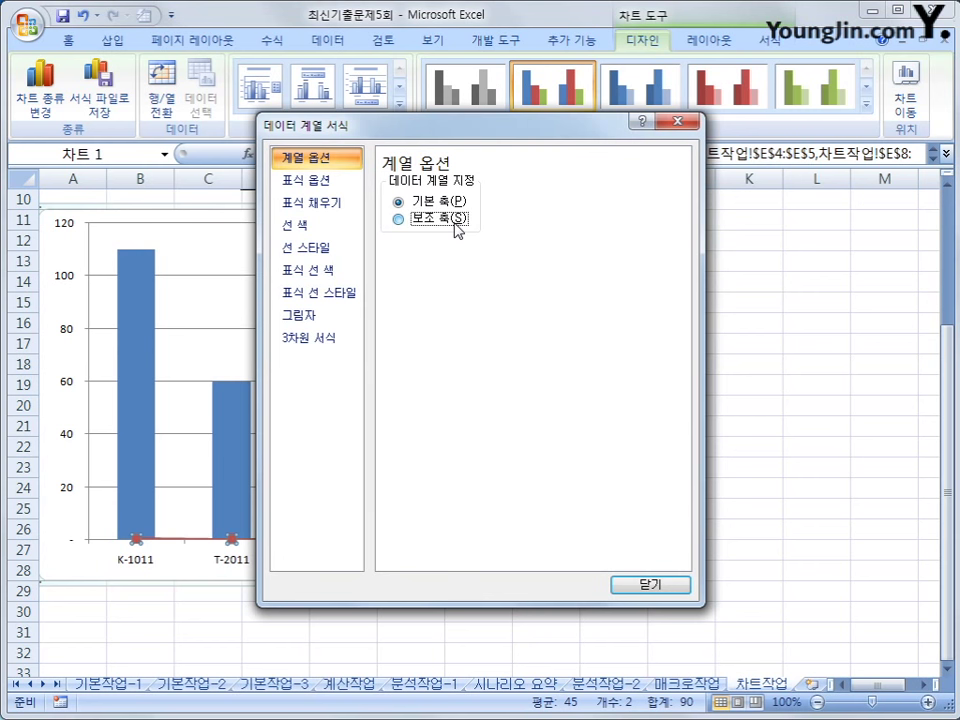
left_click(648, 586)
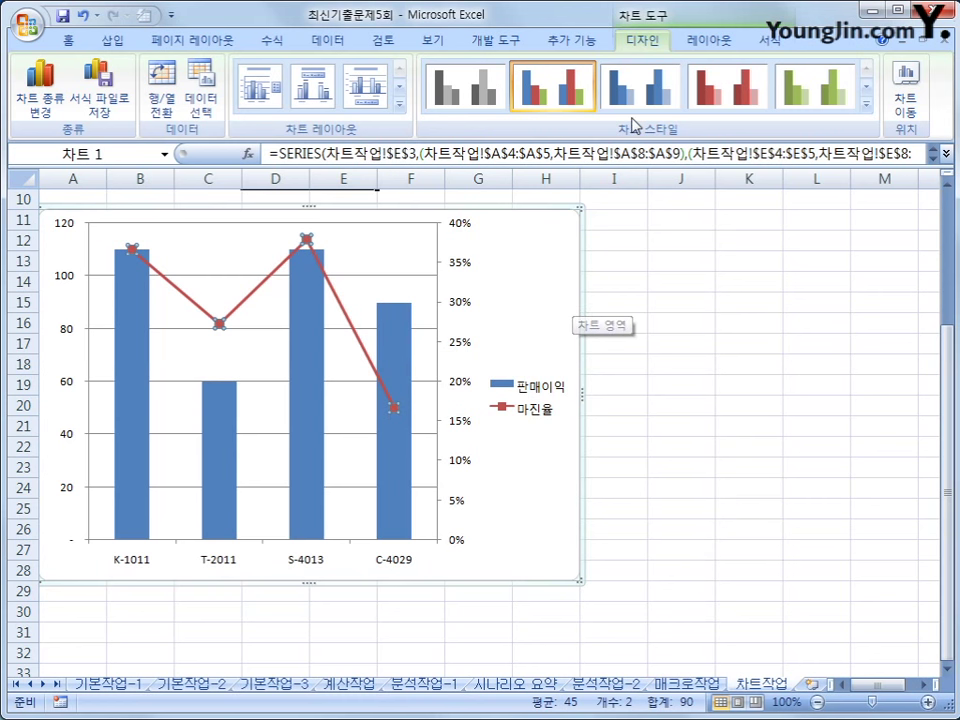
left_click(712, 42)
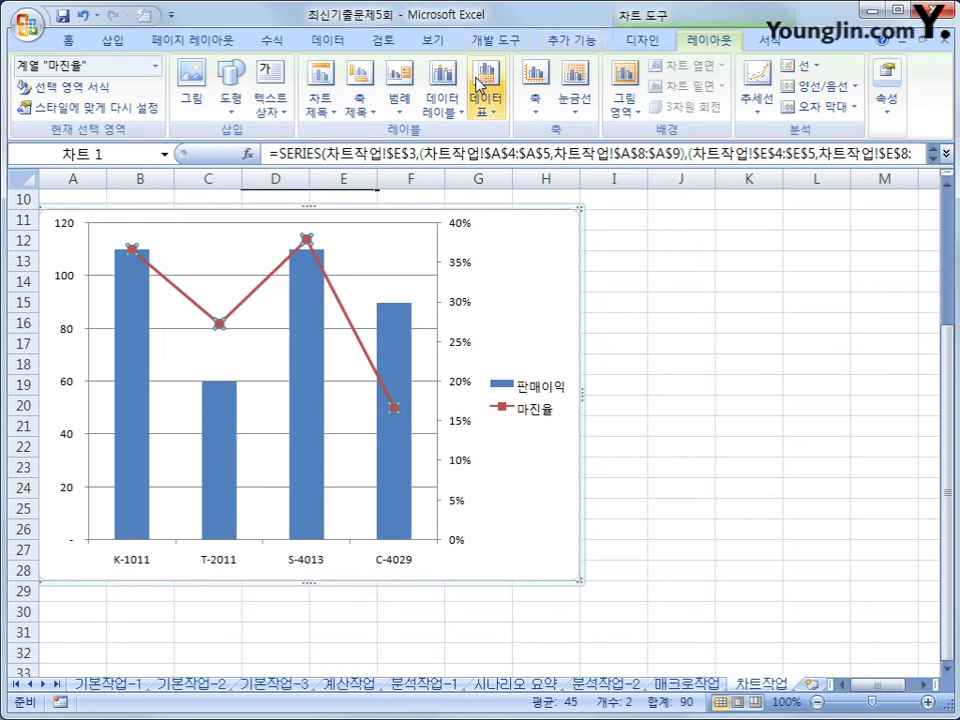
Add a title above the chart and replace its placeholder with '핸드폰 판매 현황'
left_click(318, 110)
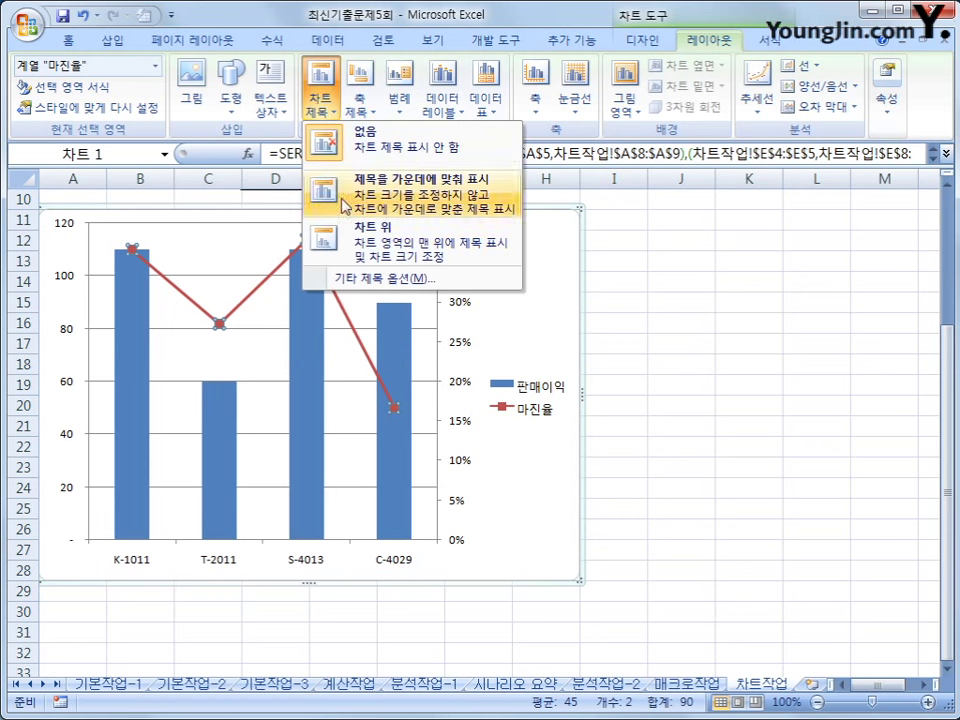
left_click(347, 246)
left_click_drag(265, 238, 358, 251)
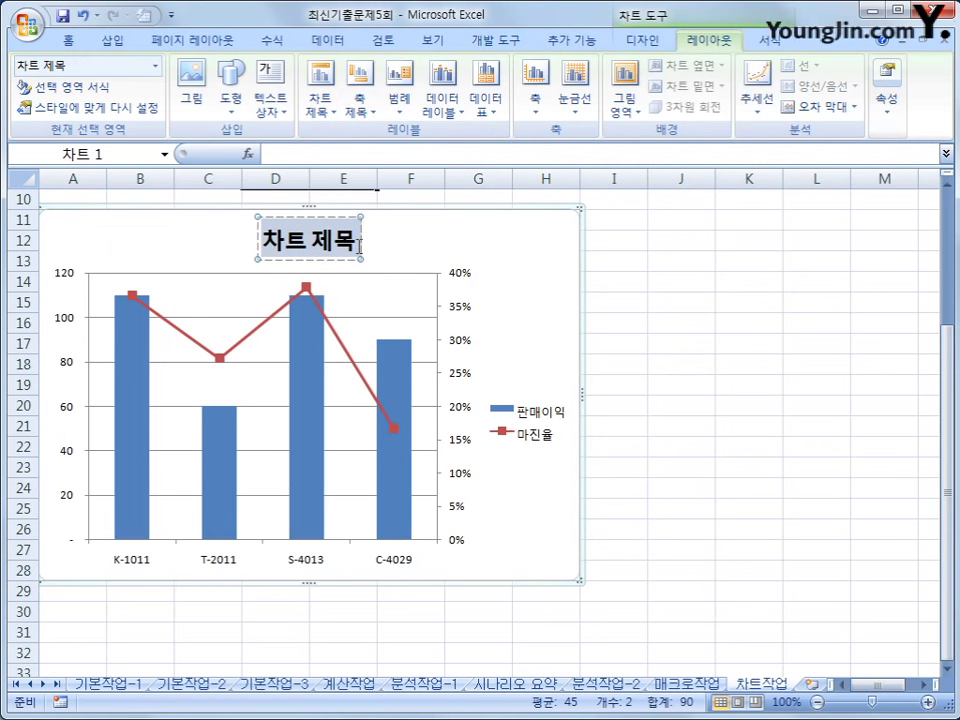
type("핸드폰")
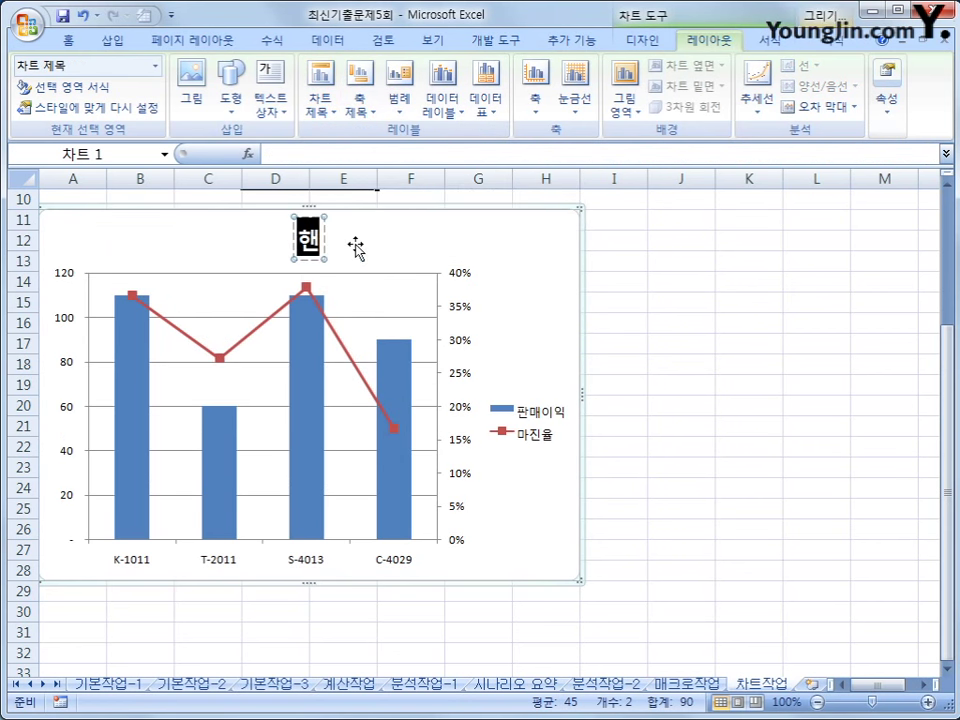
key("BackSpace")
key("BackSpace")
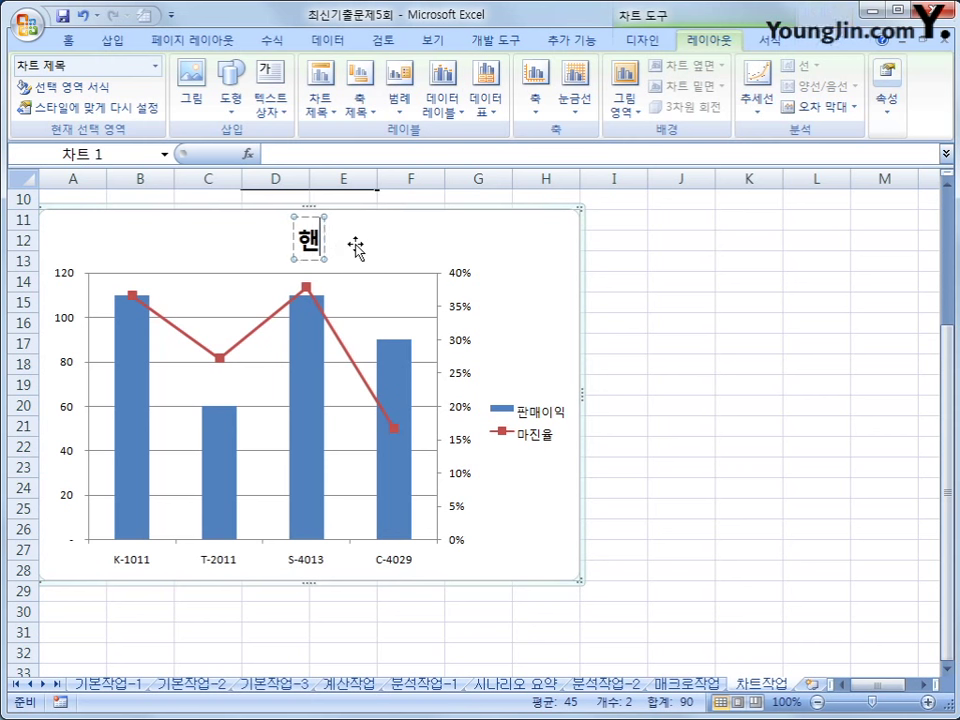
type("드폰 판매 현황")
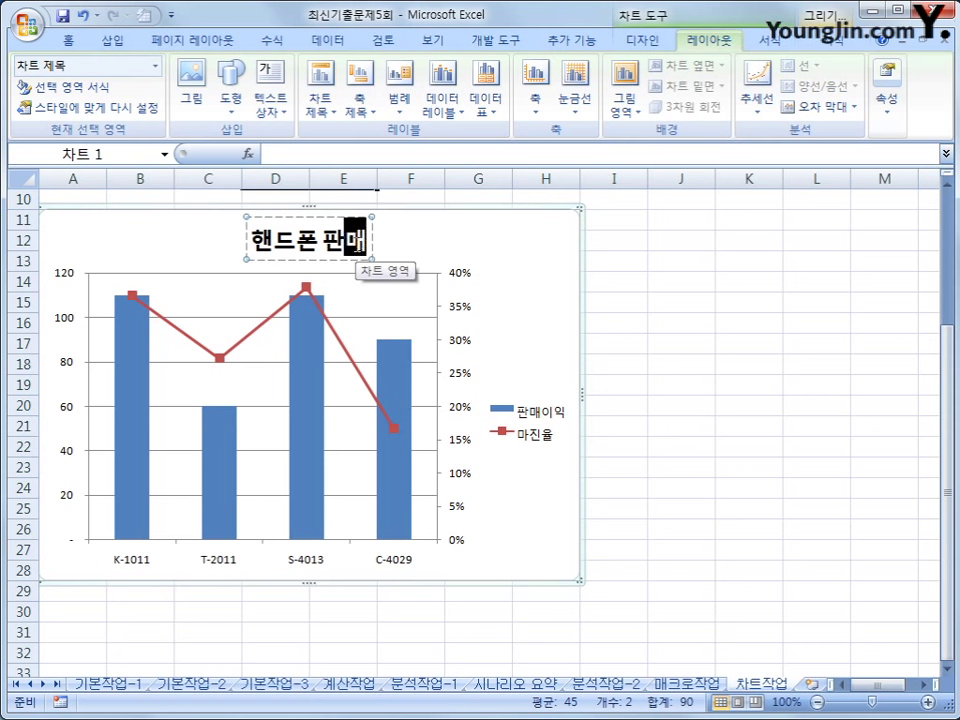